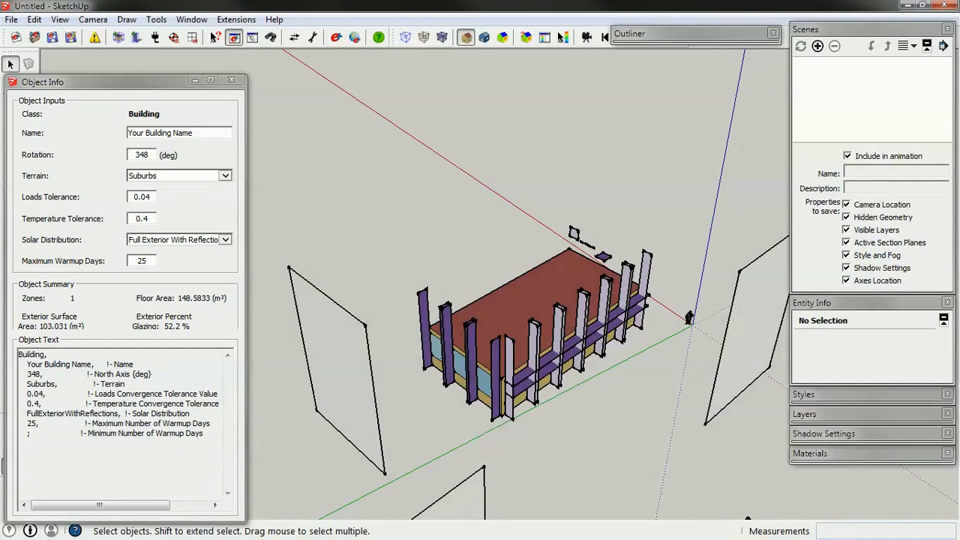
# Step: Set the building's rotation to 360 degrees in the Object Info and check the North Axis entry in its object text
pyautogui.moveTo(689, 317)
pyautogui.mouseDown()
pyautogui.moveTo(719, 359)
pyautogui.moveTo(679, 315)
pyautogui.mouseUp()
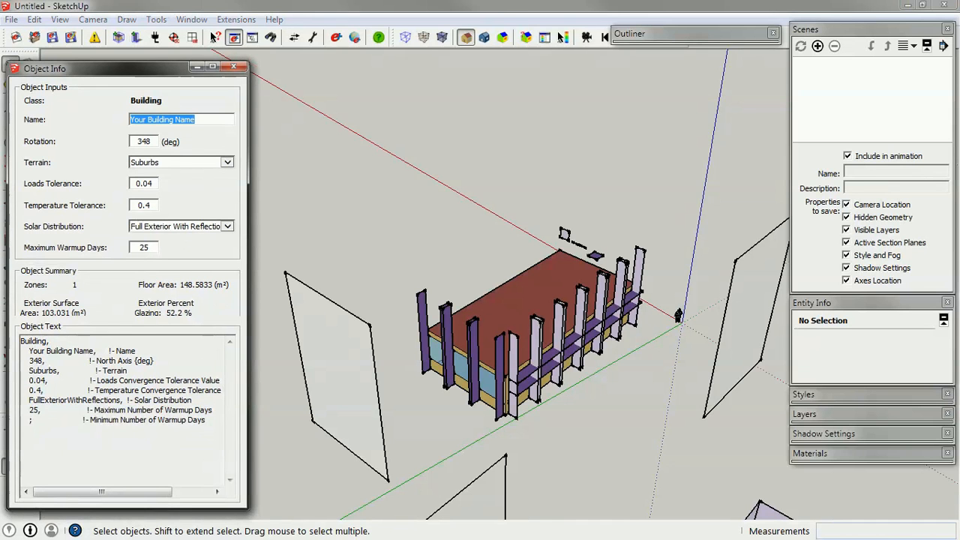
pyautogui.moveTo(21, 342); pyautogui.dragTo(218, 421)
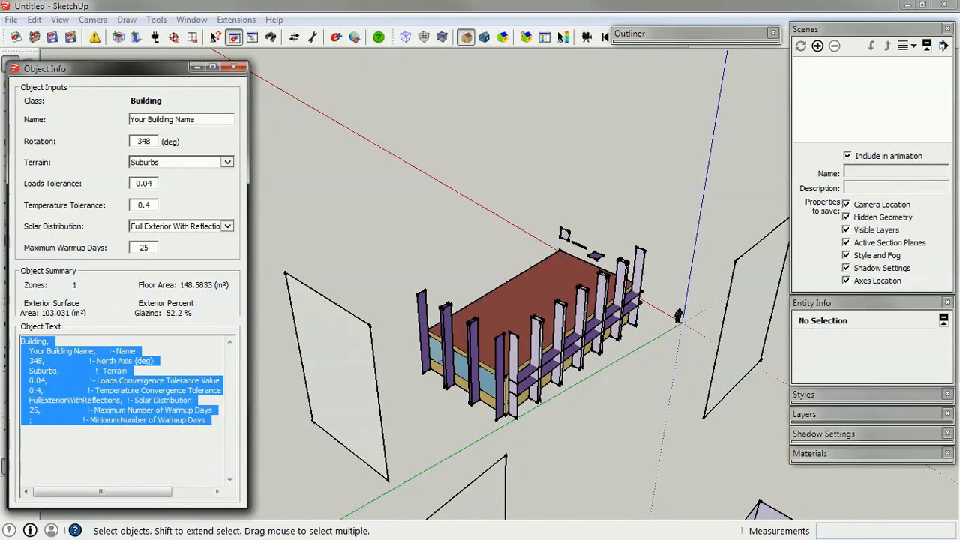
pyautogui.click(154, 443)
pyautogui.doubleClick(138, 141)
pyautogui.write('360')
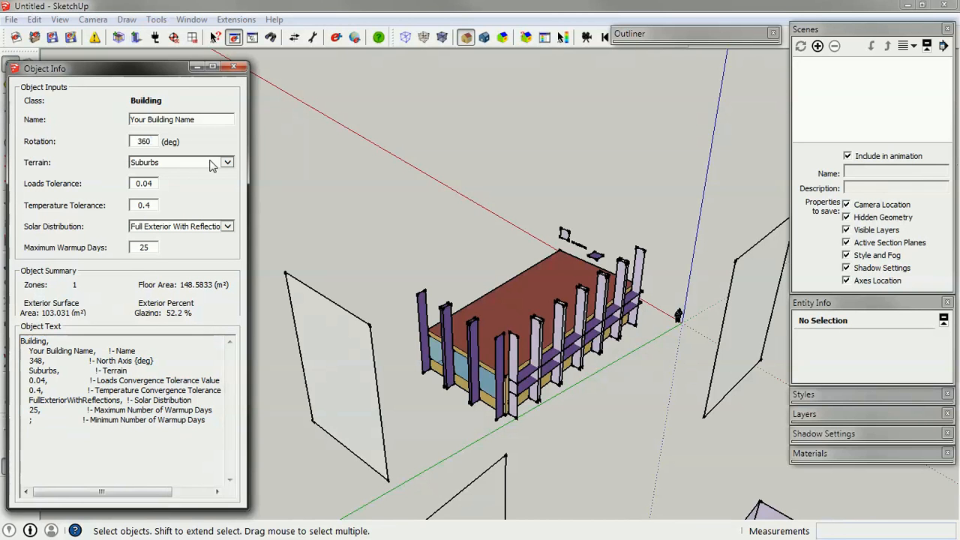
pyautogui.press('Tab')
pyautogui.doubleClick(36, 362)
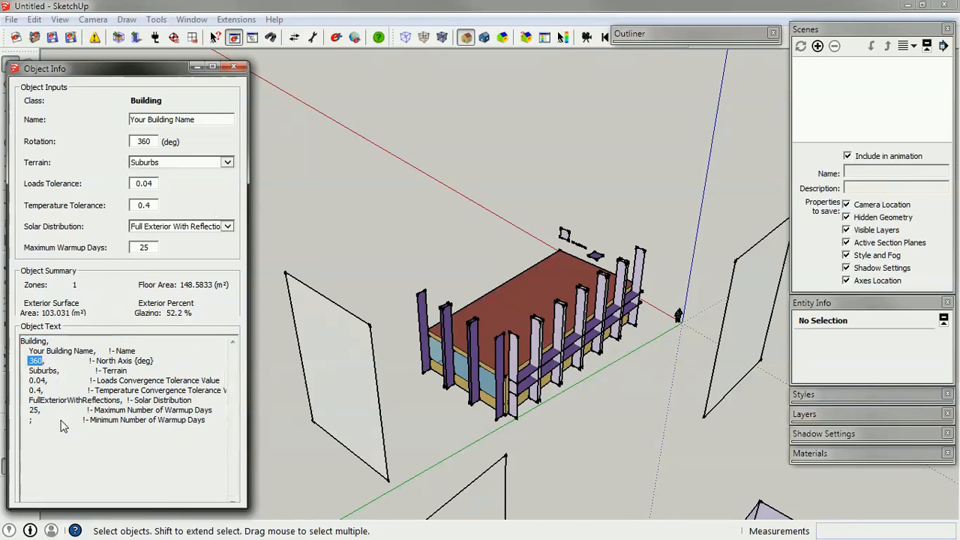
# Step: Rename the building as Wurster 214 in the Object Info
pyautogui.tripleClick(145, 127)
pyautogui.write('Wurster 214')
pyautogui.press('Tab')
pyautogui.click(39, 377)
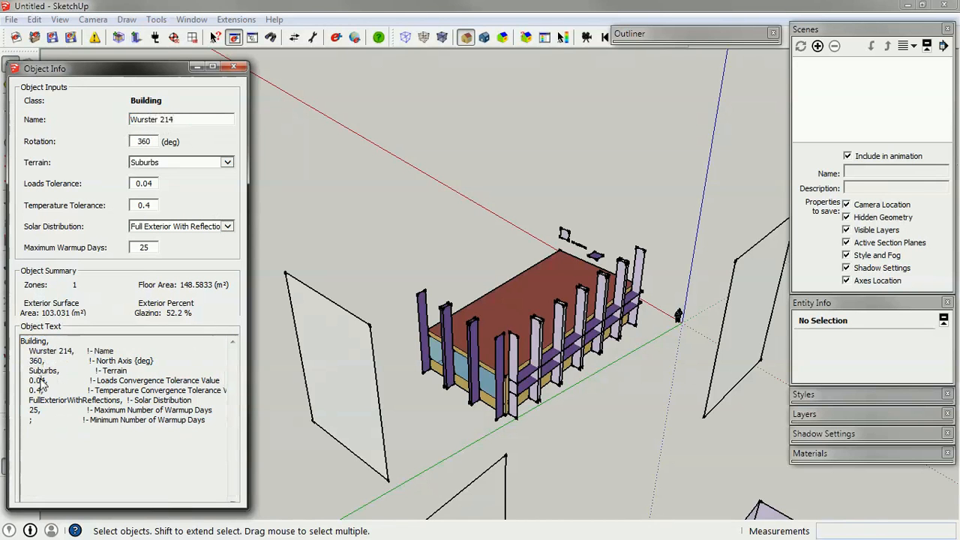
# Step: Examine the name, terrain and remaining entries of the building's object text
pyautogui.moveTo(74, 351); pyautogui.dragTo(44, 352)
pyautogui.click(58, 370)
pyautogui.click(199, 124)
pyautogui.moveTo(22, 343); pyautogui.dragTo(208, 427)
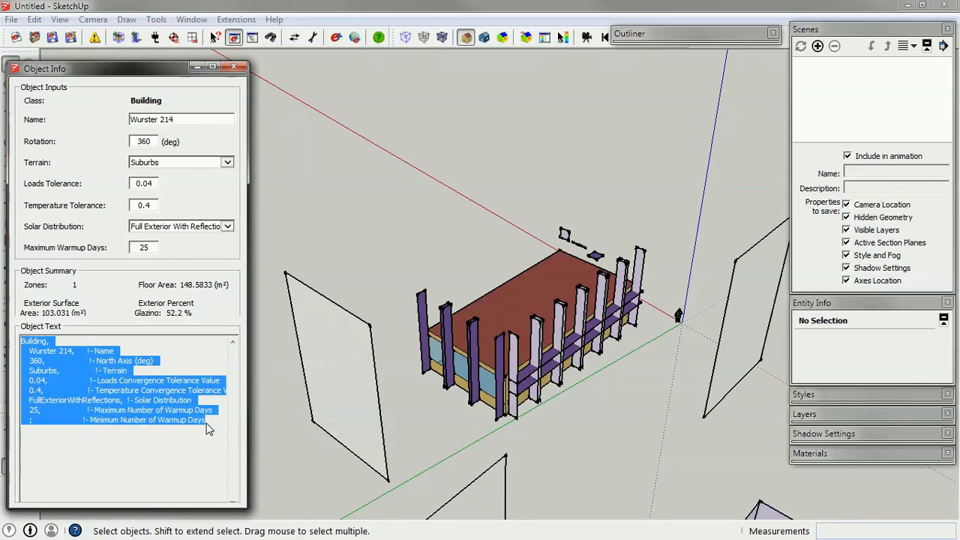
pyautogui.click(213, 424)
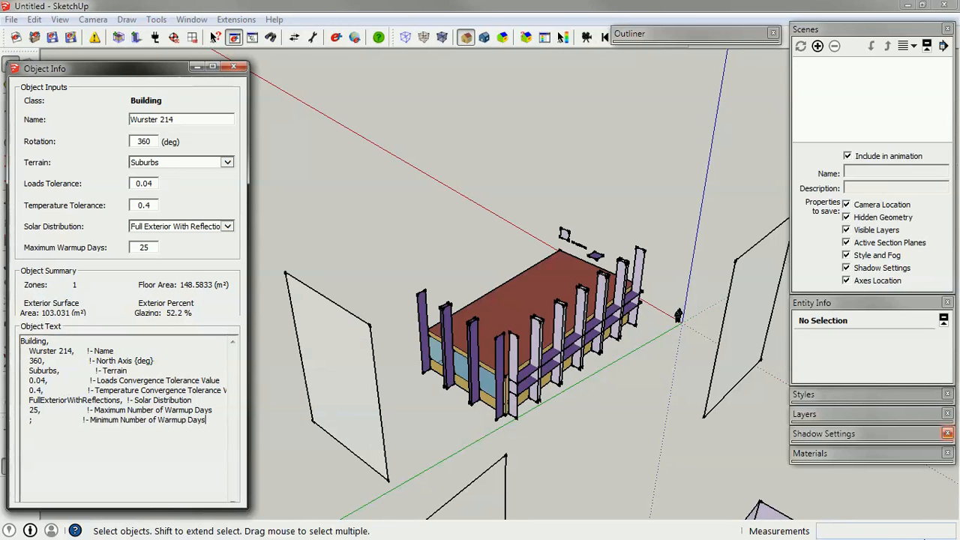
# Step: Switch to the Demo folder in Windows Explorer and open 04_Finished Geometry.idf in TextPad
pyautogui.hotkey('alt', 'Tab')
pyautogui.click(328, 180)
pyautogui.click(199, 126)
pyautogui.rightClick(195, 127)
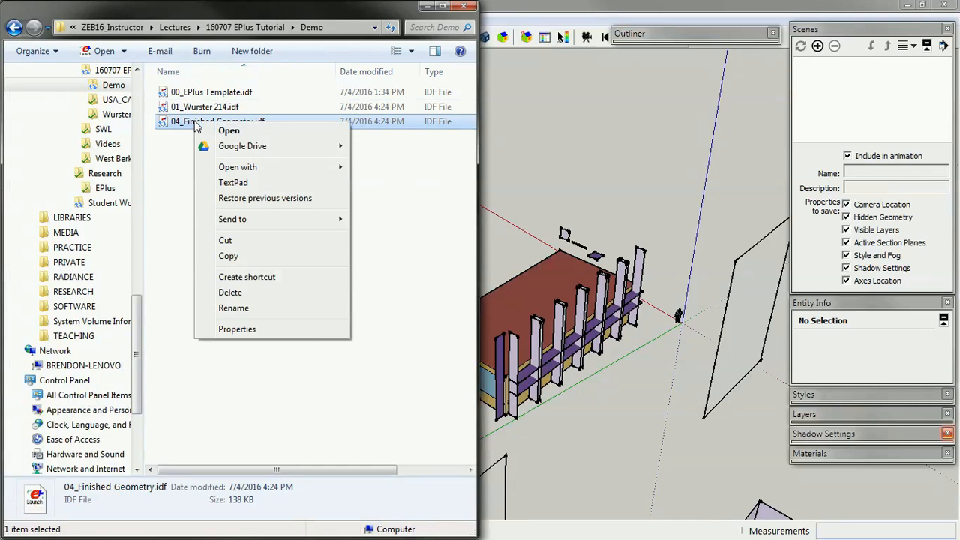
pyautogui.click(241, 183)
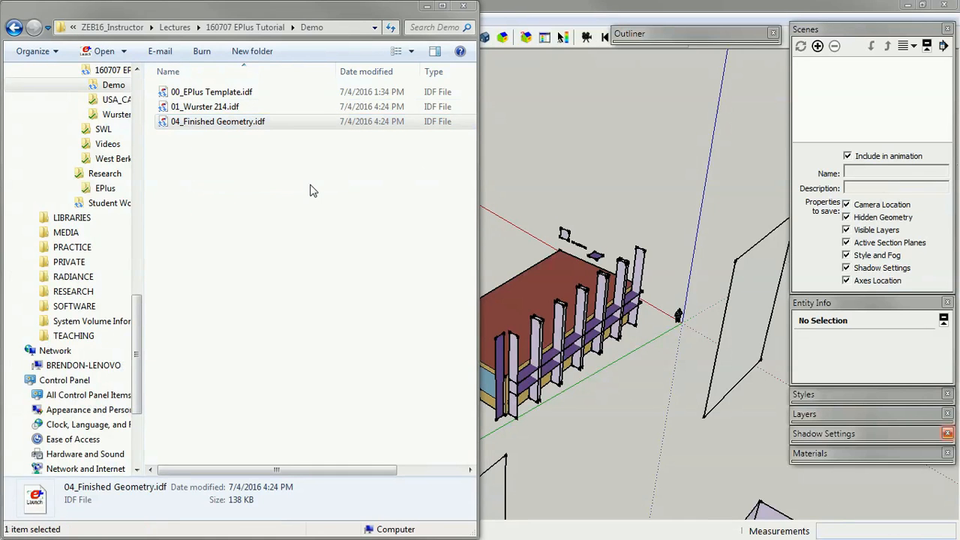
pyautogui.moveTo(734, 293); pyautogui.dragTo(299, 2)
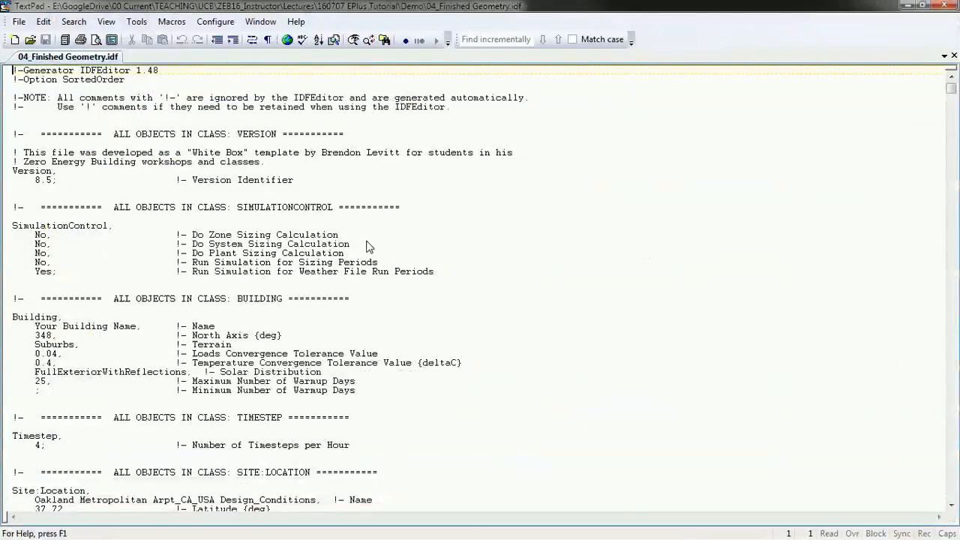
pyautogui.click(102, 72)
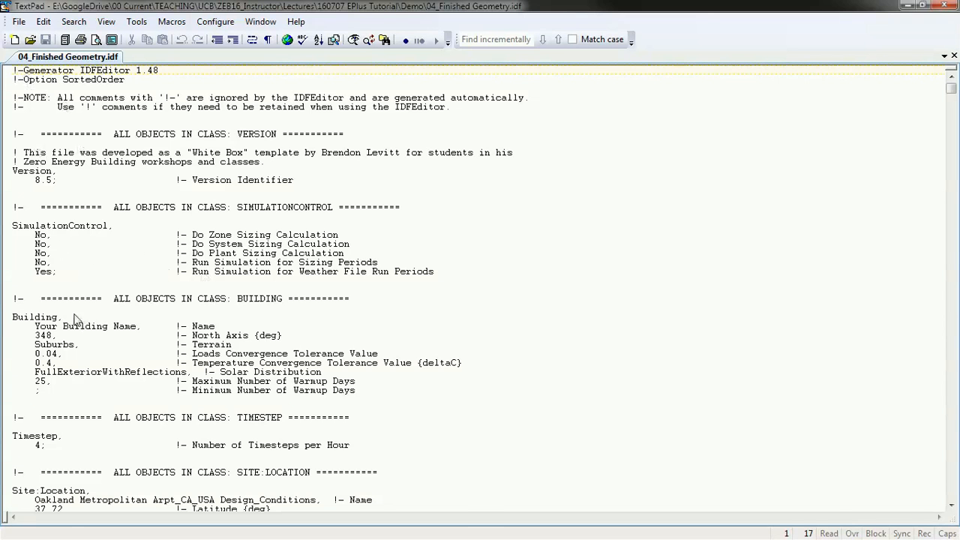
# Step: Arrange and resize the TextPad window beside SketchUp's Object Info so both building texts can be compared
pyautogui.press('super+Down')
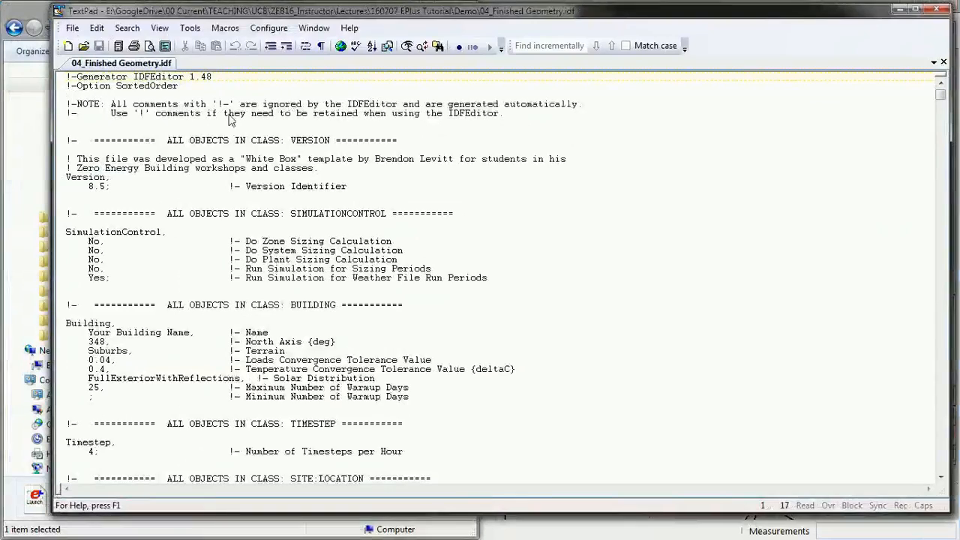
pyautogui.moveTo(54, 157); pyautogui.dragTo(504, 157)
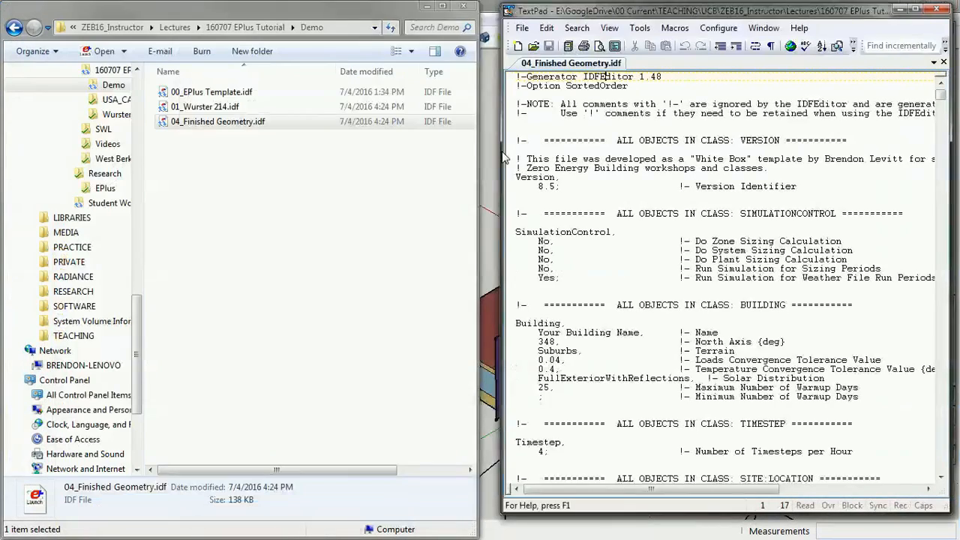
pyautogui.click(486, 7)
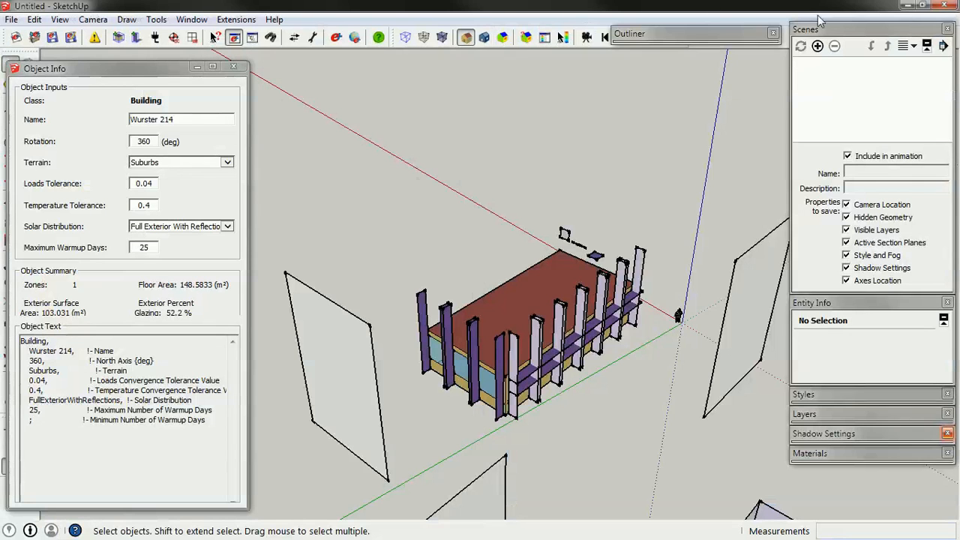
pyautogui.hotkey('alt', 'Tab')
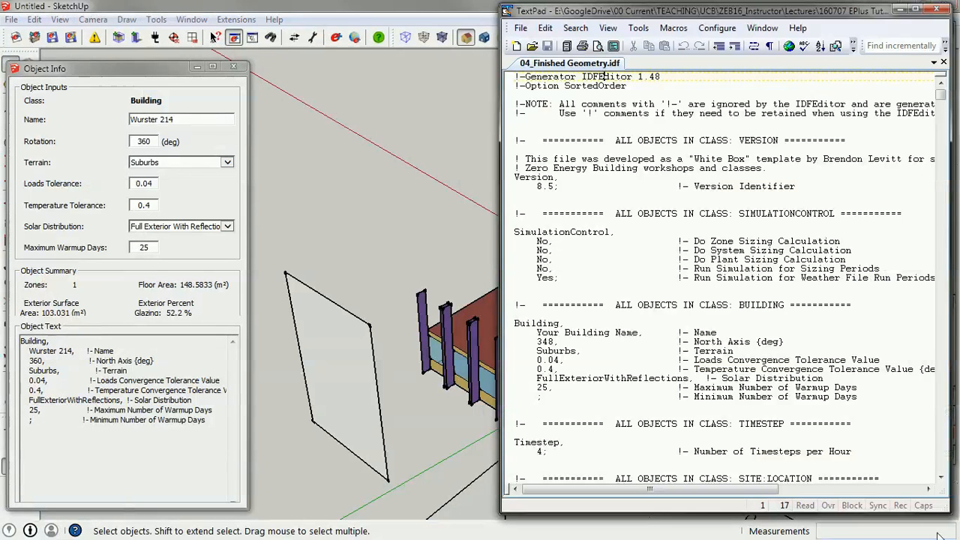
pyautogui.moveTo(657, 14); pyautogui.dragTo(415, 19)
pyautogui.click(414, 147)
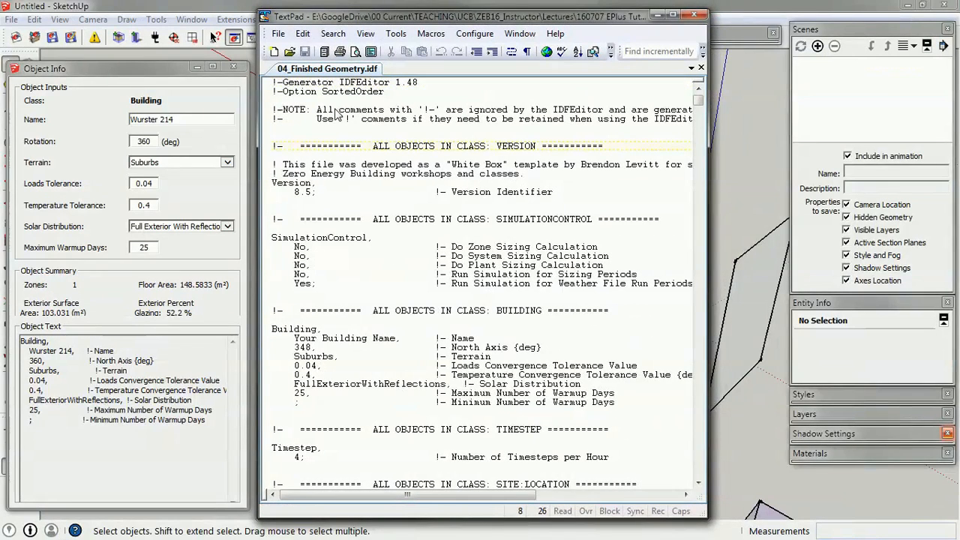
pyautogui.moveTo(706, 518); pyautogui.dragTo(893, 539)
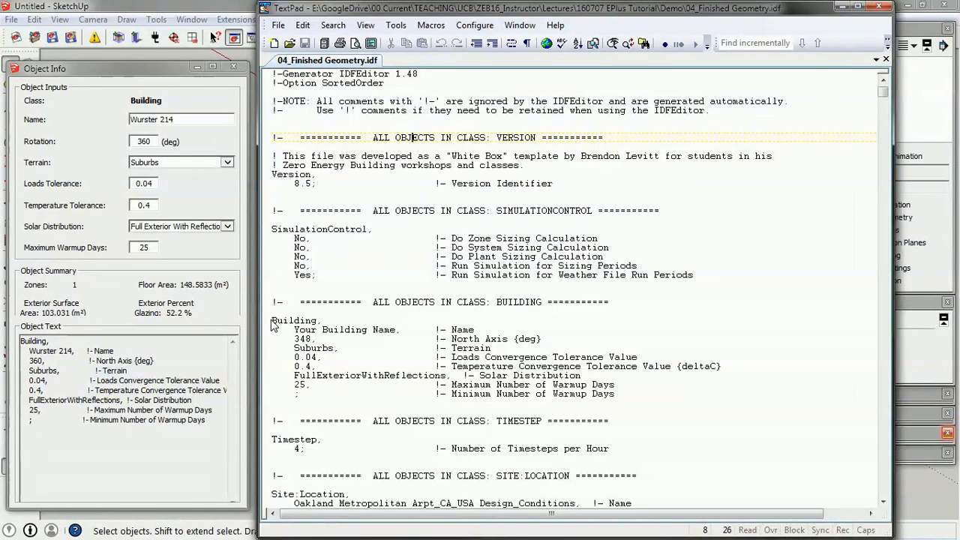
# Step: Compare the Building object in the IDF text with the Object Info and look through the file's surface definitions
pyautogui.moveTo(272, 321)
pyautogui.mouseDown()
pyautogui.moveTo(568, 405)
pyautogui.moveTo(611, 406)
pyautogui.mouseUp()
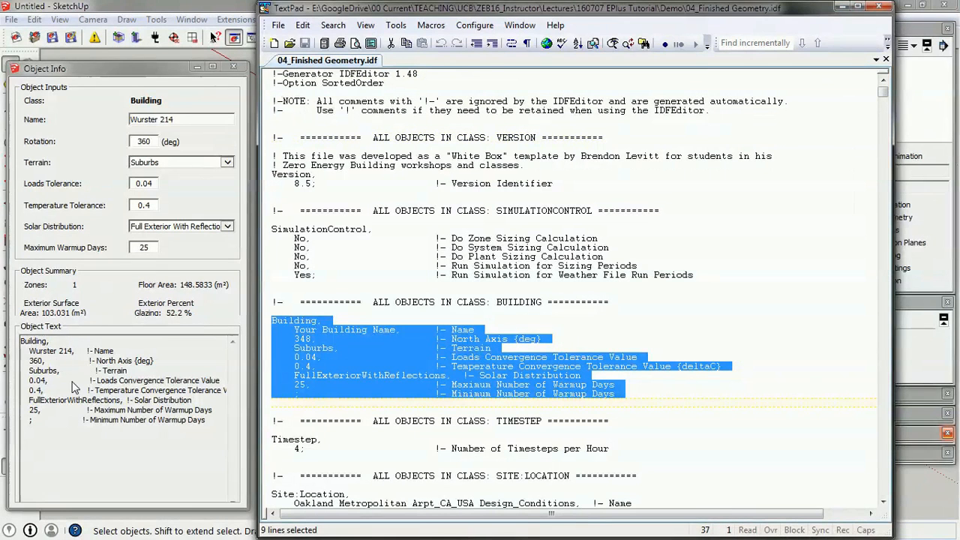
pyautogui.click(481, 377)
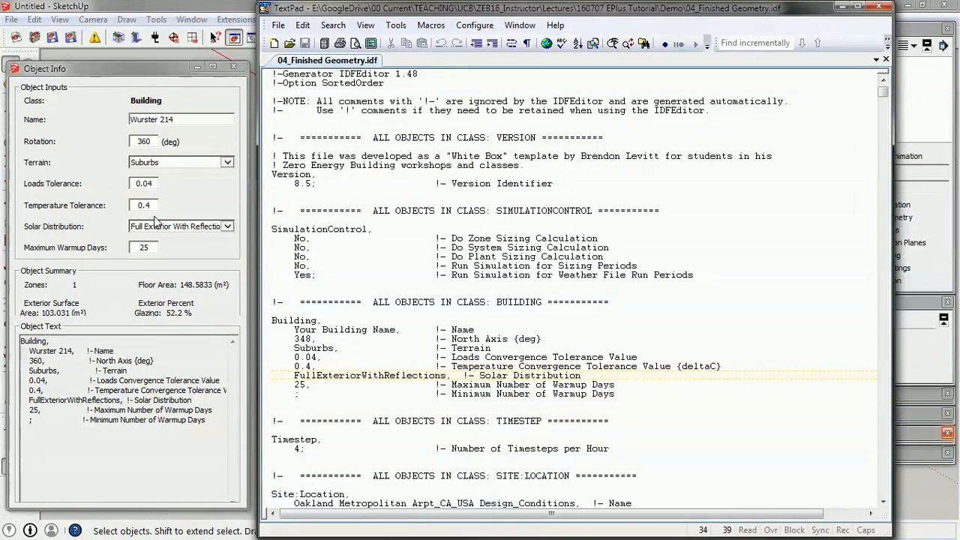
pyautogui.click(690, 286)
pyautogui.click(530, 211)
pyautogui.moveTo(888, 88); pyautogui.dragTo(895, 286)
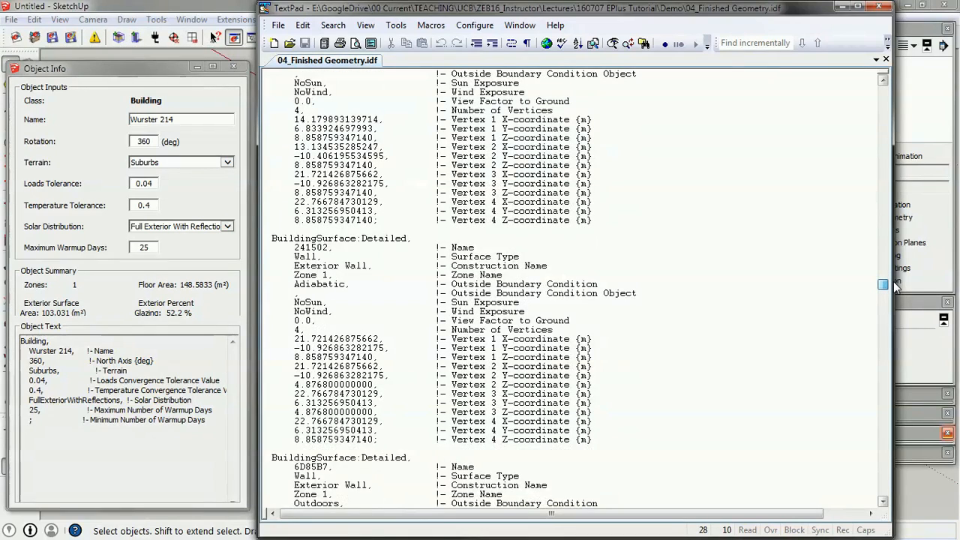
pyautogui.moveTo(895, 286)
pyautogui.mouseDown()
pyautogui.moveTo(883, 493)
pyautogui.moveTo(883, 92)
pyautogui.mouseUp()
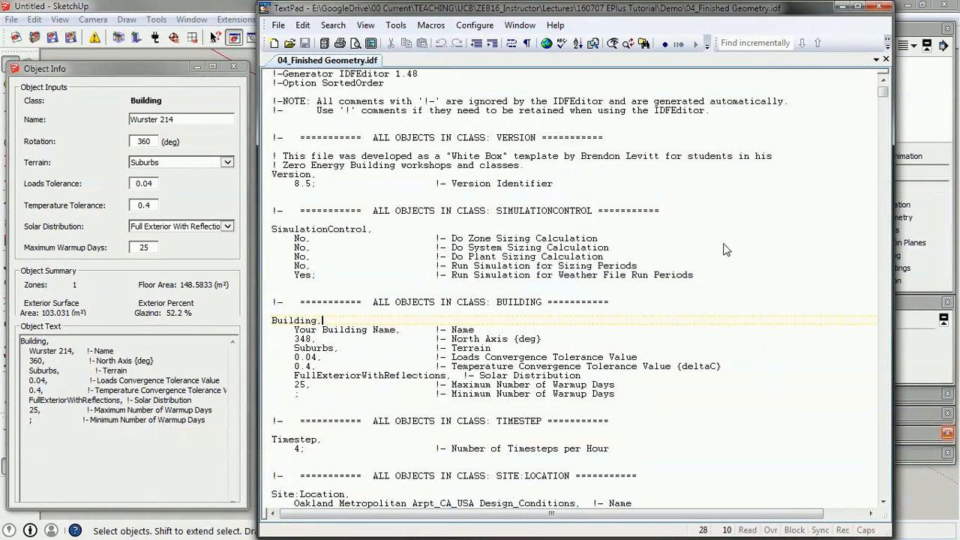
pyautogui.click(495, 285)
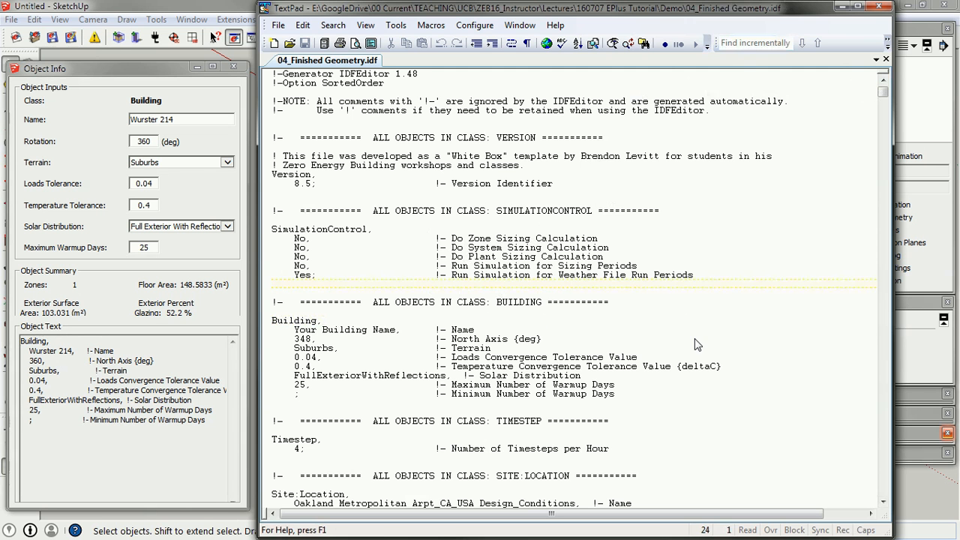
# Step: Close the IDF text file, minimize SketchUp and start EP-Launch from 04_Finished Geometry.idf in the Demo folder
pyautogui.click(881, 8)
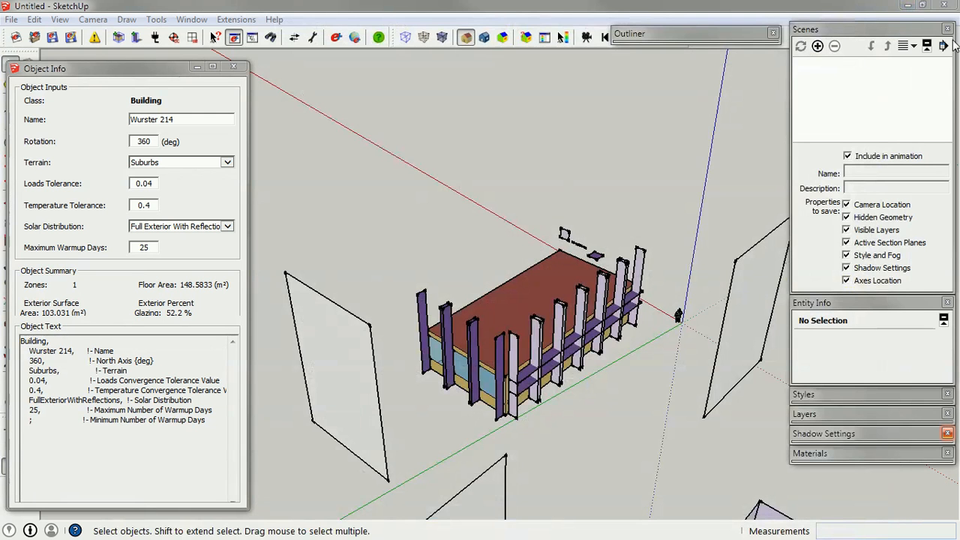
pyautogui.click(908, 7)
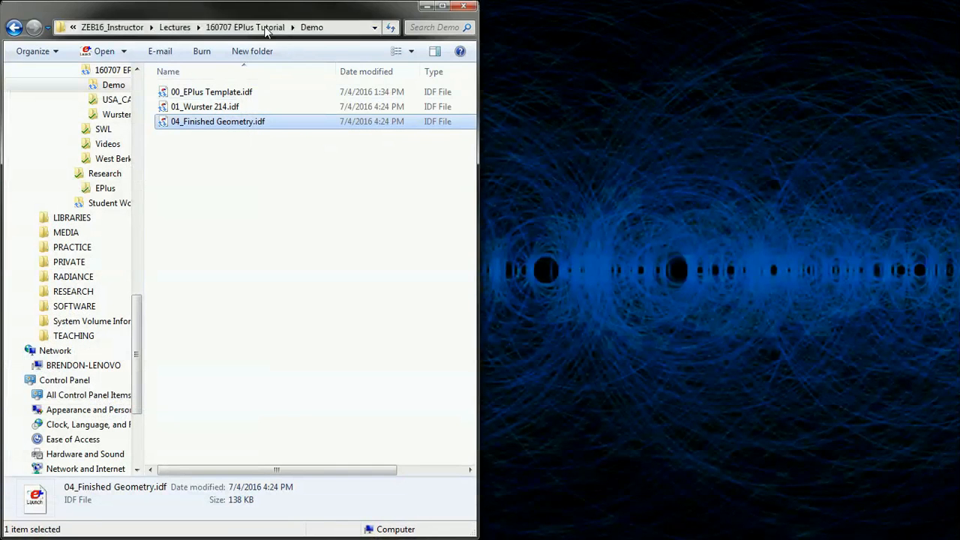
pyautogui.doubleClick(210, 125)
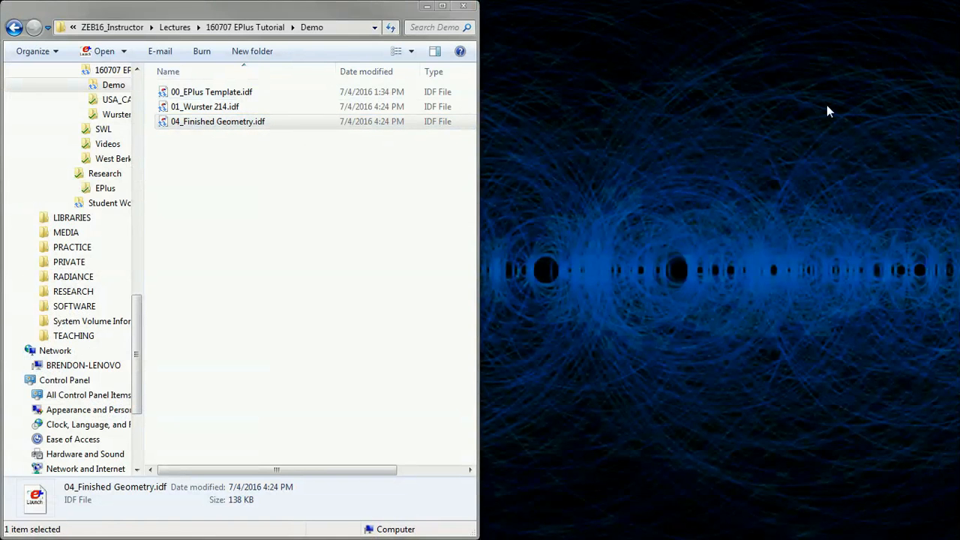
pyautogui.moveTo(840, 372); pyautogui.dragTo(398, 66)
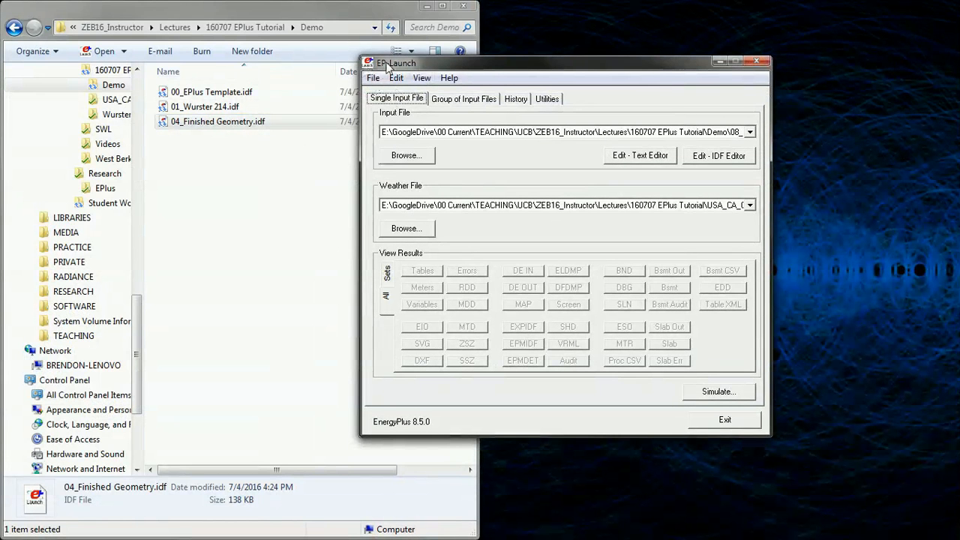
pyautogui.moveTo(488, 68); pyautogui.dragTo(537, 93)
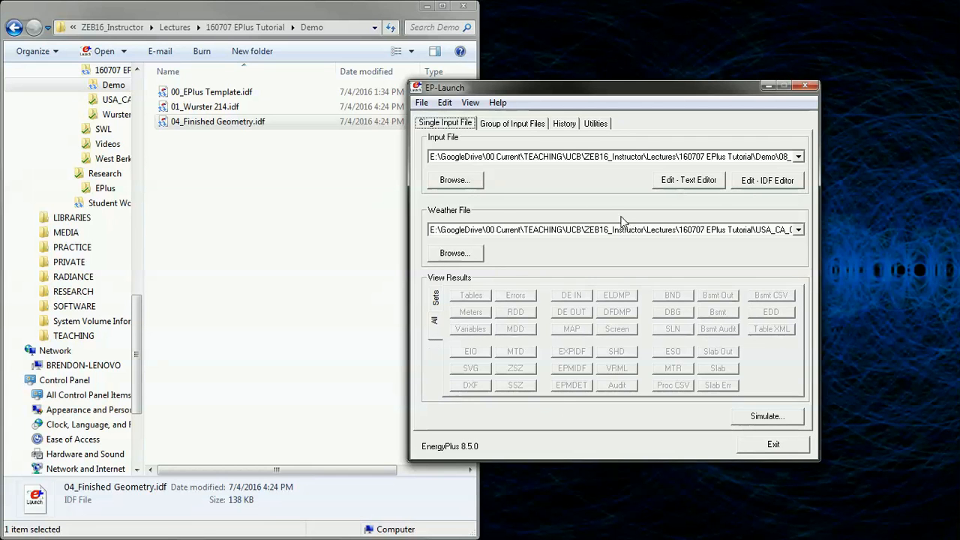
# Step: Set 04_Finished Geometry.idf as the EP-Launch input file and briefly view it in the text editor
pyautogui.click(453, 180)
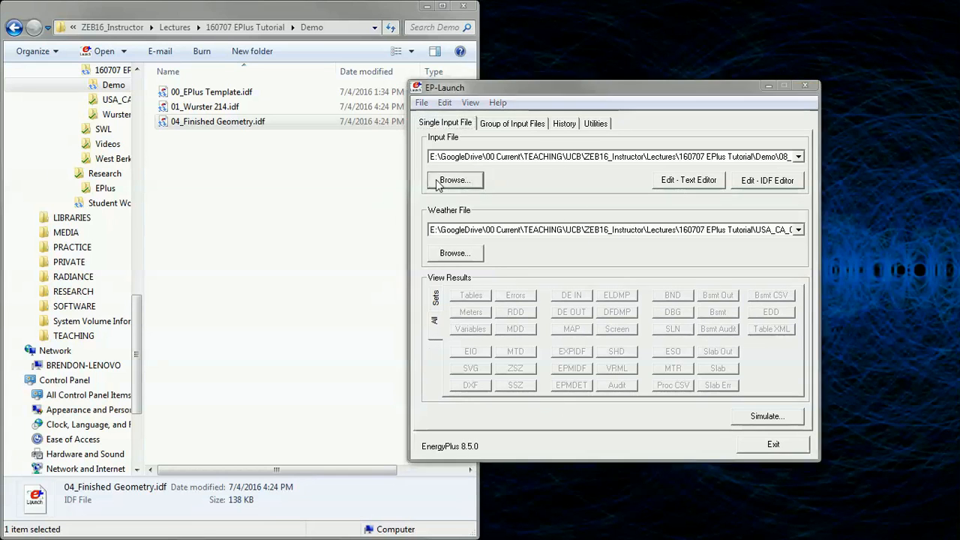
pyautogui.click(660, 254)
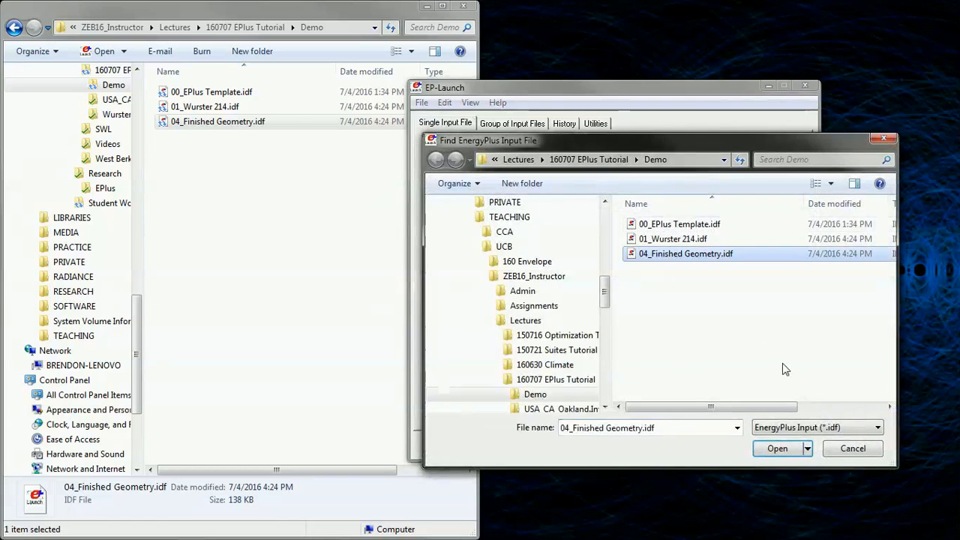
pyautogui.click(777, 448)
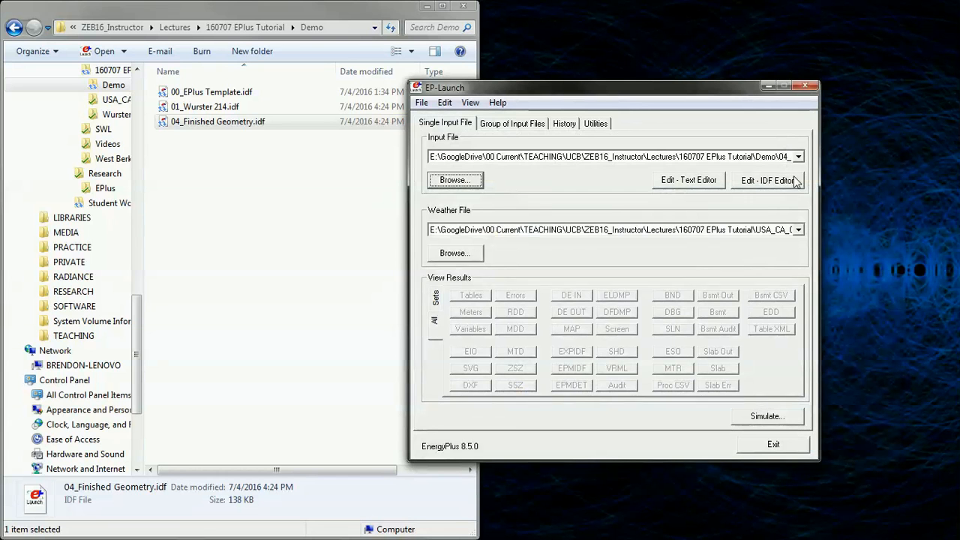
pyautogui.click(684, 183)
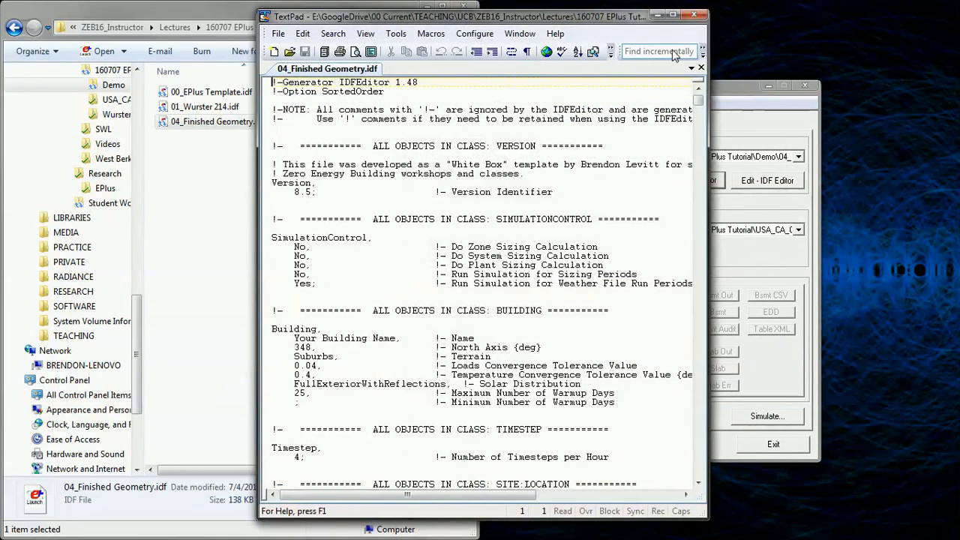
pyautogui.click(694, 15)
# Step: Open the input file in the IDF Editor, maximize its window and display the SimulationControl and Building classes
pyautogui.click(785, 185)
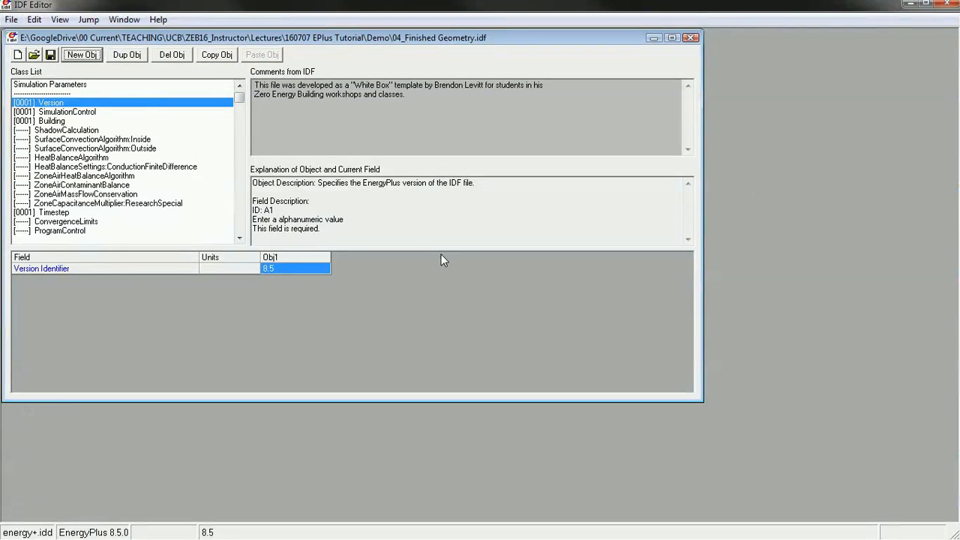
pyautogui.click(672, 38)
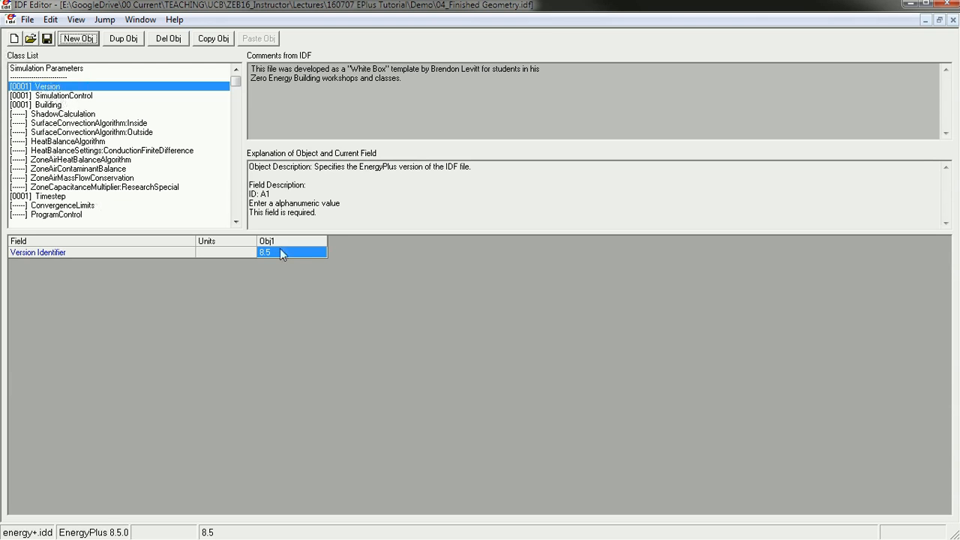
pyautogui.click(57, 96)
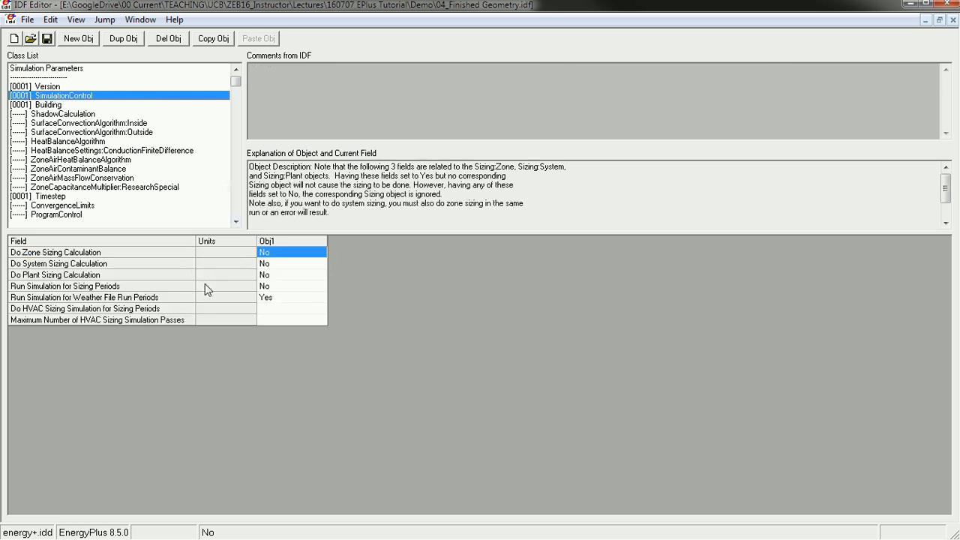
pyautogui.click(44, 105)
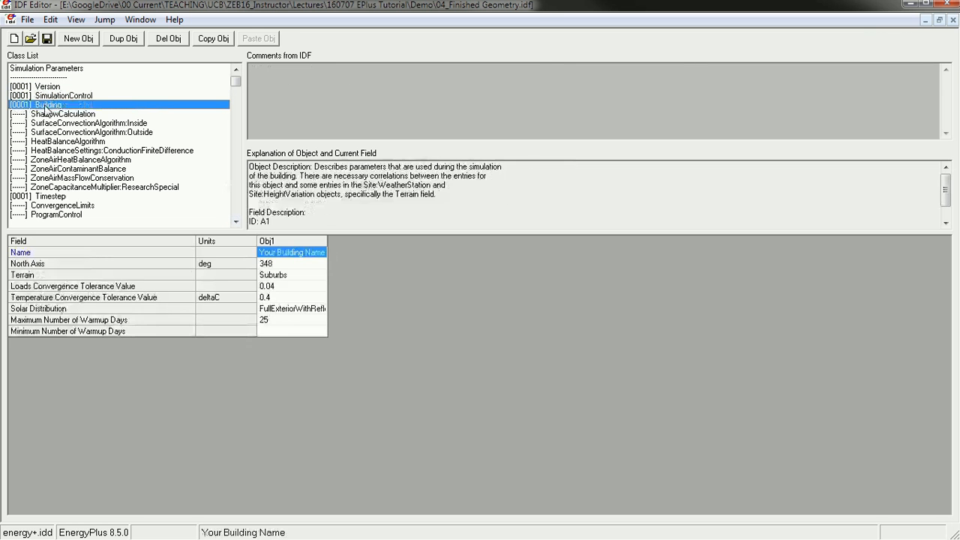
# Step: Widen the Building object's value column to show its full entries and change the building name to Wurster 214
pyautogui.moveTo(328, 239); pyautogui.dragTo(357, 241)
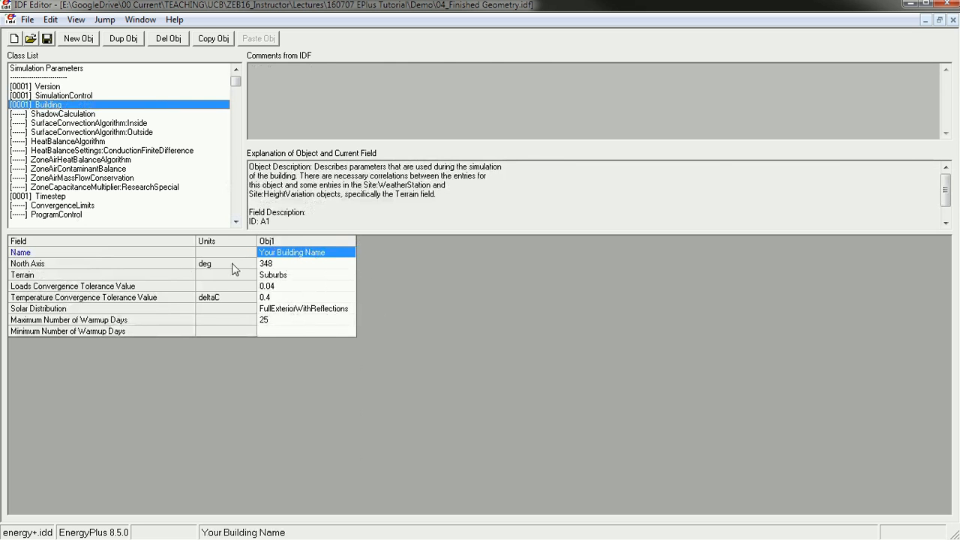
pyautogui.click(293, 256)
pyautogui.moveTo(333, 258); pyautogui.dragTo(236, 249)
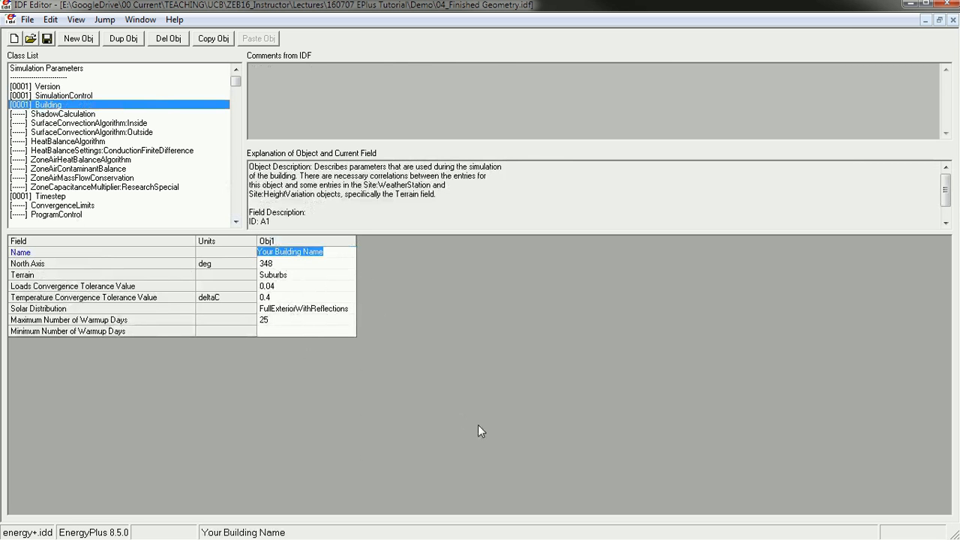
pyautogui.write('Wurster 214')
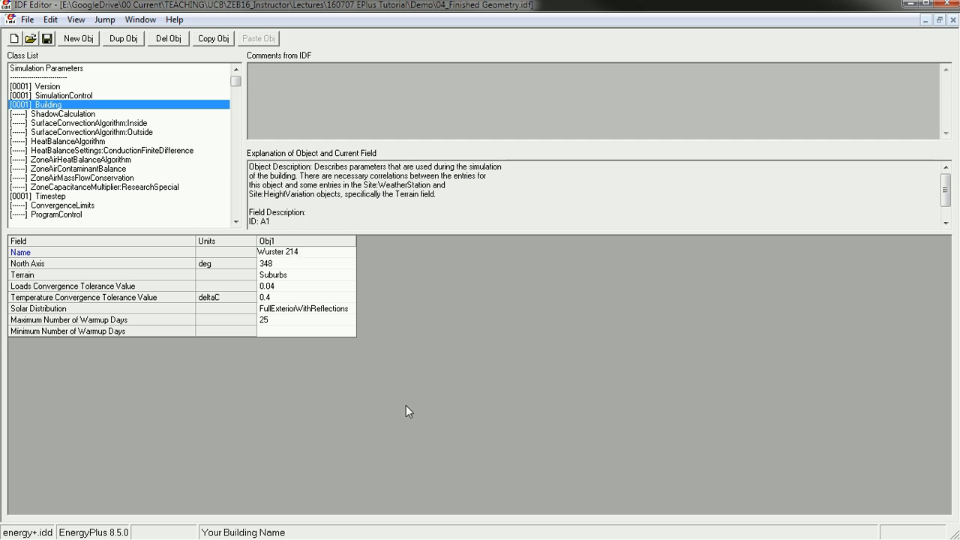
pyautogui.click(313, 323)
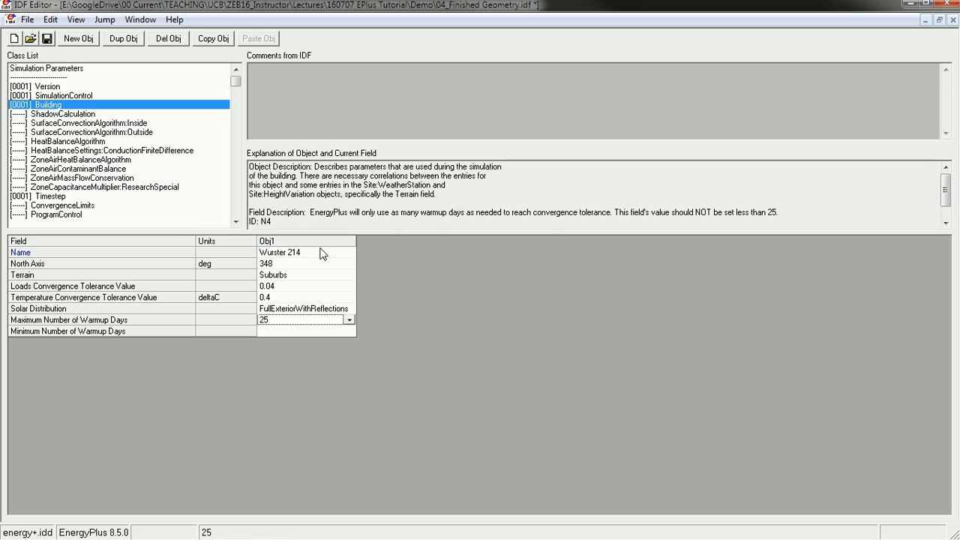
# Step: Select the whole Building object, then only its Name value
pyautogui.click(288, 242)
pyautogui.click(271, 321)
pyautogui.click(284, 243)
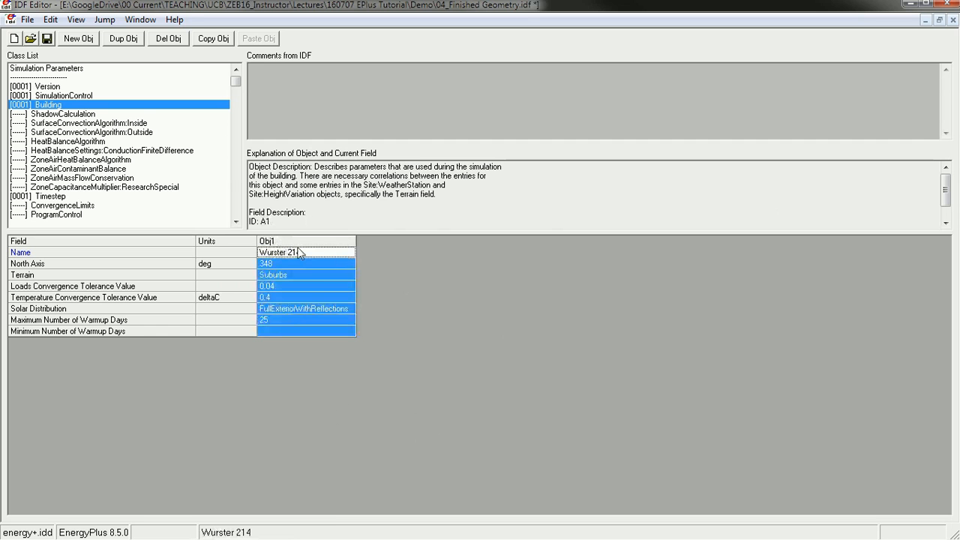
pyautogui.click(308, 255)
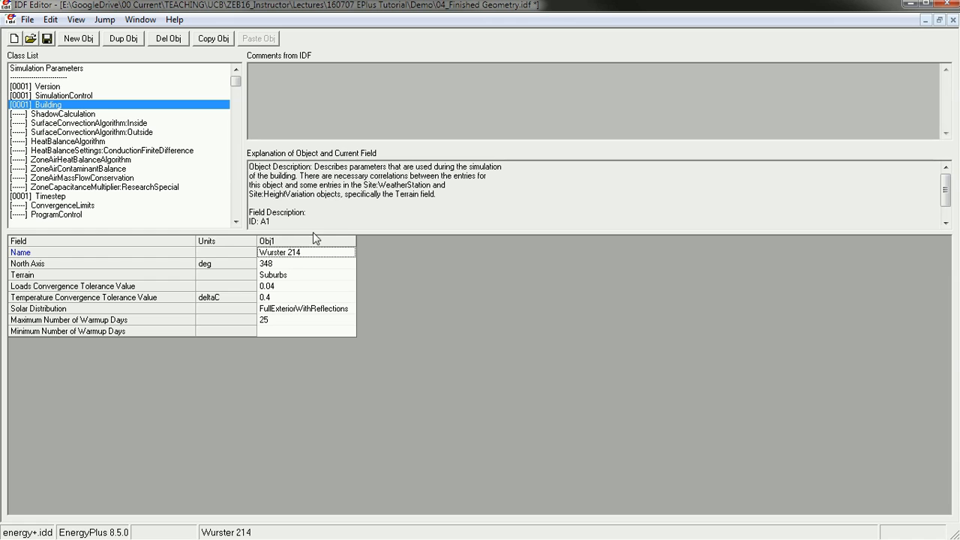
# Step: Read the Building object's description and the field explanations from North Axis to Maximum Number of Warmup Days
pyautogui.moveTo(249, 167); pyautogui.dragTo(464, 198)
pyautogui.click(471, 200)
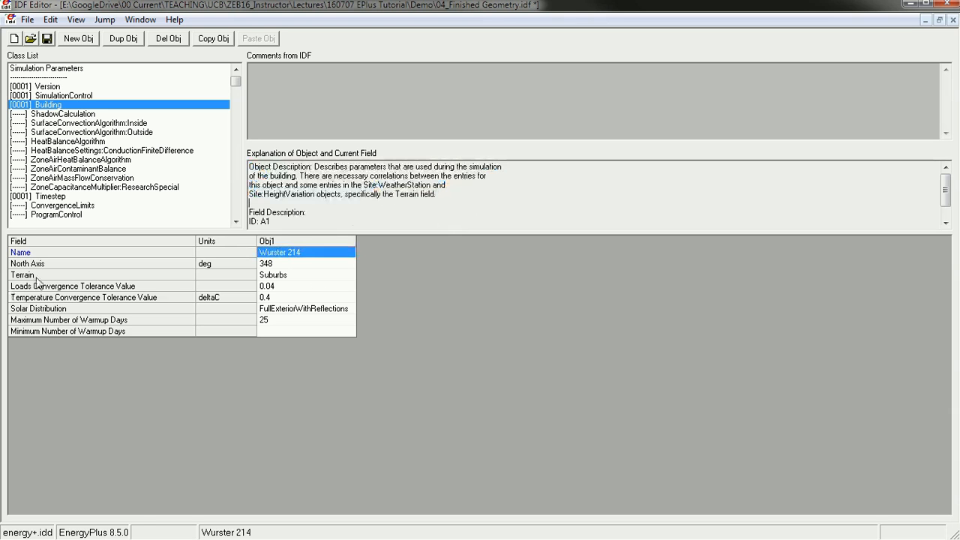
pyautogui.press('Down')
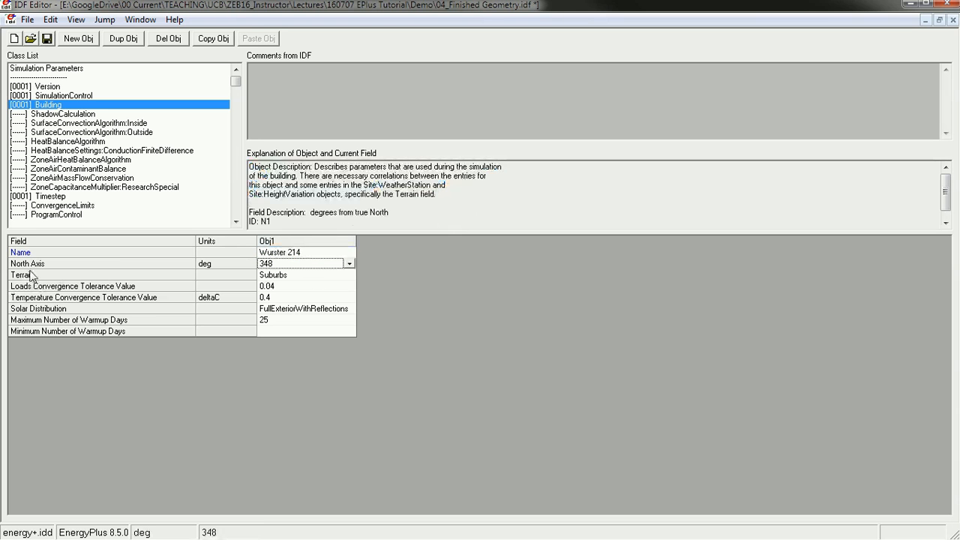
pyautogui.press('Down')
pyautogui.press('Down')
pyautogui.press('Down')
pyautogui.press('Down')
pyautogui.press('Down')
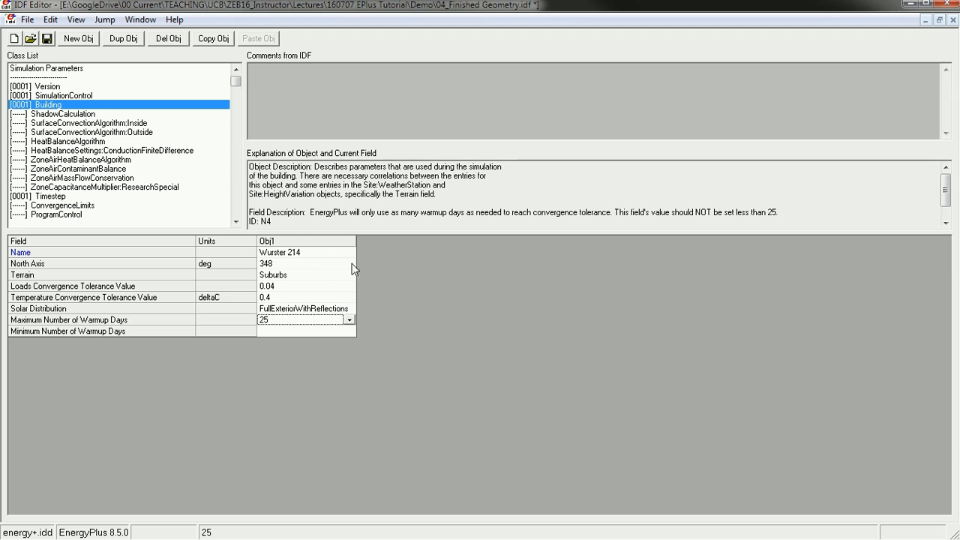
# Step: Examine the value choices for the Building object's North Axis and Terrain and the explanation of Loads Convergence Tolerance Value
pyautogui.click(289, 264)
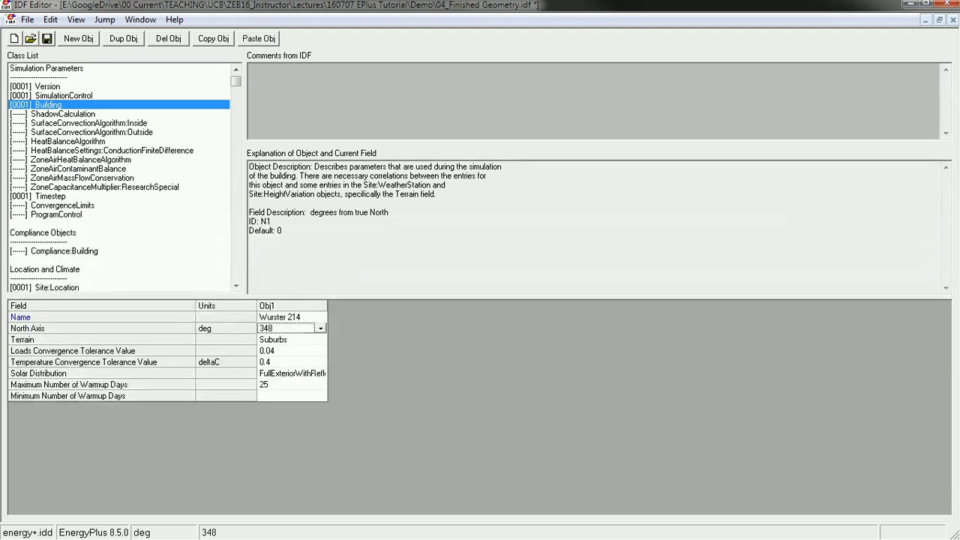
pyautogui.click(308, 318)
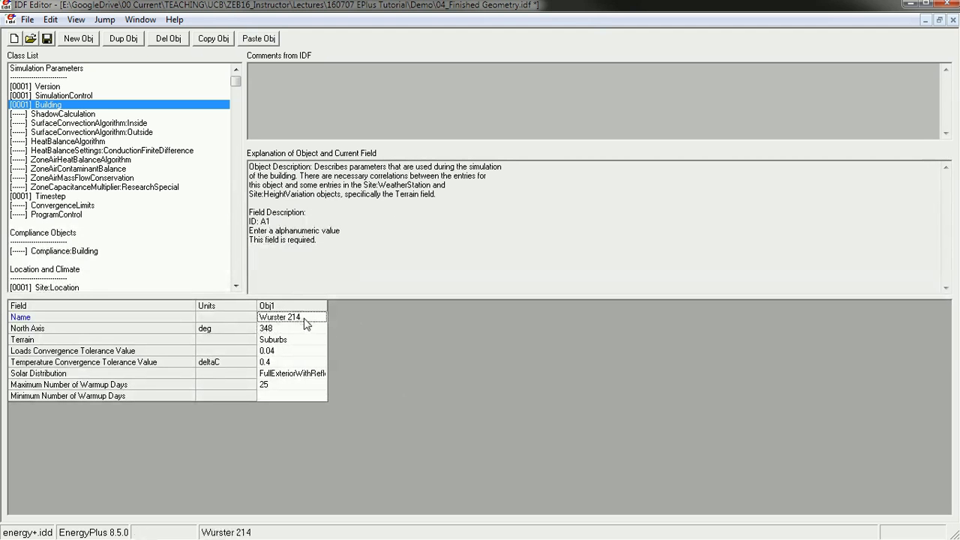
pyautogui.click(320, 330)
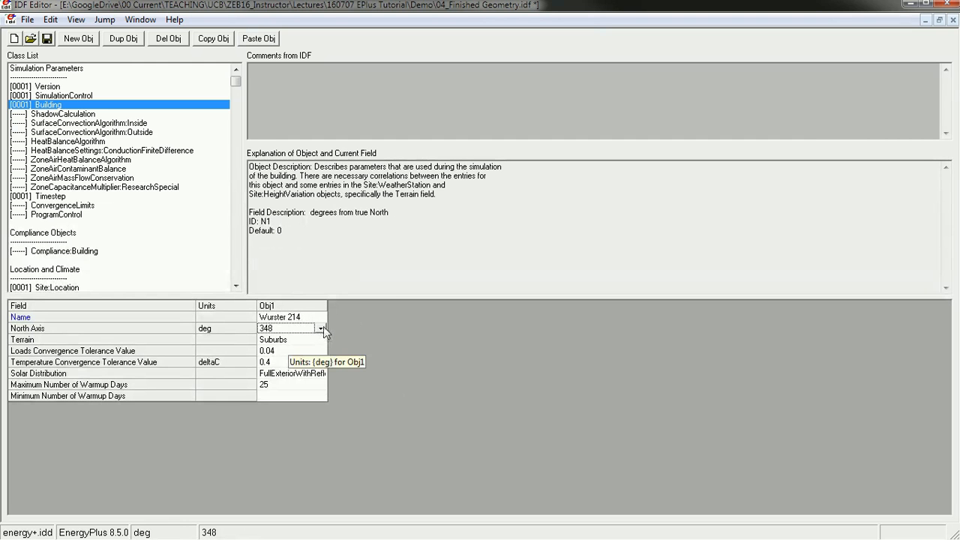
pyautogui.click(321, 330)
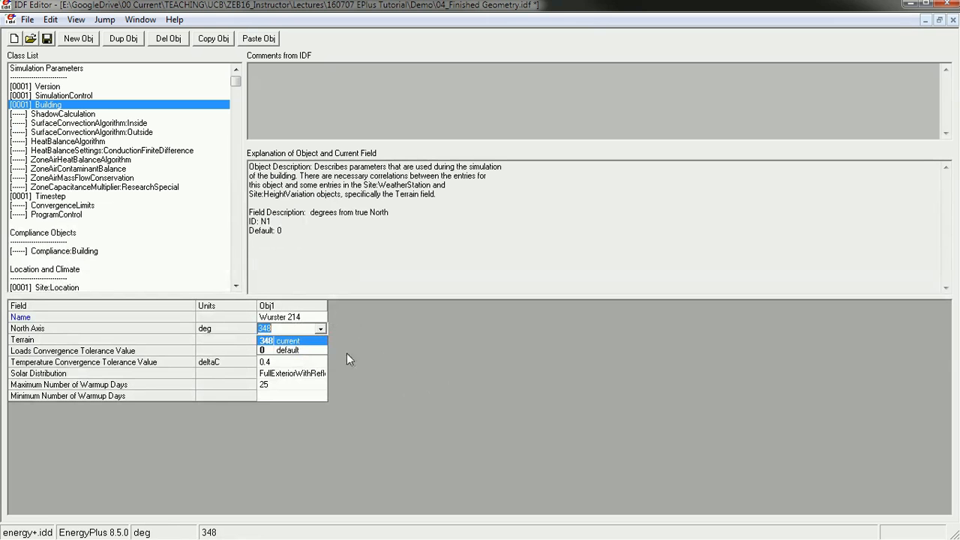
pyautogui.click(316, 342)
pyautogui.press('Down')
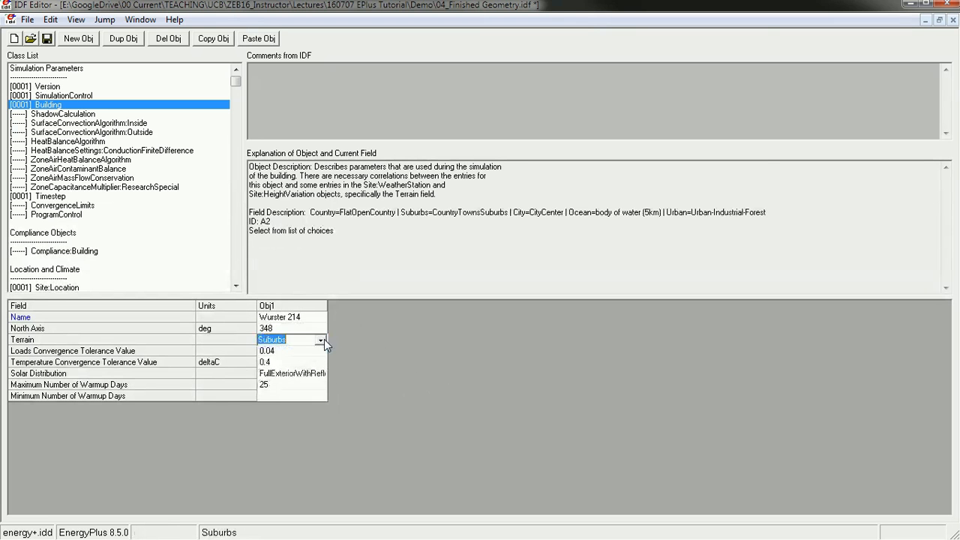
pyautogui.click(324, 339)
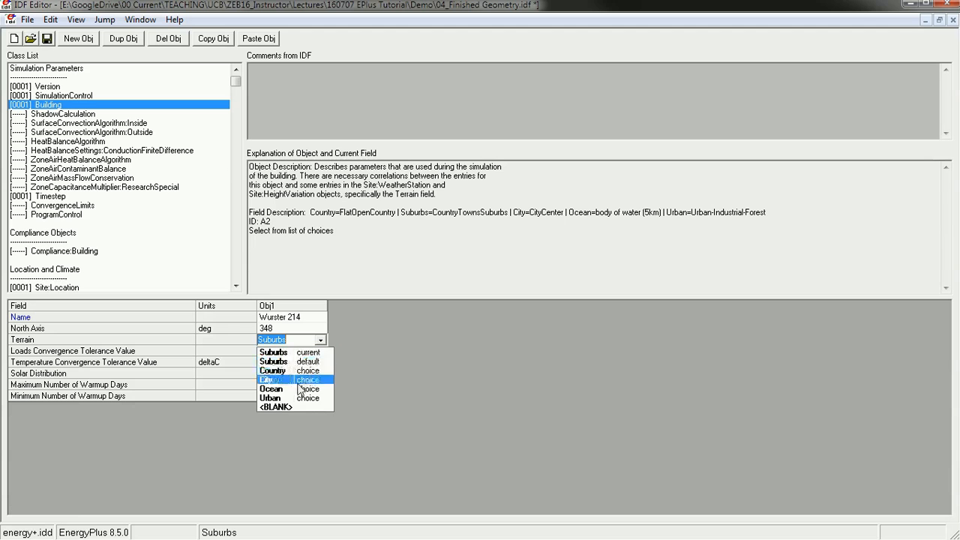
pyautogui.click(426, 332)
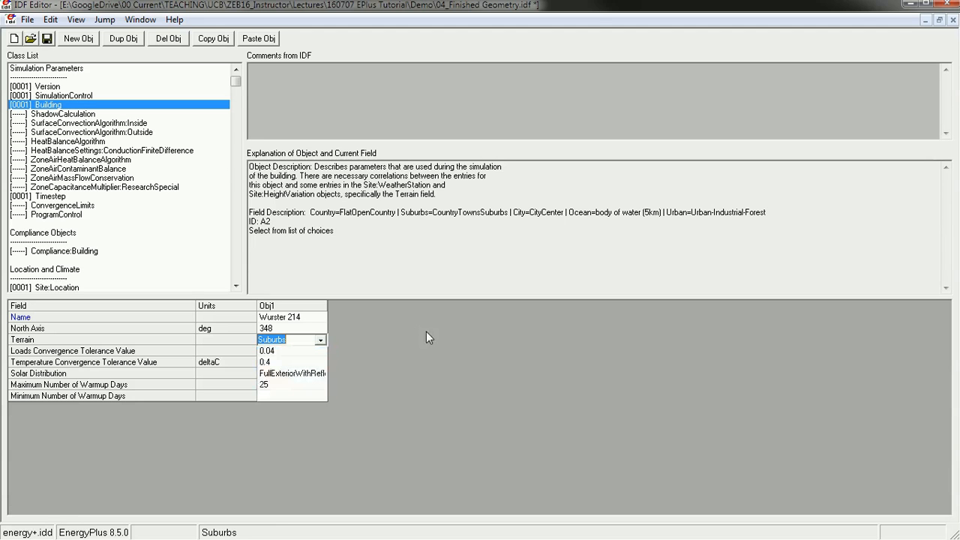
pyautogui.press('Down')
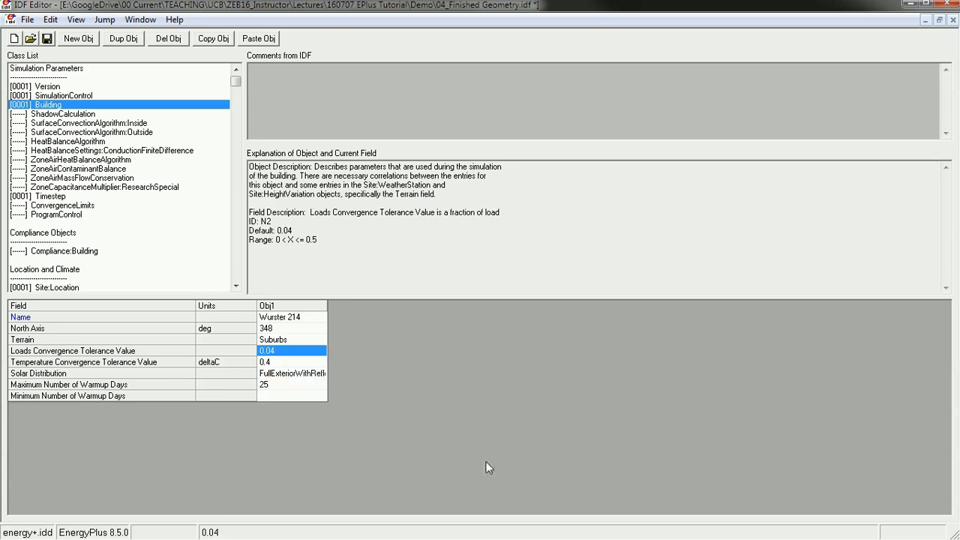
pyautogui.press('Return')
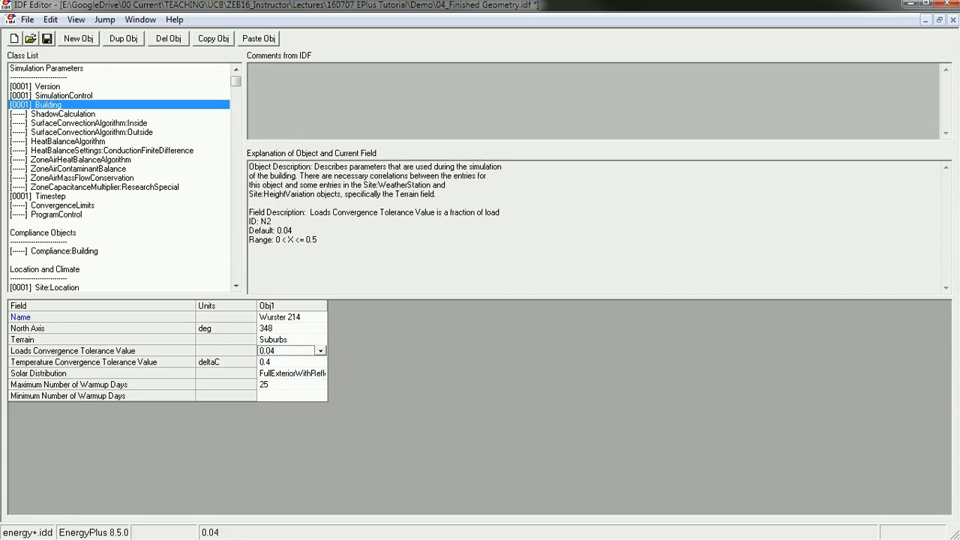
# Step: Add a new Building object, duplicate it and delete the duplicate
pyautogui.click(292, 307)
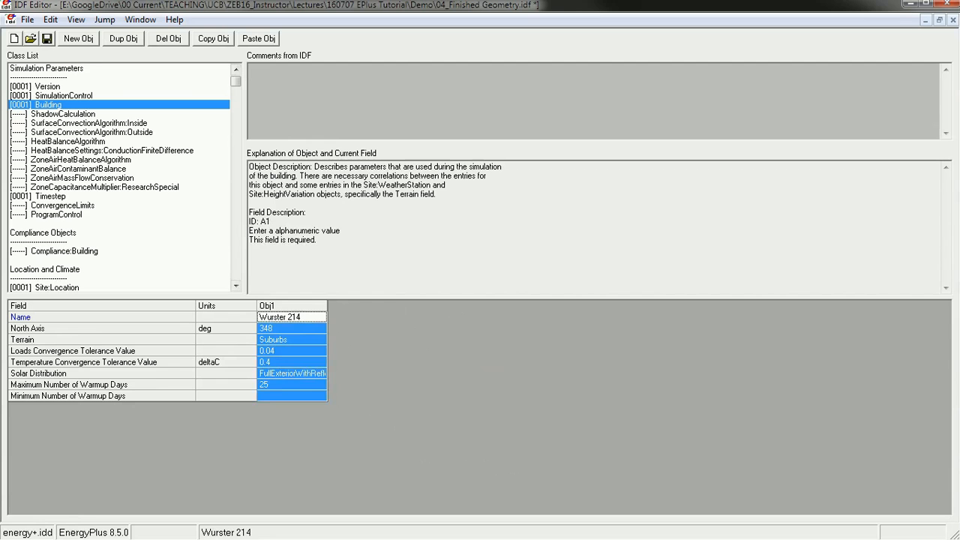
pyautogui.click(79, 38)
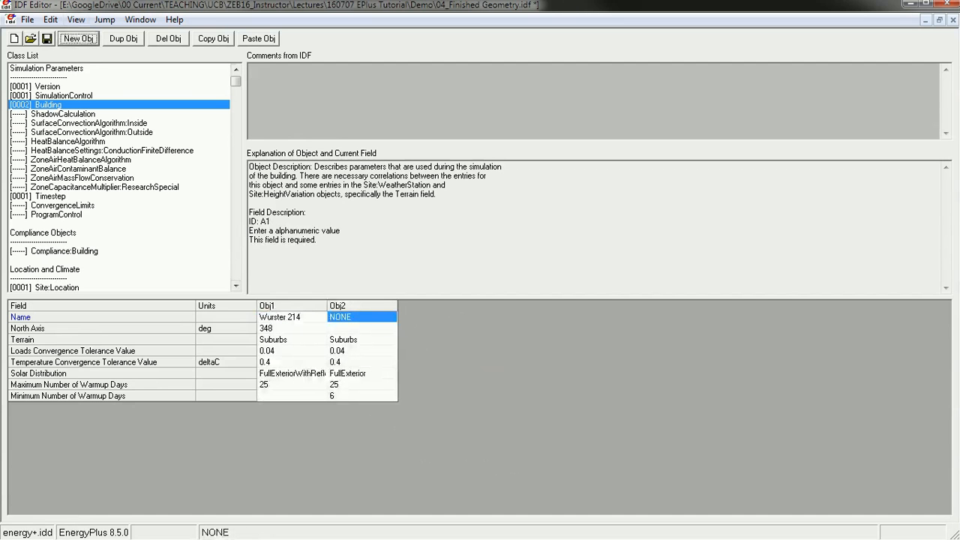
pyautogui.click(124, 38)
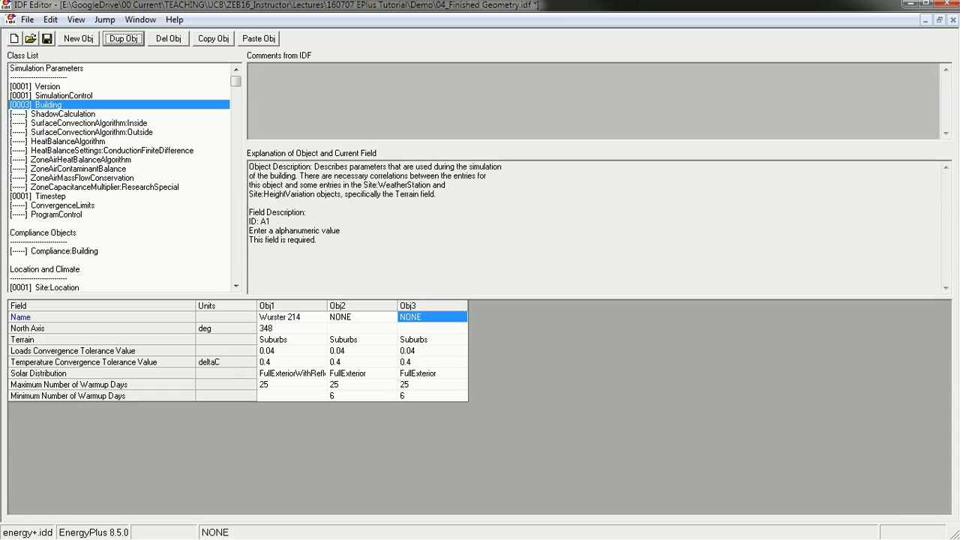
pyautogui.click(169, 38)
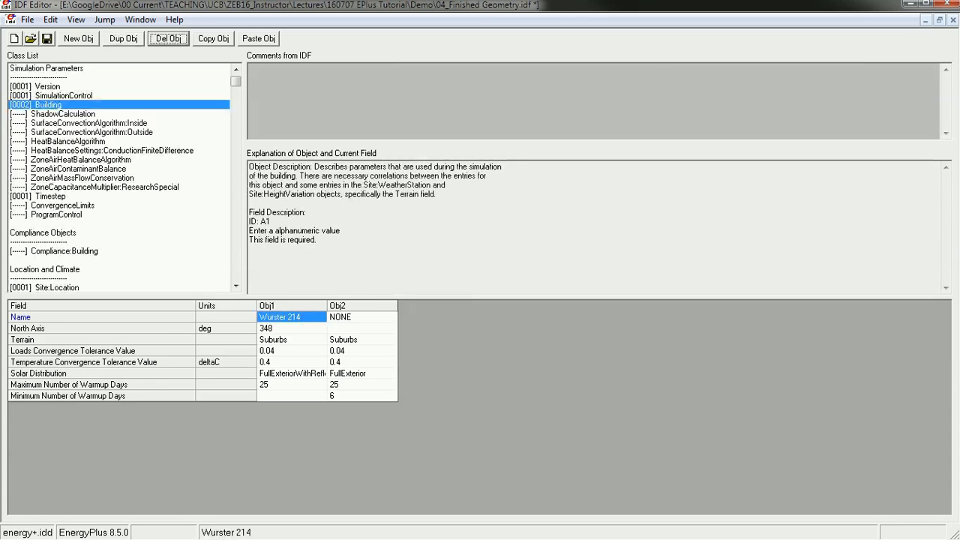
# Step: Copy and paste the Wurster 214 Building object, then delete the two extra Building objects
pyautogui.click(214, 38)
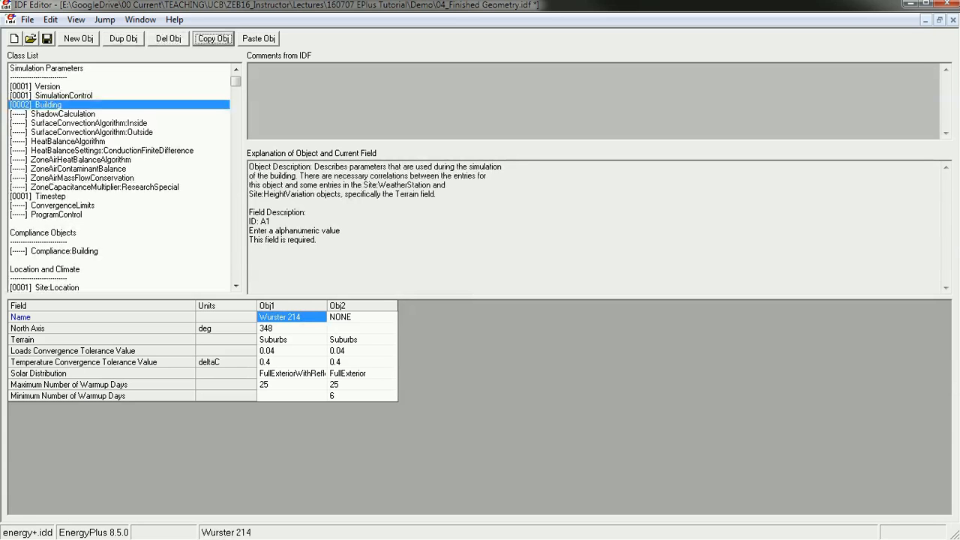
pyautogui.click(258, 38)
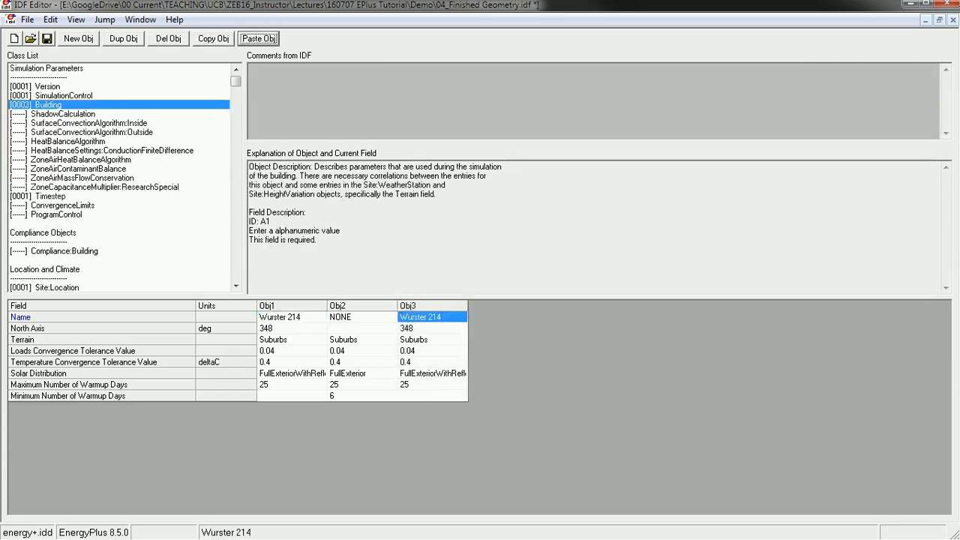
pyautogui.click(361, 306)
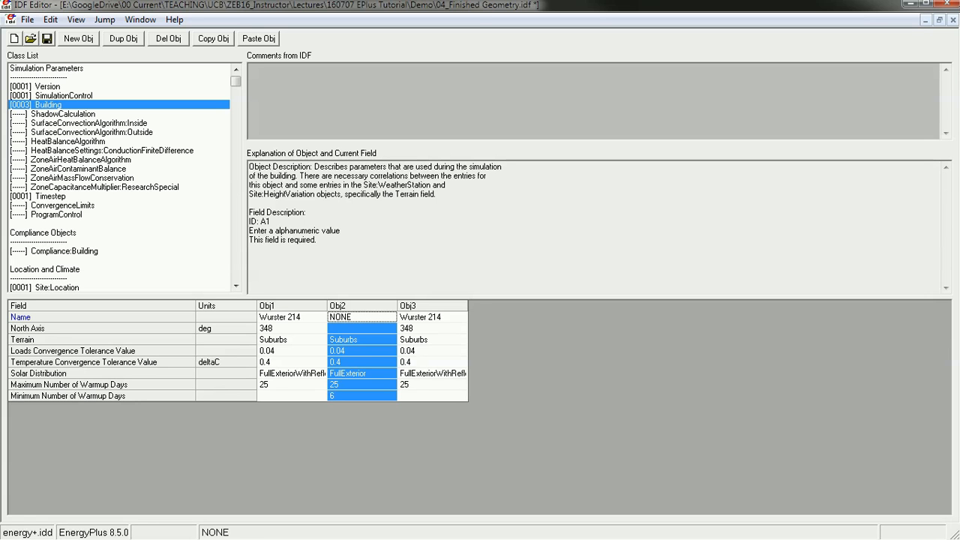
pyautogui.click(168, 39)
pyautogui.click(168, 38)
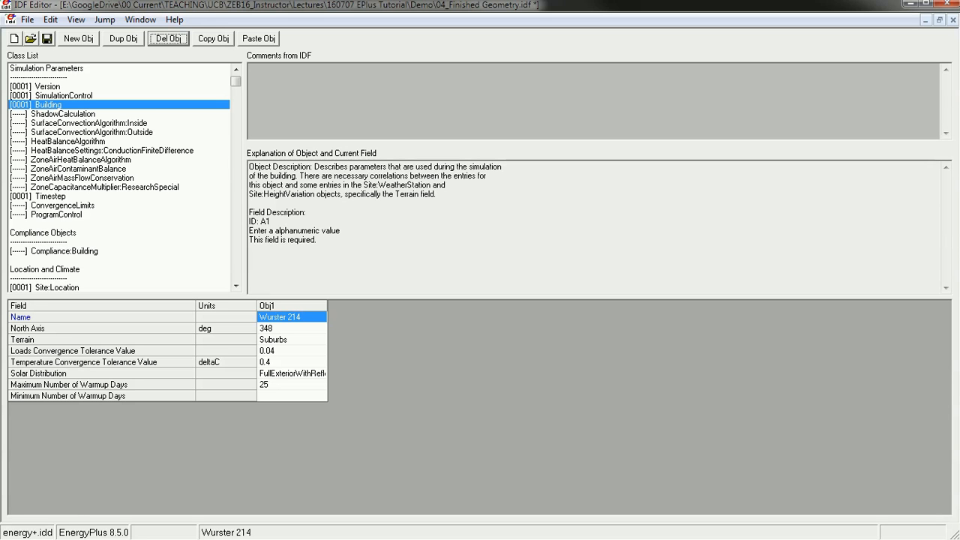
# Step: Add another new Building object with default values, then delete it
pyautogui.click(78, 39)
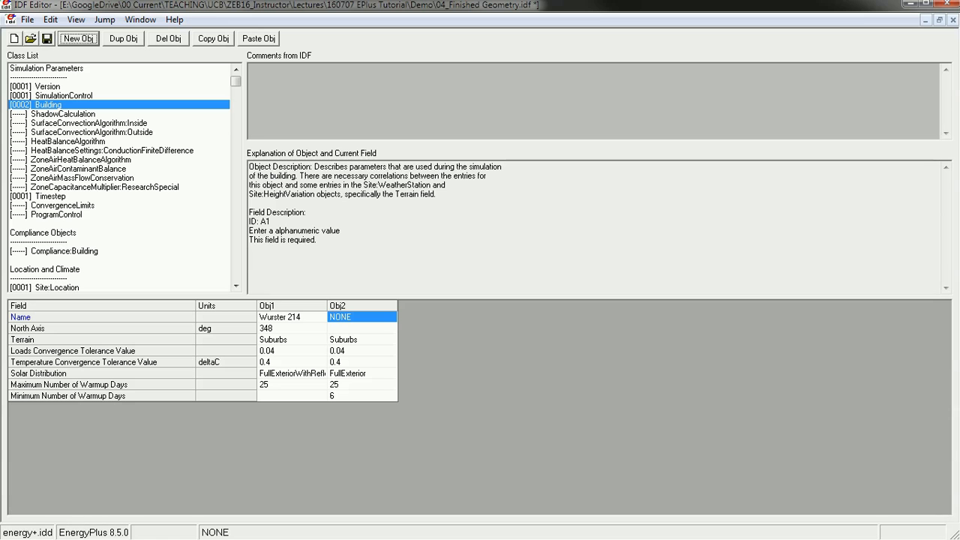
pyautogui.click(361, 306)
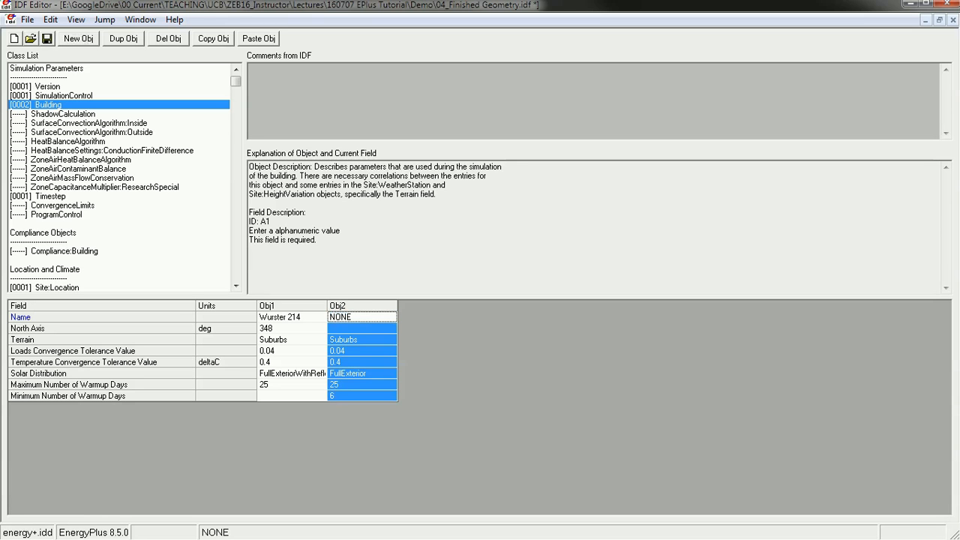
pyautogui.click(168, 38)
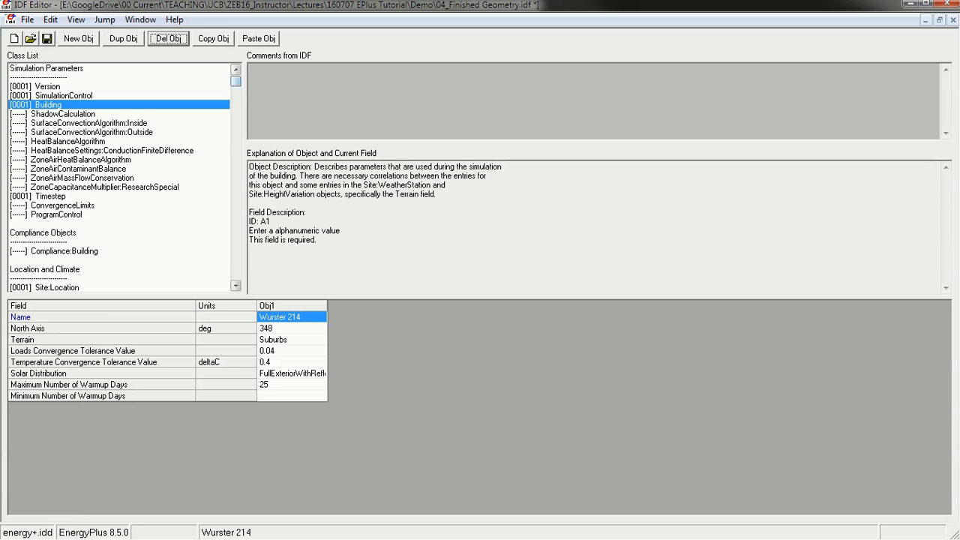
# Step: Look through the class list from Simulation Parameters to Zone Airflow for classes that contain objects, then return to its beginning
pyautogui.scroll(-15, 120, 177)
pyautogui.scroll(-20, 120, 177)
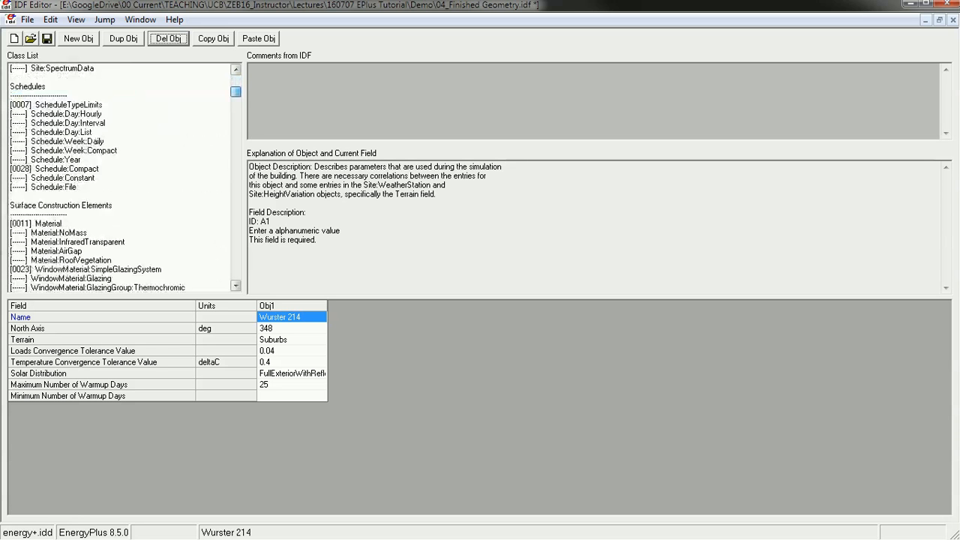
pyautogui.scroll(-6, 120, 177)
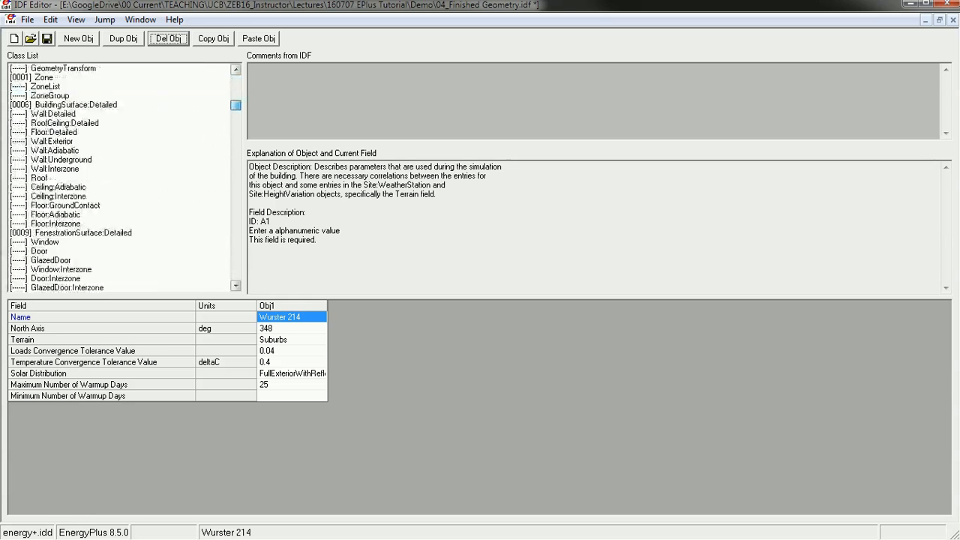
pyautogui.scroll(-15, 120, 177)
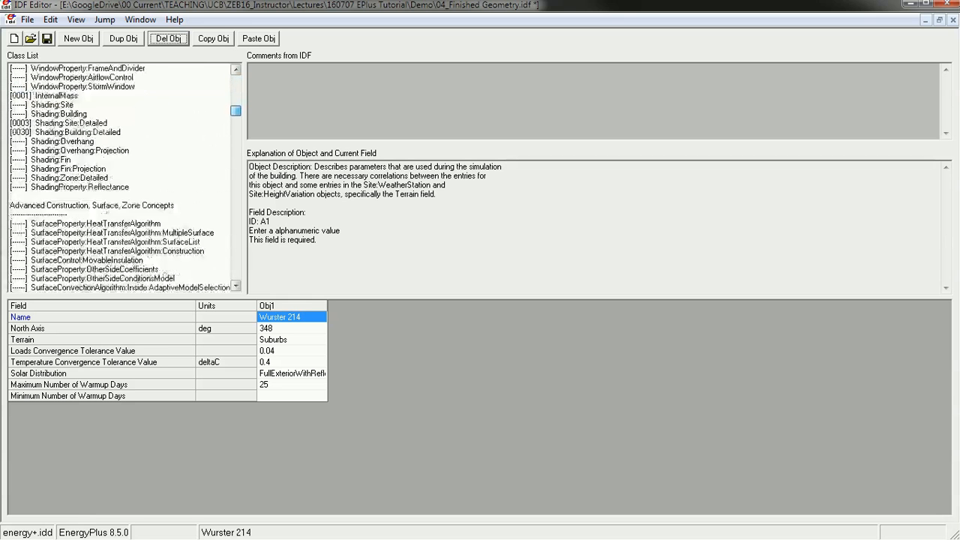
pyautogui.scroll(-12, 120, 177)
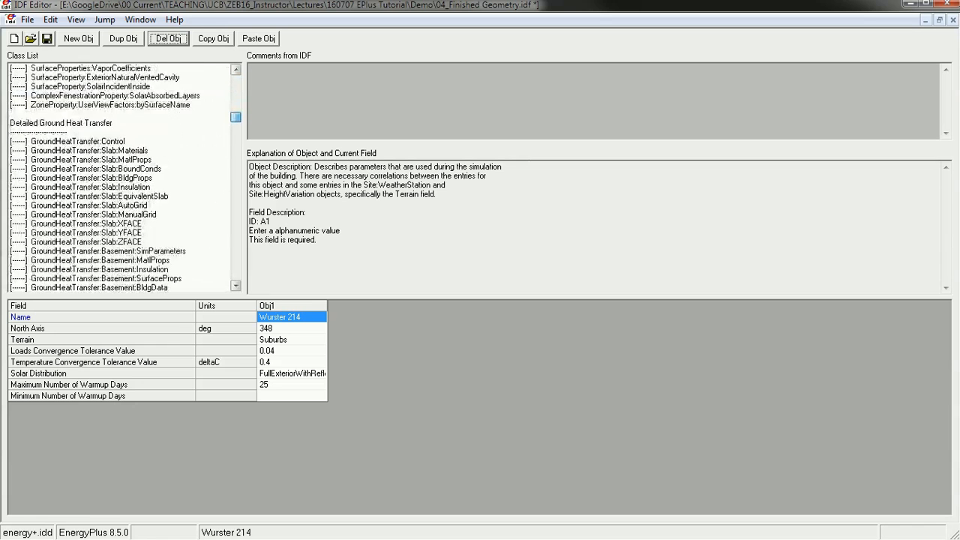
pyautogui.scroll(-10, 120, 177)
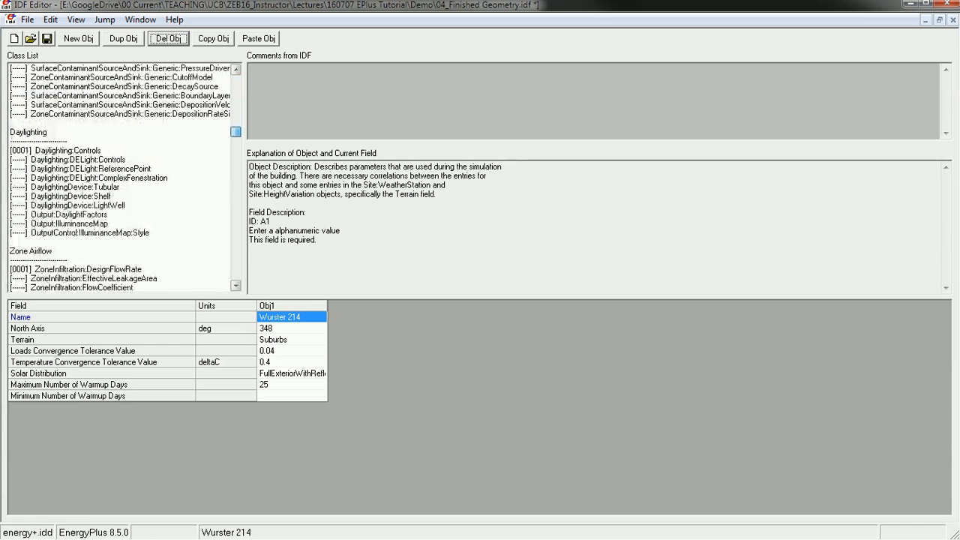
pyautogui.scroll(20, 120, 177)
pyautogui.scroll(20, 120, 177)
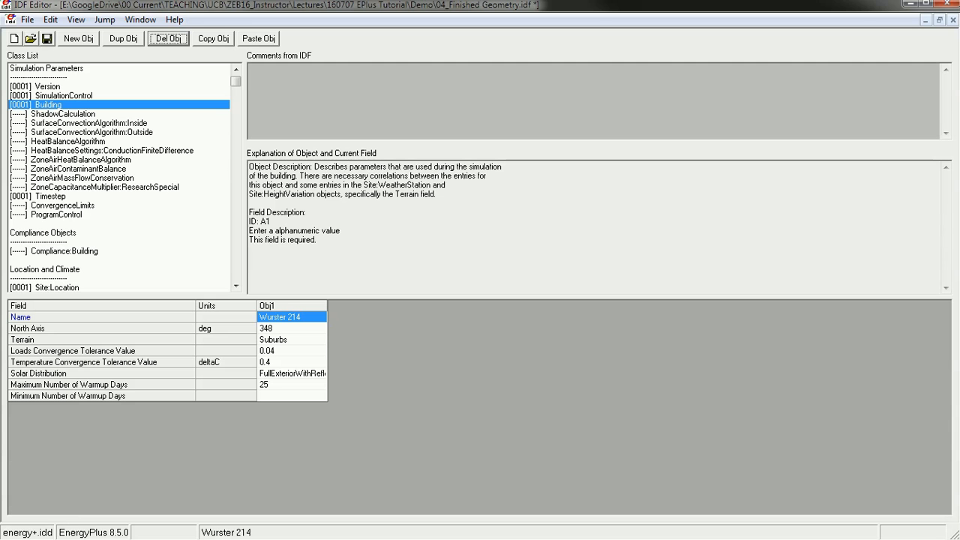
# Step: Examine the full class list through schedules, materials, constructions and output classes for classes that contain objects, then return to its beginning
pyautogui.scroll(-15, 120, 177)
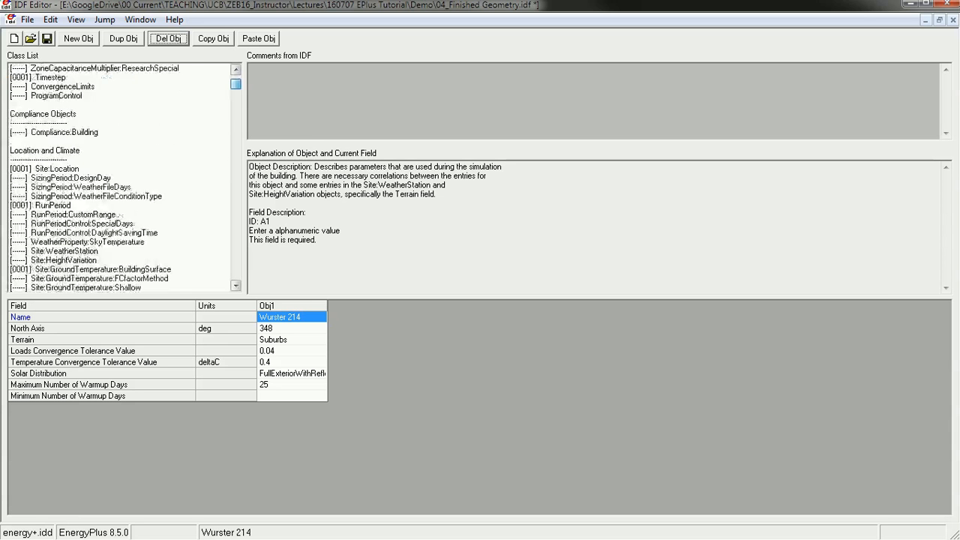
pyautogui.scroll(-6, 120, 177)
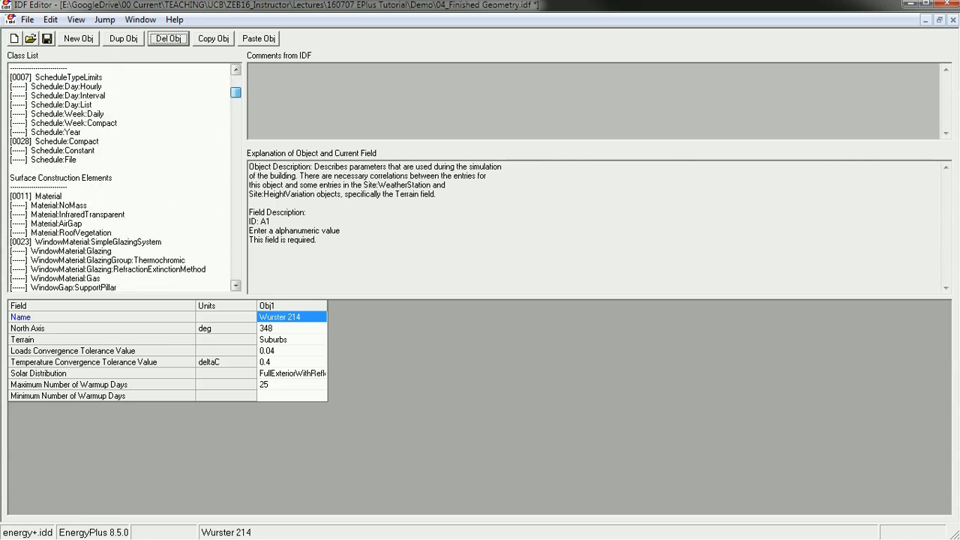
pyautogui.scroll(-1, 120, 177)
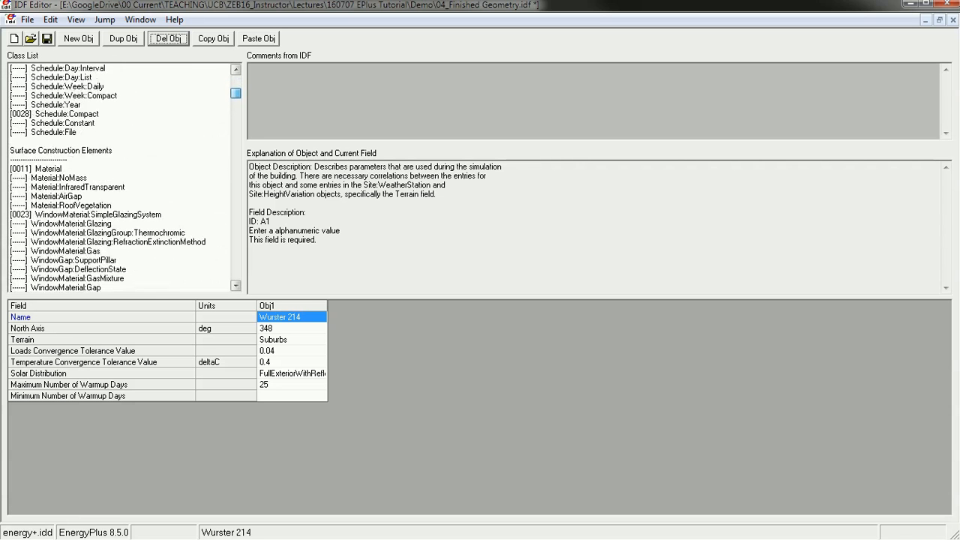
pyautogui.scroll(-3, 120, 177)
pyautogui.scroll(-1, 120, 177)
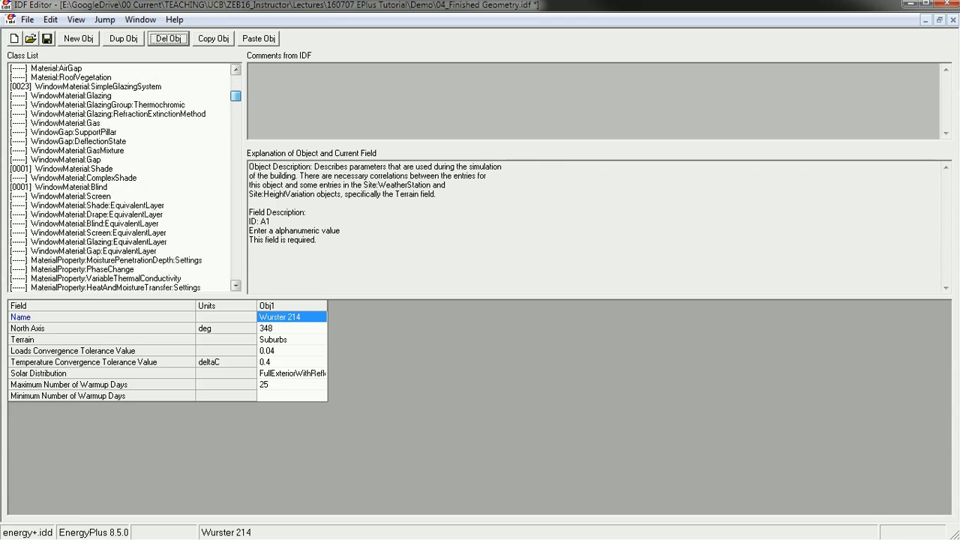
pyautogui.scroll(-5, 120, 177)
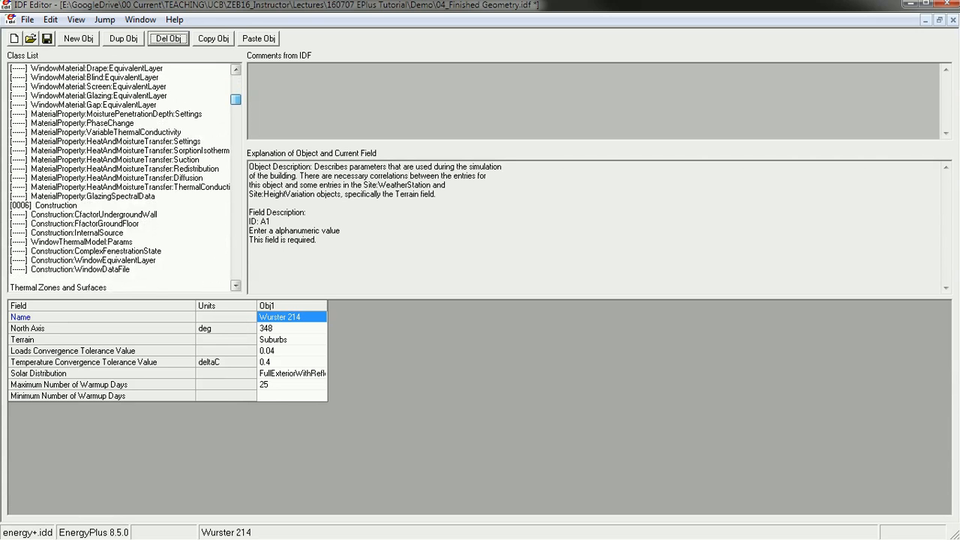
pyautogui.scroll(-20, 120, 177)
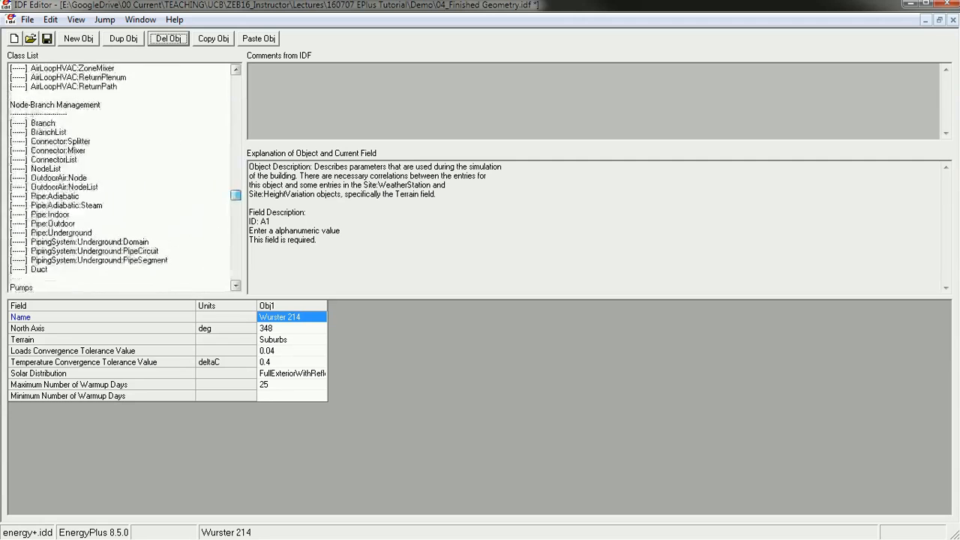
pyautogui.scroll(-20, 120, 177)
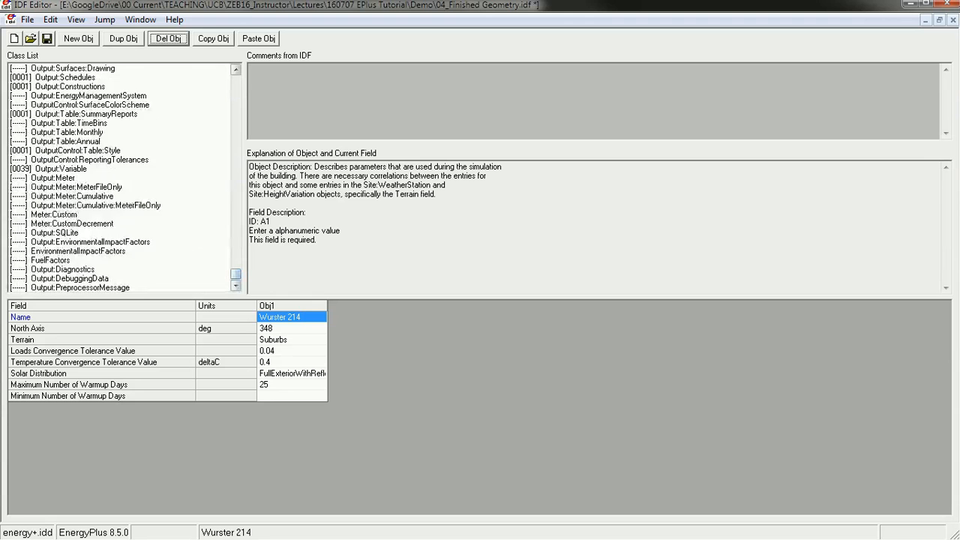
pyautogui.scroll(15, 112, 178)
pyautogui.scroll(20, 120, 177)
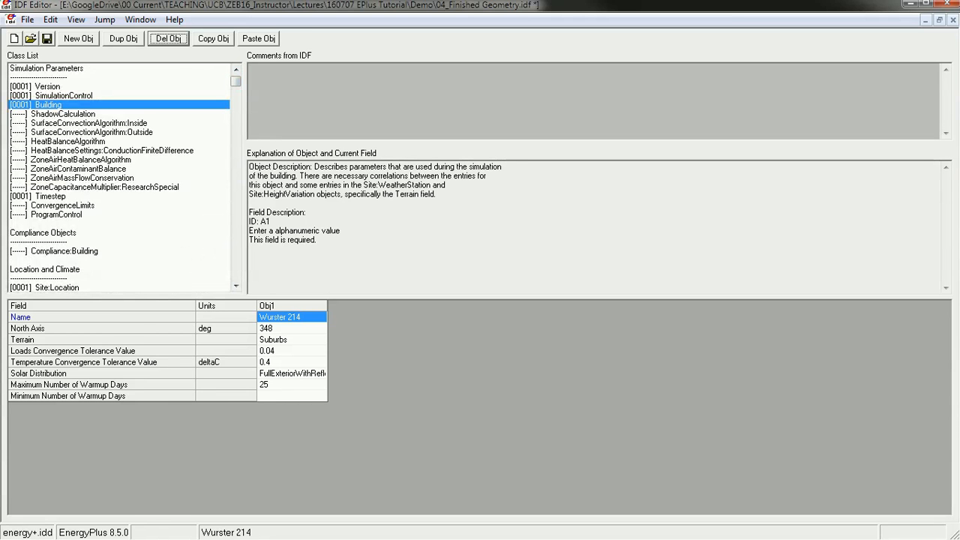
# Step: Limit the class list to classes that contain objects and look through the shortened list
pyautogui.hotkey('ctrl', 'l')
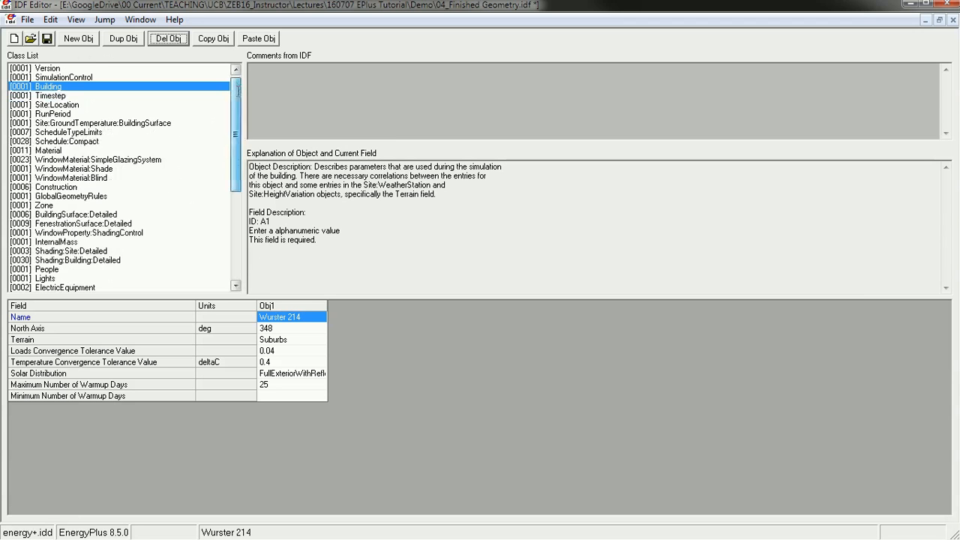
pyautogui.scroll(-5, 226, 157)
pyautogui.scroll(-2, 226, 157)
pyautogui.scroll(7, 26, 155)
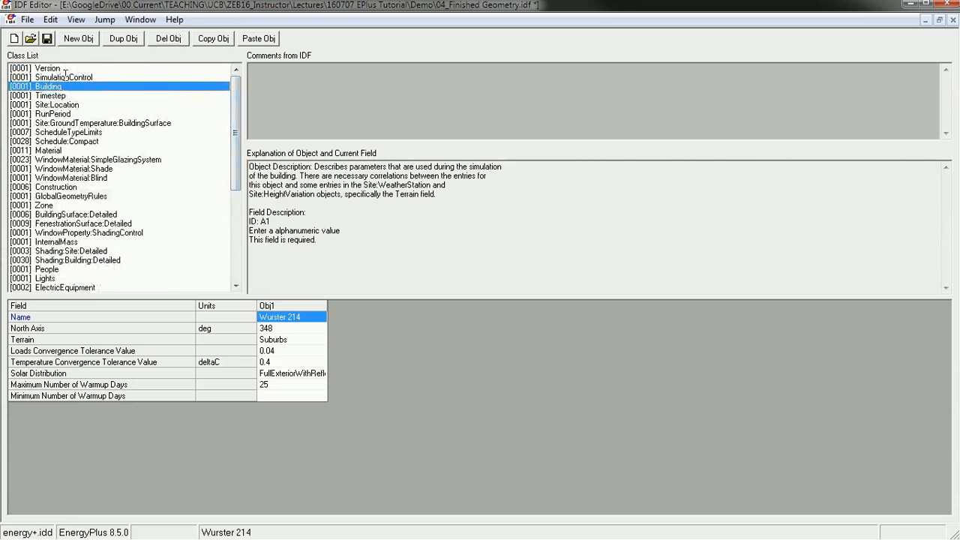
# Step: View the ScheduleTypeLimits objects and the Schedule:Compact objects from first to last
pyautogui.click(53, 132)
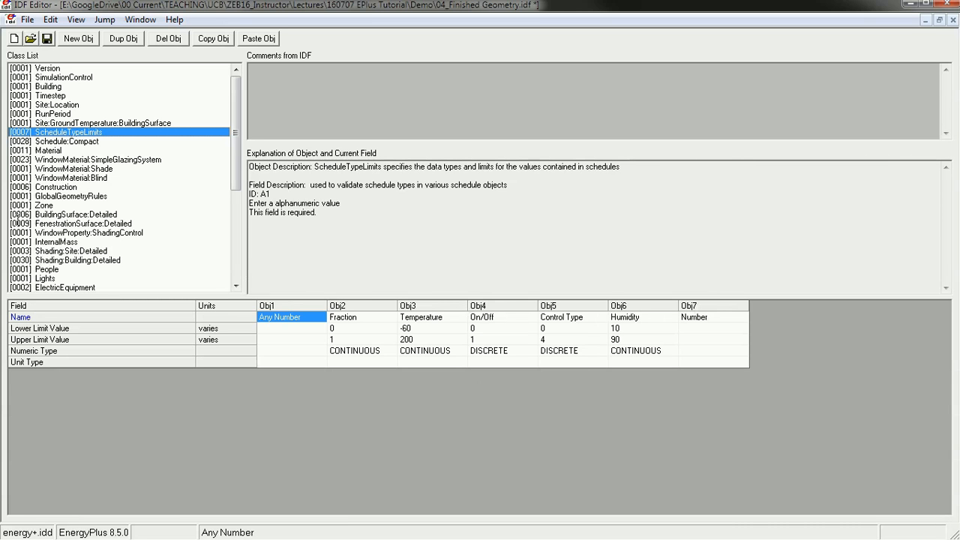
pyautogui.moveTo(235, 132)
pyautogui.mouseDown()
pyautogui.moveTo(235, 192)
pyautogui.moveTo(235, 132)
pyautogui.mouseUp()
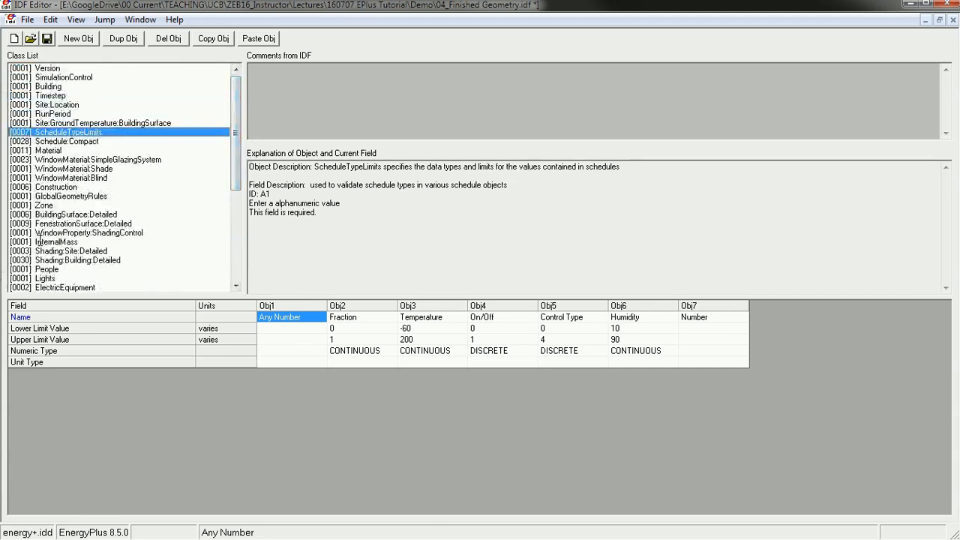
pyautogui.click(43, 142)
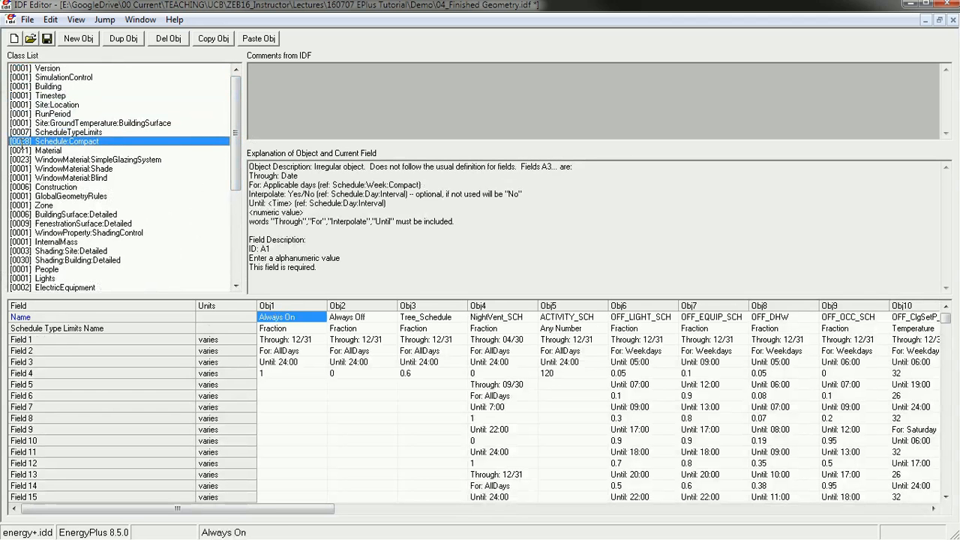
pyautogui.moveTo(330, 508); pyautogui.dragTo(944, 506)
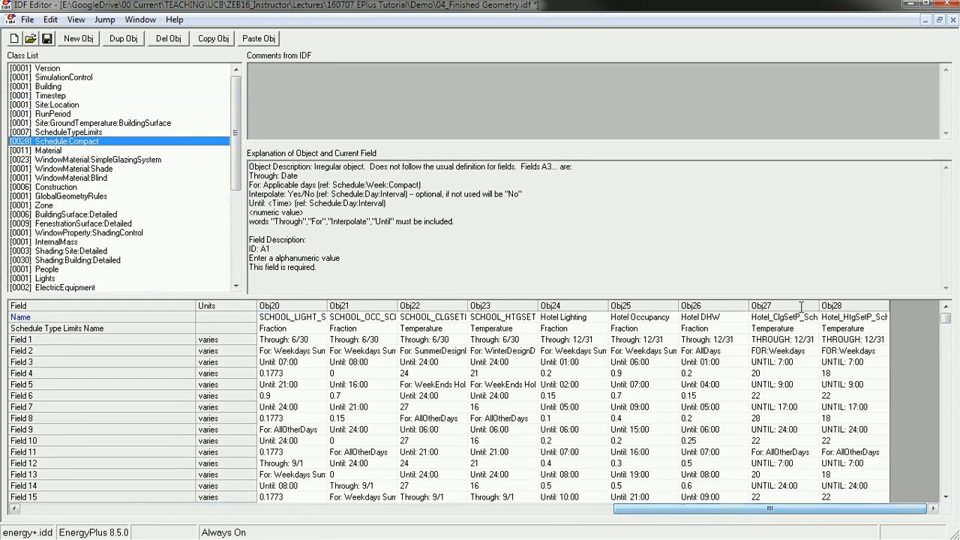
pyautogui.moveTo(845, 508); pyautogui.dragTo(251, 510)
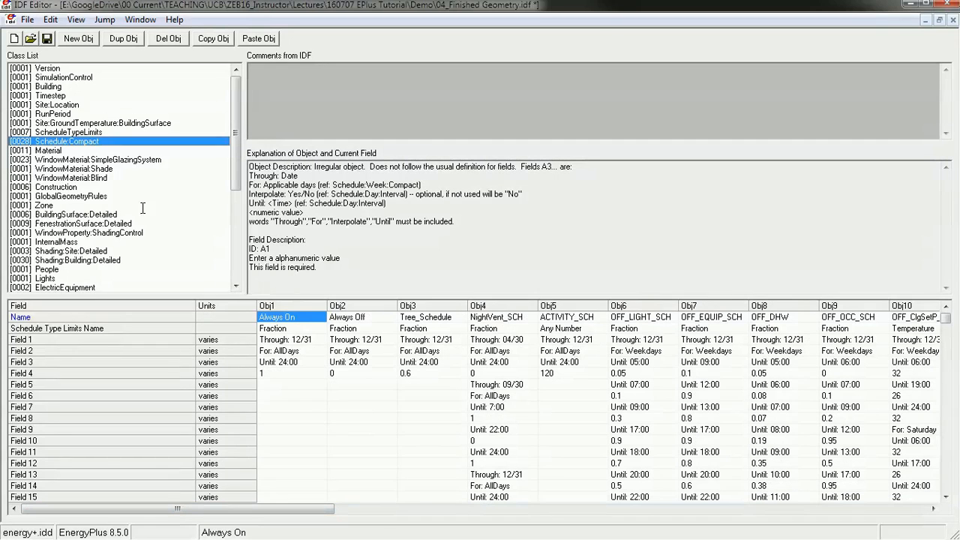
# Step: Switch to the ZEB16 Dashboard.xlsx workbook in Excel and read the Instructions sheet's colour conventions and sheet summary
pyautogui.hotkey('alt', 'Tab')
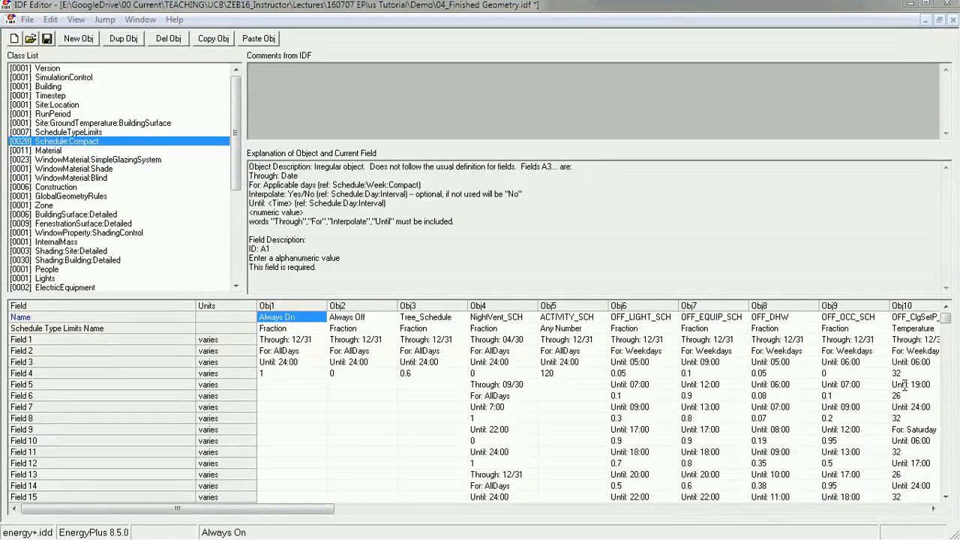
pyautogui.moveTo(959, 322); pyautogui.dragTo(523, 0)
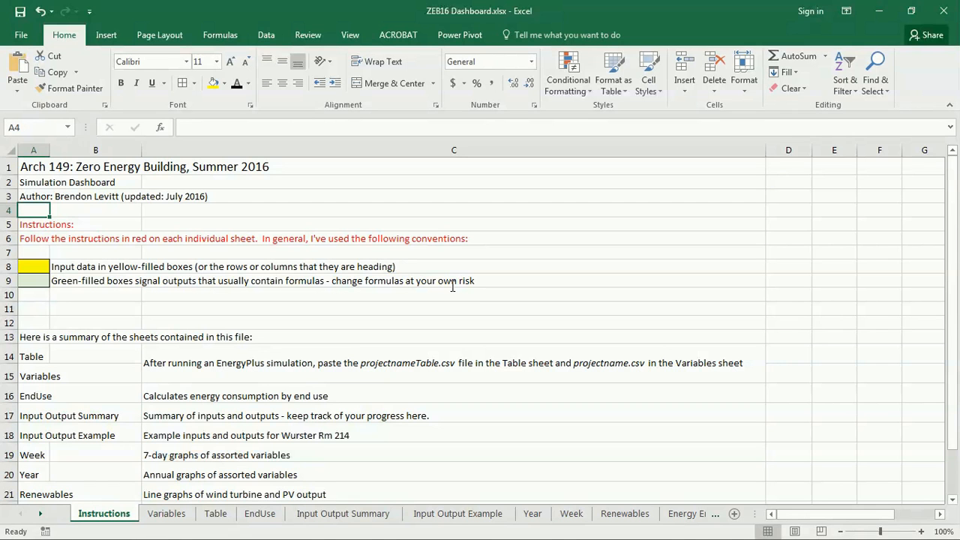
pyautogui.click(32, 167)
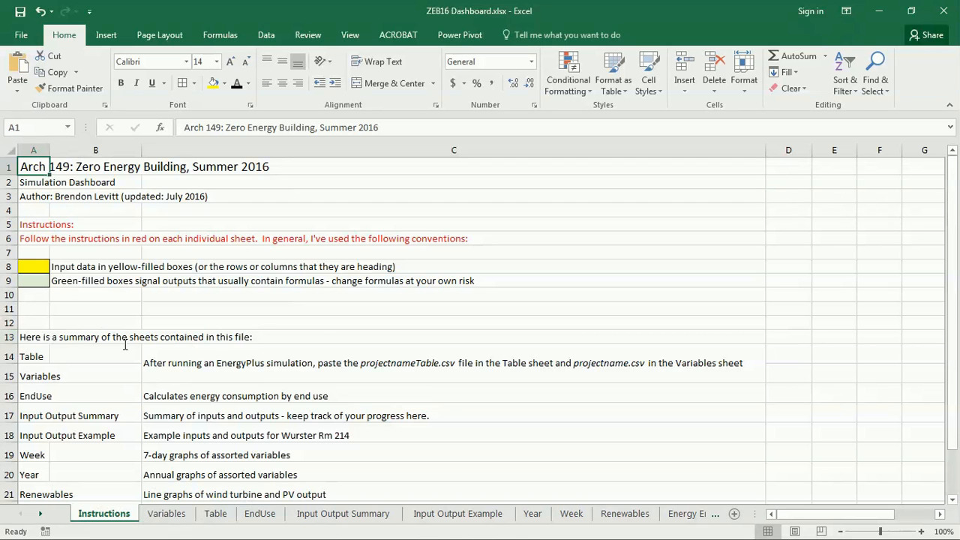
pyautogui.click(47, 226)
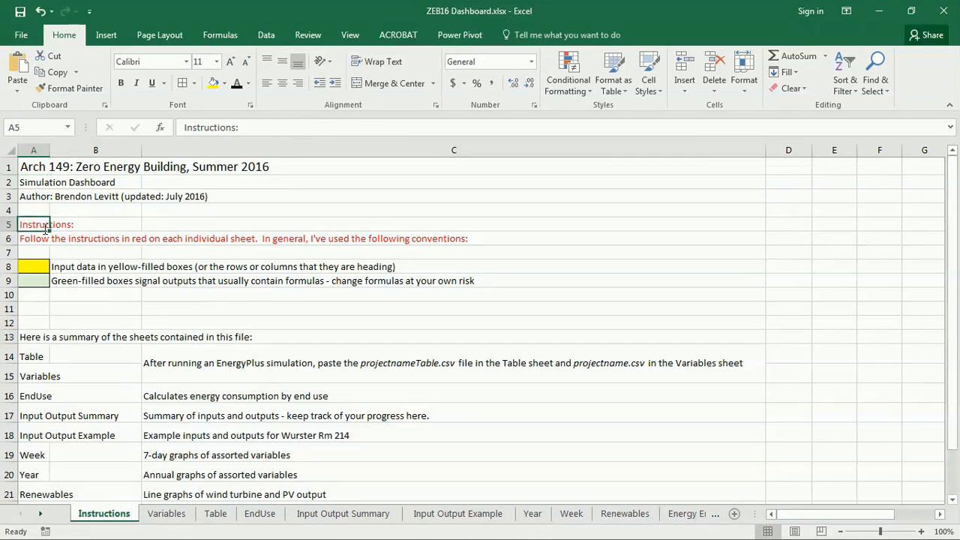
pyautogui.click(38, 237)
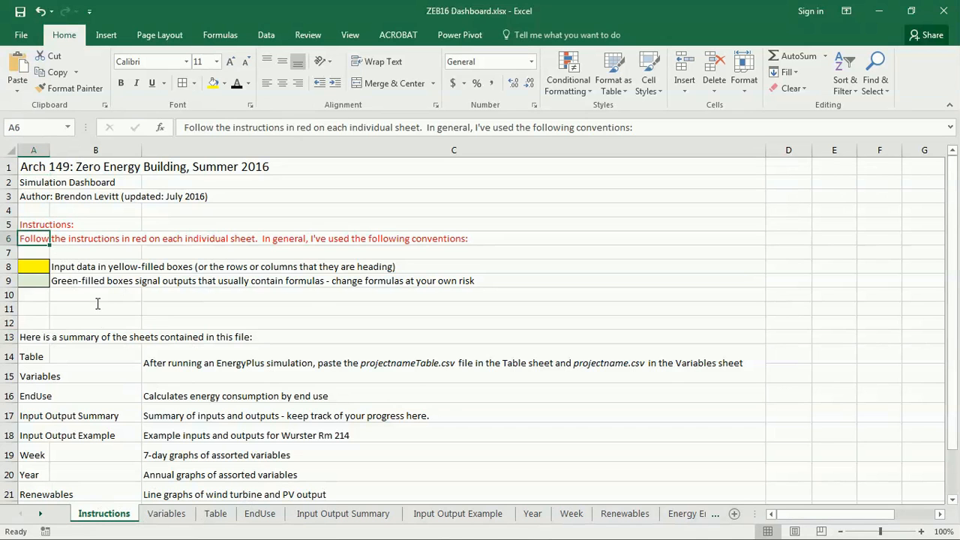
pyautogui.click(42, 262)
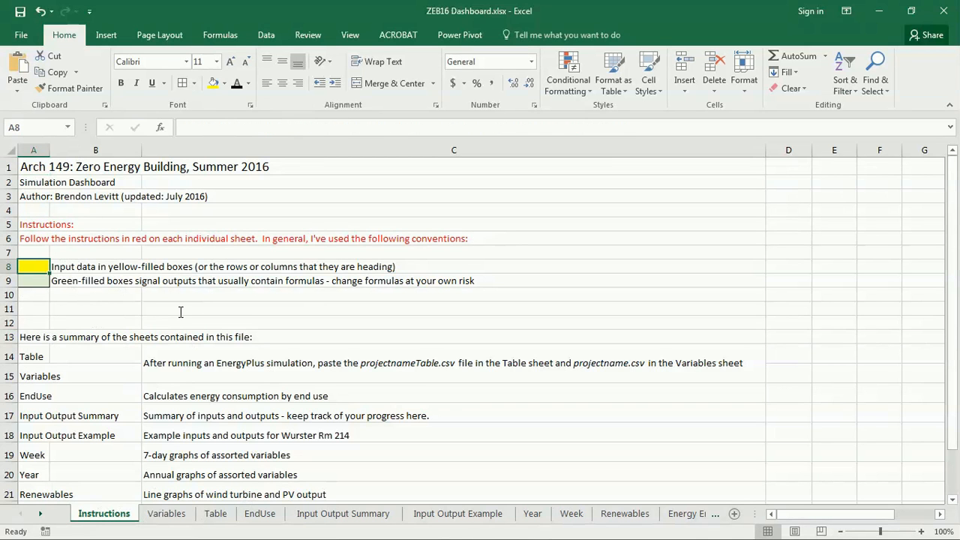
pyautogui.click(27, 282)
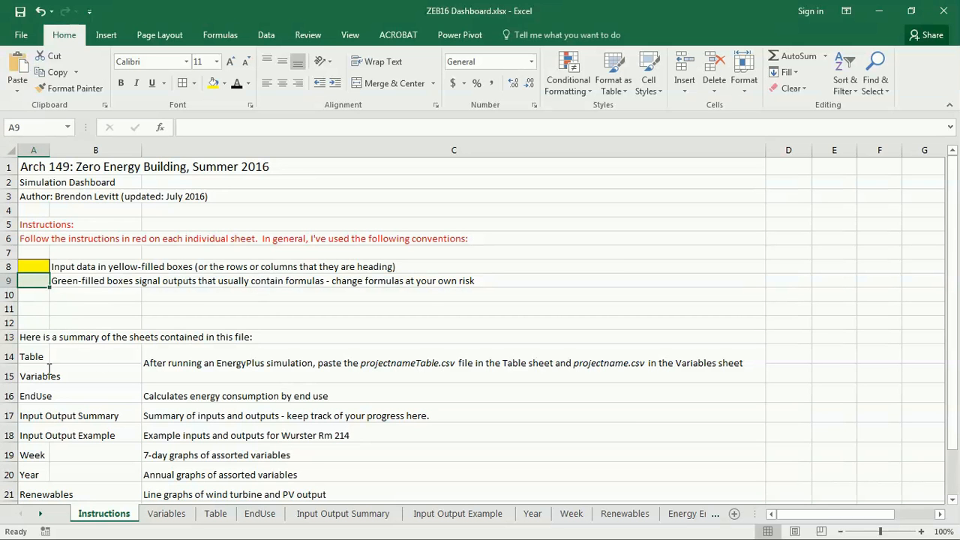
pyautogui.scroll(-2, 49, 368)
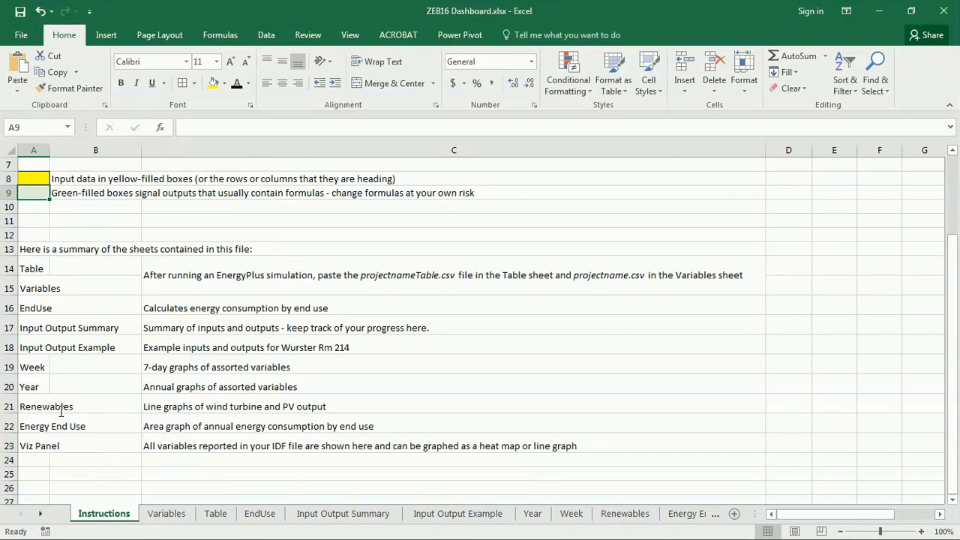
# Step: Look over the Variables, Table, EndUse, Input Output Summary and Input Output Example sheets, including EndUse's system efficiency table
pyautogui.click(168, 517)
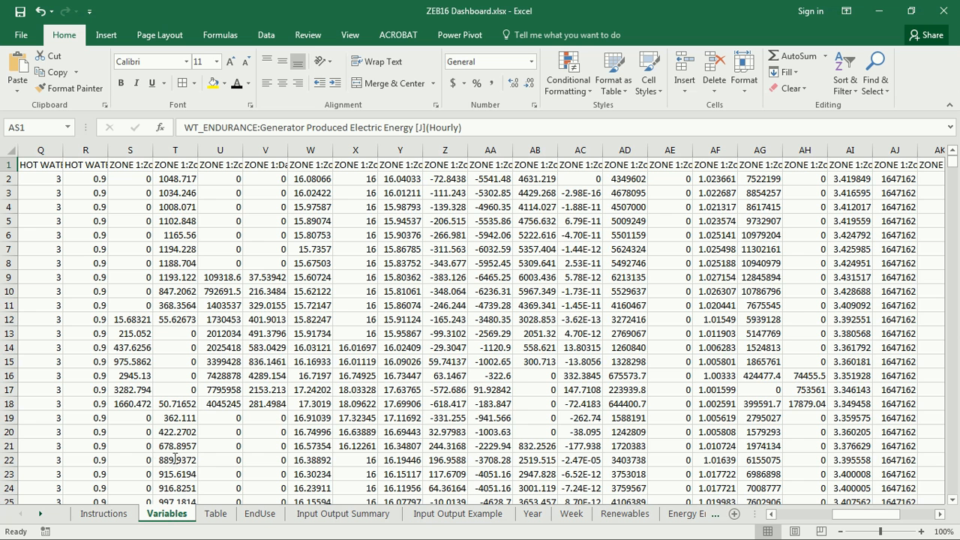
pyautogui.click(216, 514)
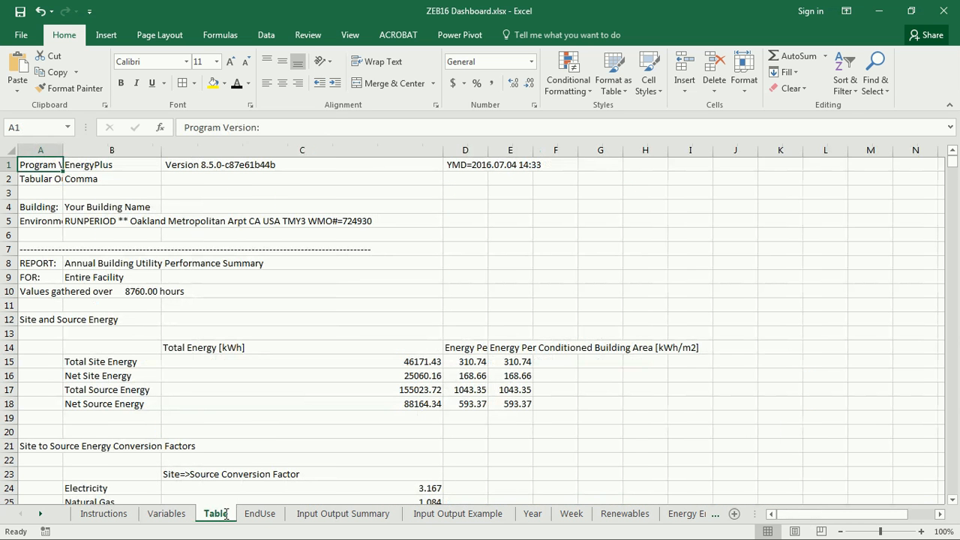
pyautogui.click(268, 515)
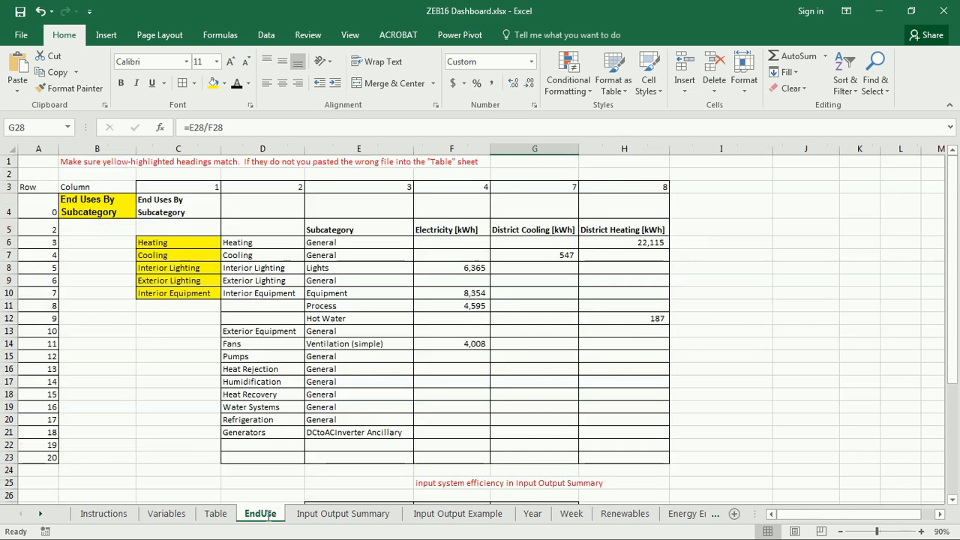
pyautogui.scroll(-3, 330, 450)
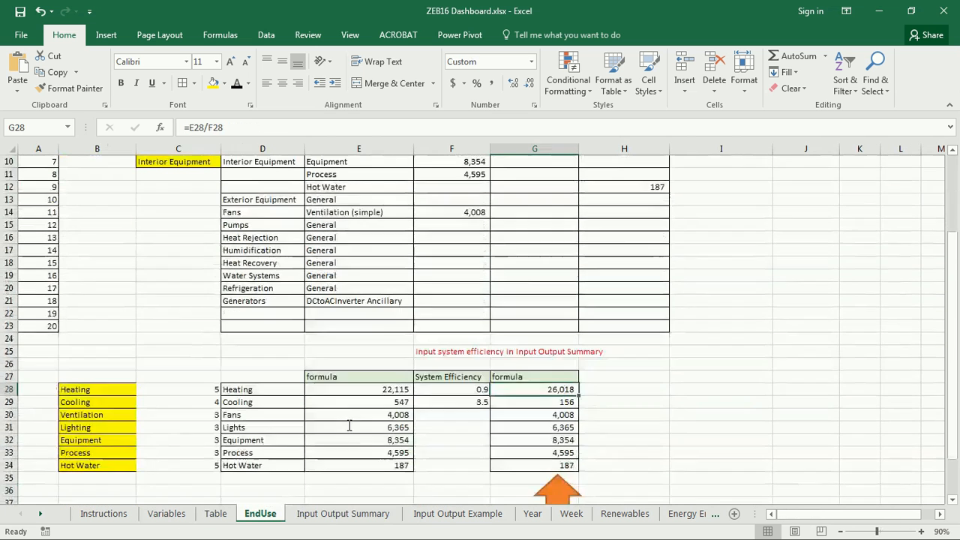
pyautogui.scroll(-1, 350, 426)
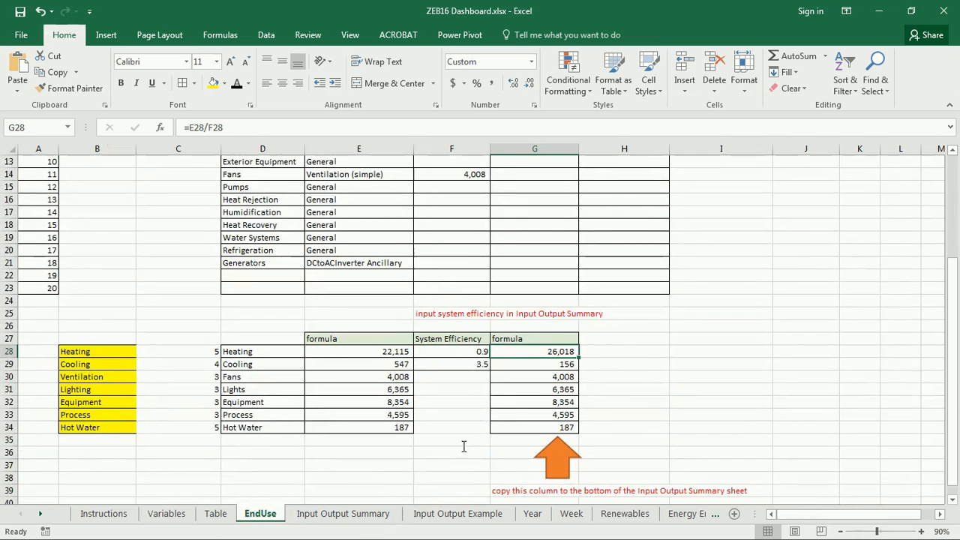
pyautogui.click(352, 516)
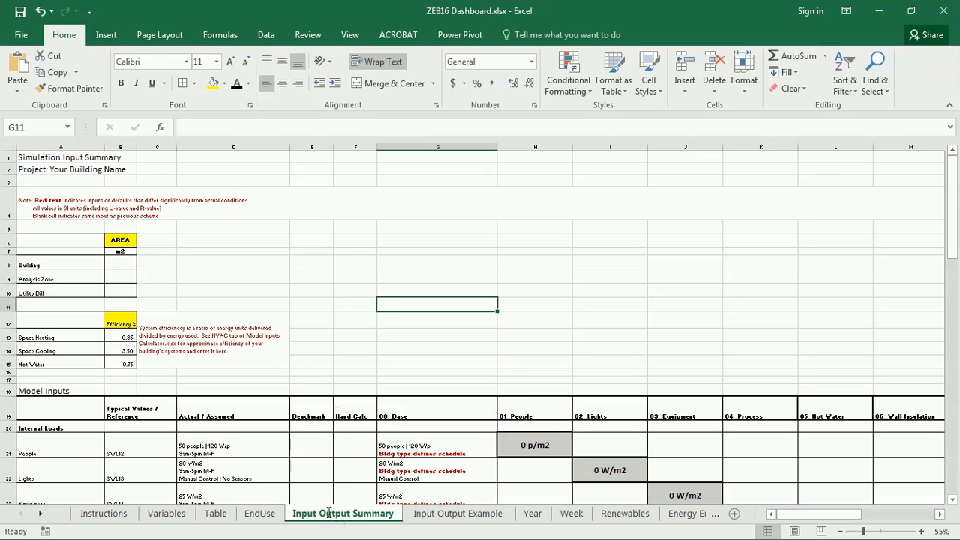
pyautogui.click(465, 515)
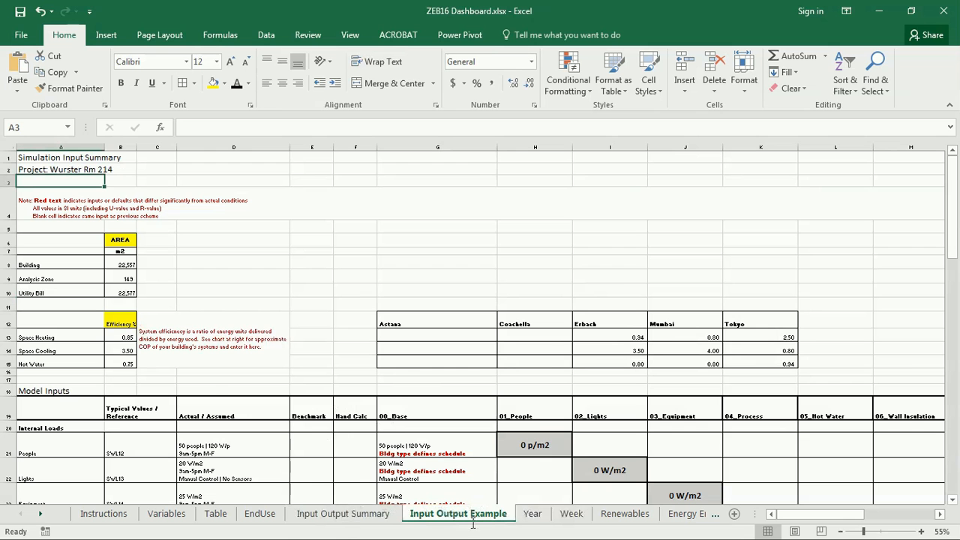
# Step: Examine the annual energy use, humidity and solar gain charts on the Year sheet at 40% zoom
pyautogui.click(534, 513)
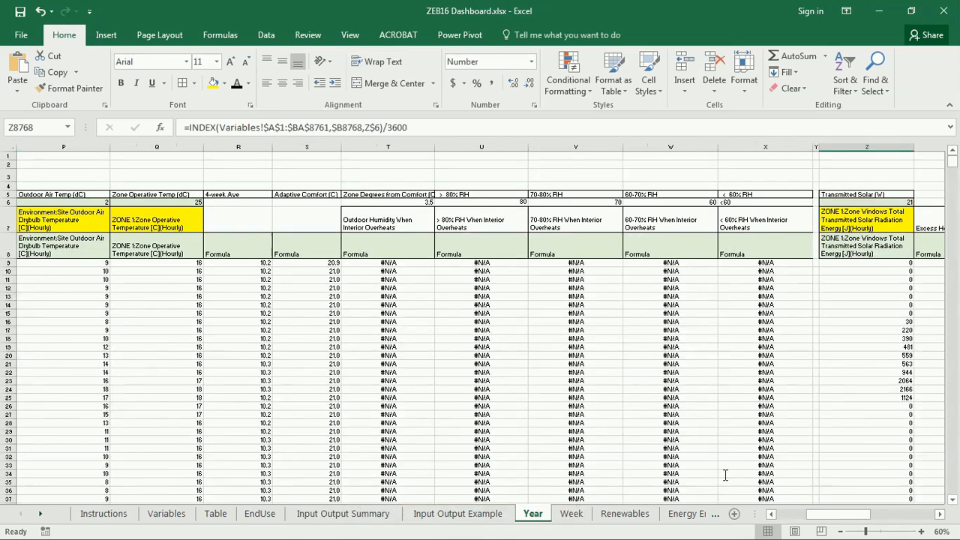
pyautogui.moveTo(856, 513); pyautogui.dragTo(862, 514)
pyautogui.click(840, 531)
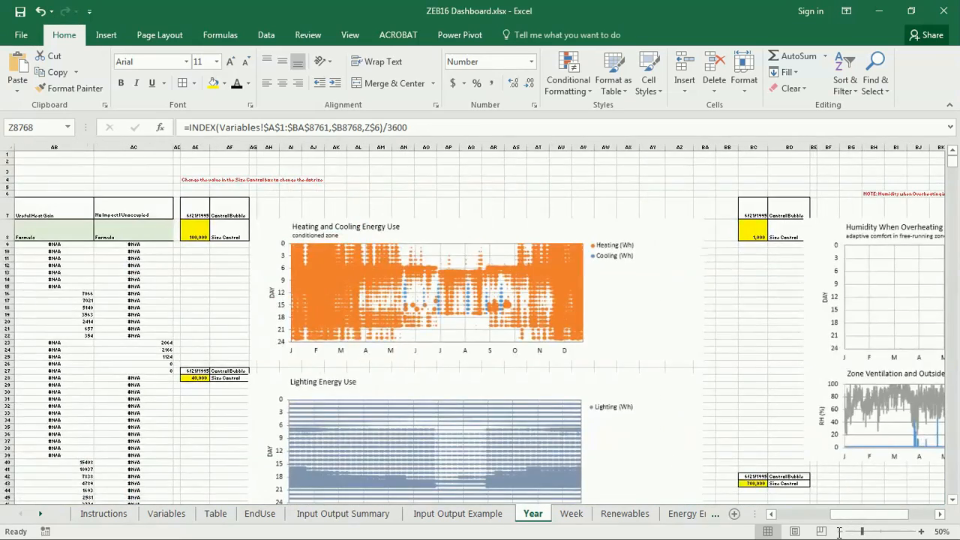
pyautogui.click(840, 532)
pyautogui.click(840, 531)
pyautogui.click(841, 531)
pyautogui.moveTo(844, 514); pyautogui.dragTo(870, 514)
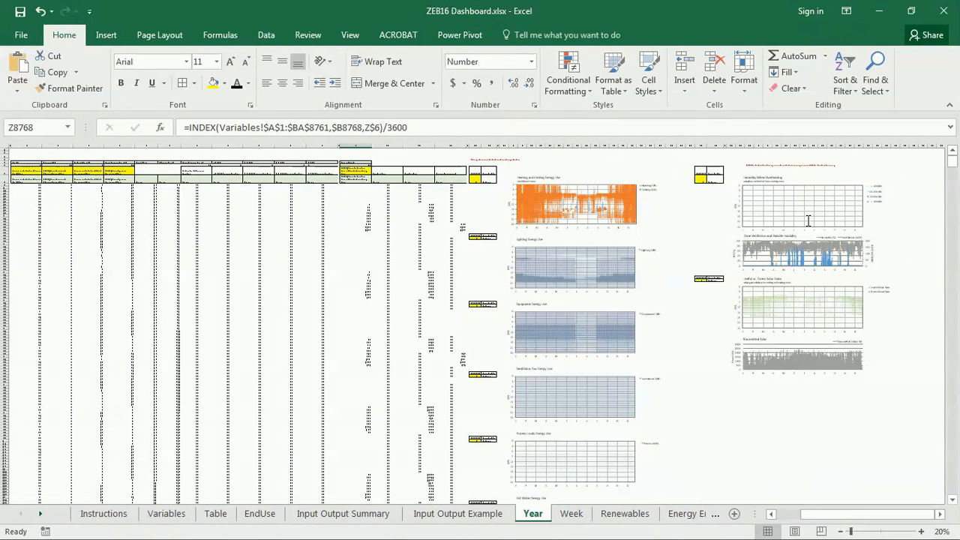
pyautogui.click(921, 532)
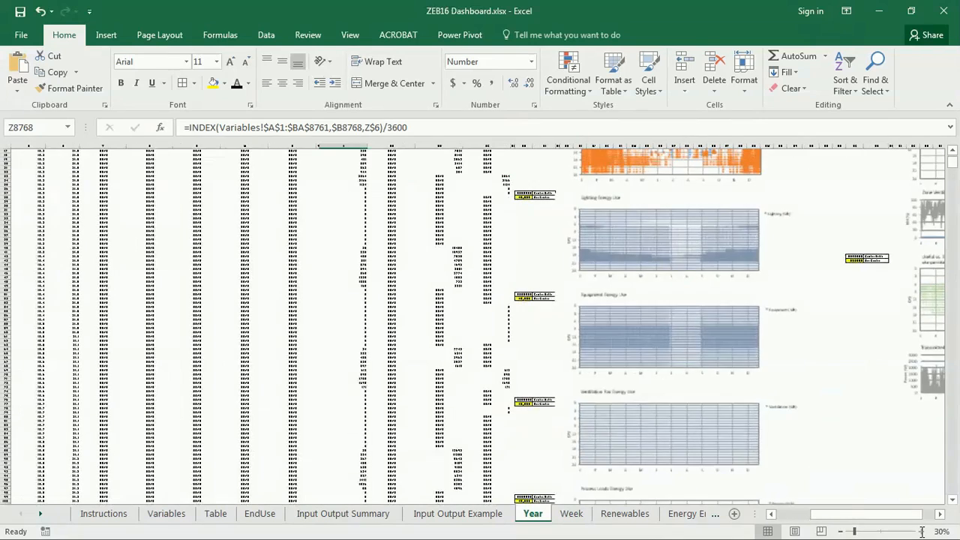
pyautogui.click(922, 531)
pyautogui.moveTo(874, 514); pyautogui.dragTo(905, 513)
pyautogui.scroll(10, 640, 471)
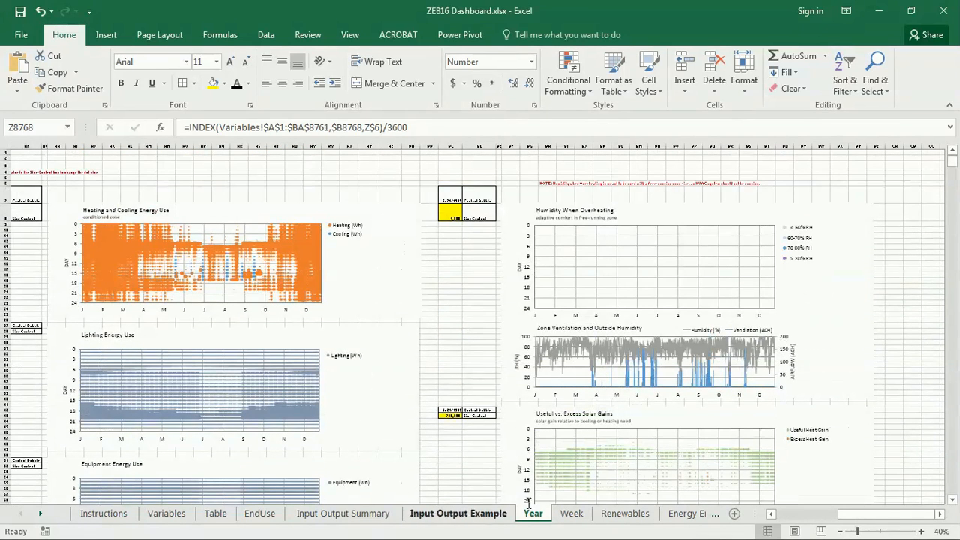
# Step: Examine the weekly heating and cooling, internal heat gain, lighting and ventilation charts on the Week sheet at 60% zoom
pyautogui.click(572, 514)
pyautogui.moveTo(819, 515); pyautogui.dragTo(890, 514)
pyautogui.scroll(-4, 421, 450)
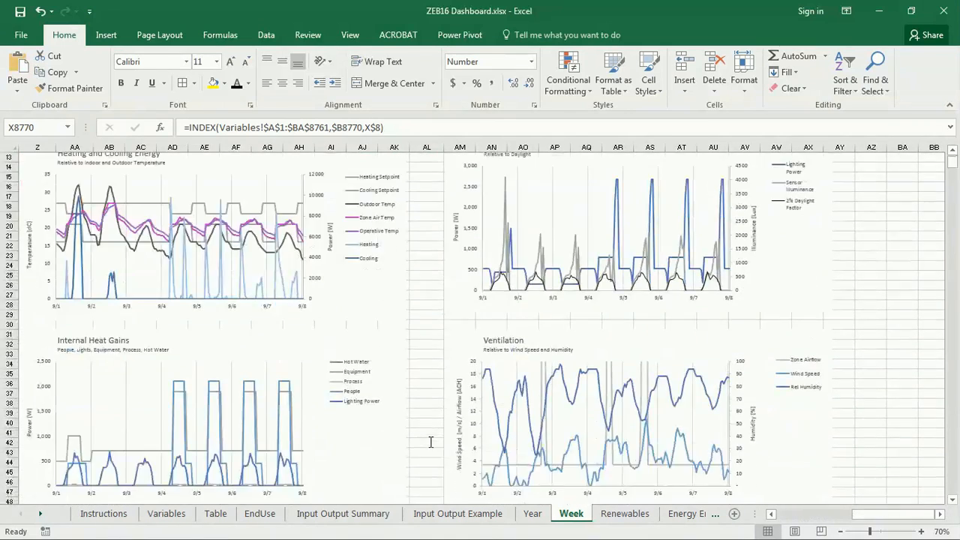
pyautogui.click(843, 531)
pyautogui.scroll(1, 339, 393)
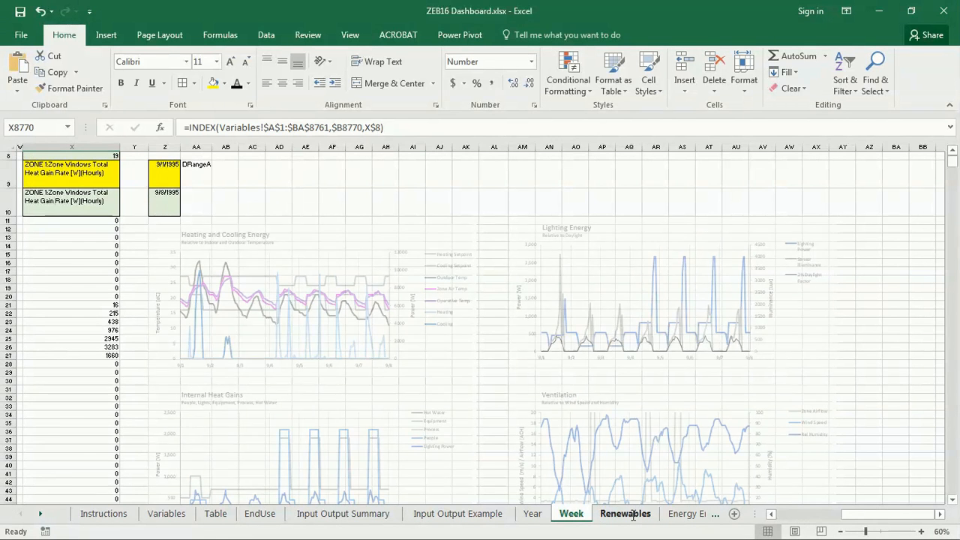
# Step: Look over the Renewables sheet's PV and wind turbine multipliers and its on-site energy generation charts
pyautogui.click(634, 514)
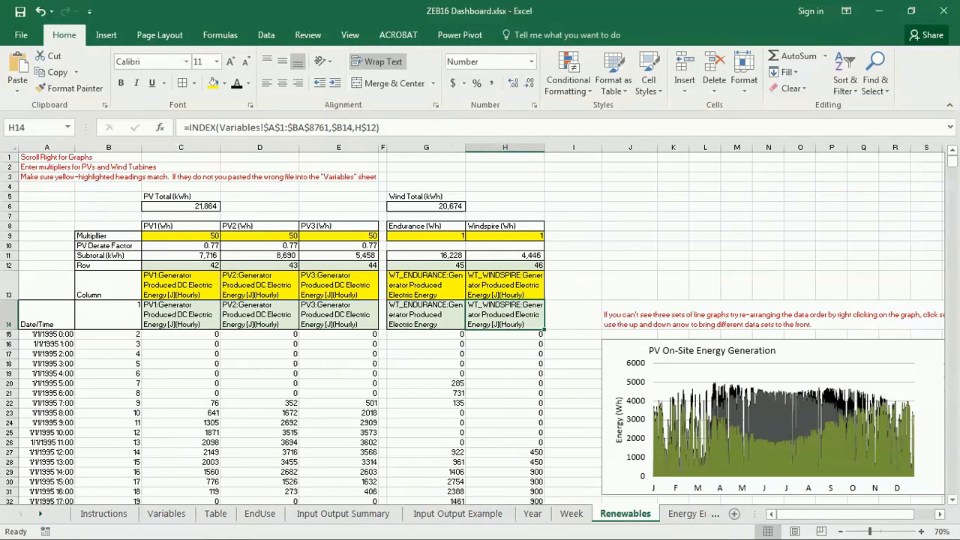
pyautogui.scroll(-6, 590, 430)
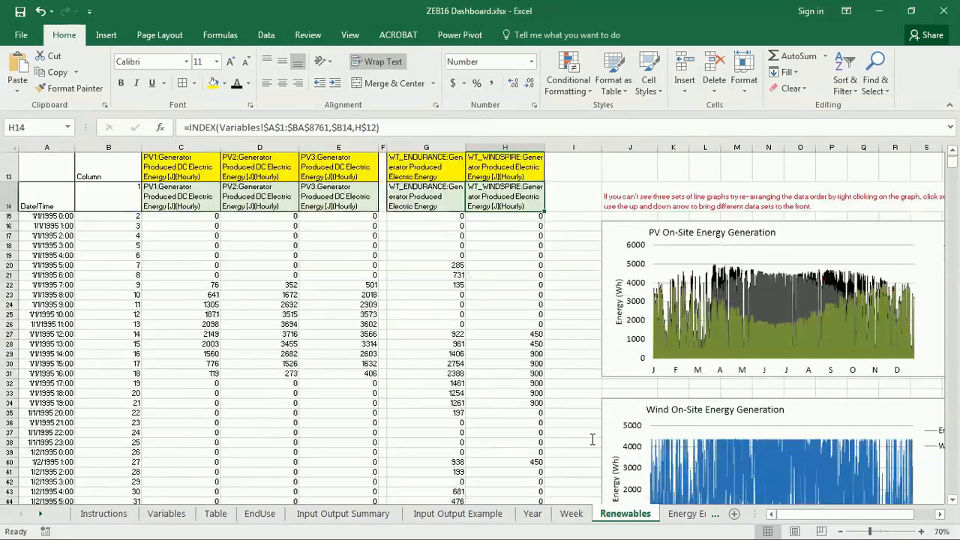
pyautogui.scroll(6, 642, 428)
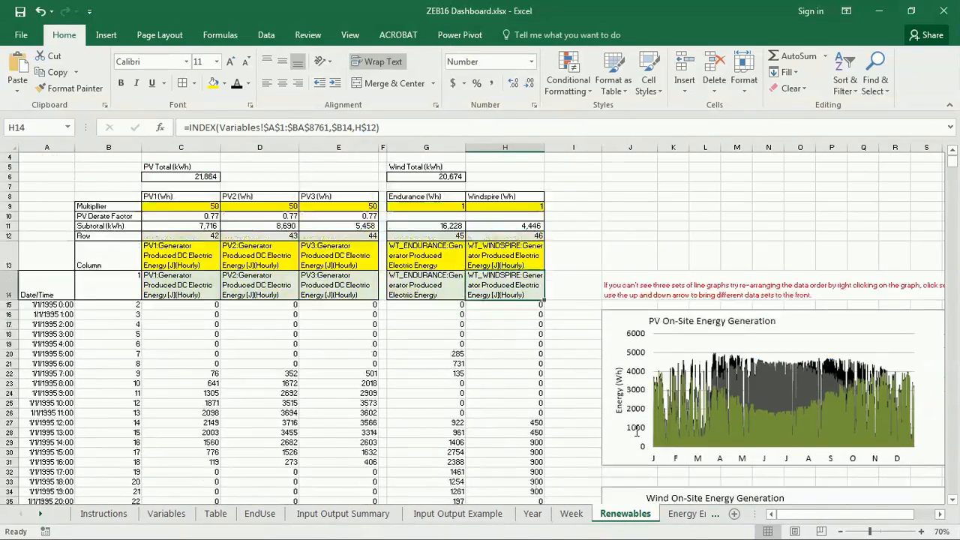
# Step: Examine the Energy End Use sheet's energy use table, annual energy use chart and generation and consumption graph at 60% zoom
pyautogui.click(677, 514)
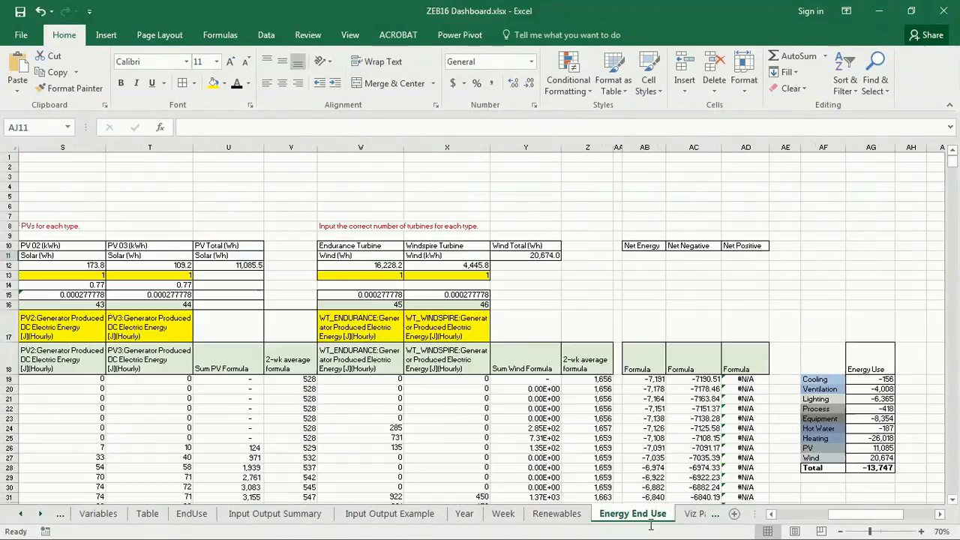
pyautogui.moveTo(852, 516); pyautogui.dragTo(876, 514)
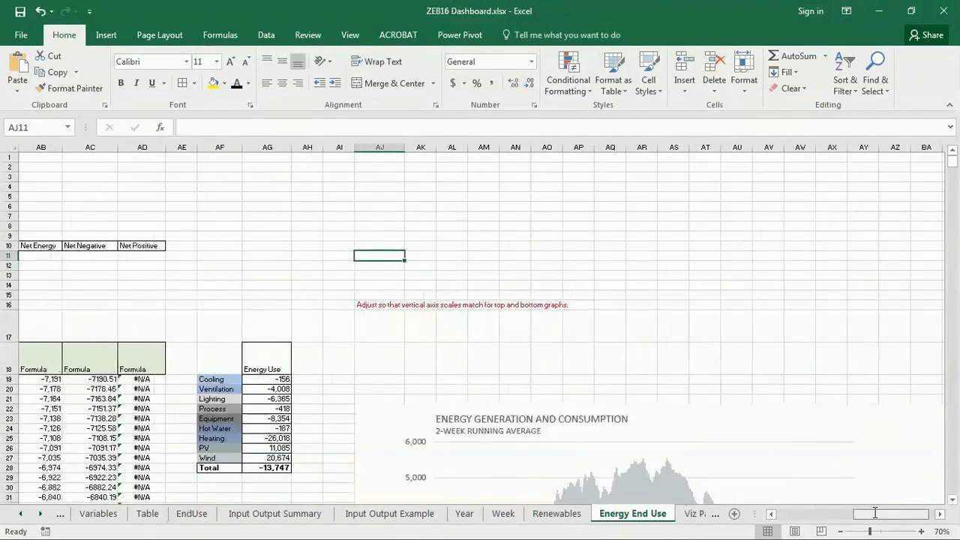
pyautogui.scroll(-7, 691, 415)
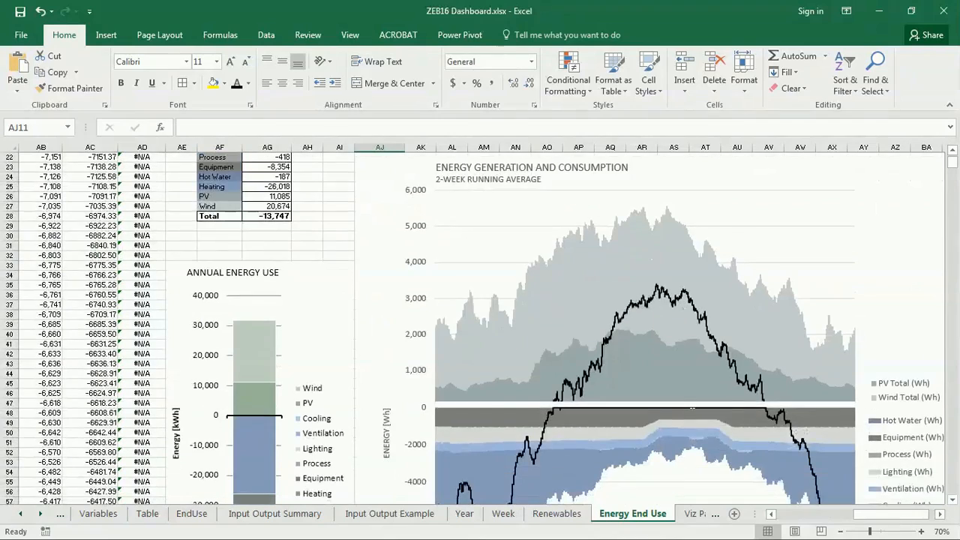
pyautogui.click(843, 530)
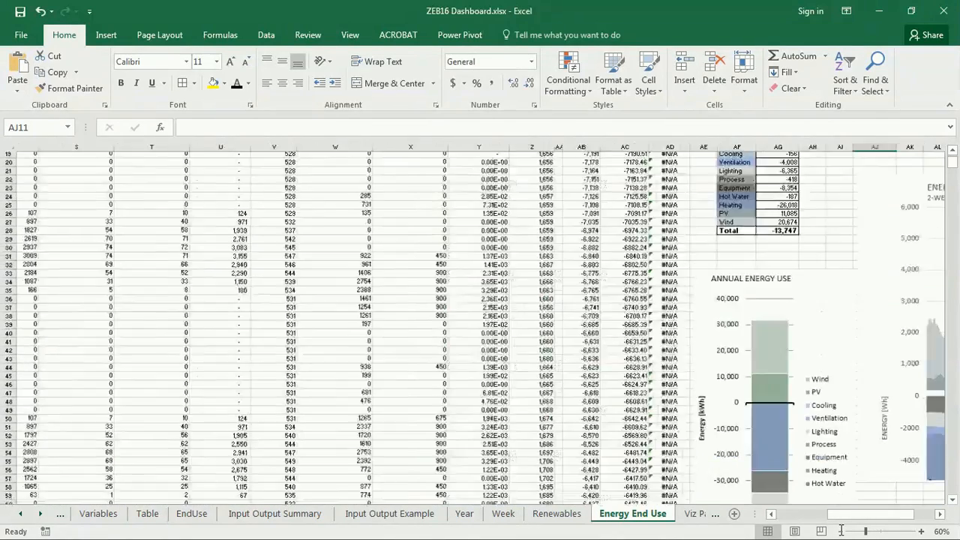
pyautogui.moveTo(836, 512); pyautogui.dragTo(859, 512)
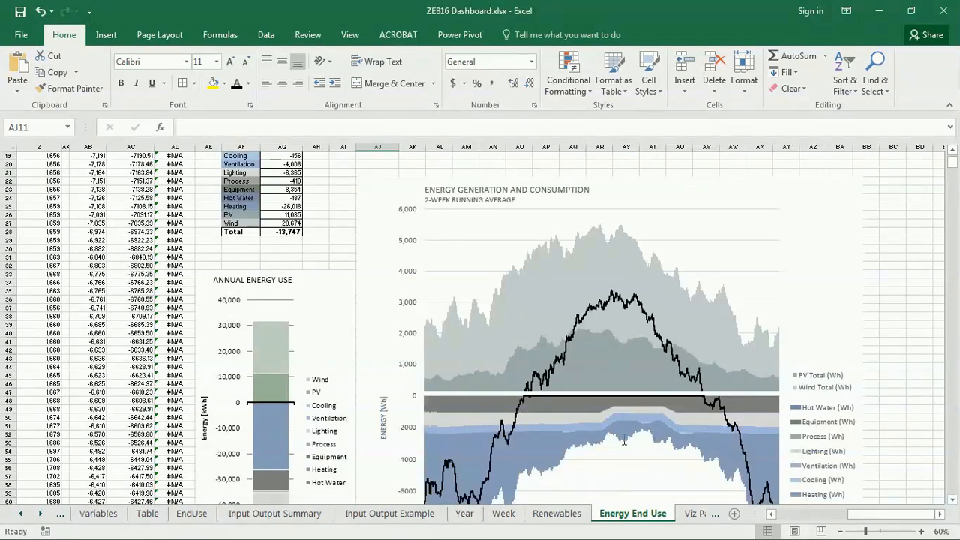
pyautogui.scroll(-2, 613, 439)
pyautogui.scroll(-1, 613, 439)
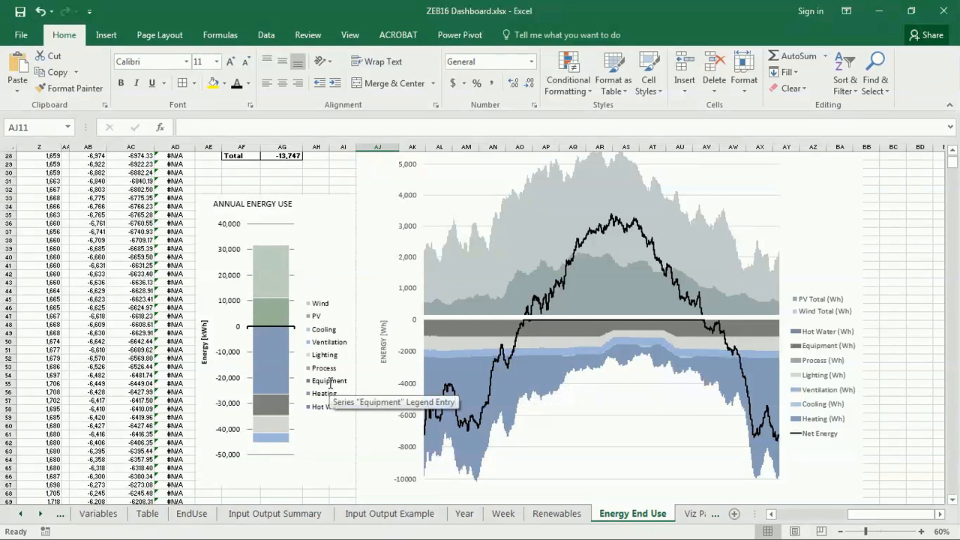
pyautogui.scroll(5, 330, 387)
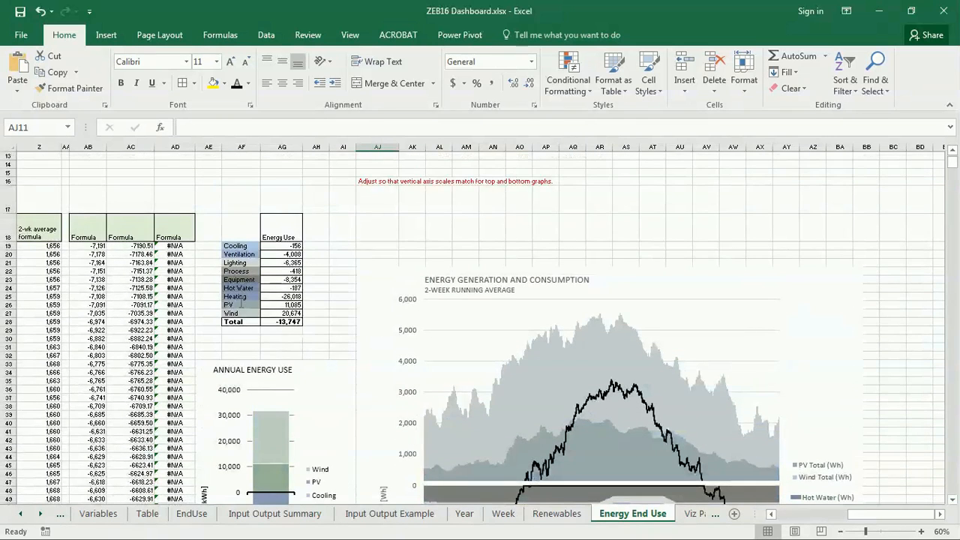
# Step: Look over the Viz Panel sheet's instructions, variable selection cells, heat map and both line graphs
pyautogui.click(691, 514)
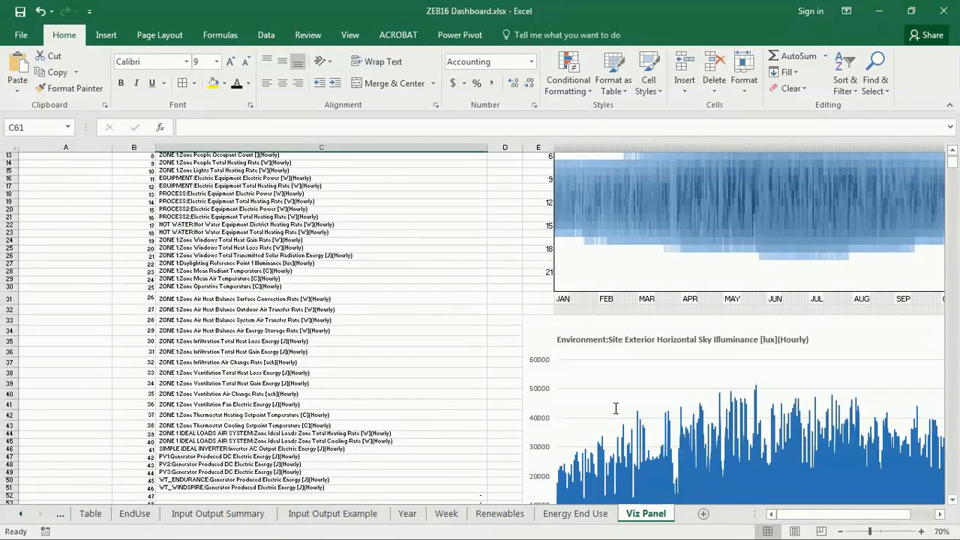
pyautogui.scroll(4, 765, 428)
pyautogui.moveTo(807, 514)
pyautogui.mouseDown()
pyautogui.moveTo(817, 514)
pyautogui.moveTo(804, 514)
pyautogui.mouseUp()
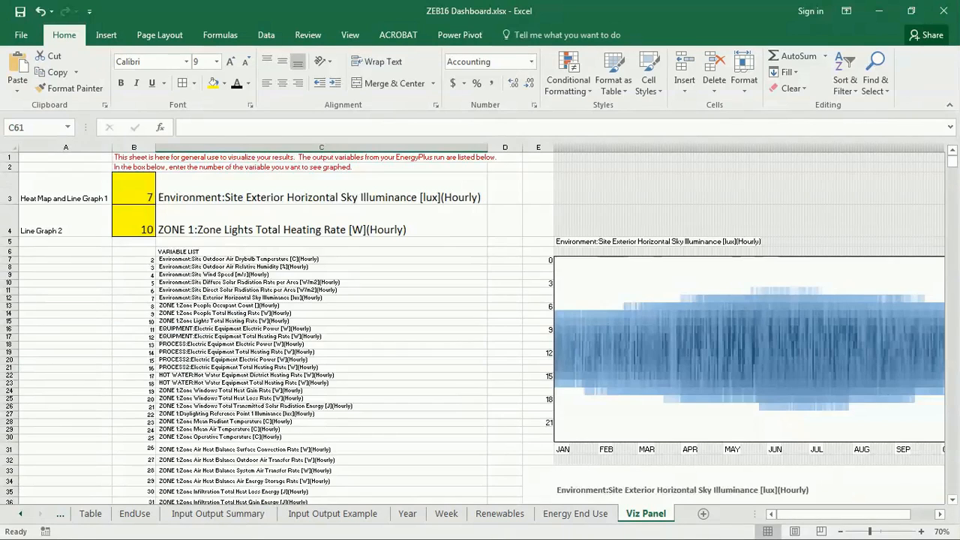
pyautogui.scroll(-7, 757, 351)
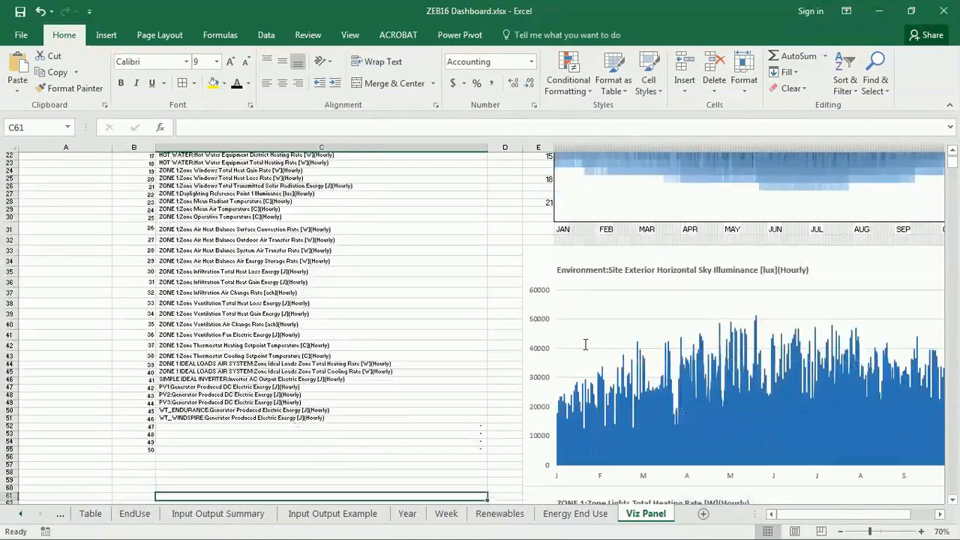
pyautogui.scroll(-4, 673, 373)
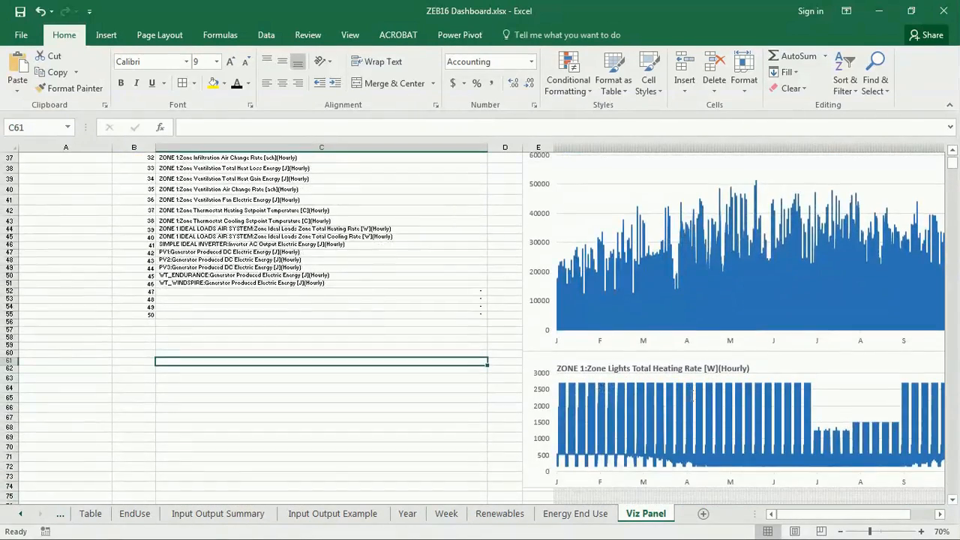
pyautogui.scroll(12, 204, 249)
# Step: Review the numbered output variables in the Viz Panel's variable list from first to last
pyautogui.moveTo(204, 250); pyautogui.dragTo(204, 471)
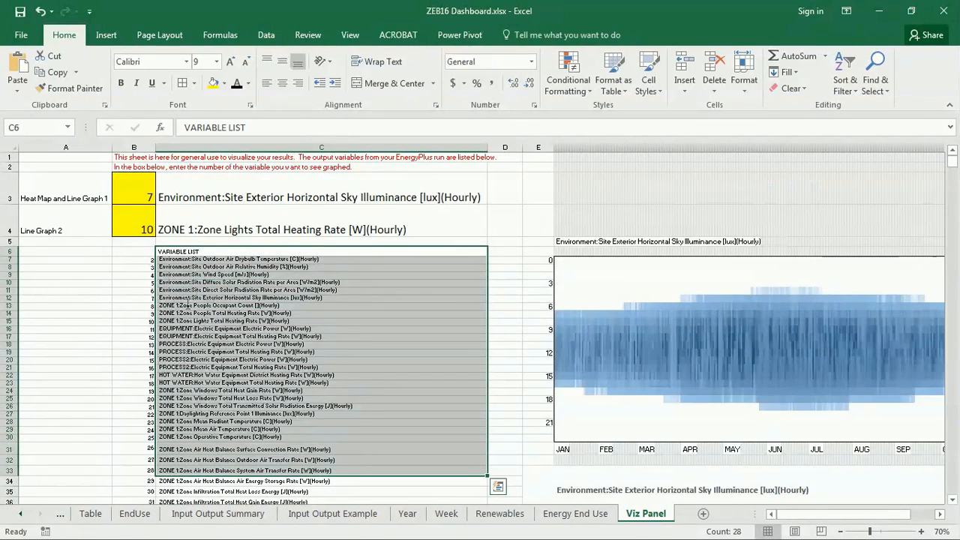
pyautogui.click(177, 252)
pyautogui.scroll(-8, 197, 373)
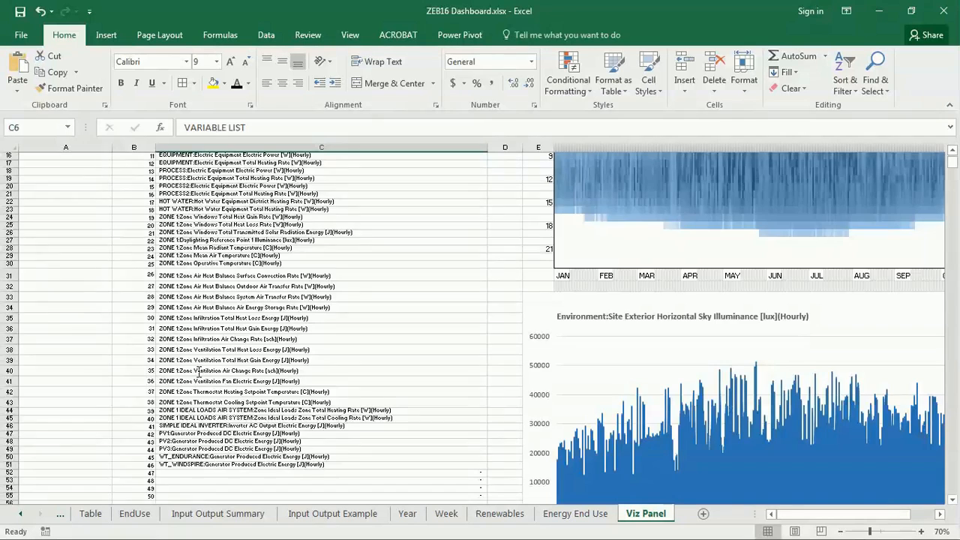
pyautogui.scroll(8, 197, 372)
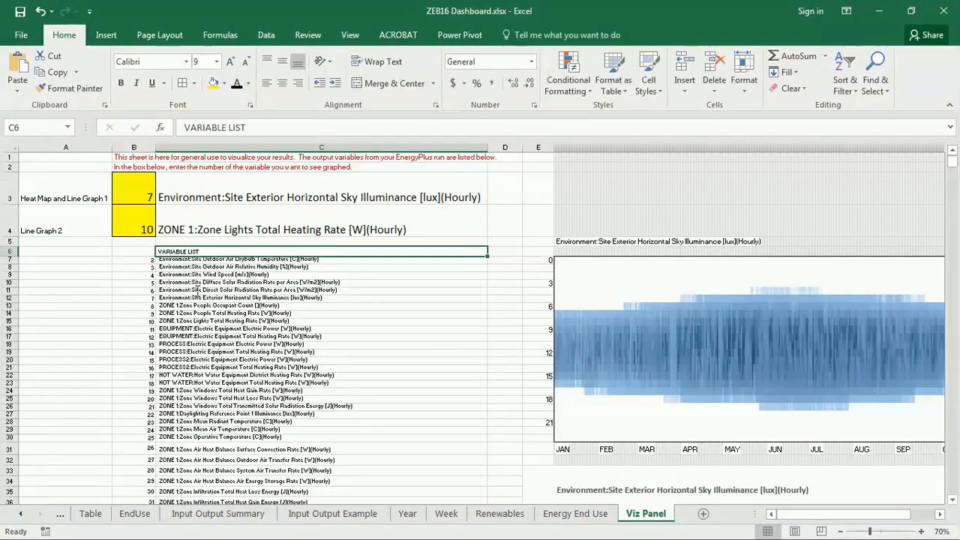
pyautogui.press('Down')
pyautogui.press('Down')
pyautogui.press('Down')
pyautogui.press('Down')
pyautogui.press('Down')
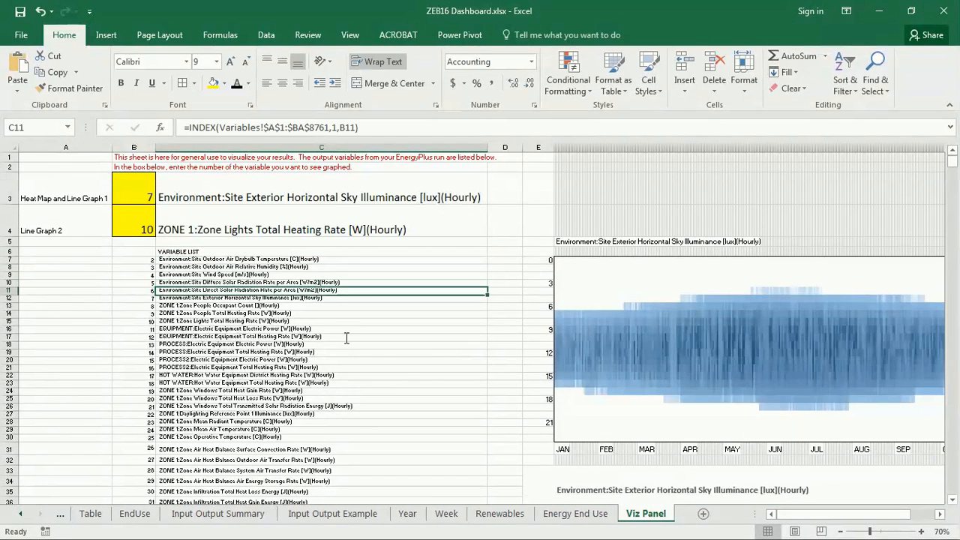
# Step: Set the Heat Map and Line Graph 1 variable number to 2 to graph the site outdoor air drybulb temperature
pyautogui.click(141, 196)
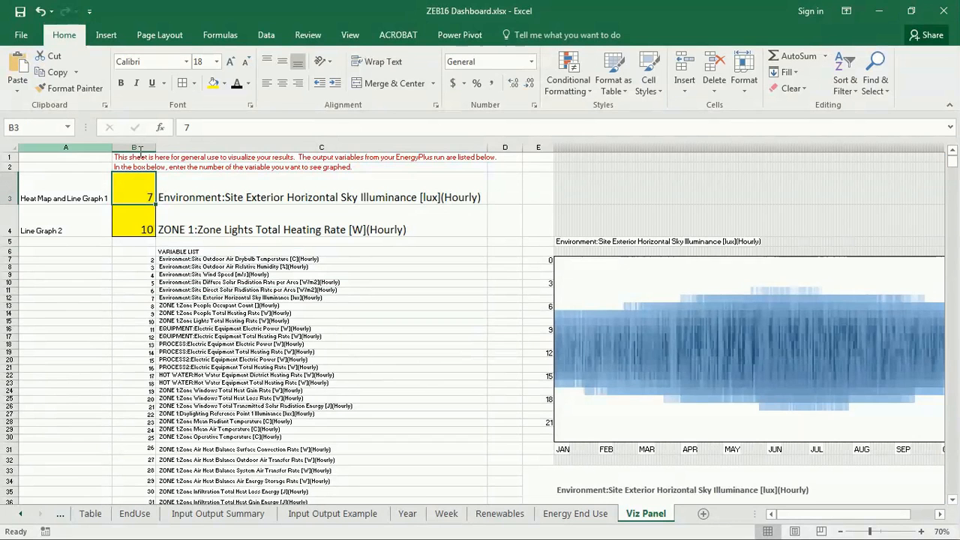
pyautogui.write('2')
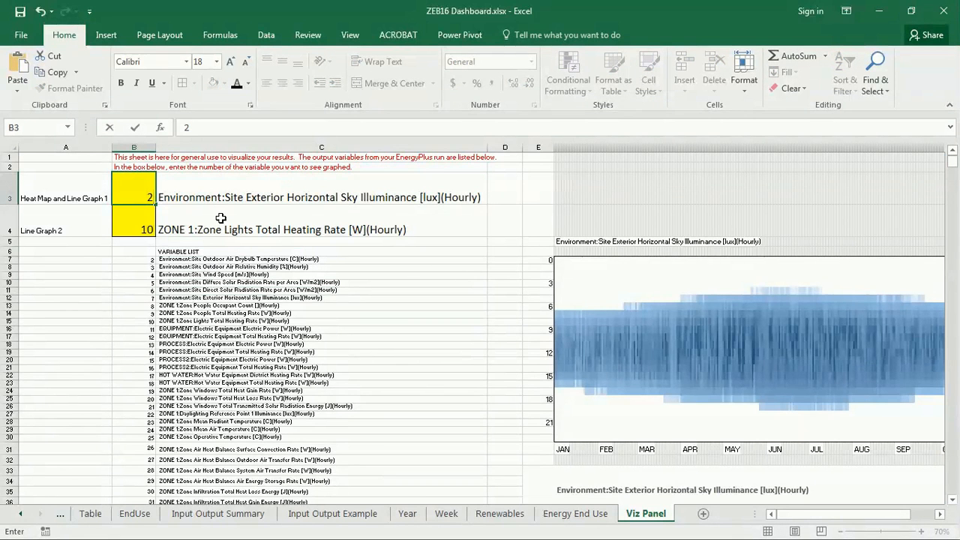
pyautogui.press('Return')
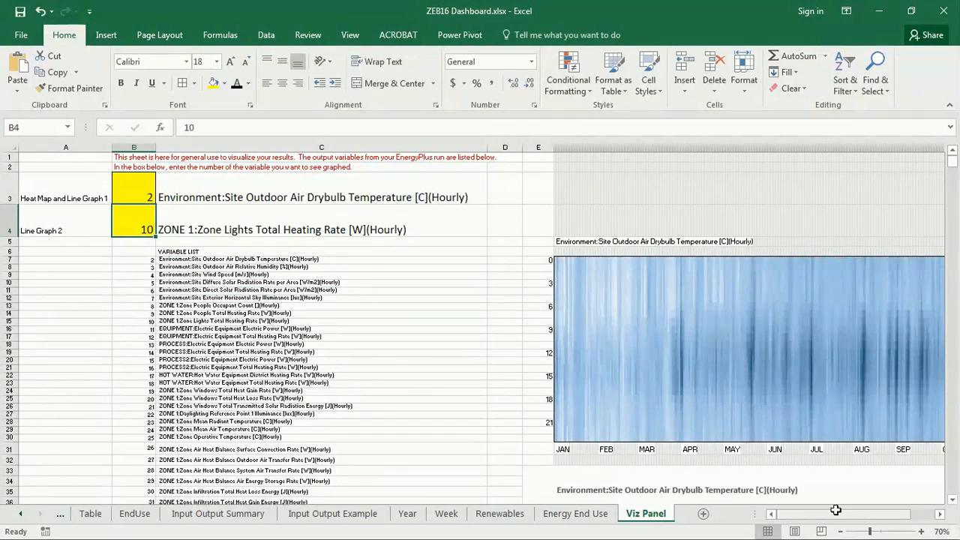
# Step: Examine the outdoor drybulb temperature heat map, its legend and the line graphs below it at 50% zoom
pyautogui.click(952, 498)
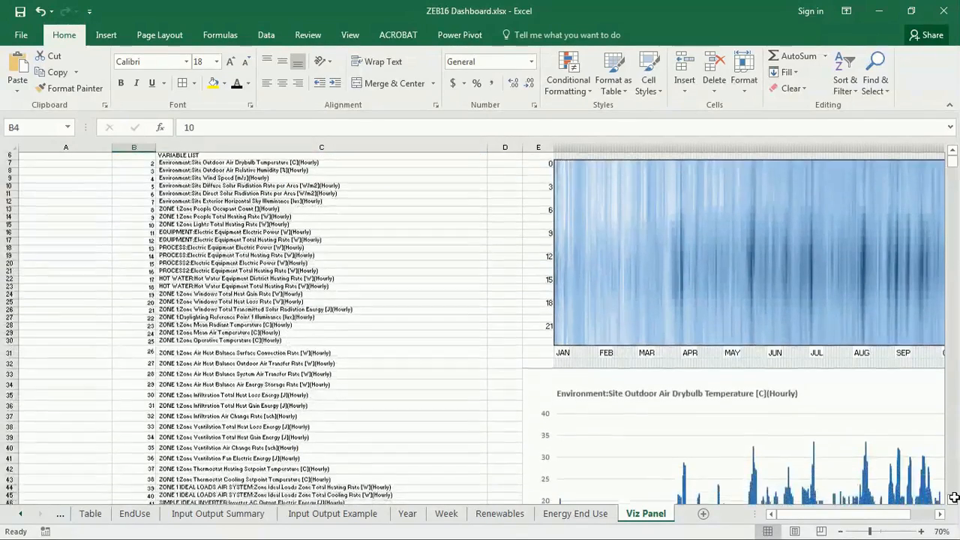
pyautogui.click(841, 531)
pyautogui.click(842, 531)
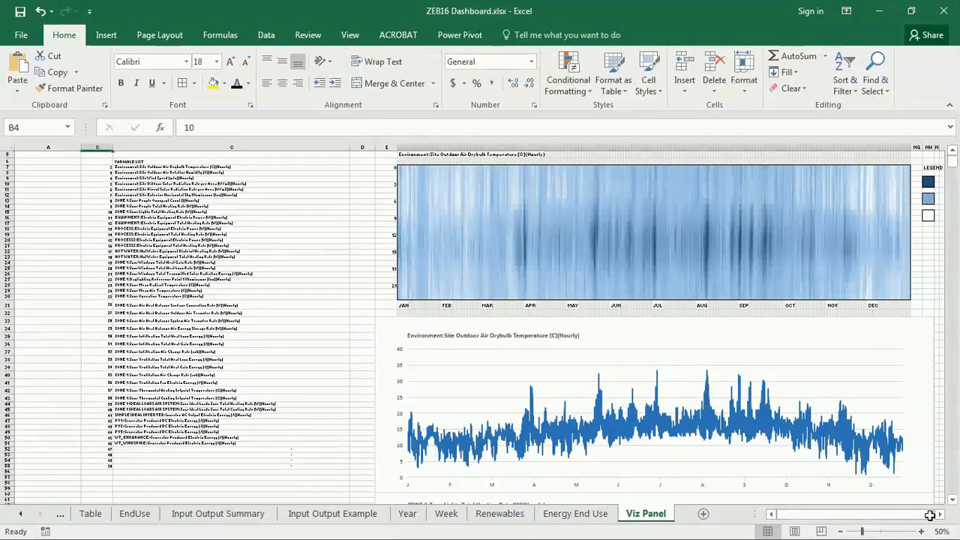
pyautogui.hscroll(3, 930, 511)
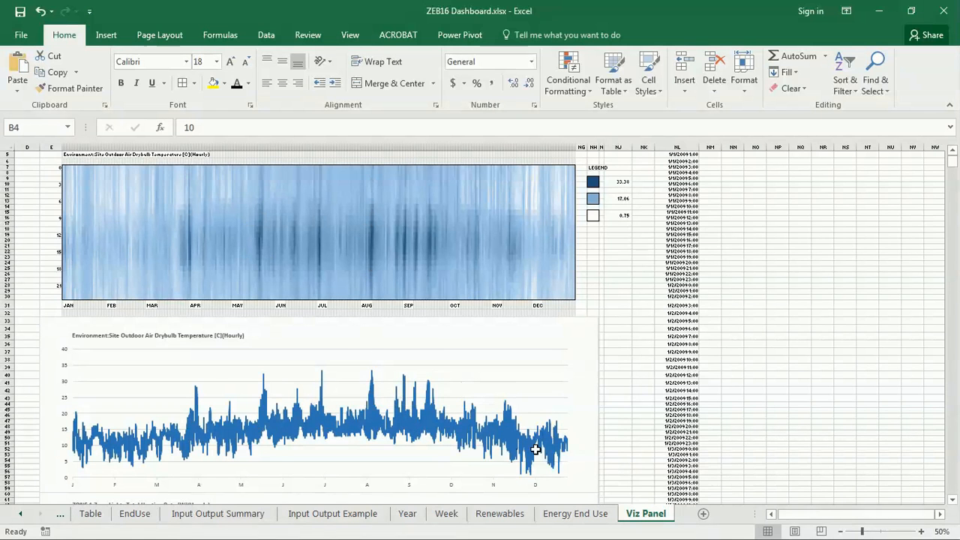
pyautogui.moveTo(866, 515); pyautogui.dragTo(846, 514)
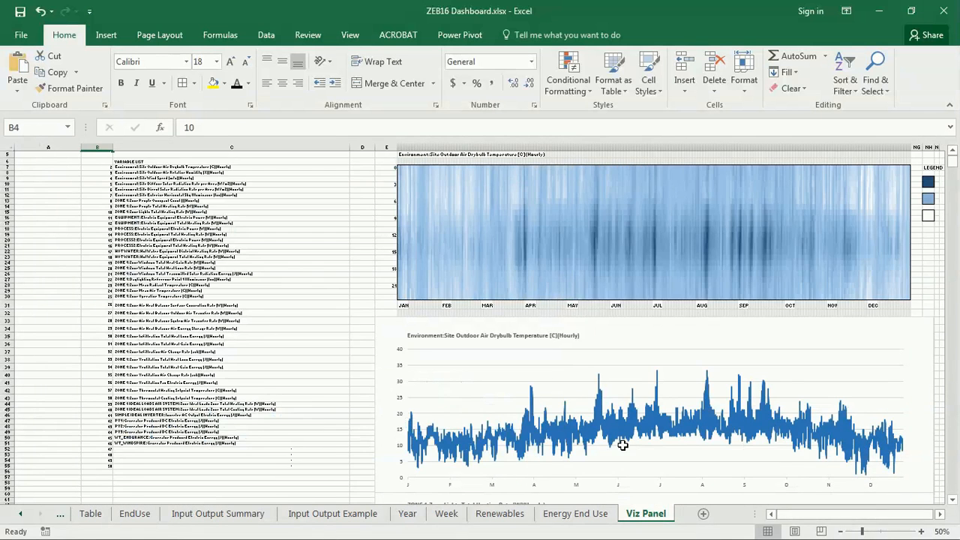
pyautogui.scroll(1, 365, 310)
pyautogui.scroll(1, 365, 309)
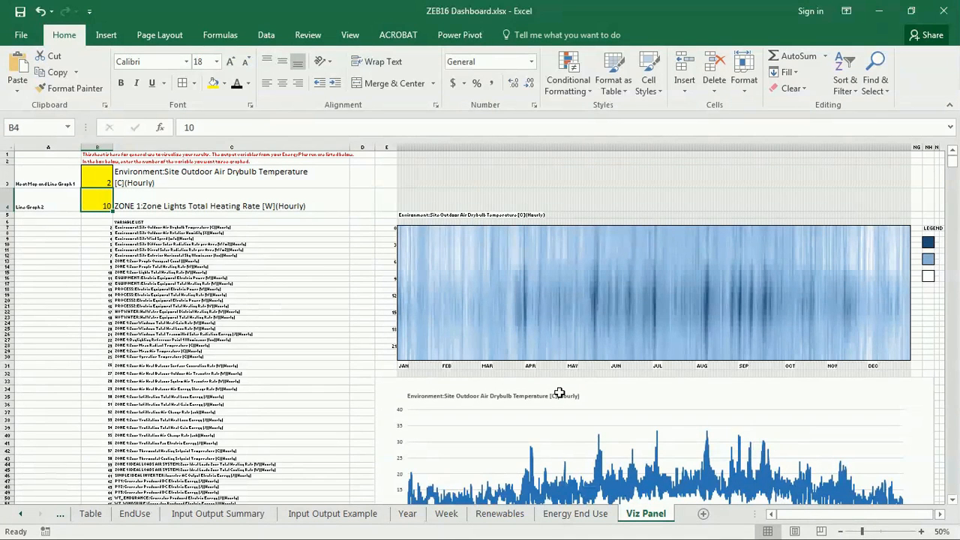
pyautogui.scroll(-6, 560, 393)
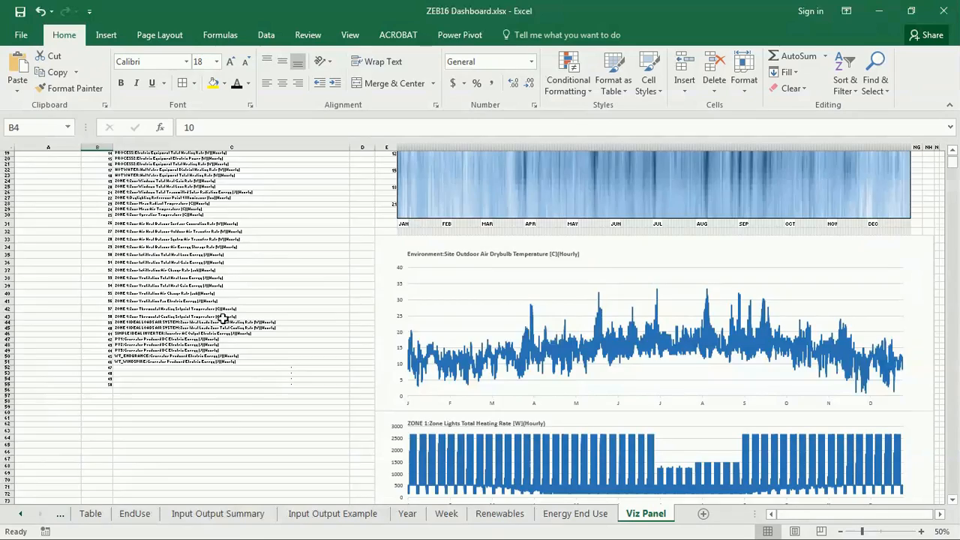
pyautogui.scroll(6, 223, 318)
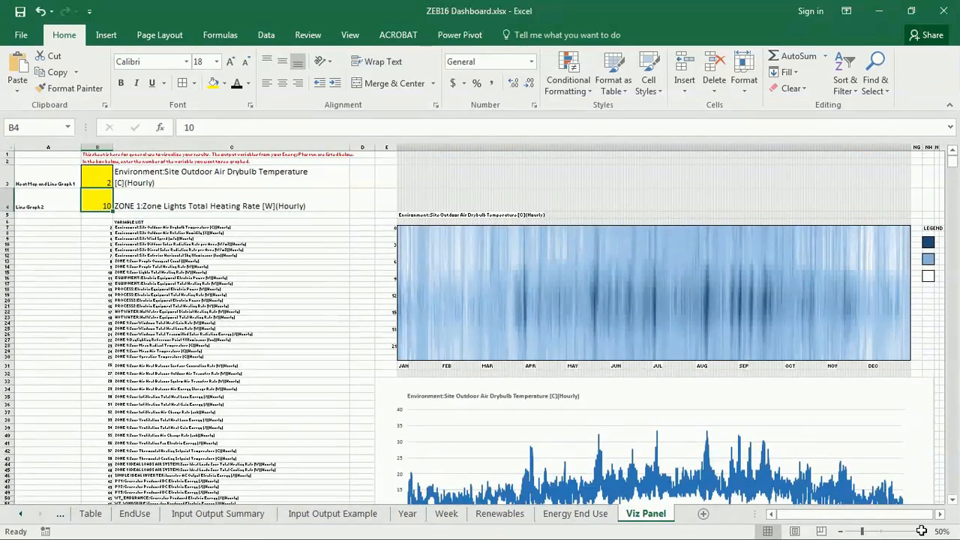
# Step: Set the Line Graph 2 variable number to 4 to graph the site wind speed
pyautogui.click(921, 531)
pyautogui.click(921, 531)
pyautogui.click(921, 532)
pyautogui.click(921, 531)
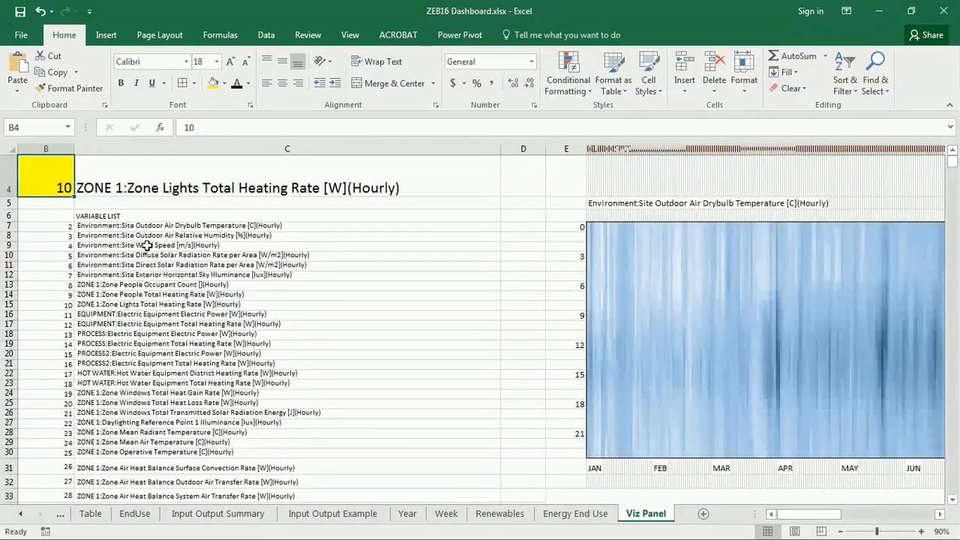
pyautogui.write('4')
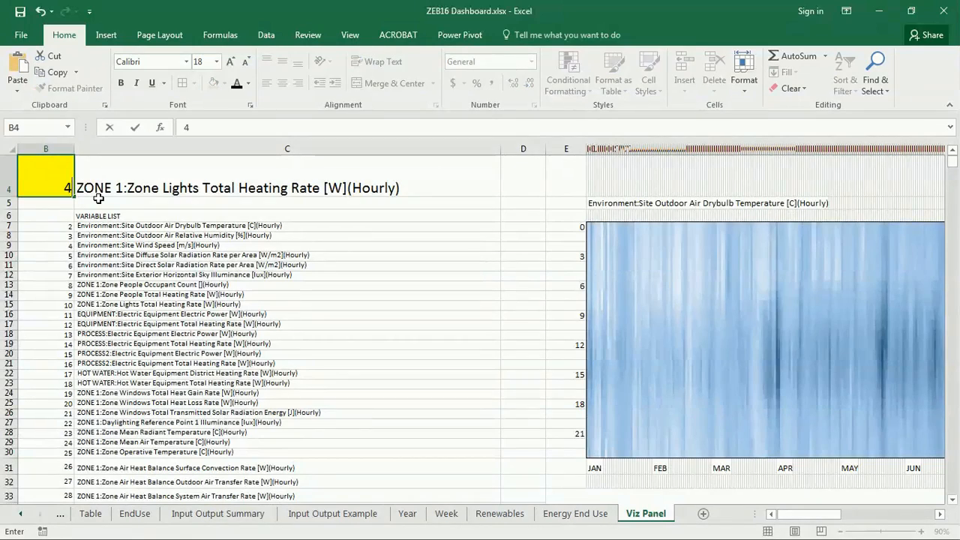
pyautogui.press('Return')
# Step: Compare the drybulb temperature heat map and line graph with the wind speed line graph, ending at 50% zoom
pyautogui.click(835, 531)
pyautogui.click(835, 532)
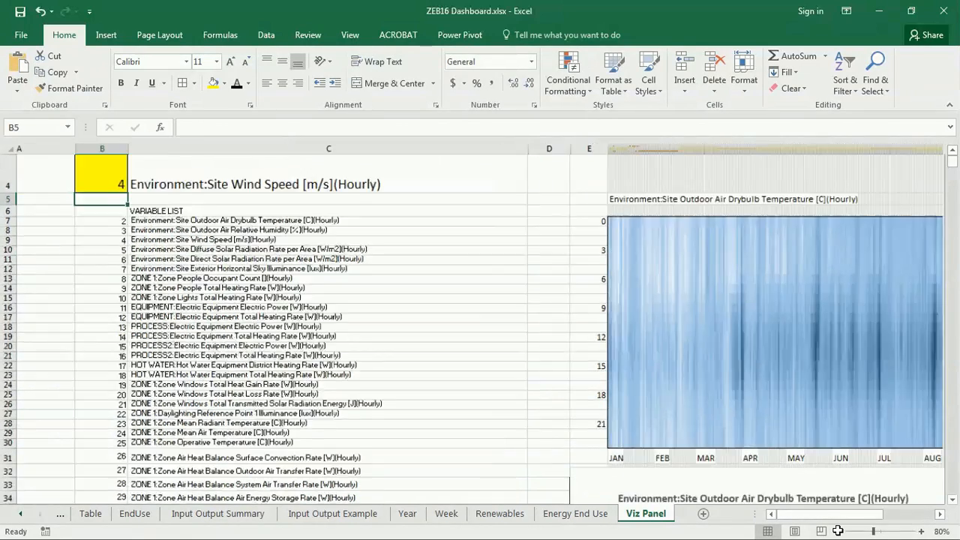
pyautogui.click(835, 531)
pyautogui.click(835, 531)
pyautogui.click(835, 532)
pyautogui.click(835, 531)
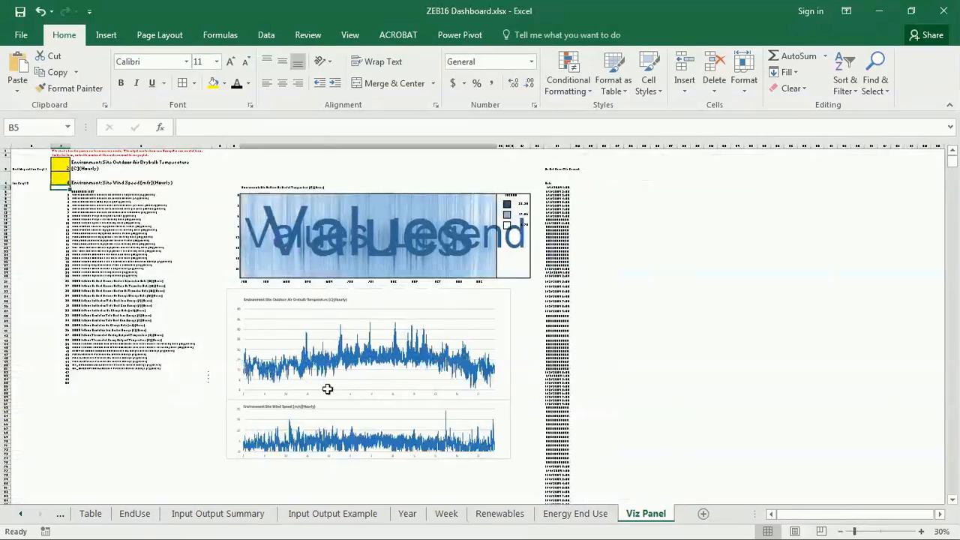
pyautogui.click(921, 531)
pyautogui.click(921, 532)
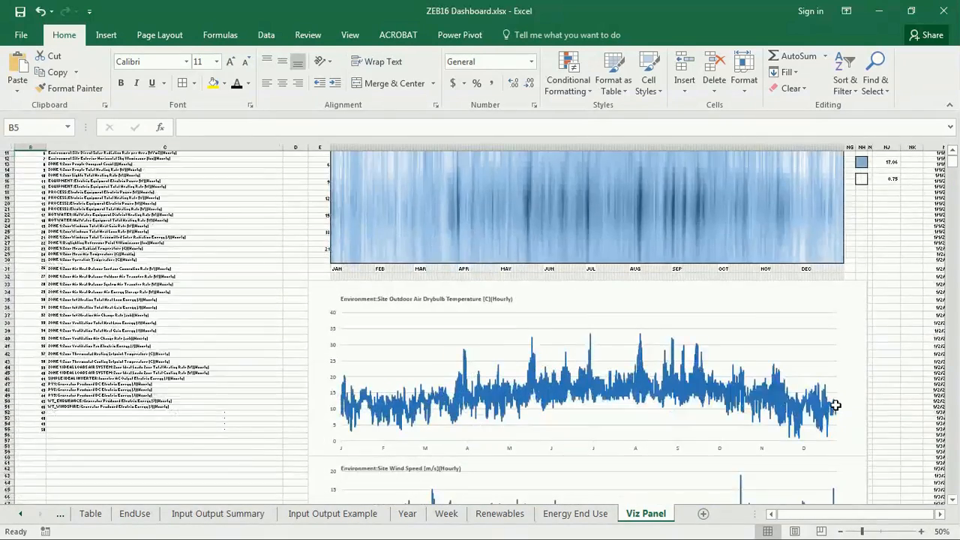
# Step: Review the drybulb temperature and wind speed line graphs, ending back at the heat map and the graph variable numbers
pyautogui.scroll(-6, 836, 402)
pyautogui.scroll(-1, 470, 430)
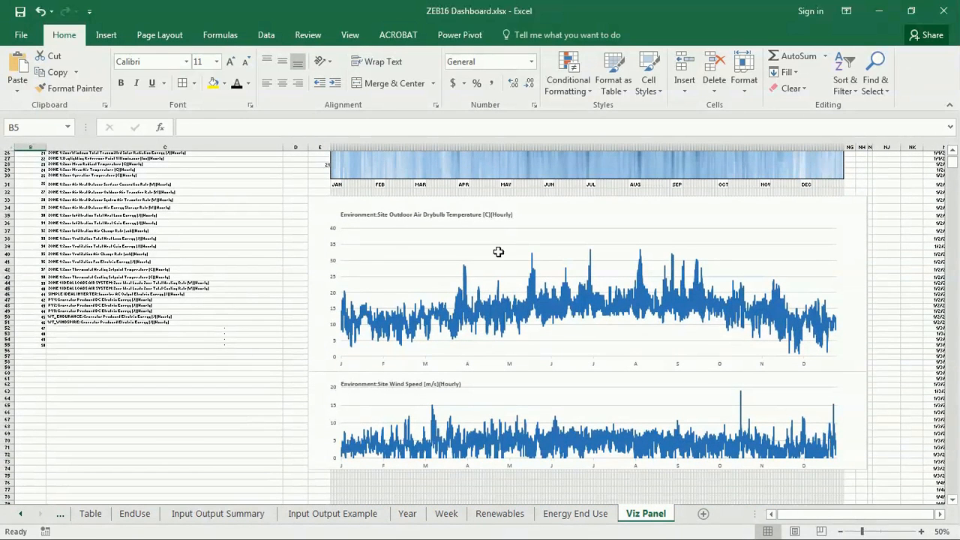
pyautogui.scroll(-2, 543, 339)
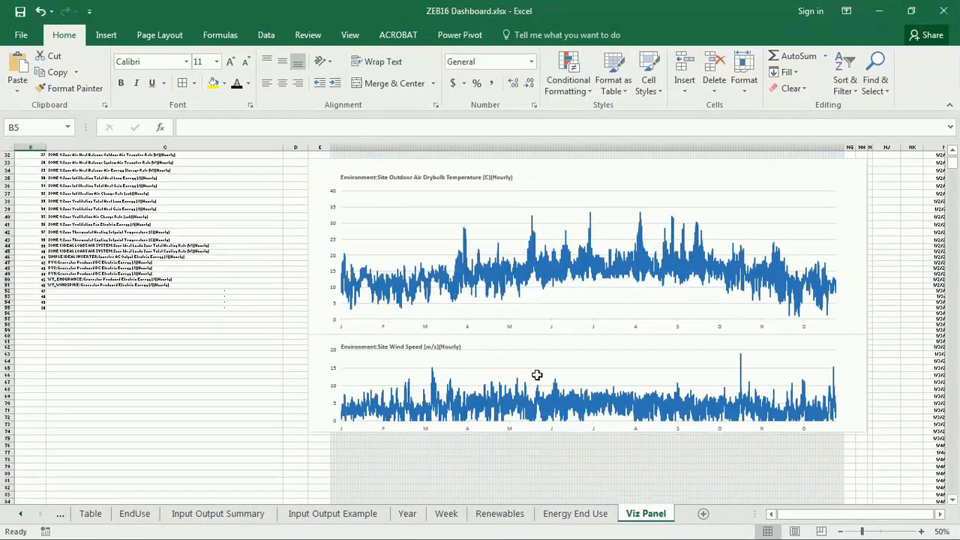
pyautogui.scroll(10, 468, 356)
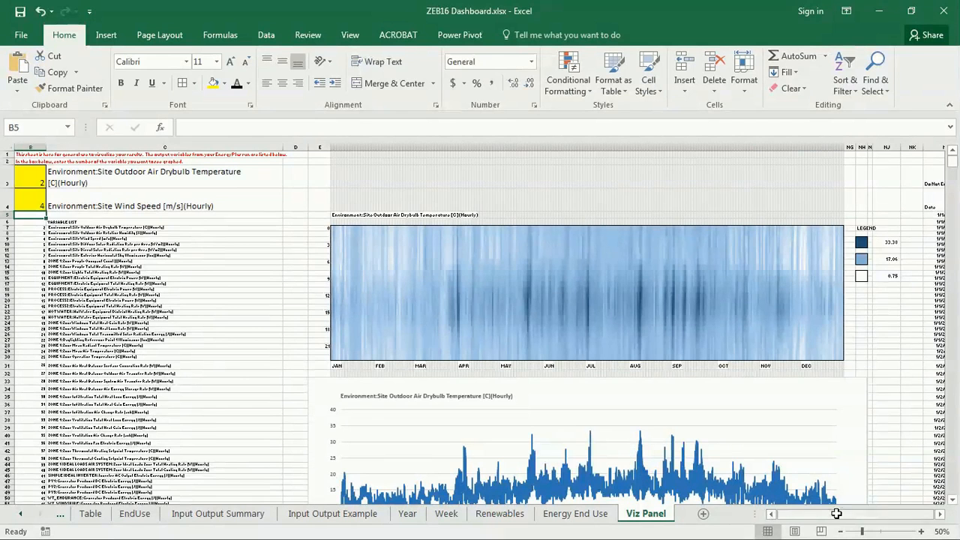
pyautogui.moveTo(859, 513); pyautogui.dragTo(840, 514)
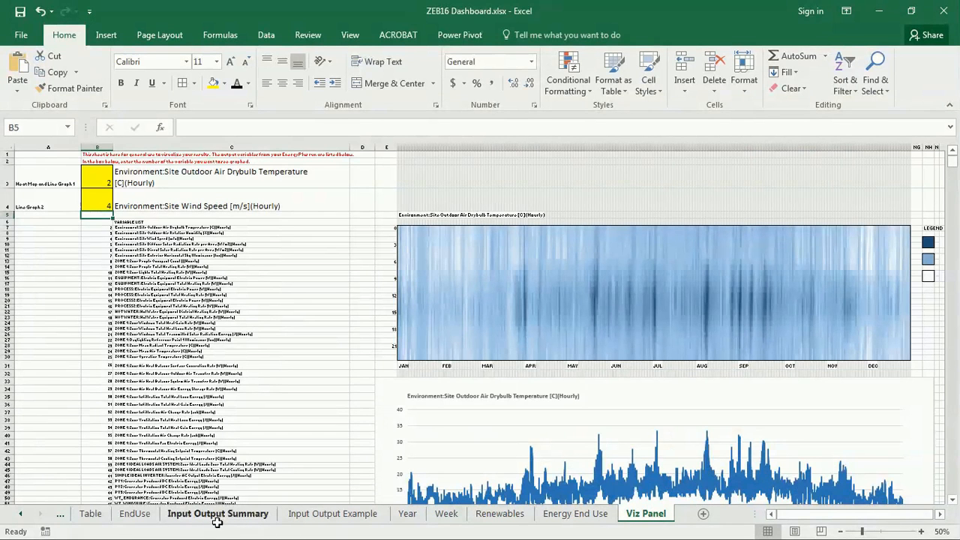
# Step: Open the Input Output Example sheet and check its Simulation Input Summary title and project name
pyautogui.click(330, 514)
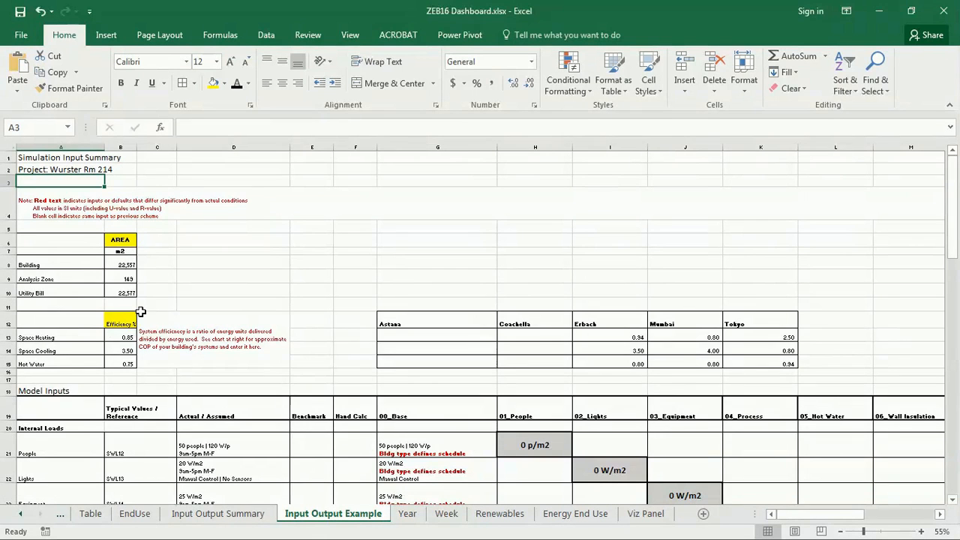
pyautogui.click(44, 157)
pyautogui.click(39, 168)
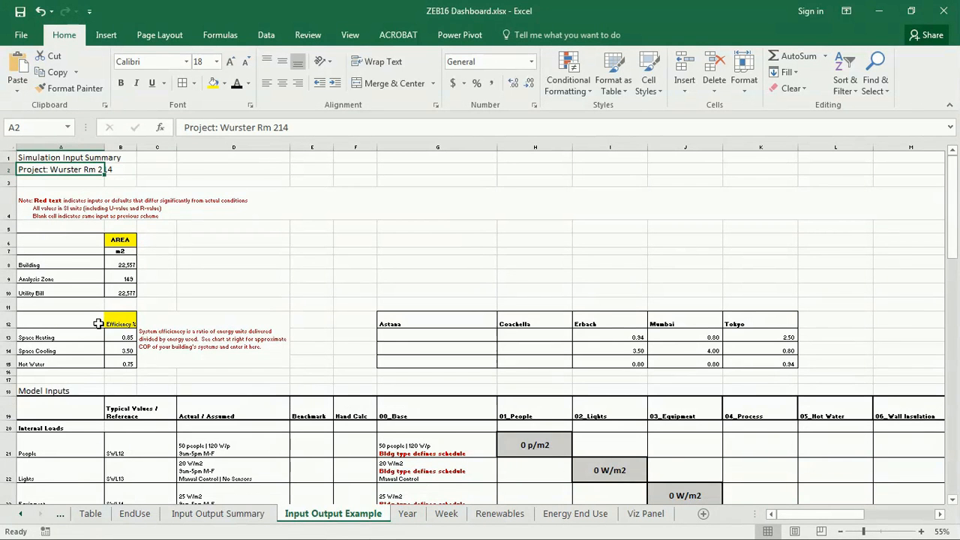
# Step: Examine the Building, Analysis Zone and Utility Bill entries in the area table
pyautogui.scroll(-1, 99, 323)
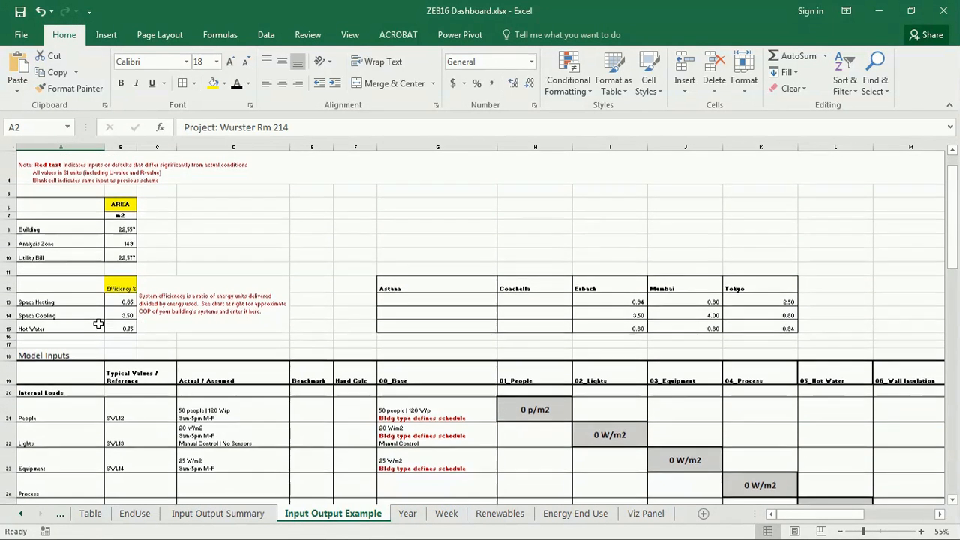
pyautogui.click(33, 228)
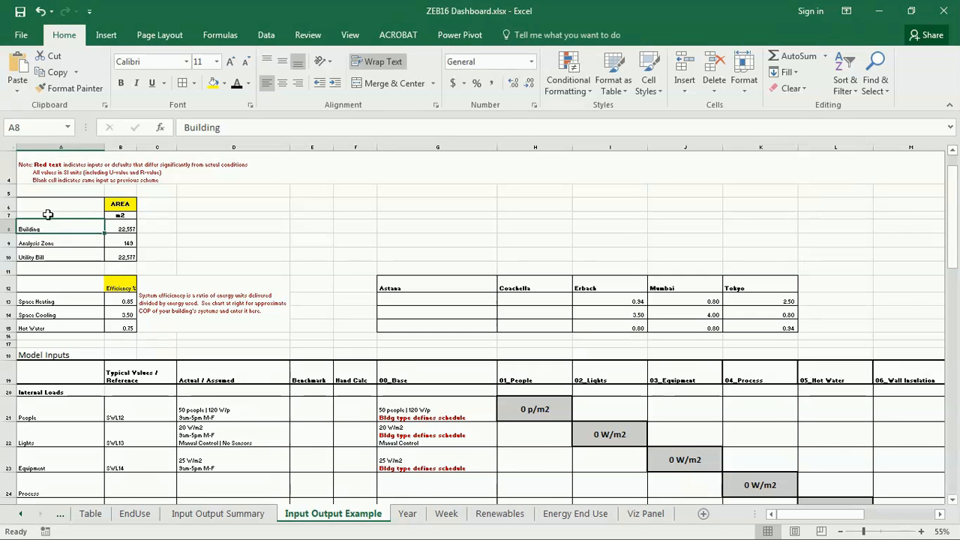
pyautogui.click(66, 243)
pyautogui.press('Right')
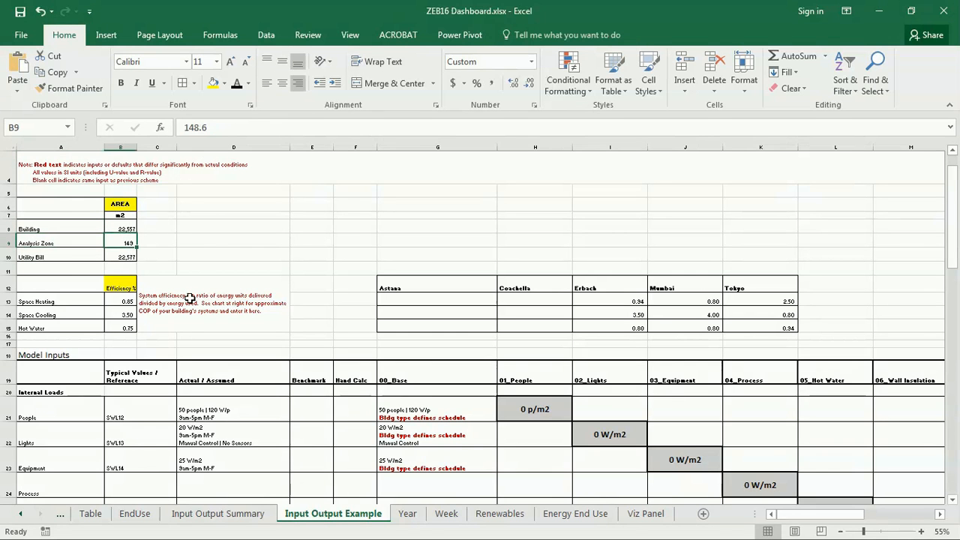
pyautogui.click(38, 257)
pyautogui.click(118, 257)
# Step: Examine the system efficiency table for space heating, space cooling and hot water
pyautogui.scroll(-1, 90, 300)
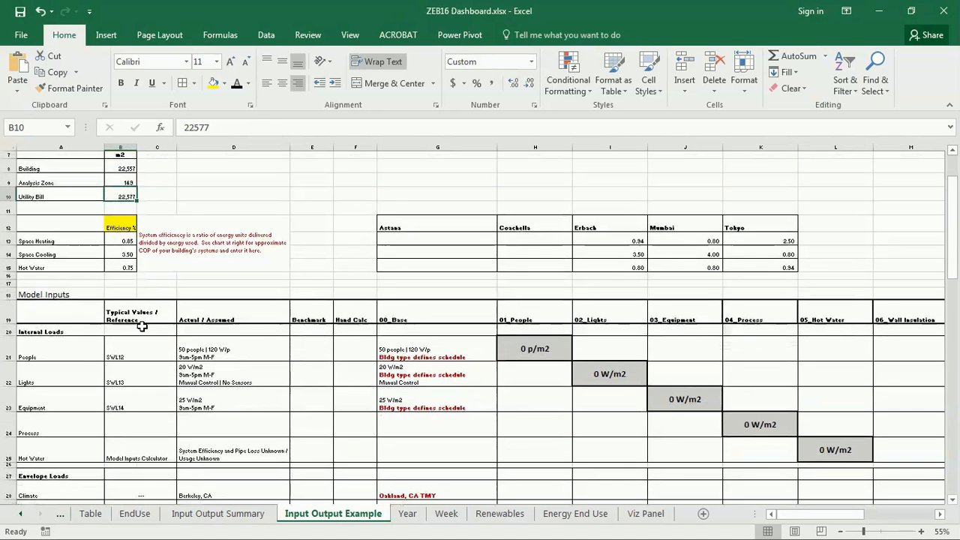
pyautogui.click(51, 241)
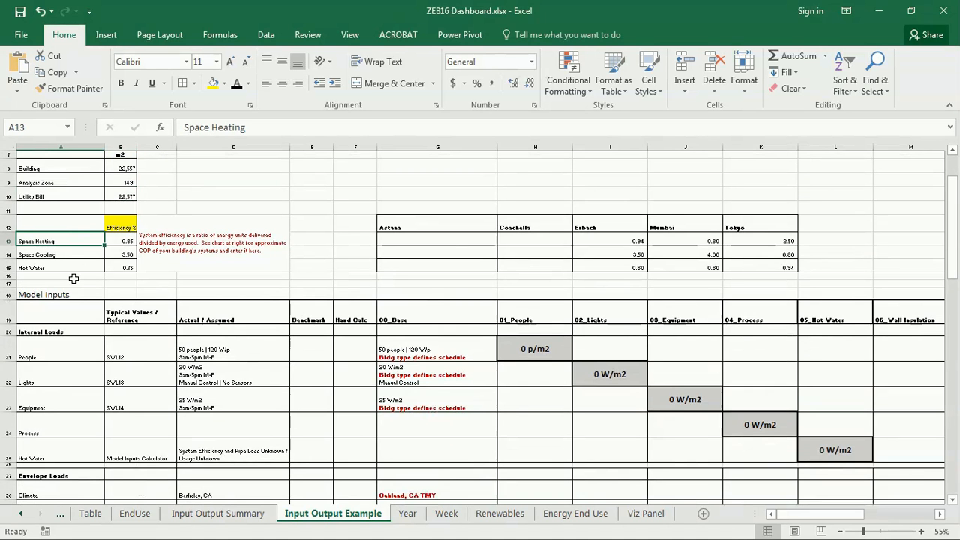
pyautogui.scroll(-1, 106, 232)
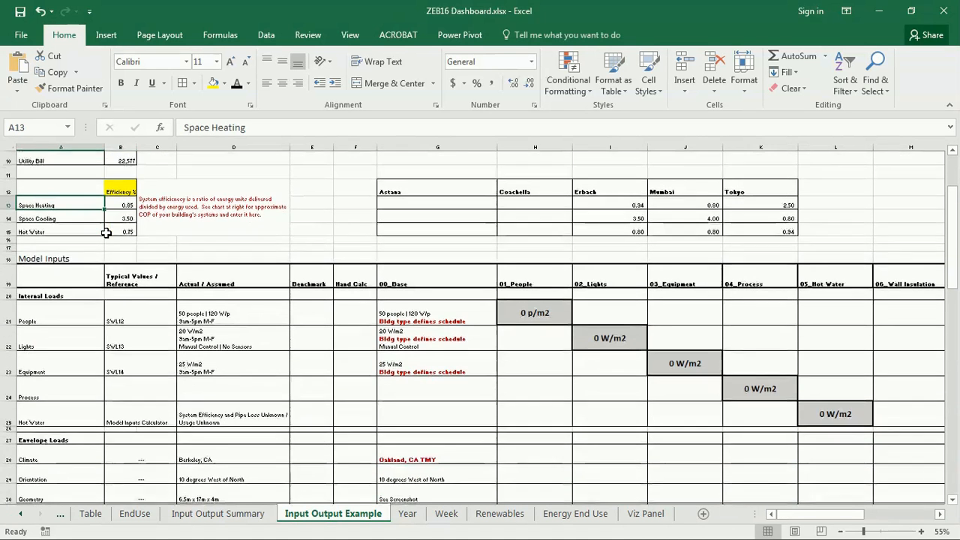
# Step: Show the Model Inputs table at 70% zoom for easier reading
pyautogui.scroll(-1, 106, 233)
pyautogui.click(45, 214)
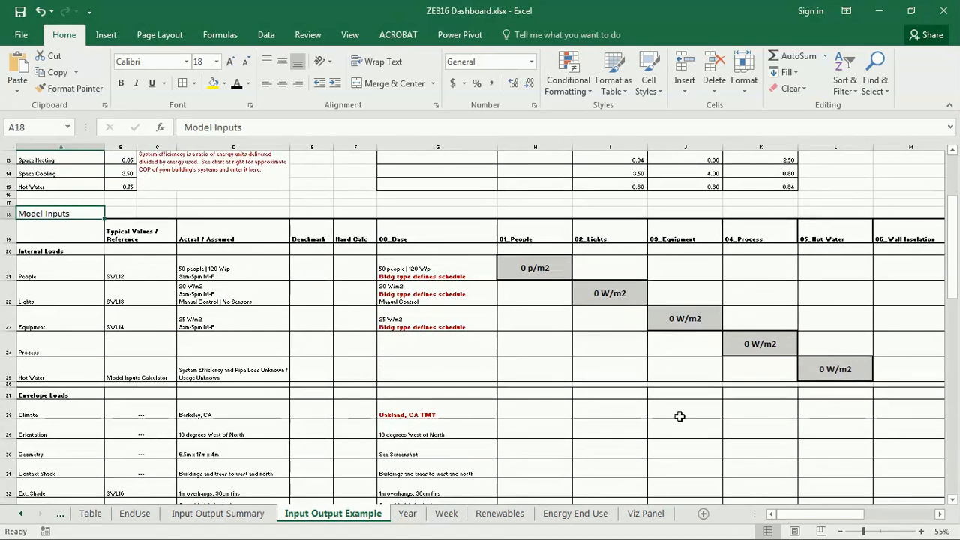
pyautogui.click(920, 530)
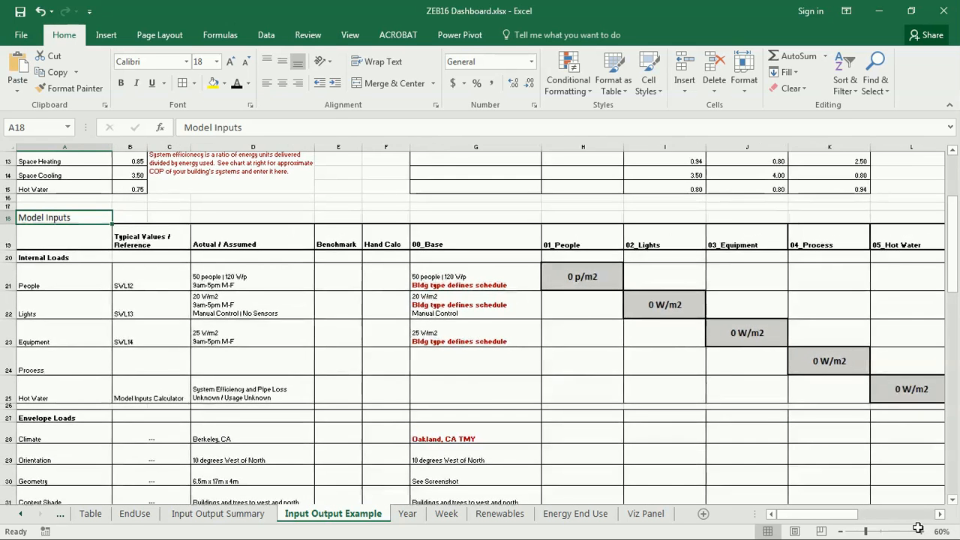
pyautogui.click(918, 528)
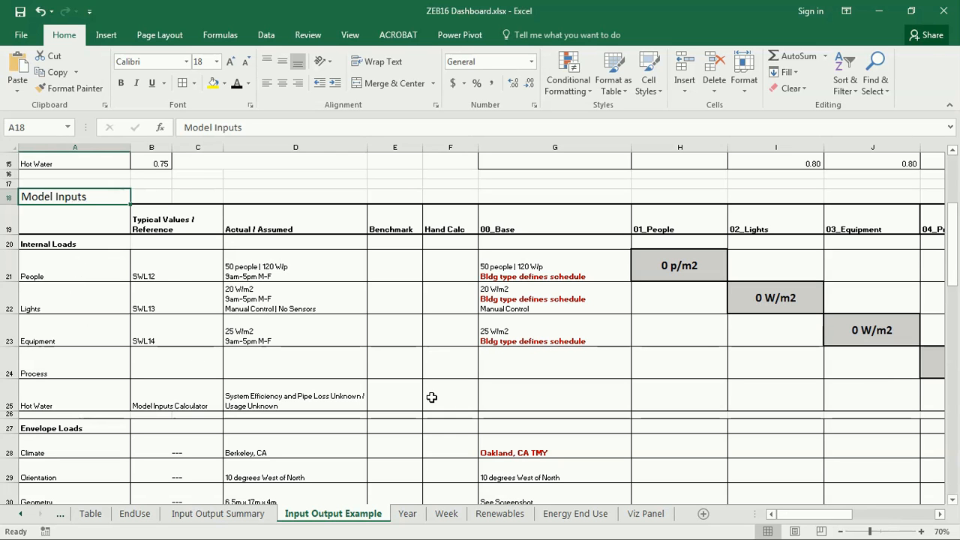
# Step: Go through the Internal Loads categories People, Lights, Equipment, Process and Hot Water in the Model Inputs table
pyautogui.click(75, 300)
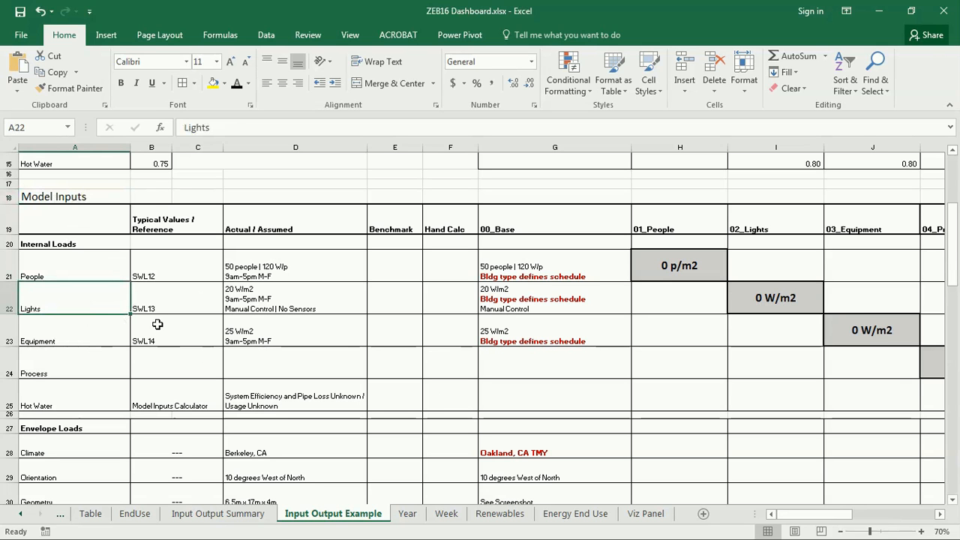
pyautogui.click(57, 266)
pyautogui.press('Down')
pyautogui.press('Down')
pyautogui.press('Down')
pyautogui.press('Down')
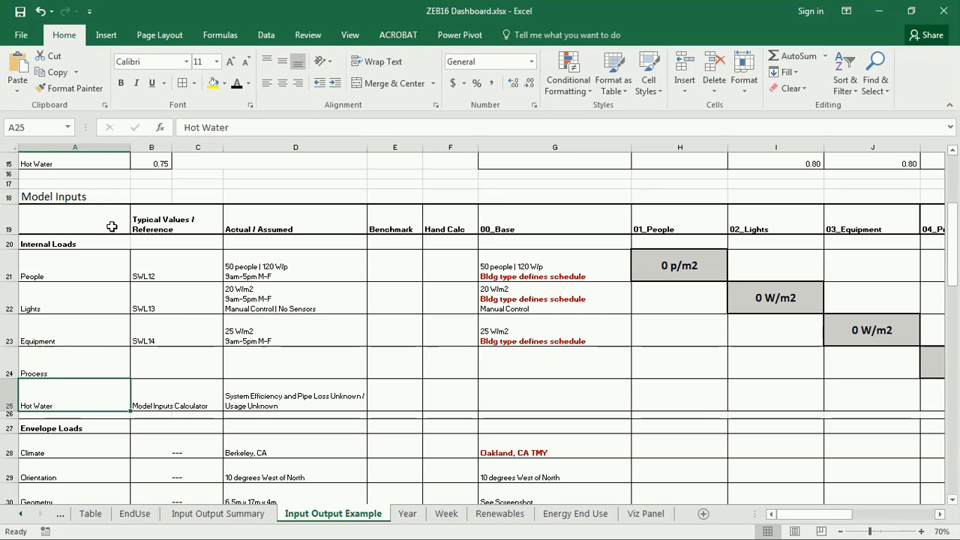
pyautogui.scroll(-1, 114, 275)
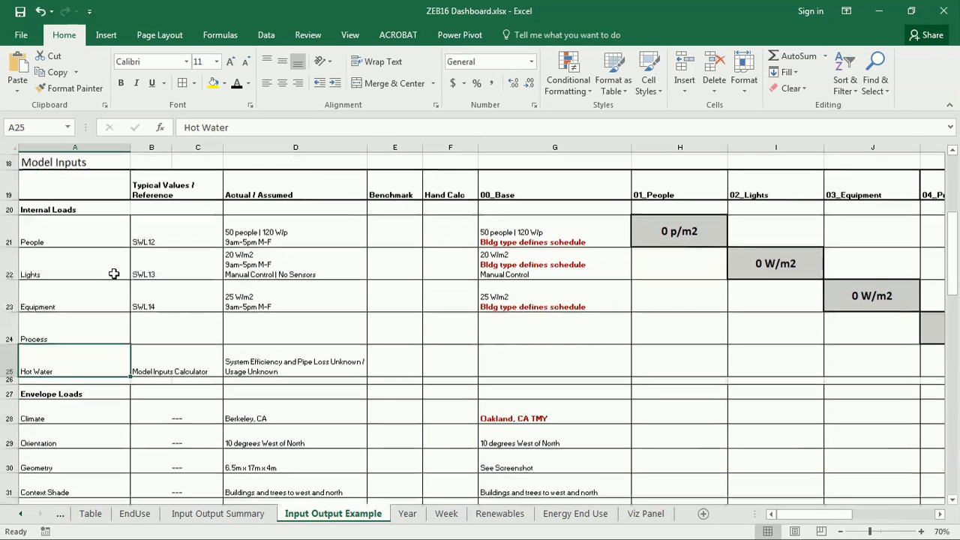
pyautogui.scroll(1, 115, 285)
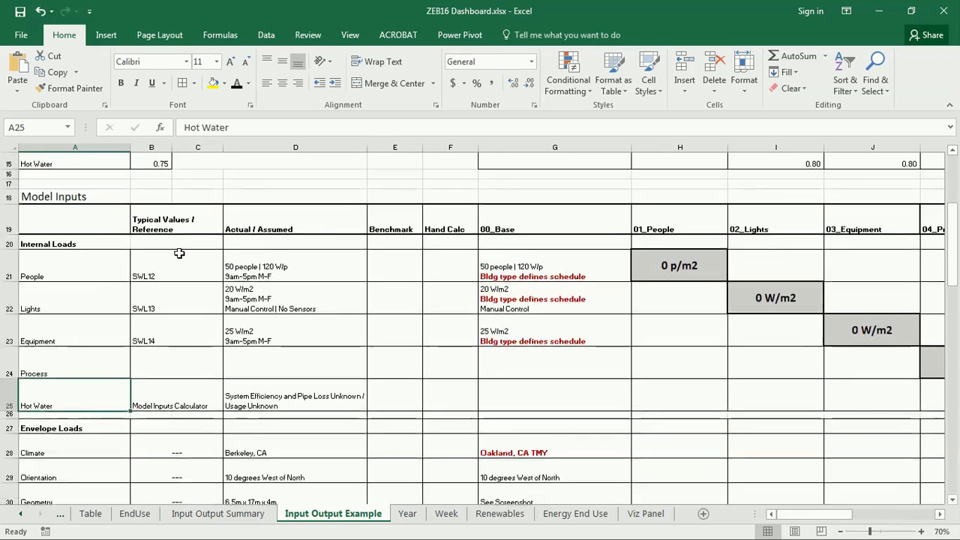
# Step: Examine the Actual / Assumed, Benchmark, Hand Calc and 00_Base columns of the Model Inputs table for the internal loads
pyautogui.click(279, 267)
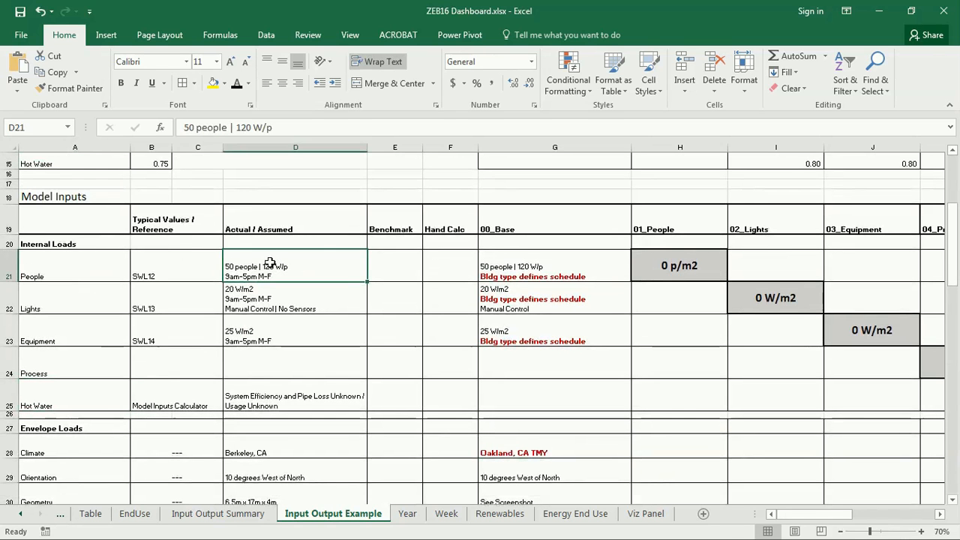
pyautogui.moveTo(268, 279); pyautogui.dragTo(272, 395)
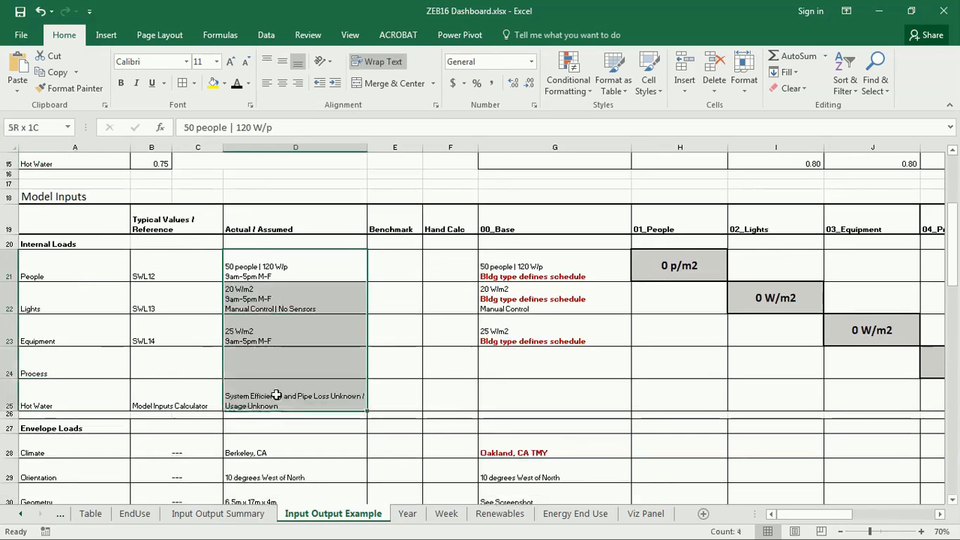
pyautogui.click(246, 227)
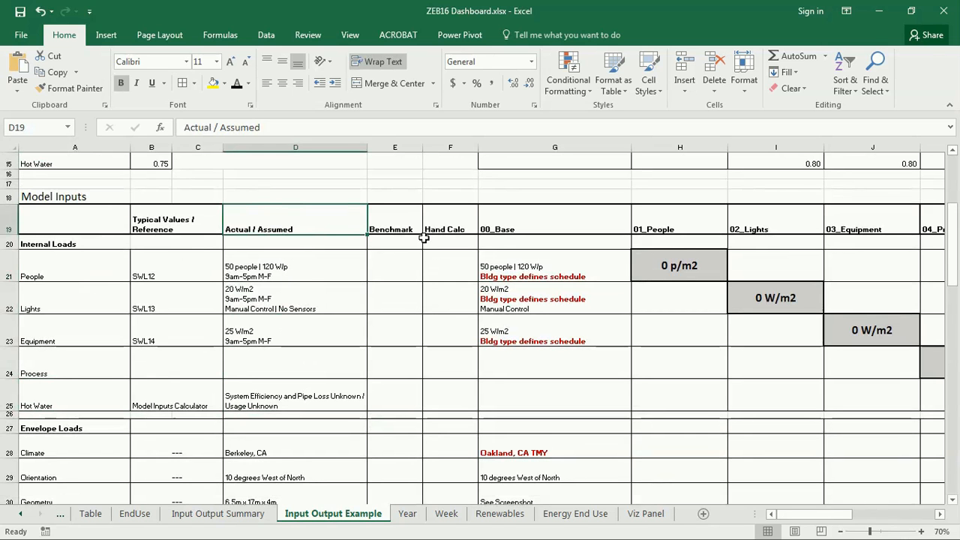
pyautogui.click(402, 223)
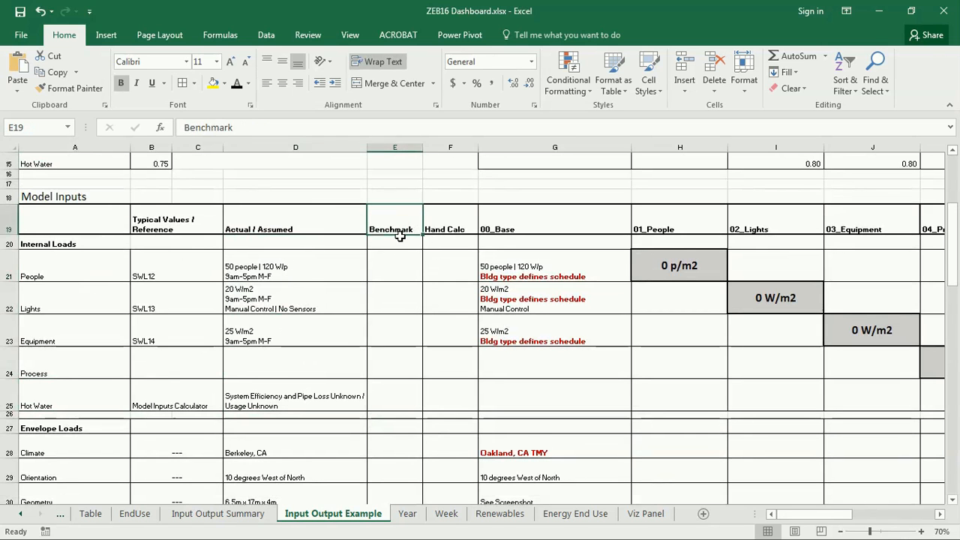
pyautogui.moveTo(435, 218); pyautogui.dragTo(435, 242)
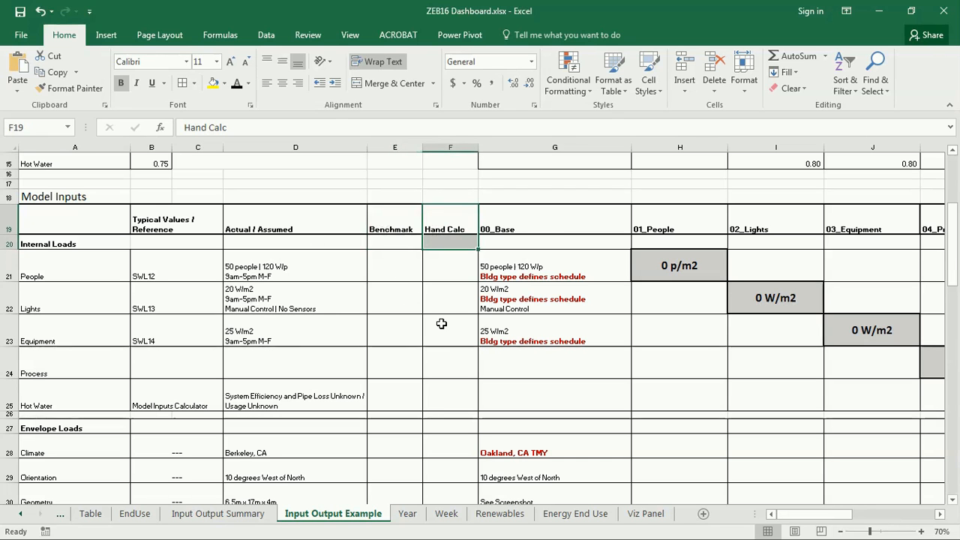
pyautogui.click(523, 228)
pyautogui.moveTo(525, 221); pyautogui.dragTo(526, 358)
# Step: Compare the People inputs in the Actual / Assumed column with those in the 00_Base column
pyautogui.click(553, 278)
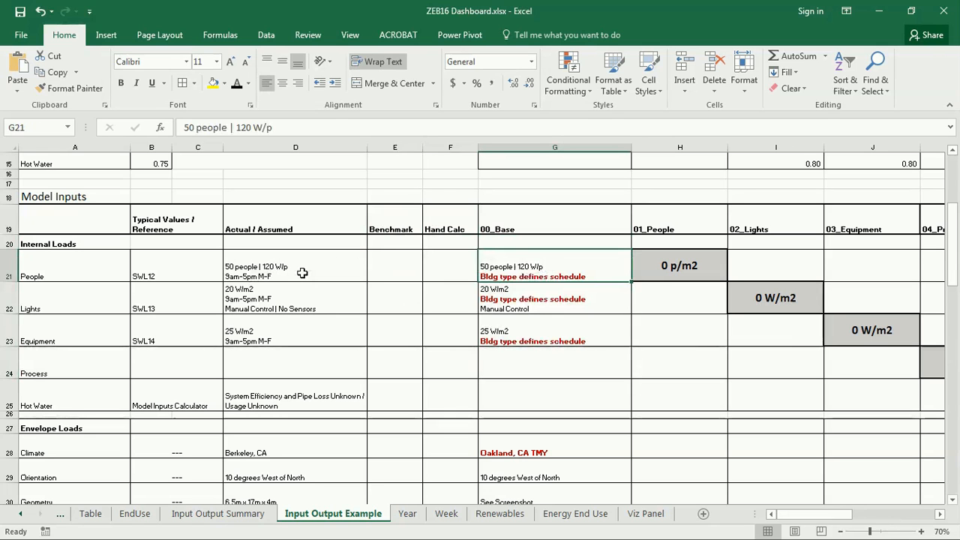
pyautogui.click(277, 267)
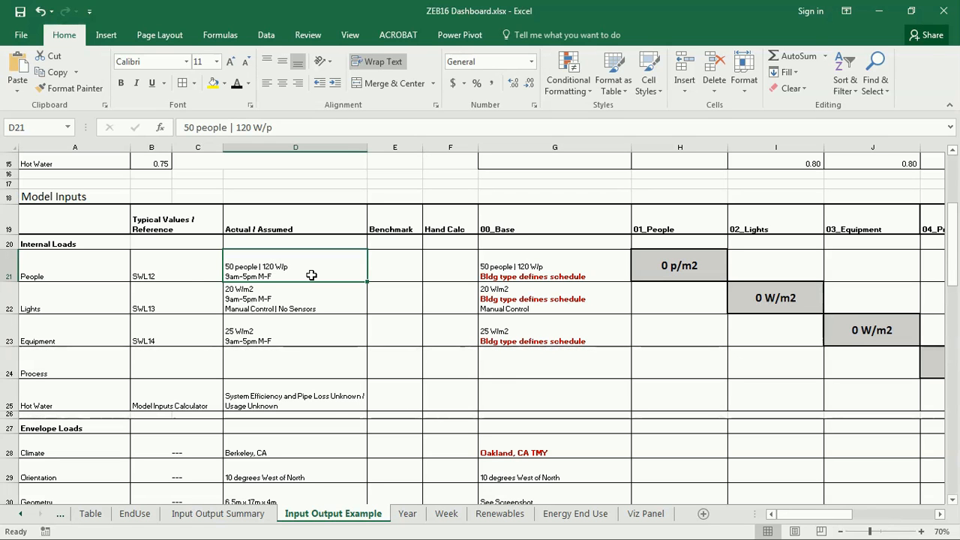
pyautogui.click(546, 261)
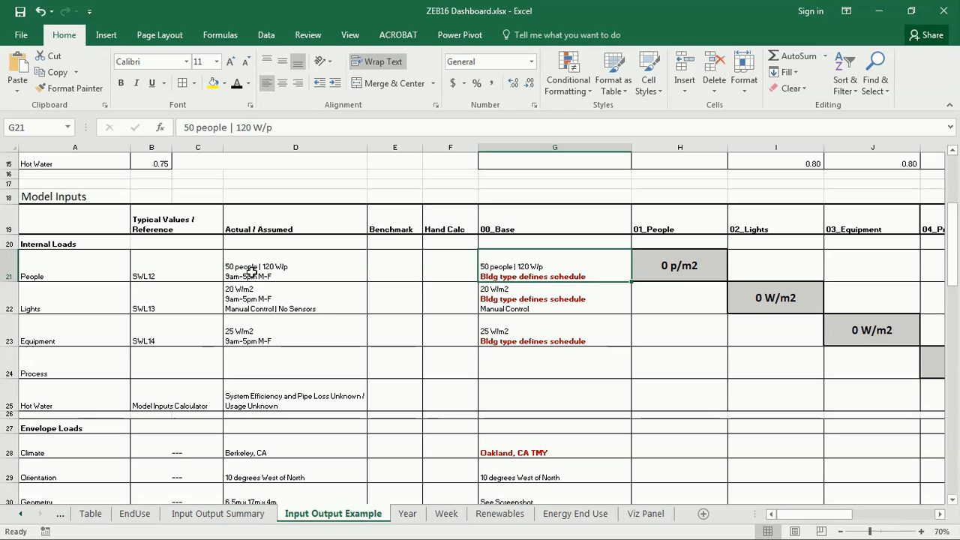
pyautogui.click(279, 273)
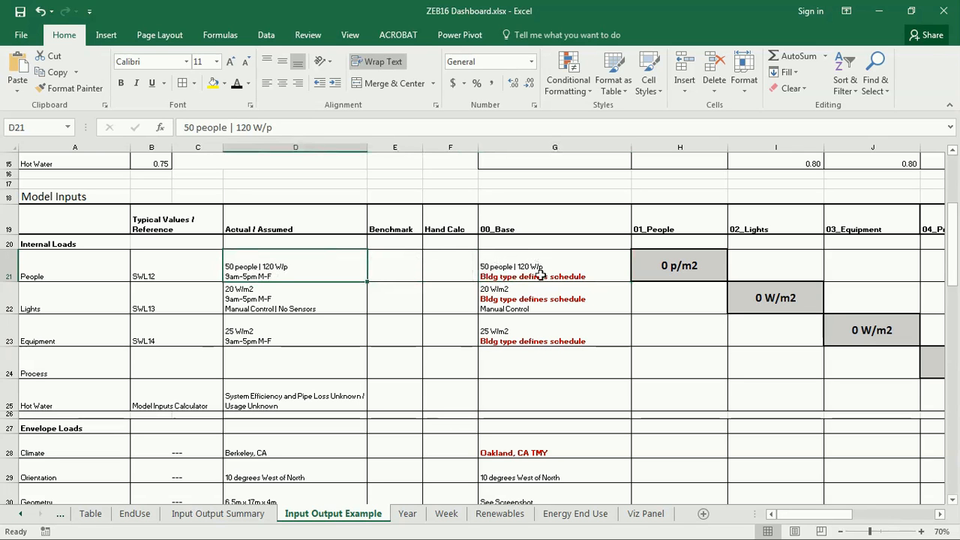
pyautogui.click(577, 281)
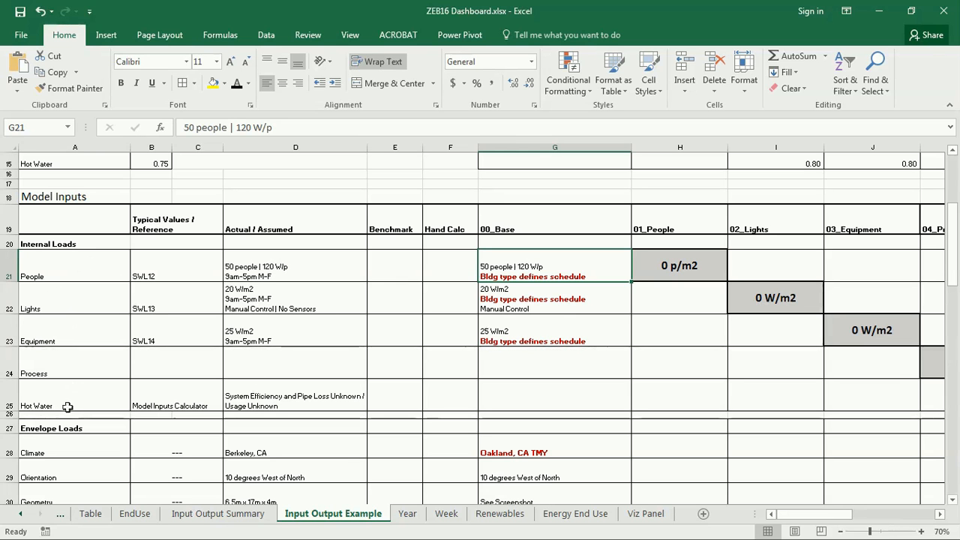
# Step: Highlight the Internal Loads categories from People to Hot Water and continue to the Climate row under Envelope Loads
pyautogui.moveTo(60, 266); pyautogui.dragTo(44, 396)
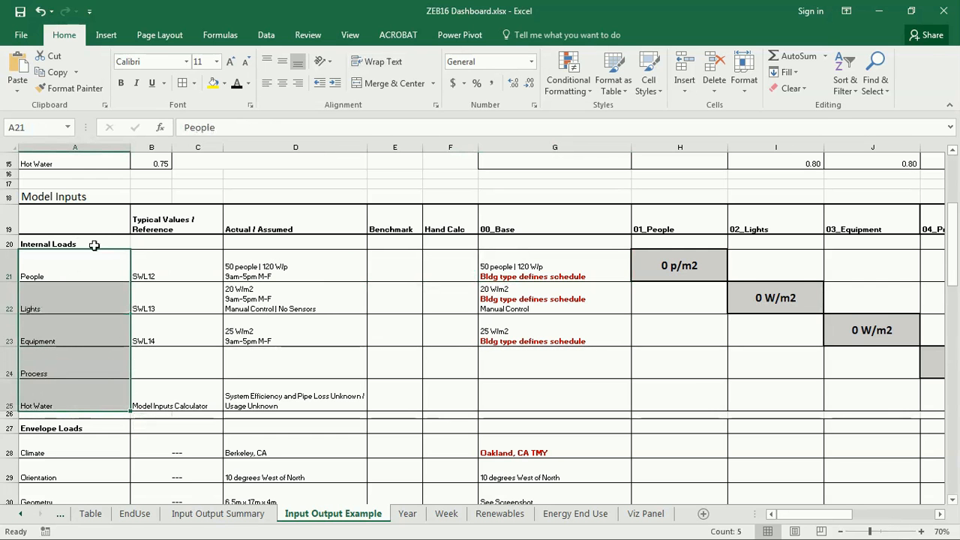
pyautogui.scroll(-5, 128, 325)
pyautogui.scroll(2, 91, 287)
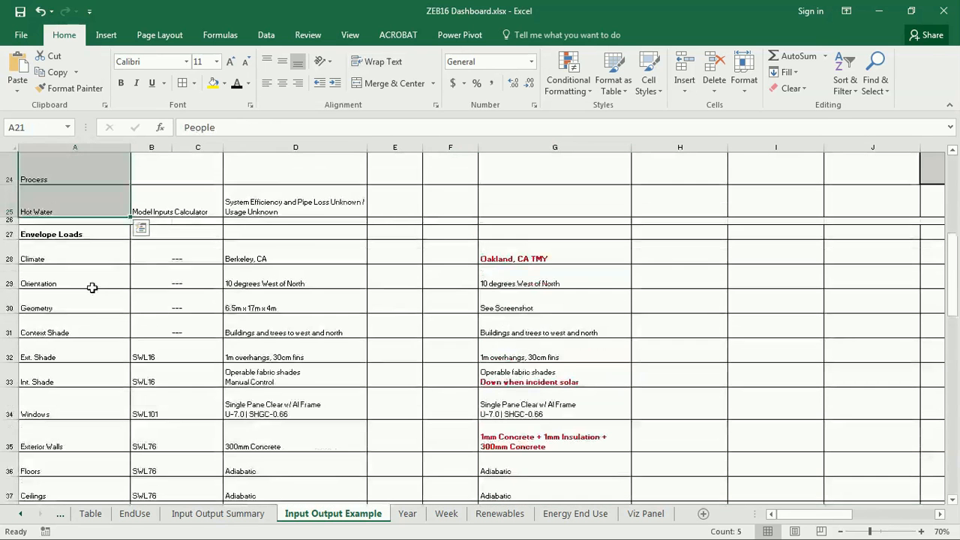
pyautogui.click(72, 234)
pyautogui.click(69, 254)
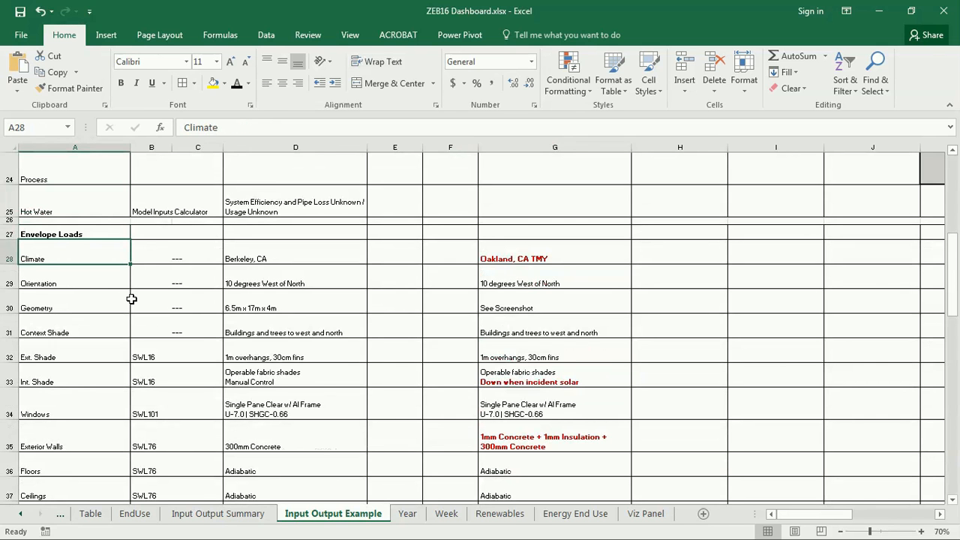
# Step: Compare the Climate location in the Actual / Assumed column with the weather file location in the 00_Base column
pyautogui.click(272, 261)
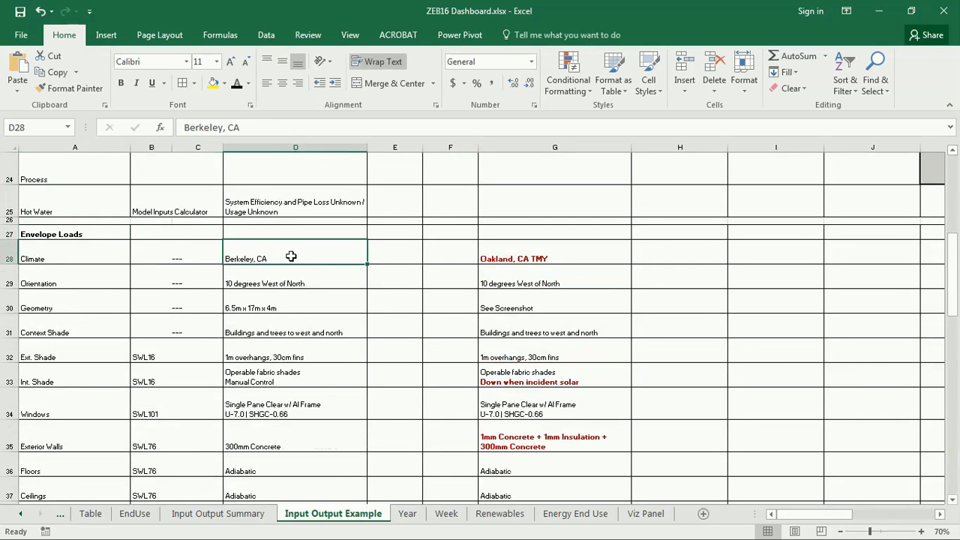
pyautogui.click(574, 253)
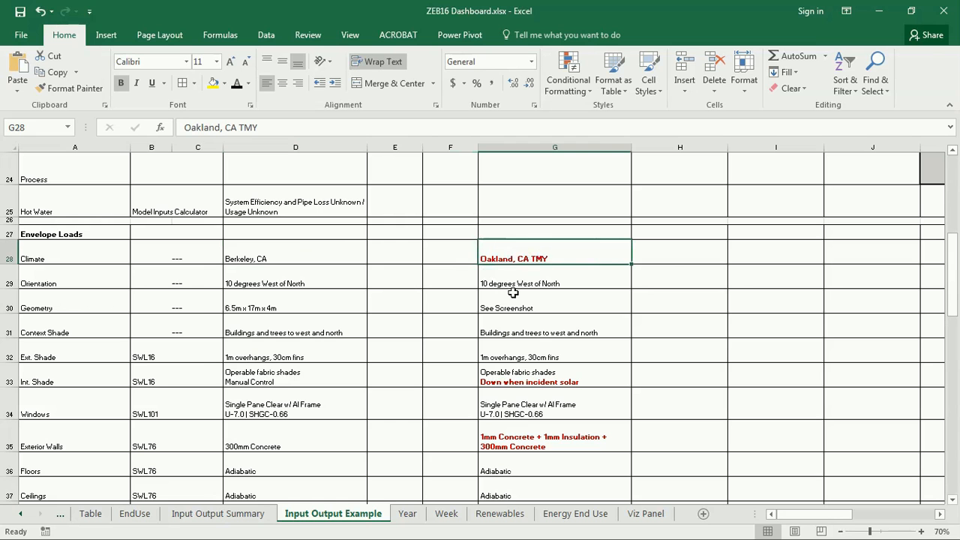
pyautogui.click(297, 247)
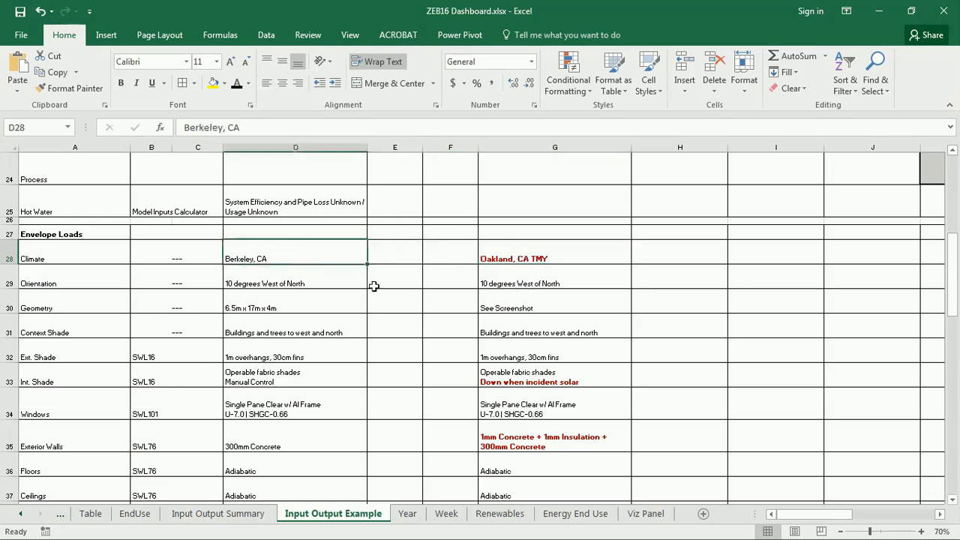
# Step: Go through the Envelope Loads categories in the Model Inputs table from Orientation down to Infiltration
pyautogui.click(46, 284)
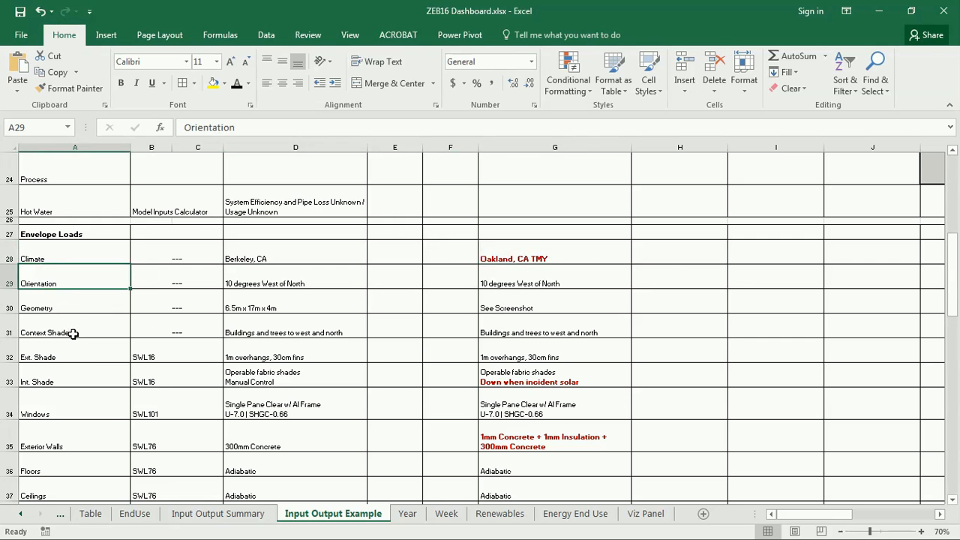
pyautogui.click(69, 359)
pyautogui.click(60, 381)
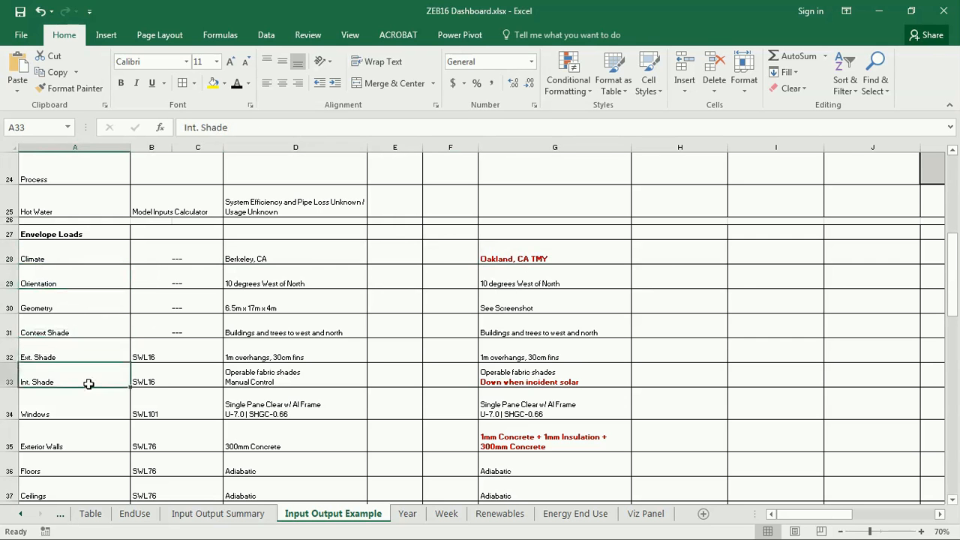
pyautogui.scroll(-1, 88, 384)
pyautogui.click(71, 336)
pyautogui.scroll(-1, 65, 333)
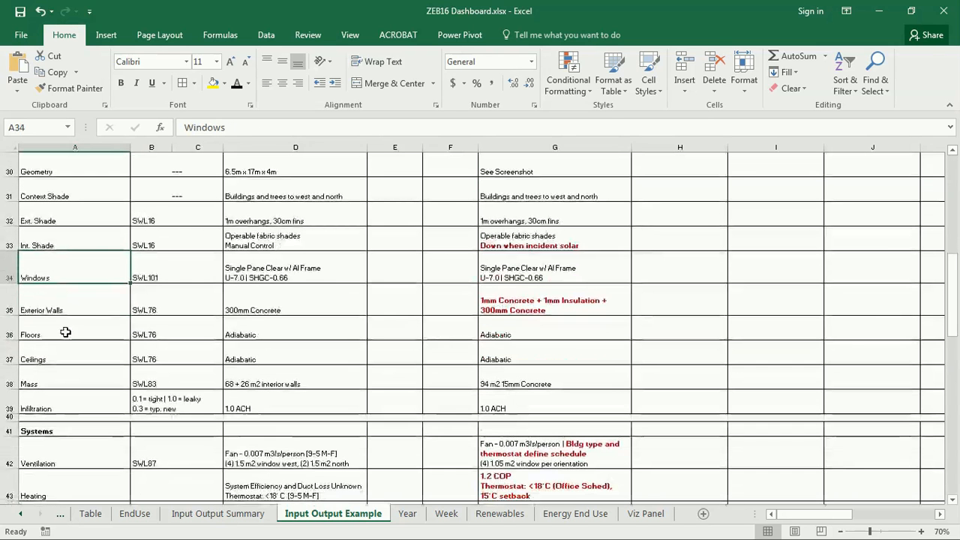
pyautogui.click(67, 304)
pyautogui.click(67, 333)
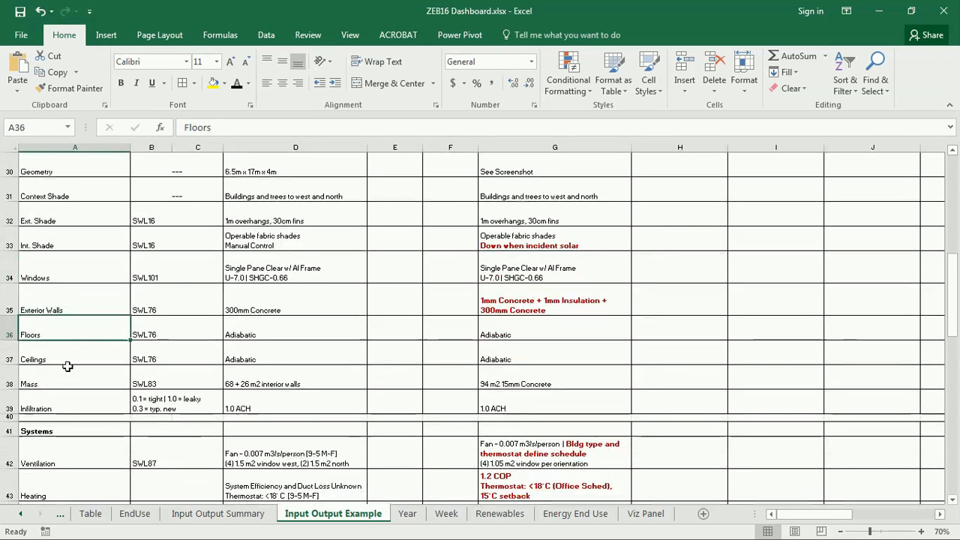
pyautogui.click(75, 405)
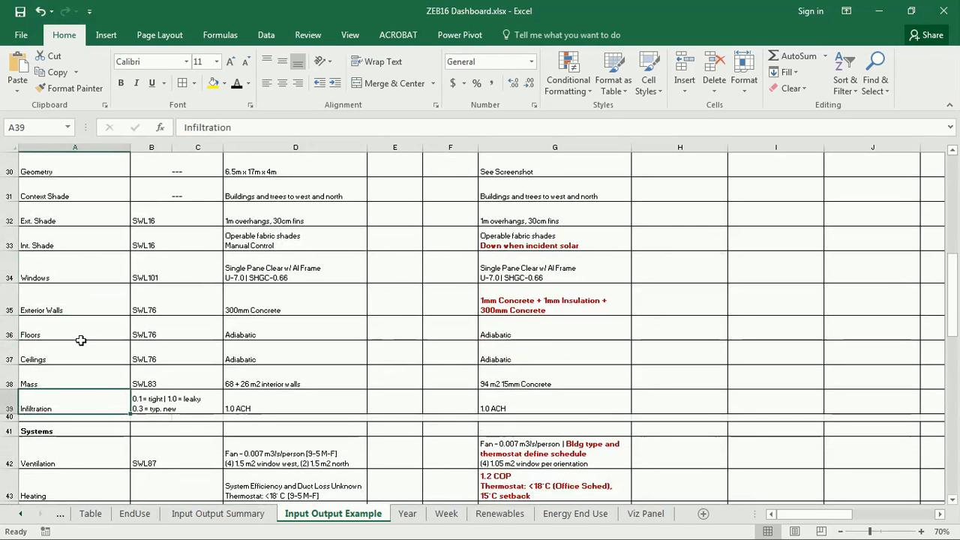
# Step: Highlight the SWL references for the Ext. Shade through Mass rows, and check the first and last of them
pyautogui.scroll(1, 114, 352)
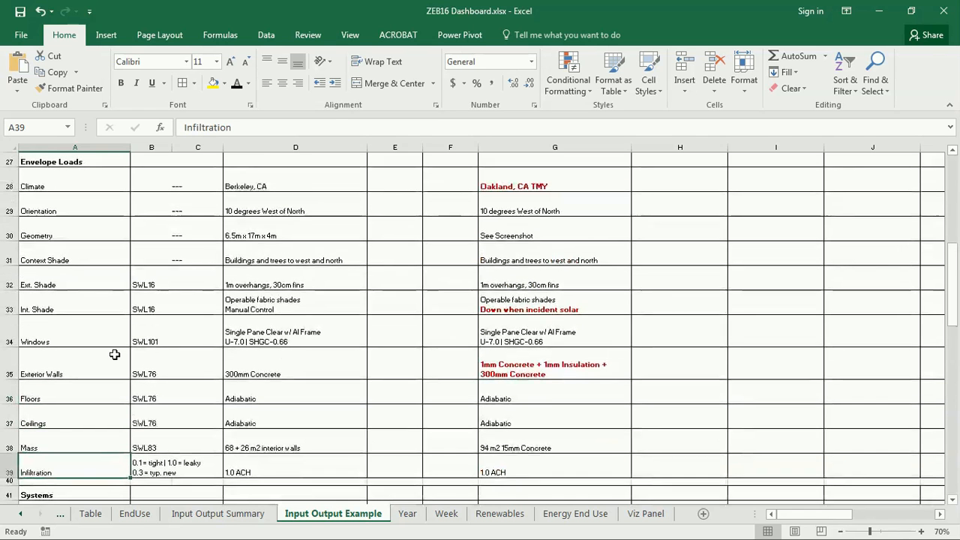
pyautogui.scroll(-1, 114, 354)
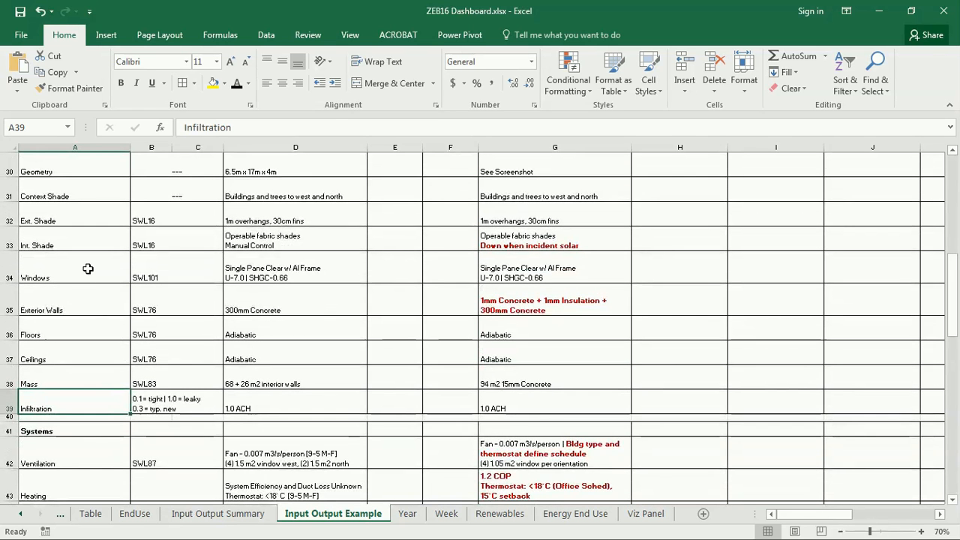
pyautogui.scroll(1, 210, 334)
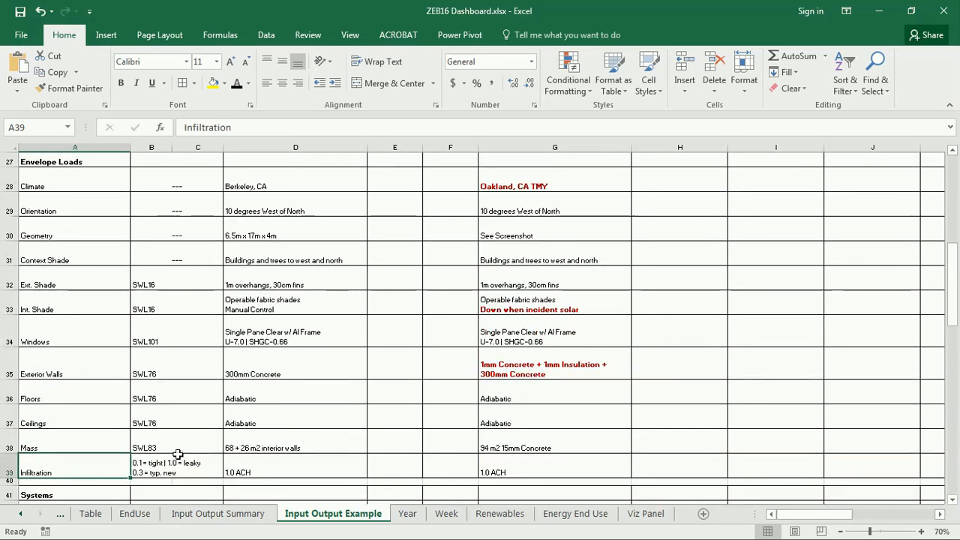
pyautogui.click(164, 289)
pyautogui.moveTo(164, 293)
pyautogui.mouseDown()
pyautogui.moveTo(160, 432)
pyautogui.moveTo(222, 424)
pyautogui.mouseUp()
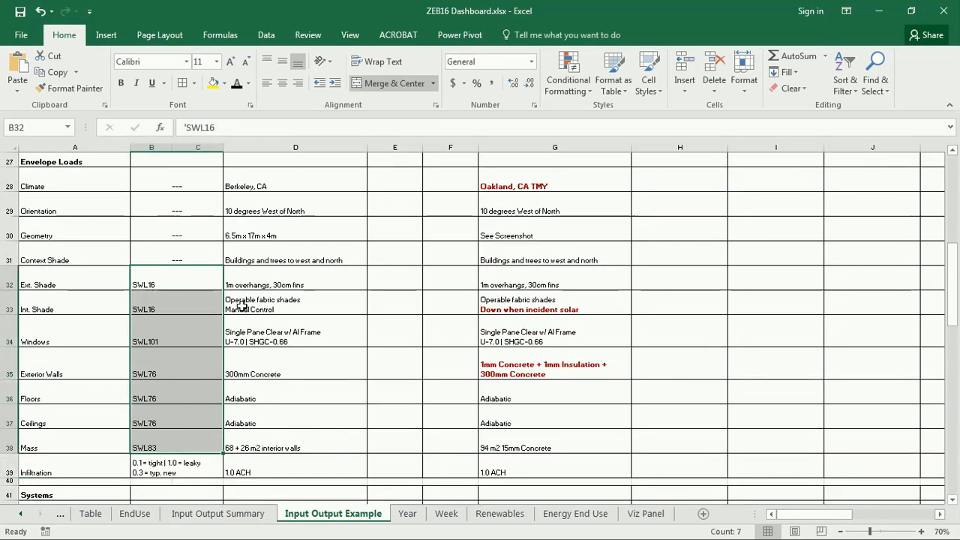
pyautogui.click(177, 282)
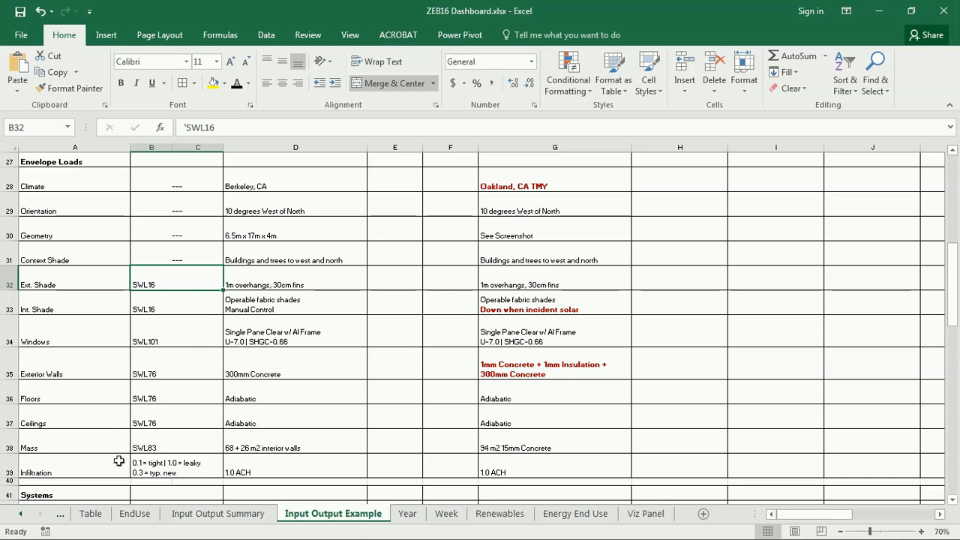
pyautogui.click(161, 449)
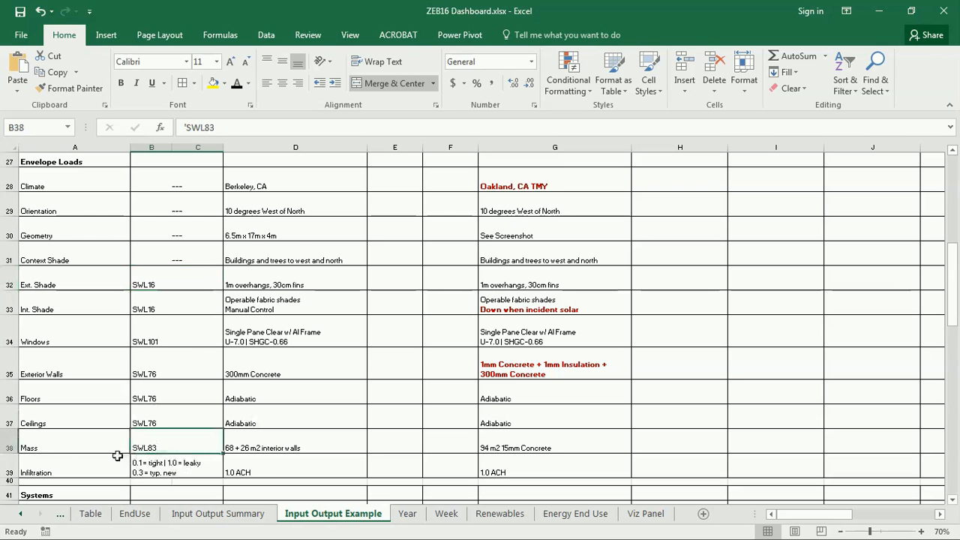
# Step: Examine the reference guideline for tight, typical new and leaky buildings in the Infiltration row
pyautogui.scroll(-1, 111, 442)
pyautogui.scroll(-1, 112, 442)
pyautogui.click(154, 409)
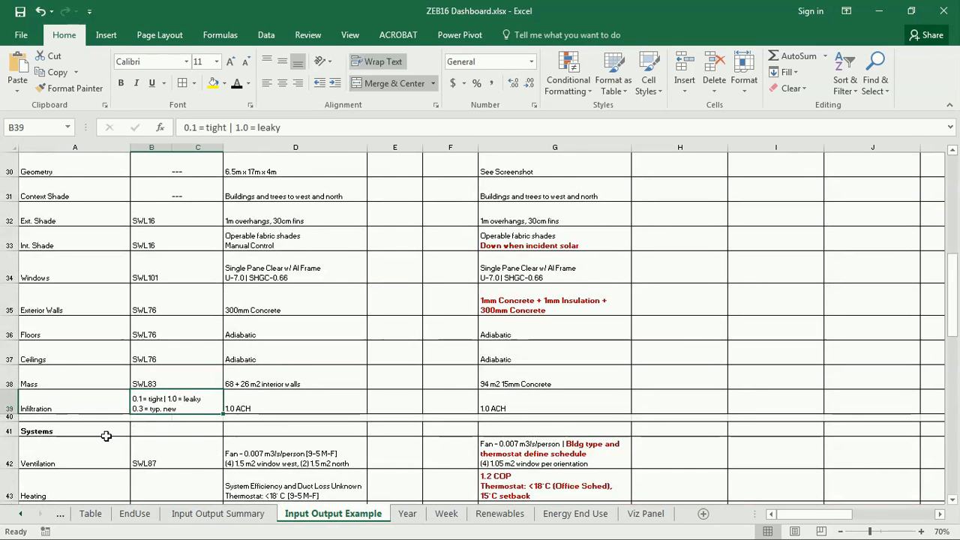
pyautogui.click(164, 399)
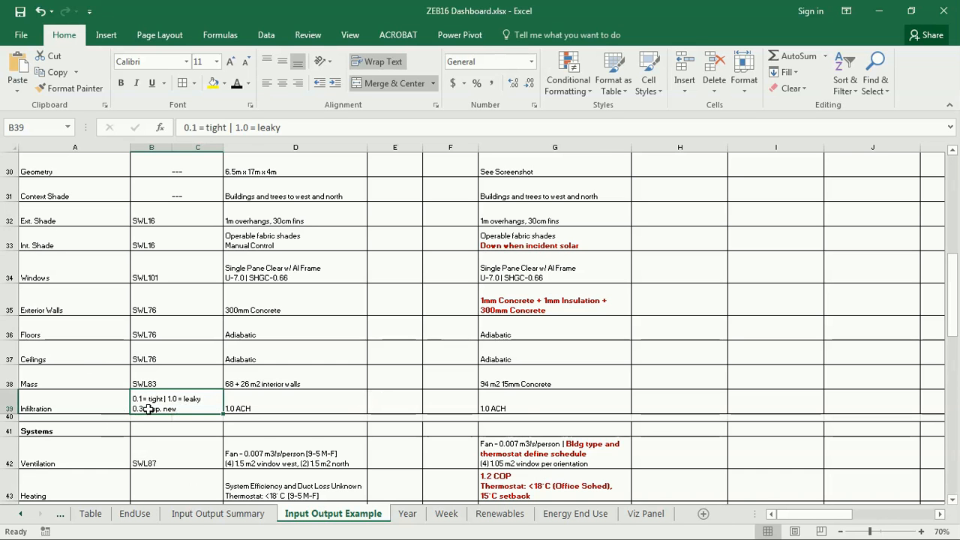
# Step: Go through Ventilation, Heating and Cooling under Systems, comparing their Actual / Assumed inputs with the 00_Base inputs
pyautogui.scroll(-2, 143, 416)
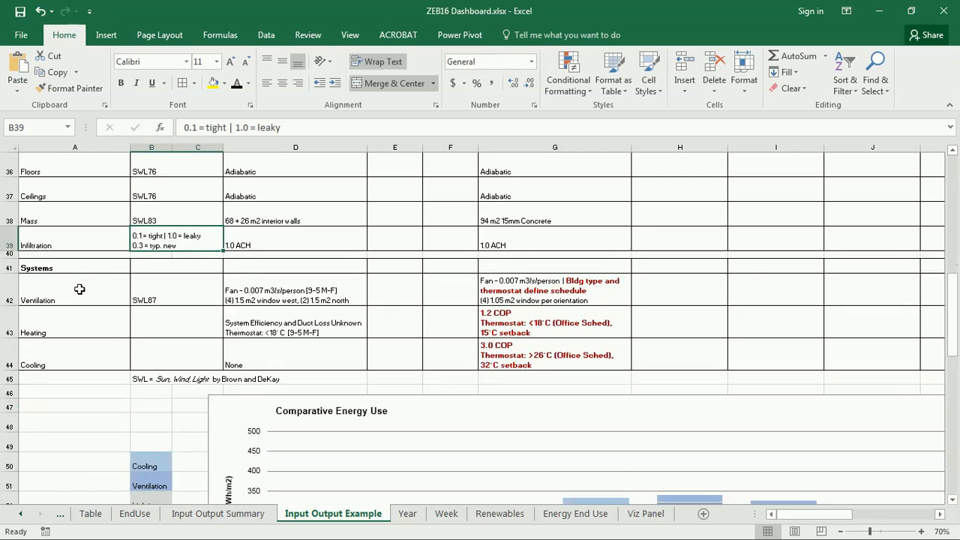
pyautogui.click(47, 300)
pyautogui.click(44, 328)
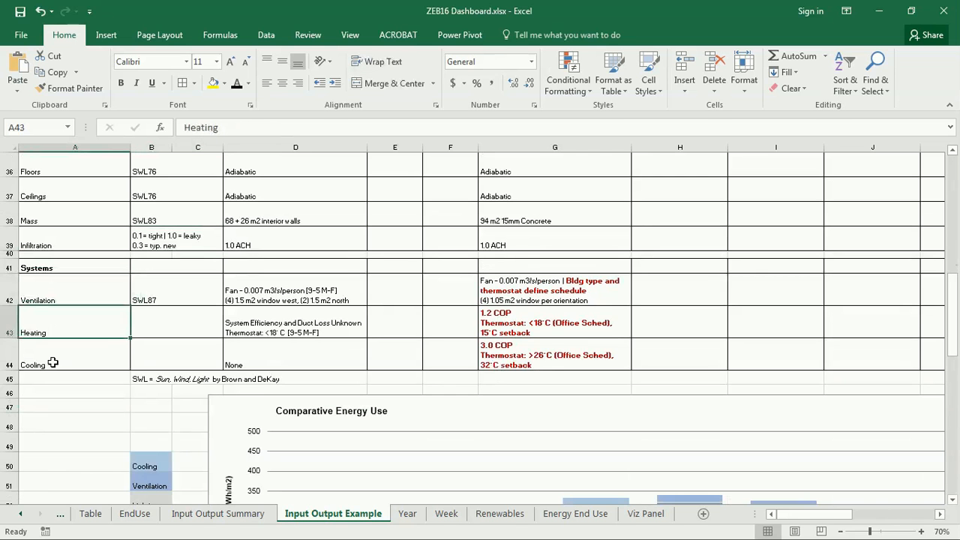
pyautogui.click(43, 360)
pyautogui.moveTo(299, 290); pyautogui.dragTo(299, 347)
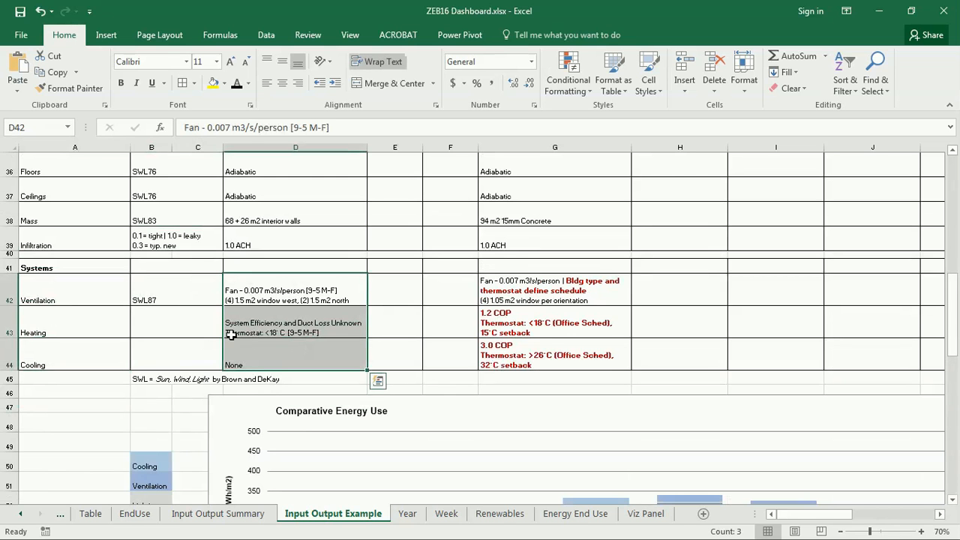
pyautogui.moveTo(551, 289); pyautogui.dragTo(546, 353)
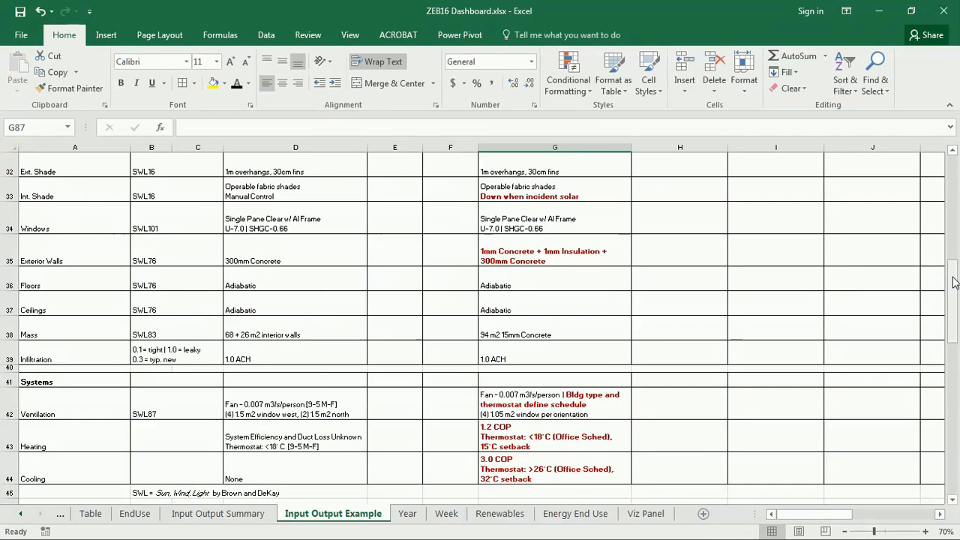
# Step: Examine the Comparative Energy Use chart, including the Utility Bill bar, and continue to the Model Outputs table
pyautogui.moveTo(954, 283); pyautogui.dragTo(954, 326)
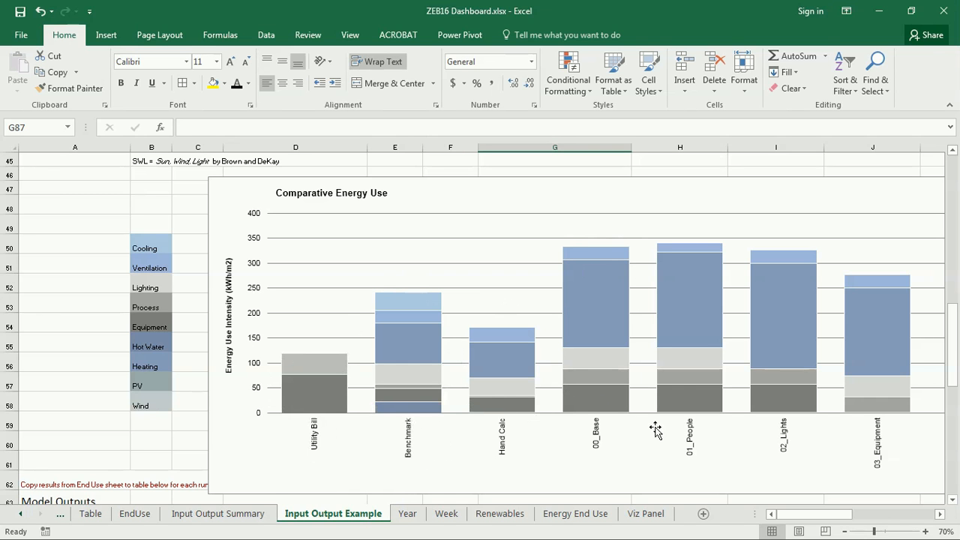
pyautogui.moveTo(802, 517); pyautogui.dragTo(780, 516)
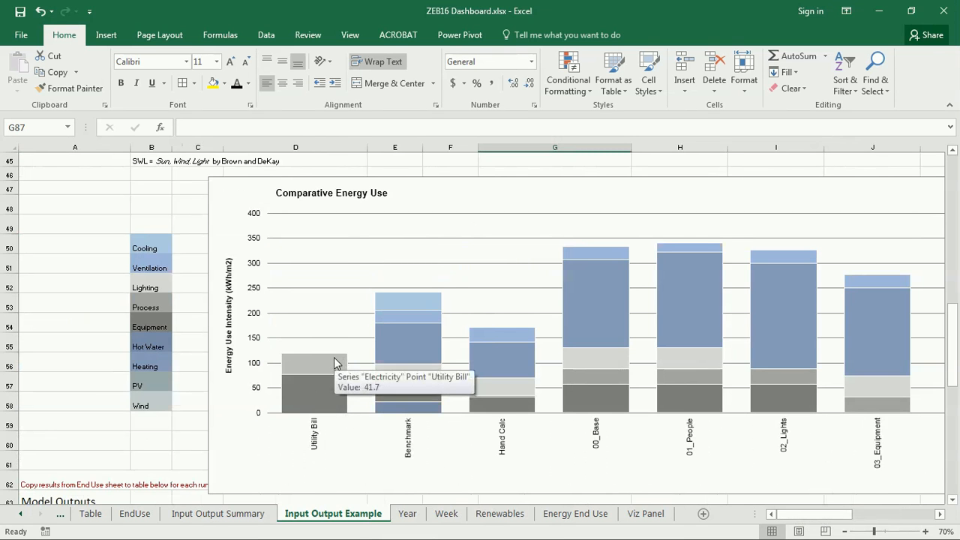
pyautogui.scroll(-5, 330, 360)
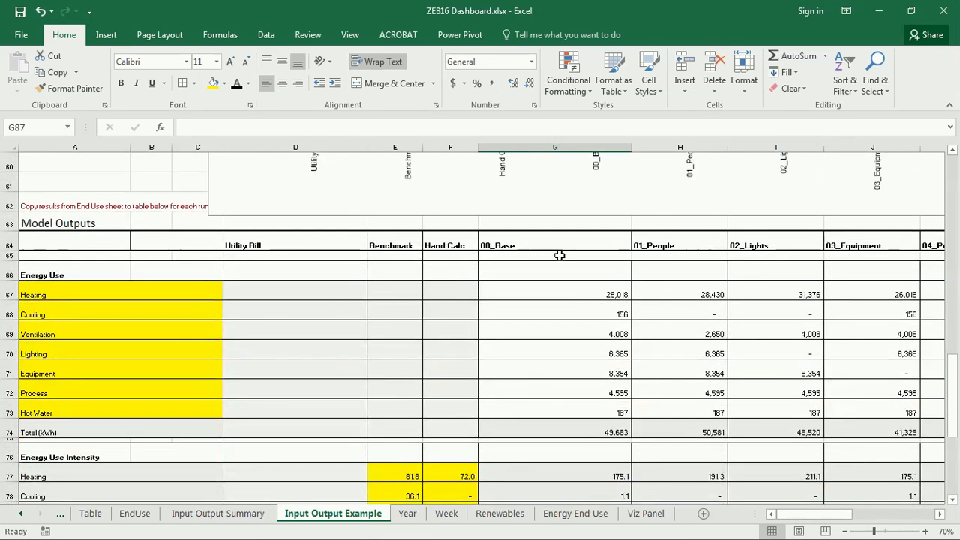
# Step: Highlight the Model Outputs Energy Use categories, their 00_Base results, and the blank Utility Bill, Benchmark and Hand Calc cells
pyautogui.click(45, 223)
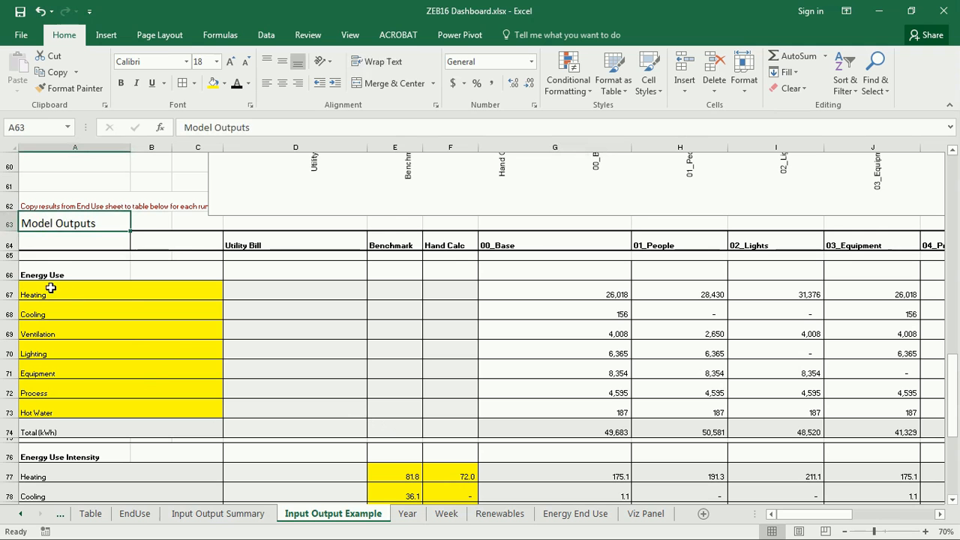
pyautogui.moveTo(45, 291); pyautogui.dragTo(31, 408)
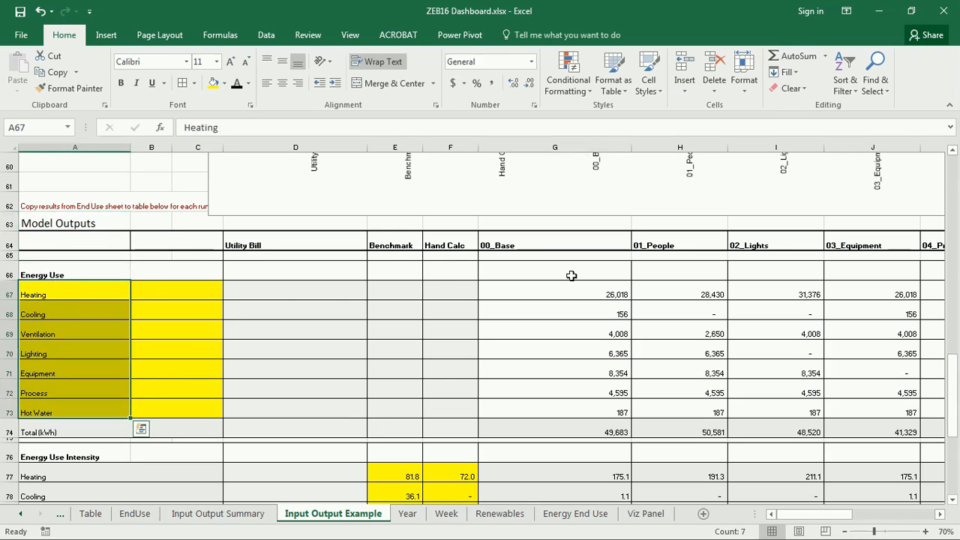
pyautogui.moveTo(612, 291); pyautogui.dragTo(600, 409)
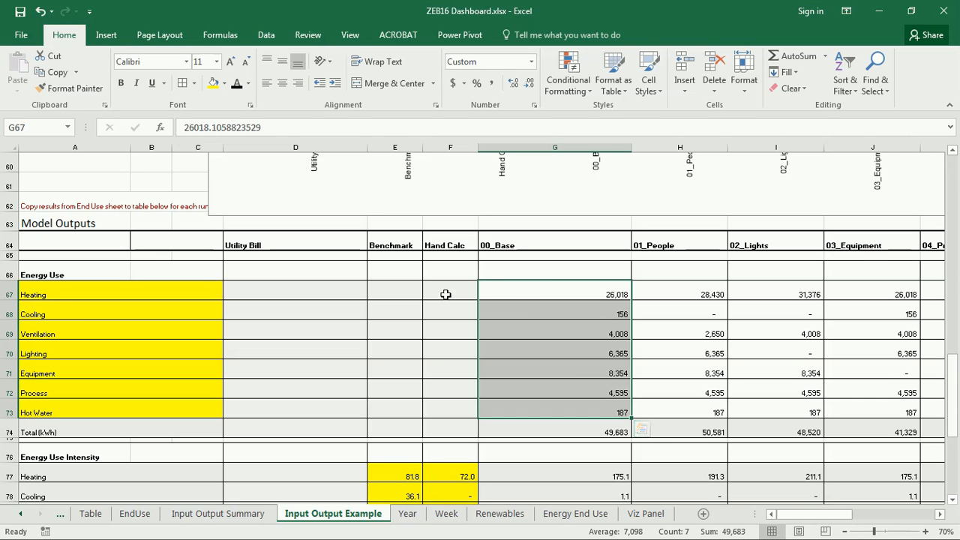
pyautogui.click(518, 294)
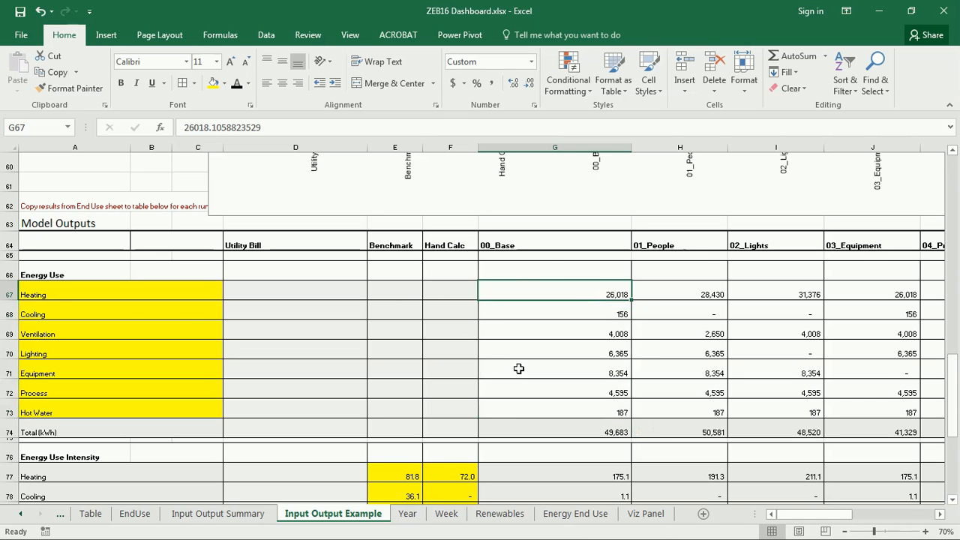
pyautogui.moveTo(572, 290); pyautogui.dragTo(570, 409)
pyautogui.moveTo(280, 295); pyautogui.dragTo(440, 400)
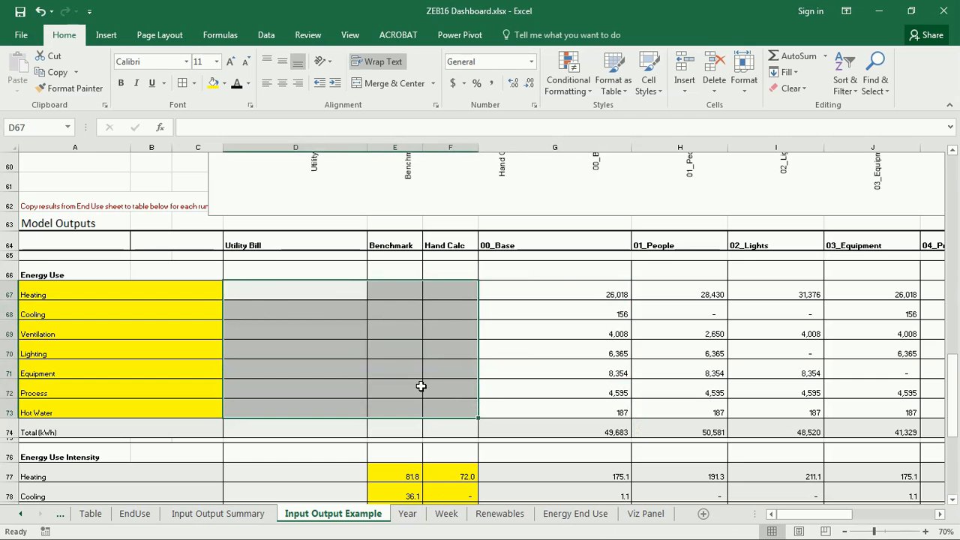
# Step: Examine the Fuel and Electricity entries in the Utility Bill column under Energy Use Intensity
pyautogui.scroll(-3, 335, 299)
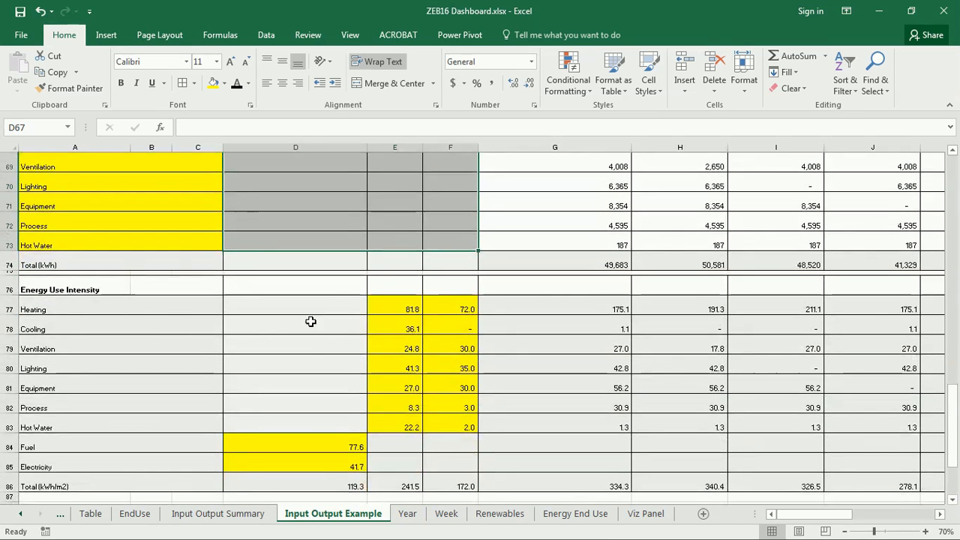
pyautogui.click(341, 448)
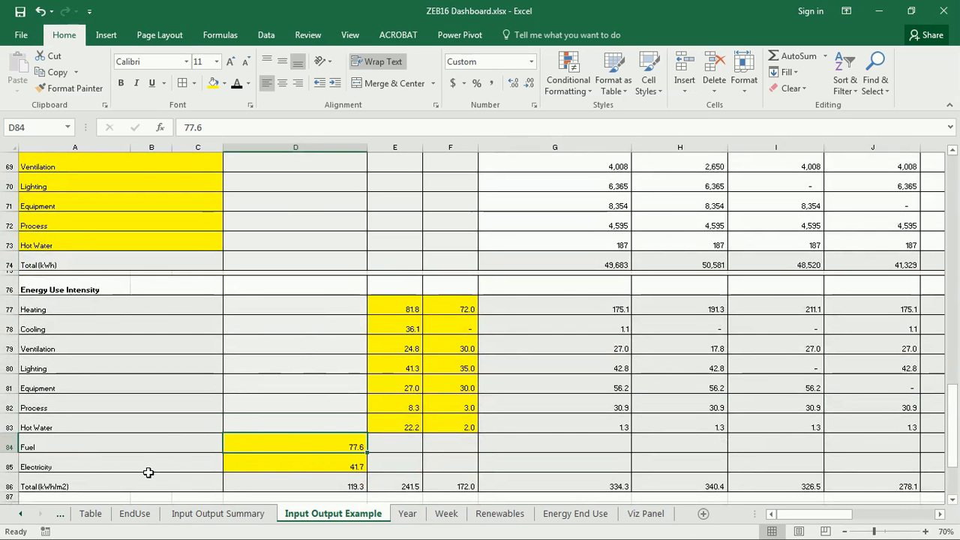
pyautogui.click(306, 463)
pyautogui.scroll(1, 326, 383)
pyautogui.scroll(1, 325, 383)
pyautogui.scroll(-2, 326, 382)
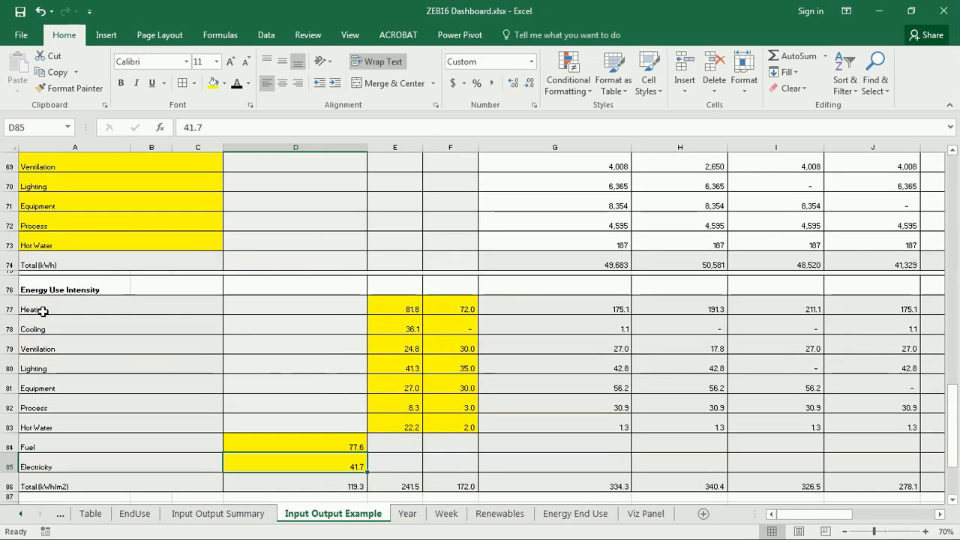
# Step: Highlight the Energy Use Intensity rows from Heating to Hot Water across the Benchmark and Hand Calc columns and check the Hand Calc heating entry
pyautogui.moveTo(36, 311); pyautogui.dragTo(448, 431)
pyautogui.scroll(1, 422, 435)
pyautogui.scroll(2, 423, 435)
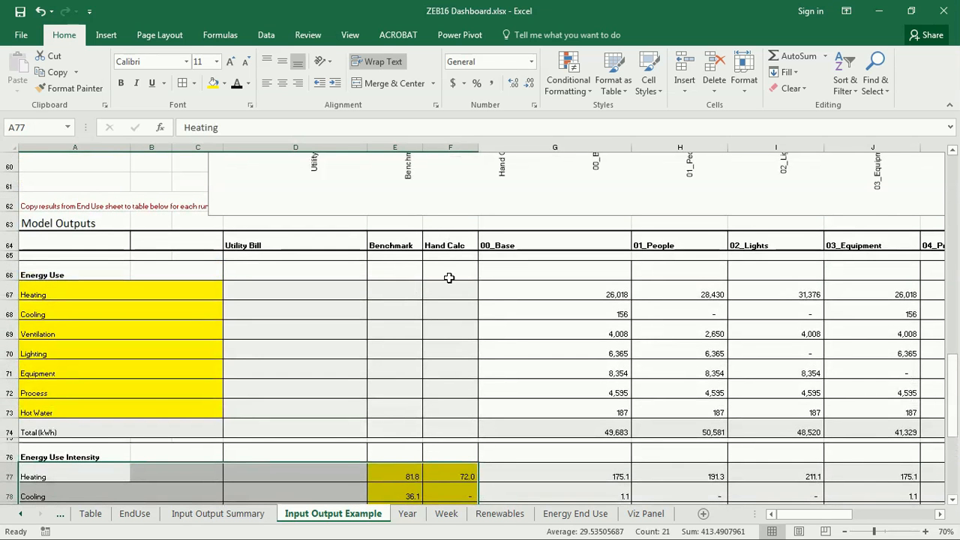
pyautogui.scroll(-1, 452, 279)
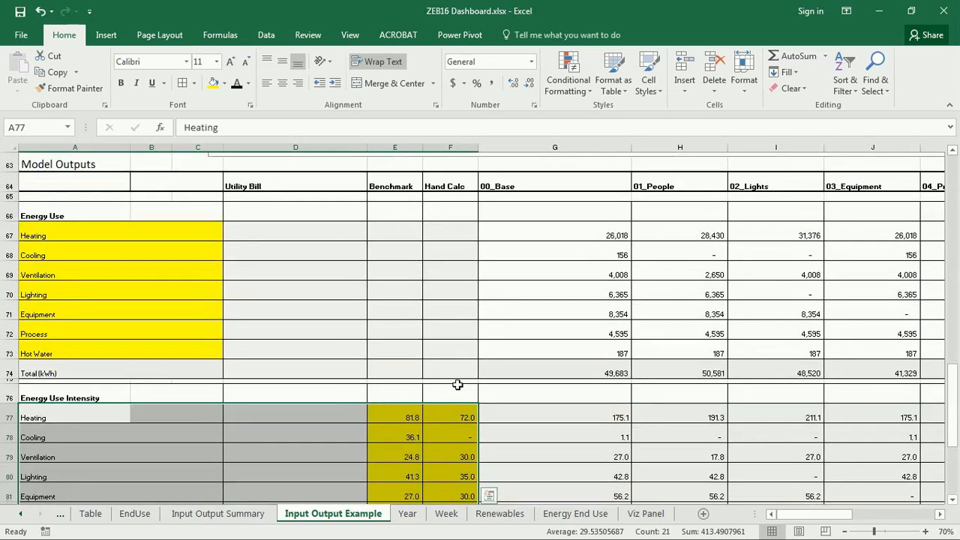
pyautogui.click(463, 410)
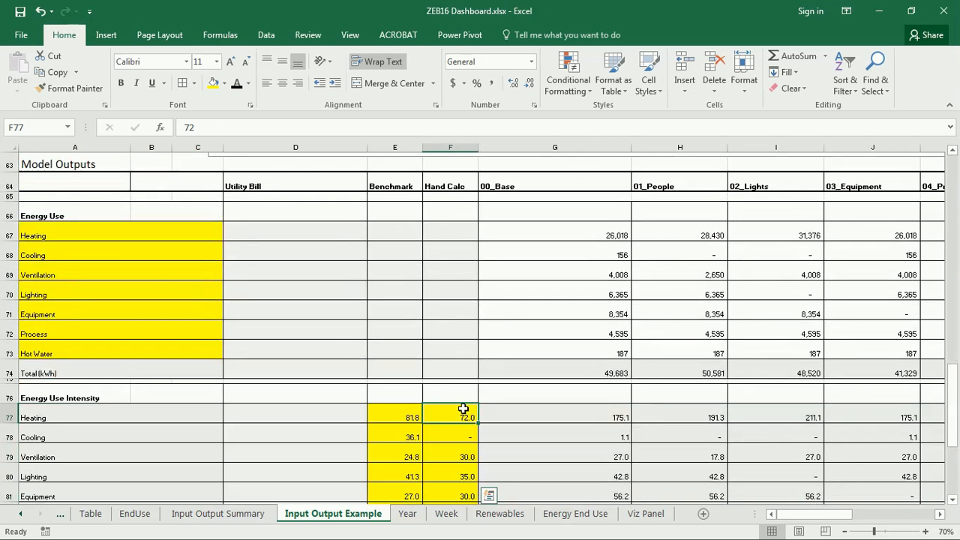
pyautogui.scroll(-2, 463, 405)
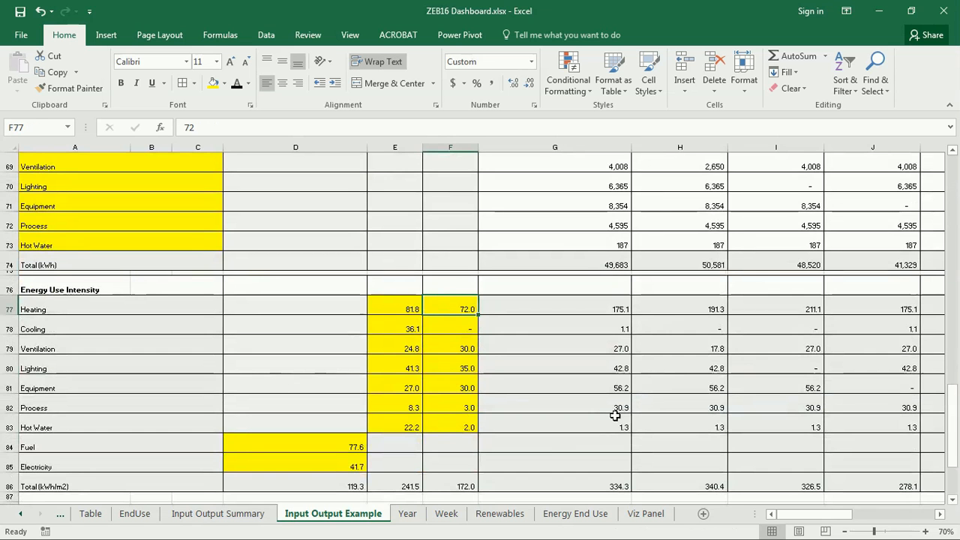
# Step: Highlight the 00_Base Energy Use results from Heating to Hot Water and return to the Heating cell
pyautogui.scroll(4, 655, 438)
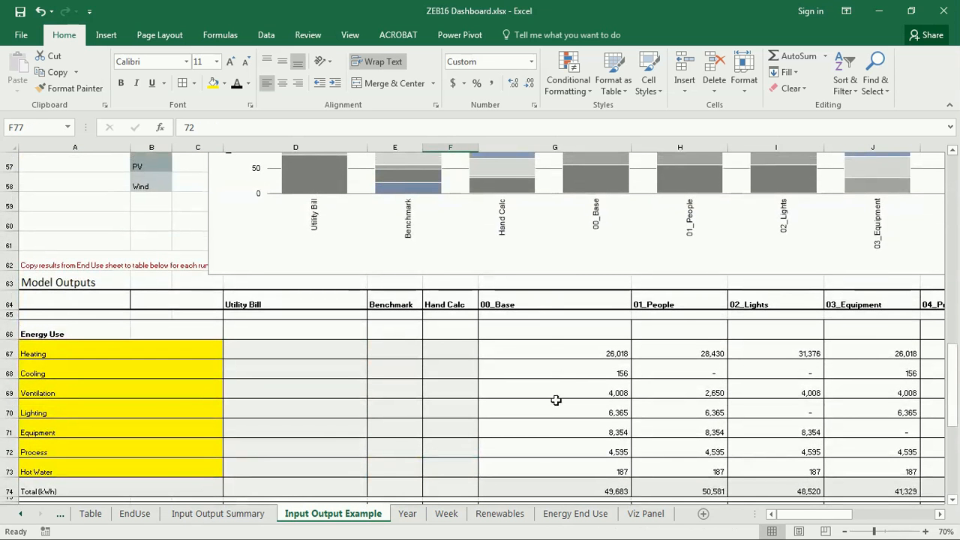
pyautogui.moveTo(571, 345); pyautogui.dragTo(560, 467)
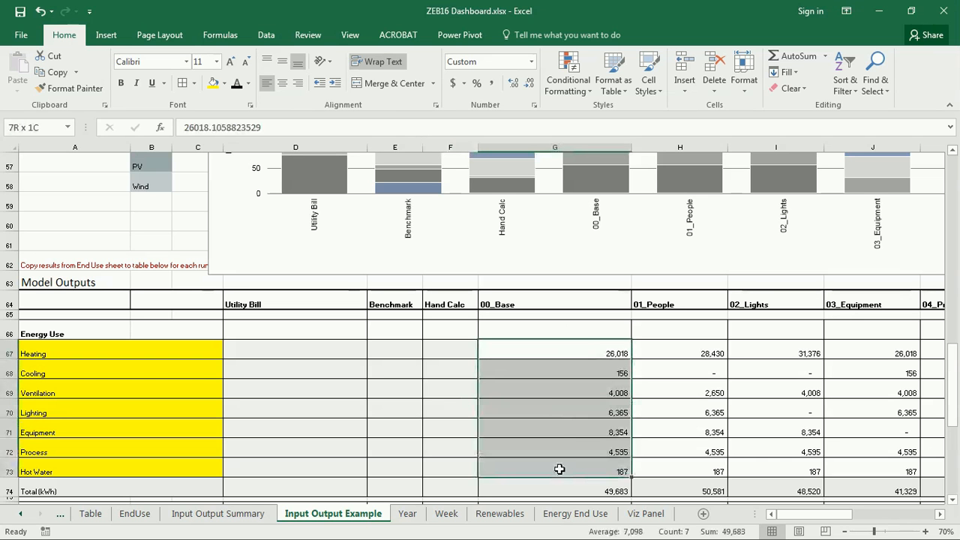
pyautogui.click(583, 348)
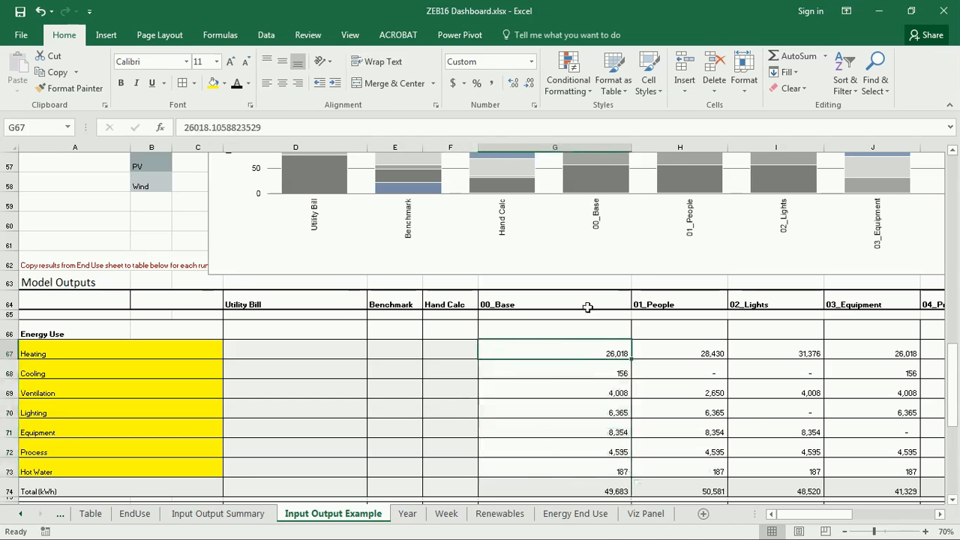
# Step: Inspect the 00_Base Heating formula under Energy Use Intensity and highlight the Benchmark and Hand Calc entries from Heating to Hot Water
pyautogui.scroll(-5, 550, 390)
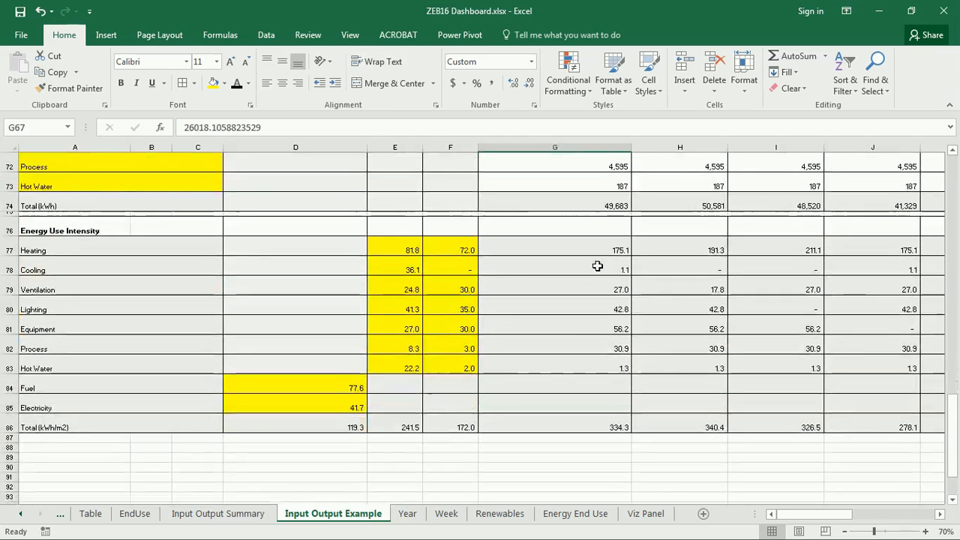
pyautogui.click(612, 249)
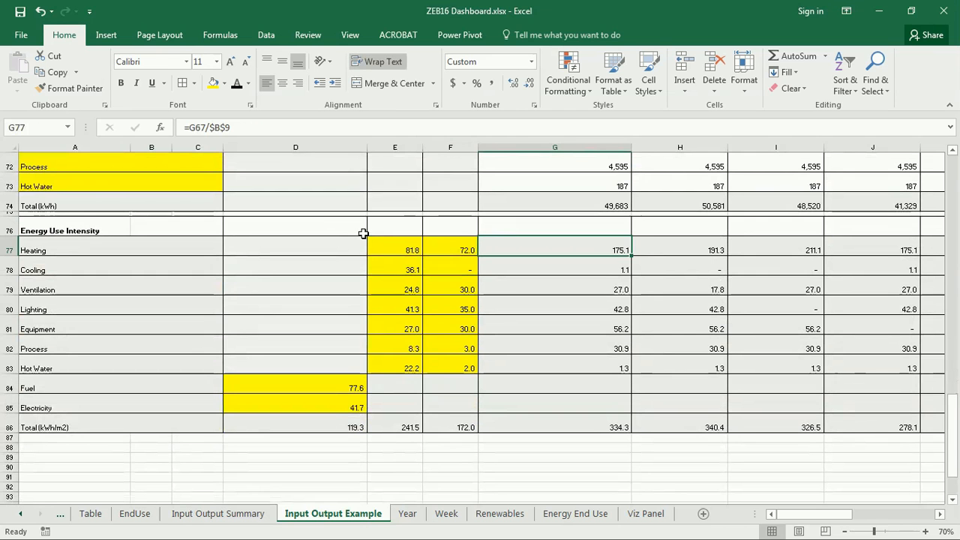
pyautogui.moveTo(384, 250); pyautogui.dragTo(456, 369)
pyautogui.click(615, 248)
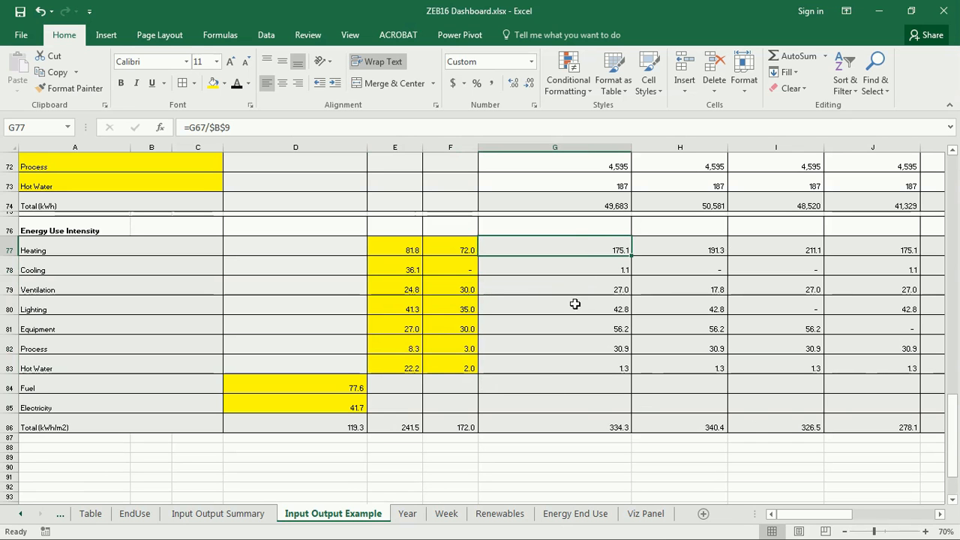
pyautogui.click(248, 126)
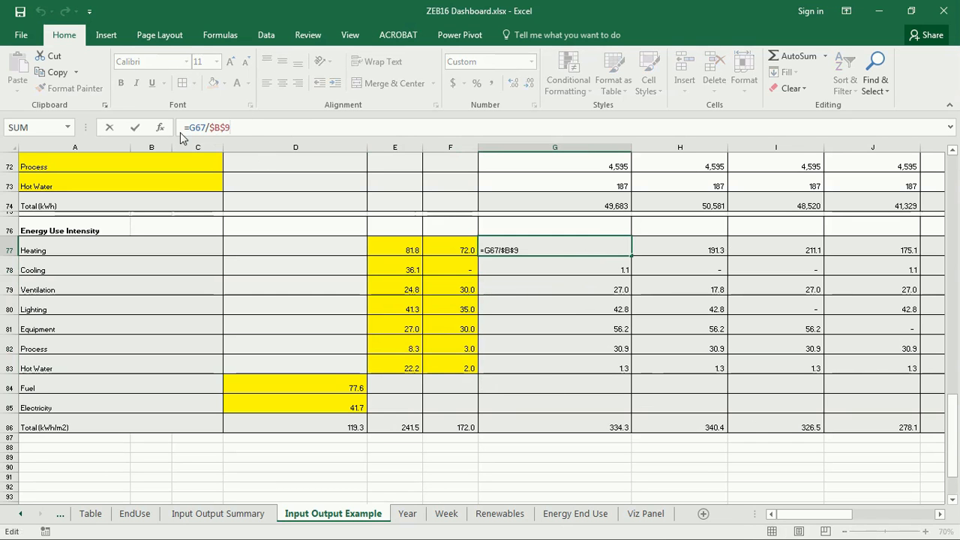
pyautogui.press('Return')
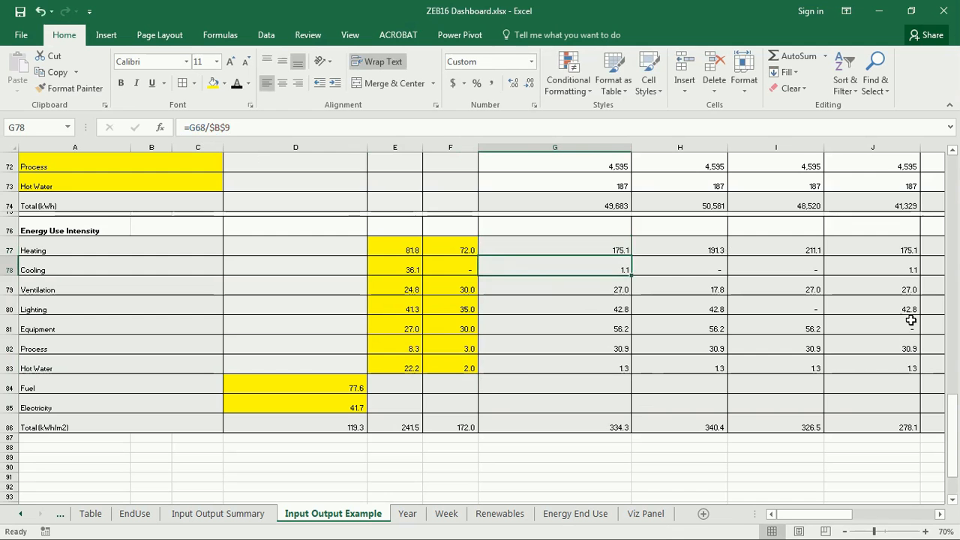
# Step: Highlight the 00_Base Energy Use results from Heating to Hot Water and check the Ventilation and Equipment entries
pyautogui.scroll(3, 609, 363)
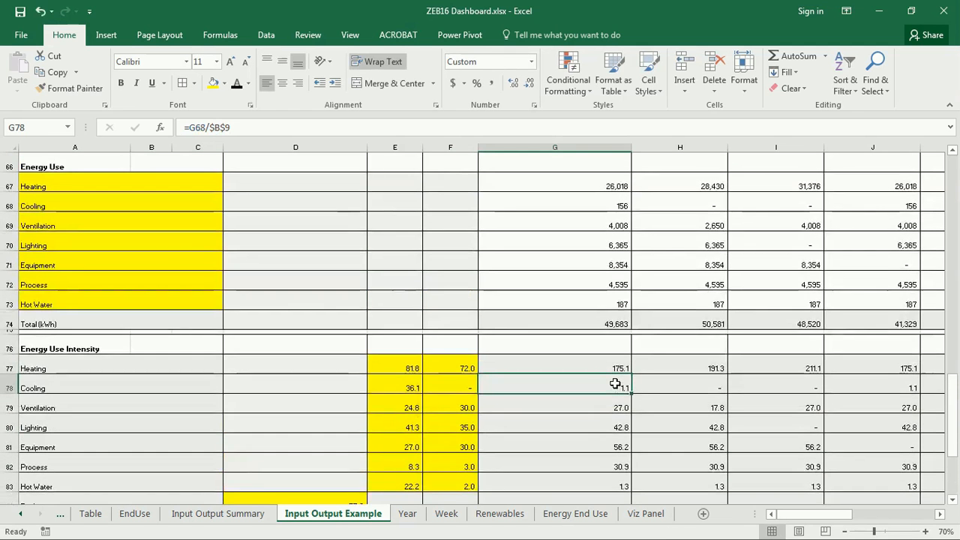
pyautogui.moveTo(596, 234); pyautogui.dragTo(583, 354)
pyautogui.click(595, 276)
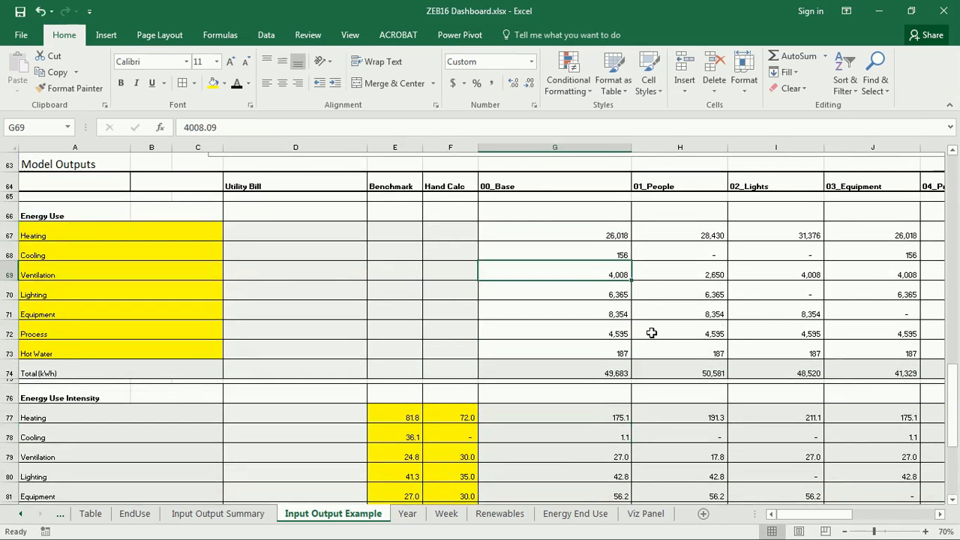
pyautogui.hotkey('alt', 'Tab')
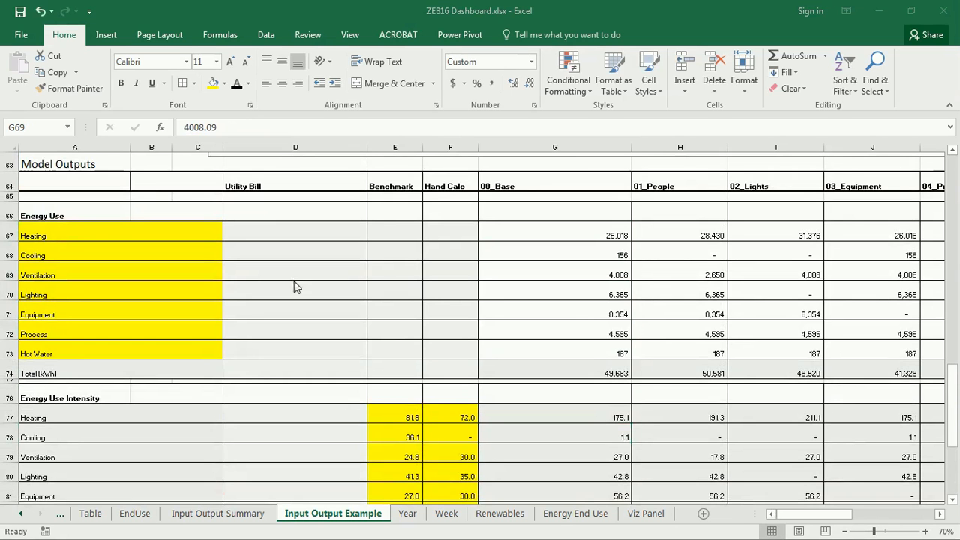
pyautogui.hotkey('alt', 'Tab')
pyautogui.click(577, 309)
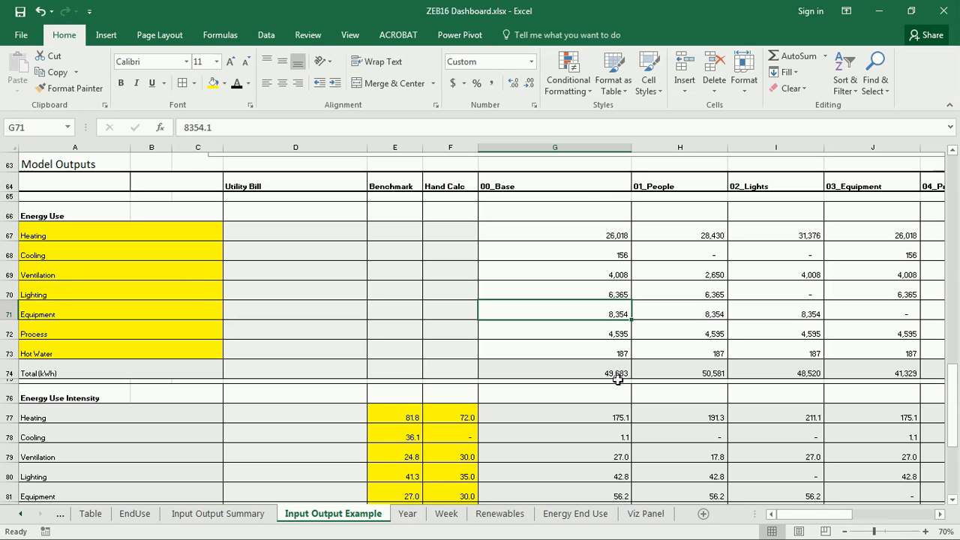
# Step: Check the 00_Base run heading in Model Outputs together with its Heating result
pyautogui.click(592, 188)
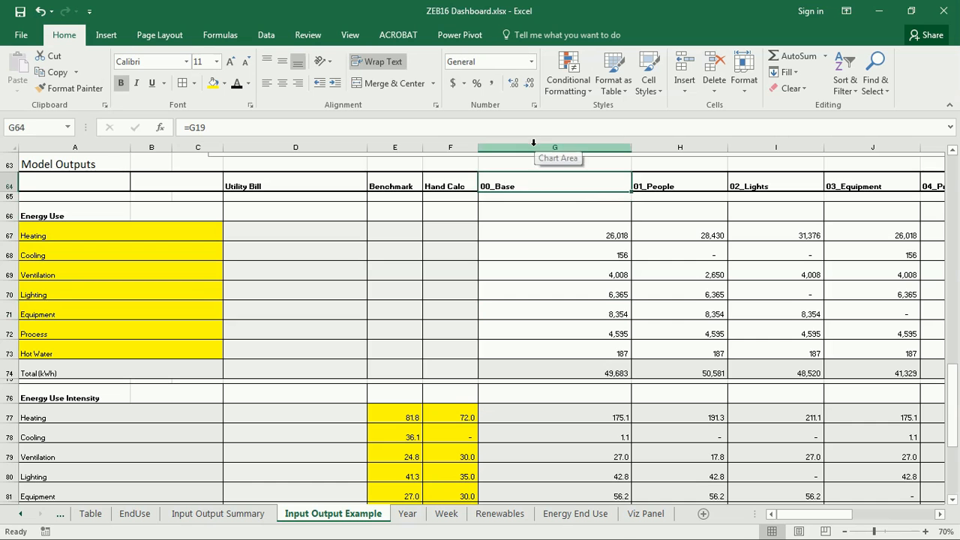
pyautogui.click(533, 142)
pyautogui.click(547, 224)
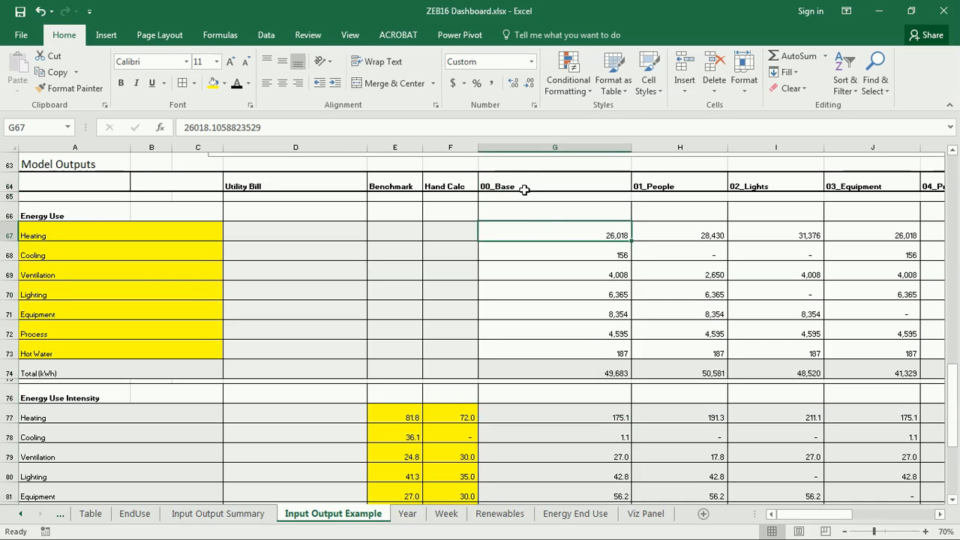
pyautogui.click(530, 180)
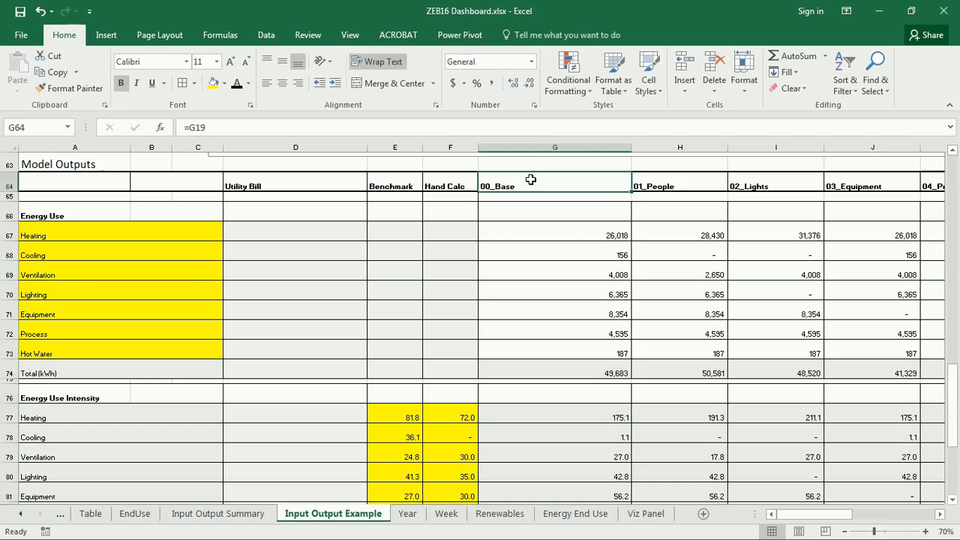
pyautogui.moveTo(530, 236)
pyautogui.mouseDown()
pyautogui.moveTo(523, 306)
pyautogui.moveTo(527, 236)
pyautogui.mouseUp()
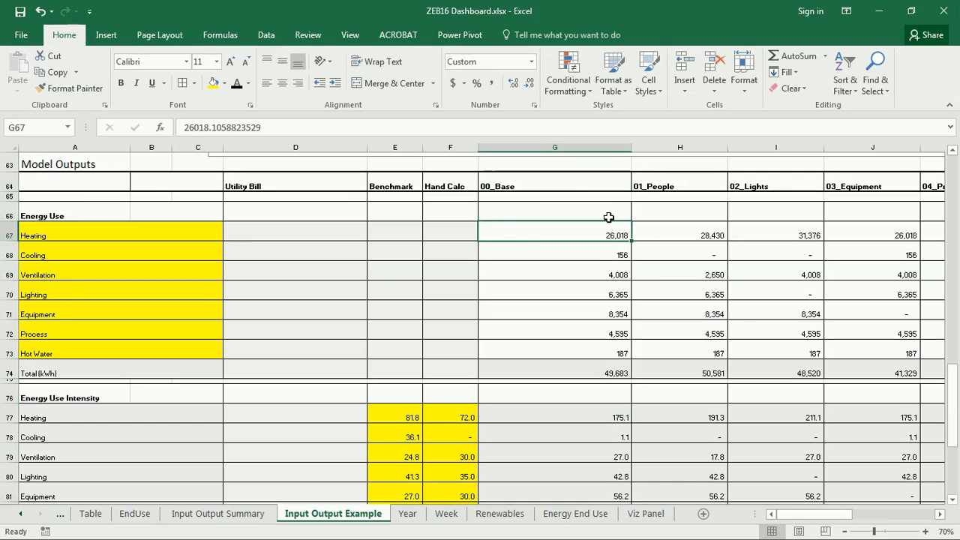
# Step: Go through the 01_People, 02_Lights and 03_Equipment run headings in Model Outputs and view the runs that follow
pyautogui.click(673, 177)
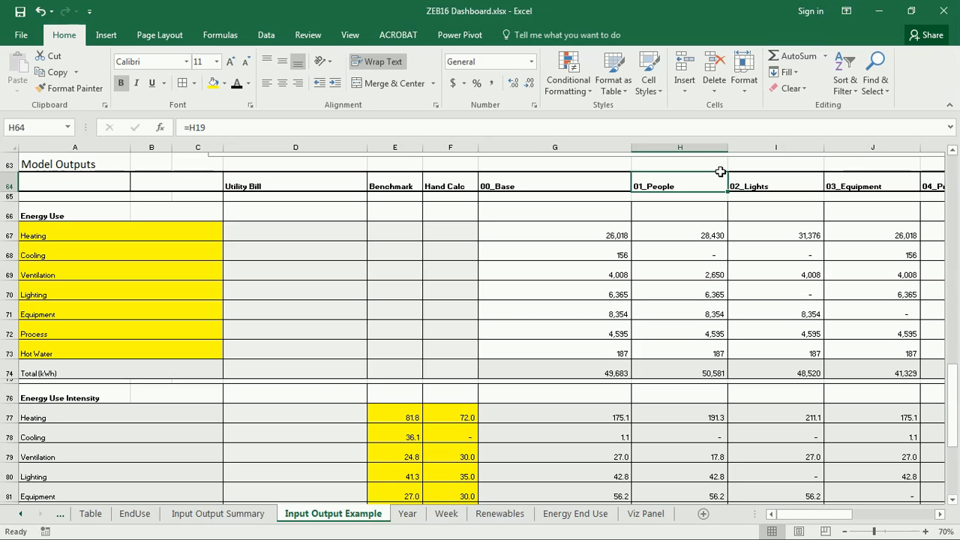
pyautogui.click(783, 182)
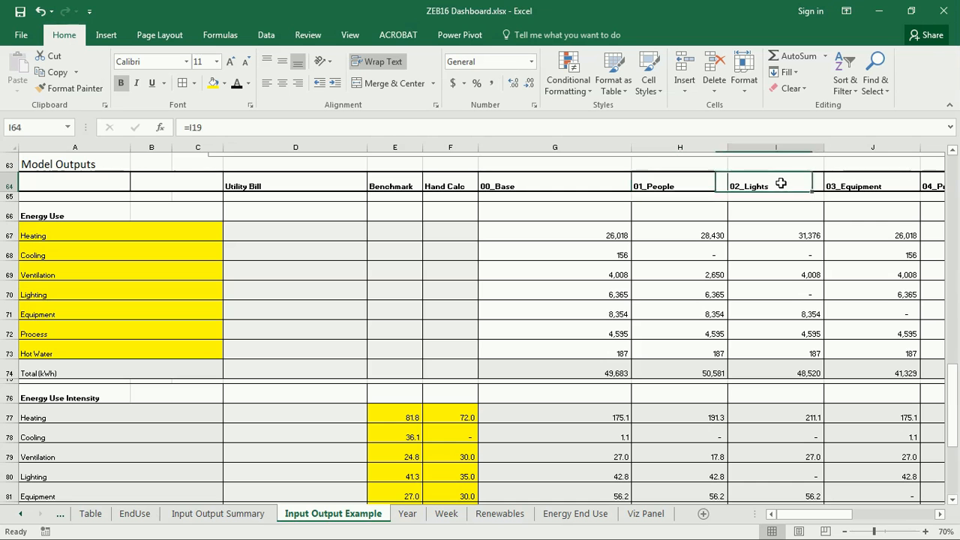
pyautogui.click(851, 186)
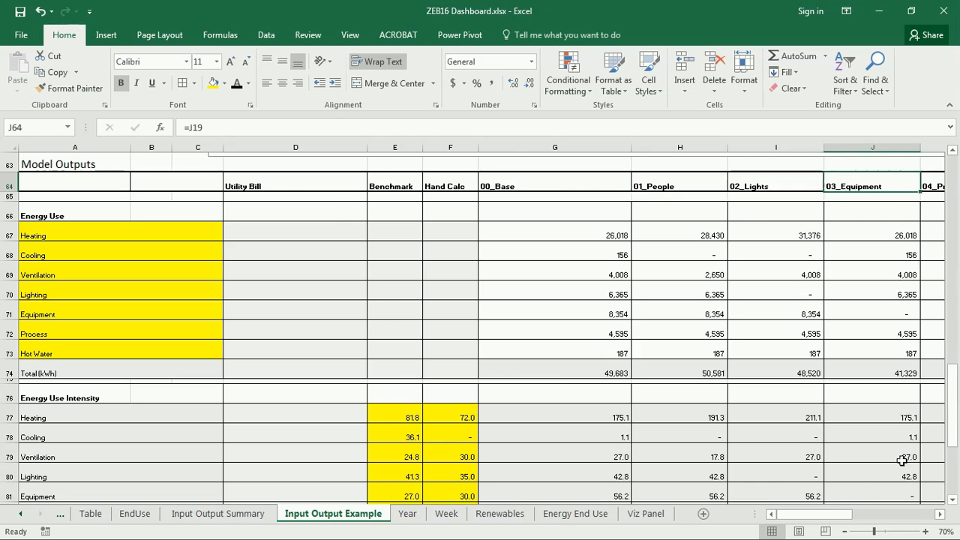
pyautogui.moveTo(840, 516); pyautogui.dragTo(870, 523)
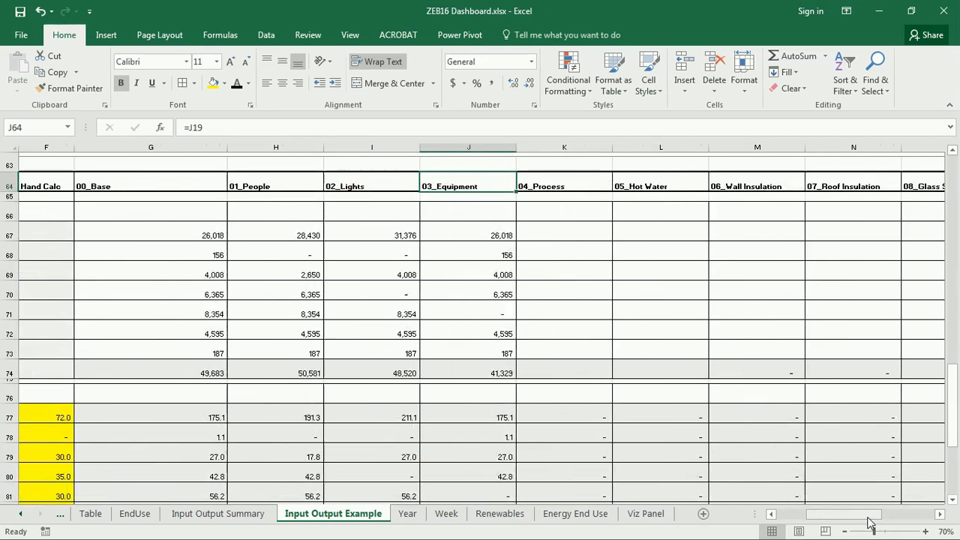
# Step: Examine the Heating series in the Comparative Energy Use chart, focusing on the 00_Base bar's value
pyautogui.scroll(5, 380, 380)
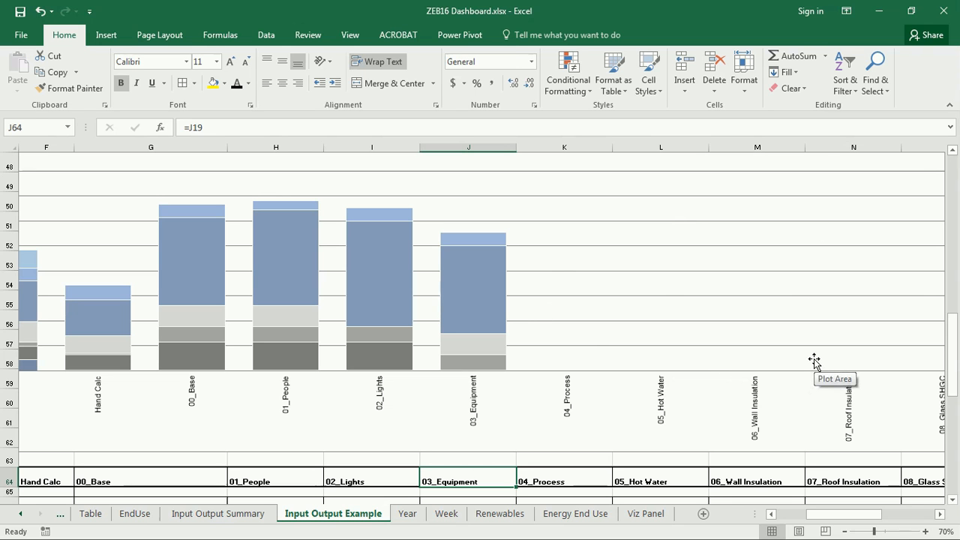
pyautogui.moveTo(825, 514); pyautogui.dragTo(799, 515)
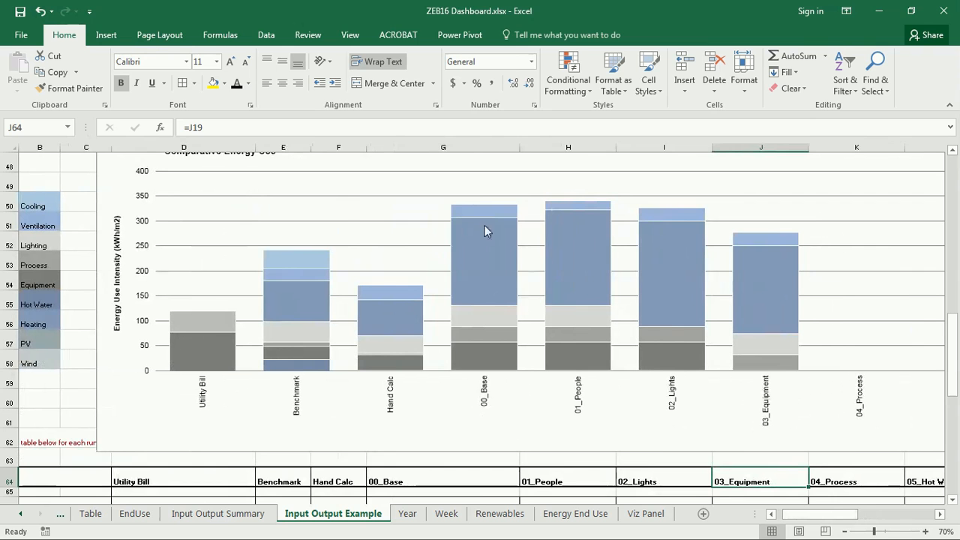
pyautogui.moveTo(486, 255)
pyautogui.click(475, 247)
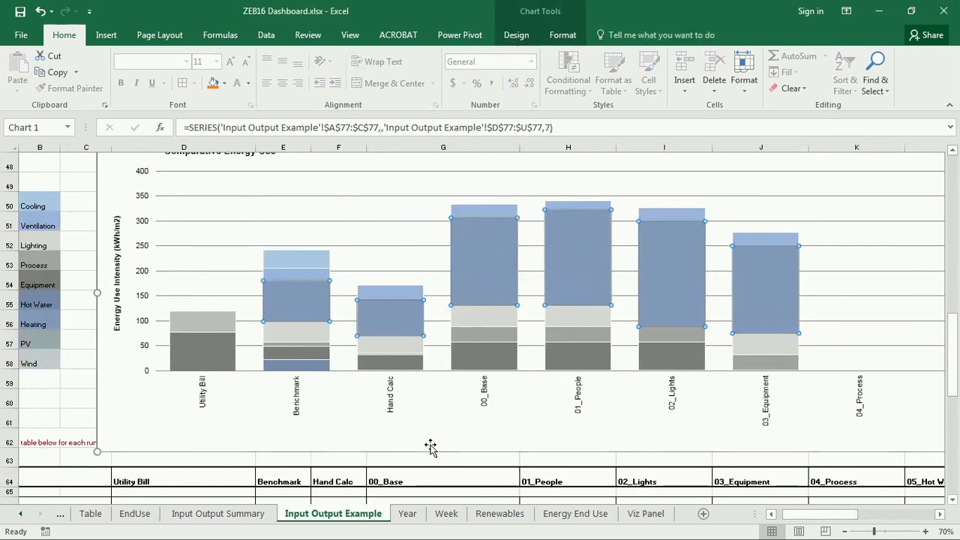
pyautogui.click(452, 431)
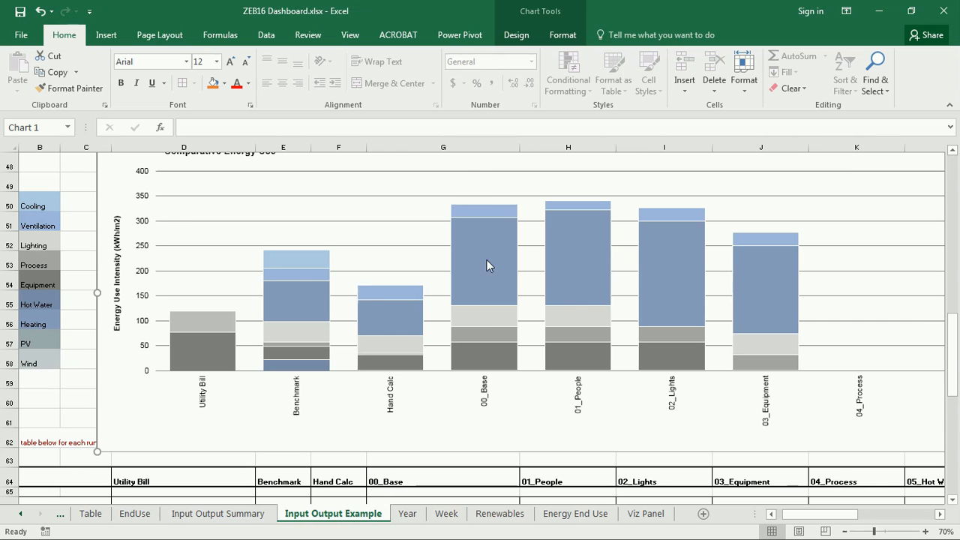
pyautogui.moveTo(477, 288)
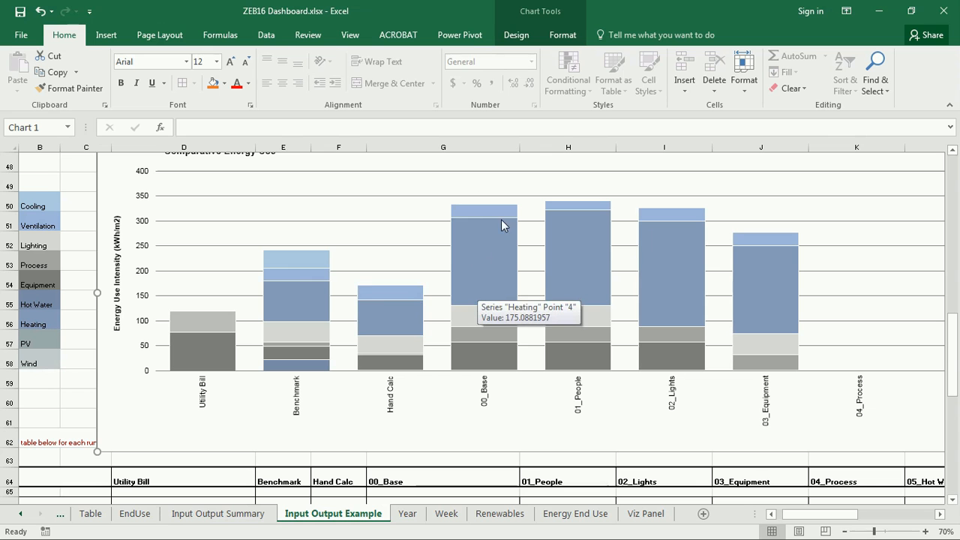
pyautogui.moveTo(496, 307)
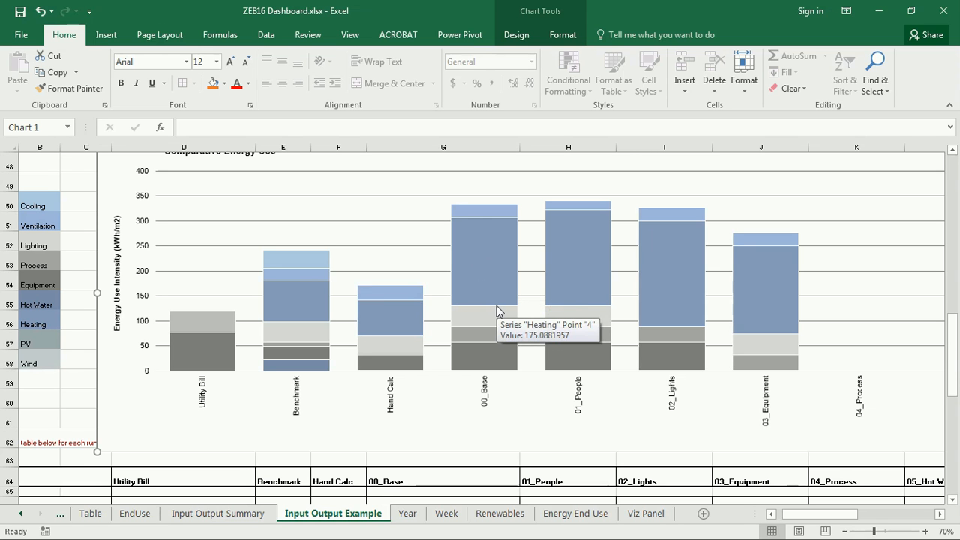
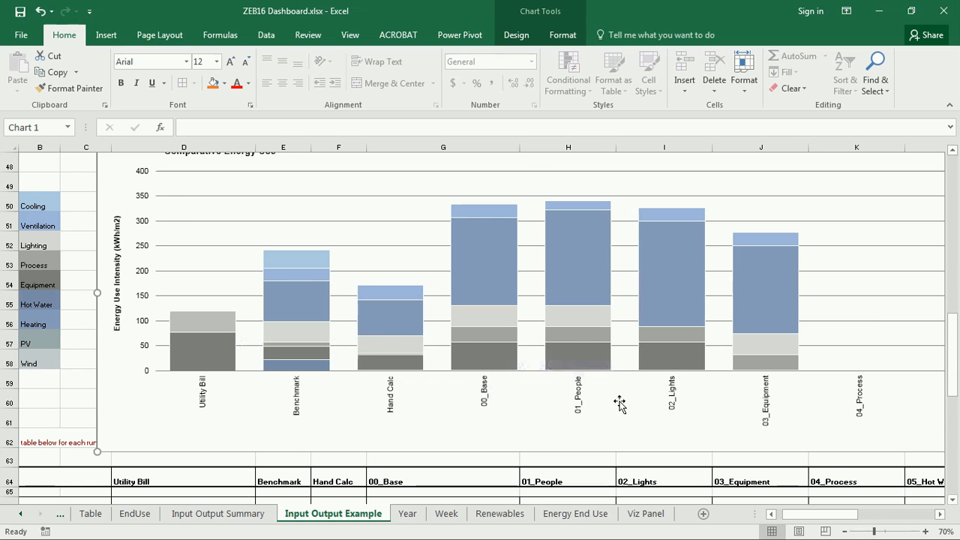
# Step: View the whole Model Inputs table at 30% zoom and highlight its 00_Base column from the heading to the last row
pyautogui.scroll(1, 521, 376)
pyautogui.scroll(12, 521, 377)
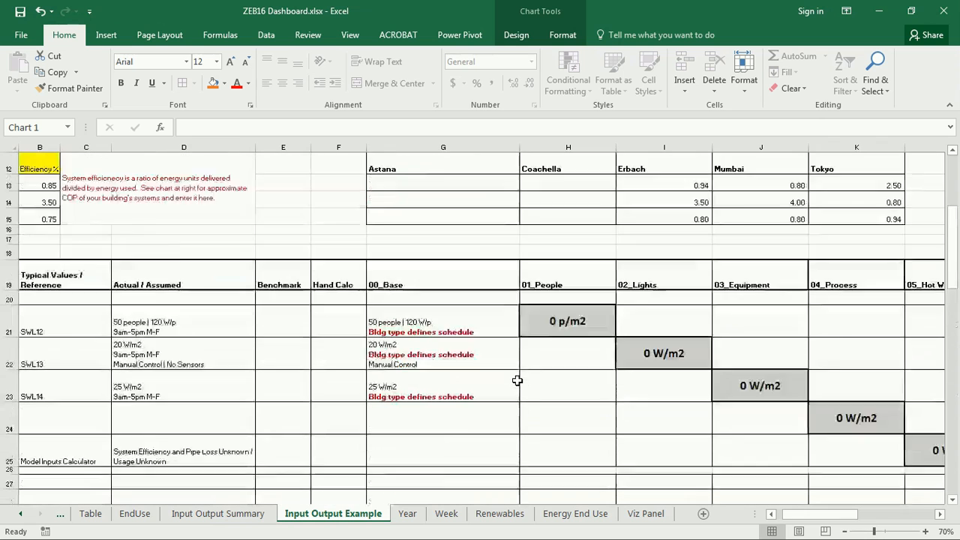
pyautogui.scroll(-4, 714, 416)
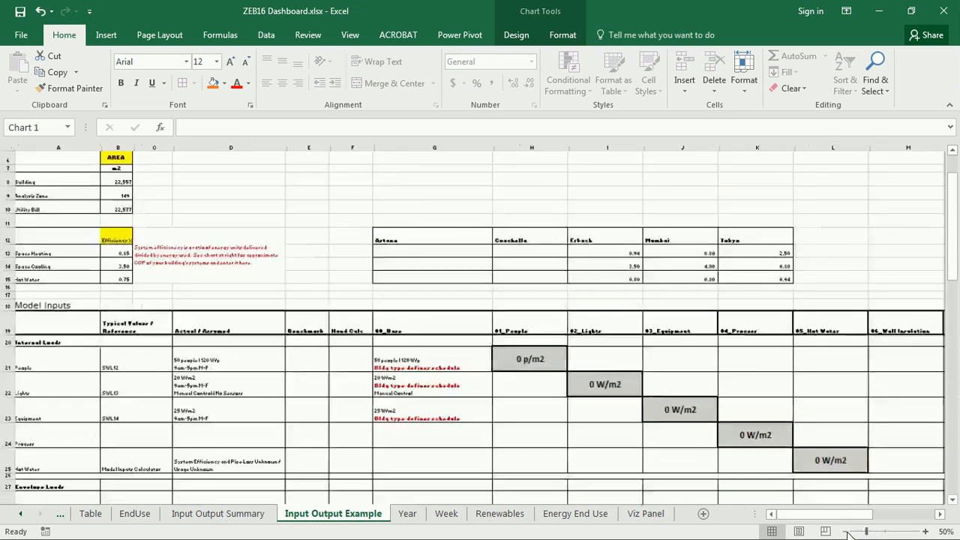
pyautogui.scroll(-4, 714, 417)
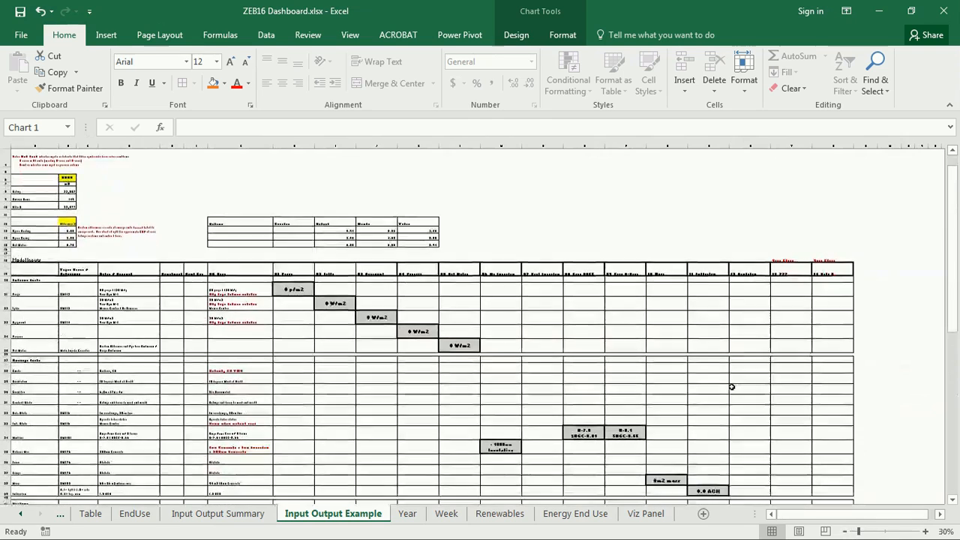
pyautogui.scroll(-2, 733, 387)
pyautogui.scroll(2, 732, 387)
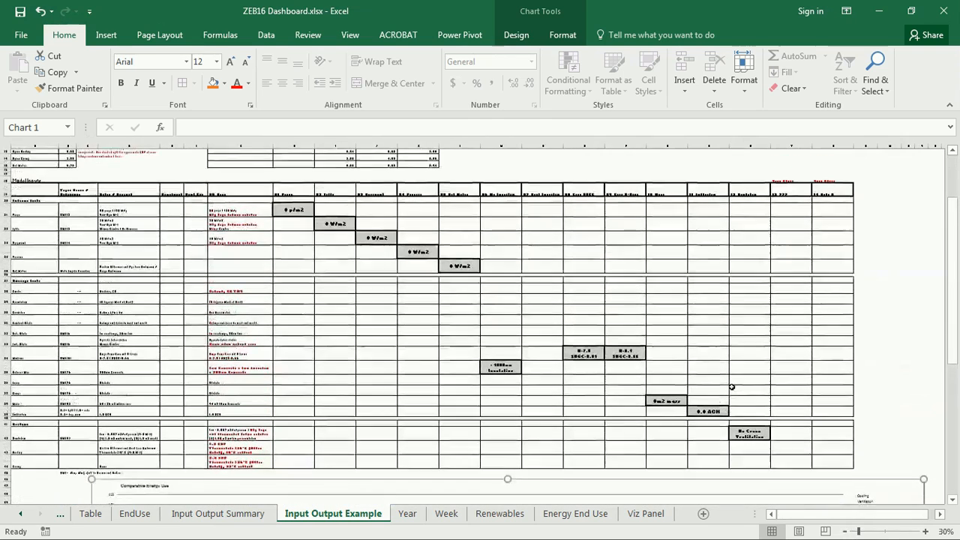
pyautogui.moveTo(233, 191); pyautogui.dragTo(231, 469)
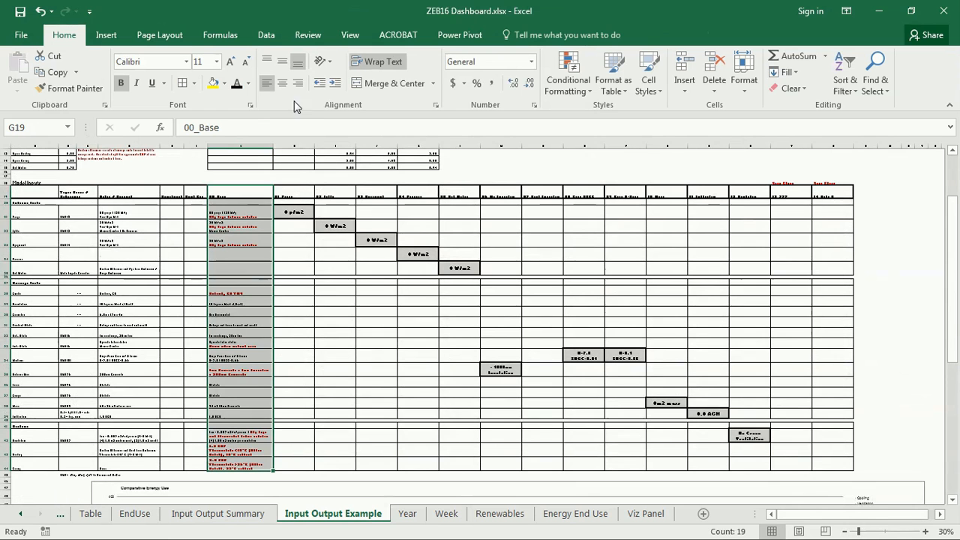
# Step: Highlight the 01_People, 02_Lights and 03_Equipment columns and go through the diagonal of shaded internal load inputs in Model Inputs
pyautogui.click(297, 142)
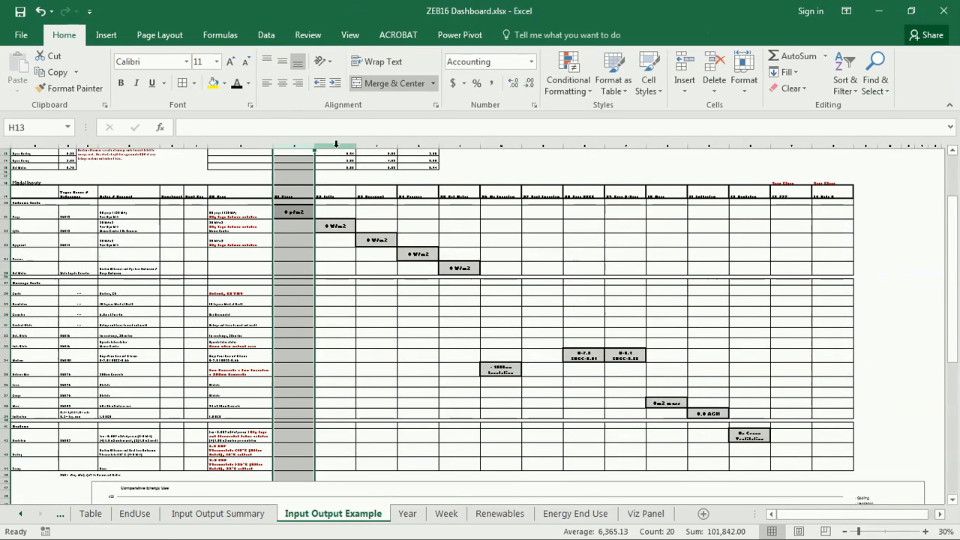
pyautogui.click(332, 141)
pyautogui.click(384, 142)
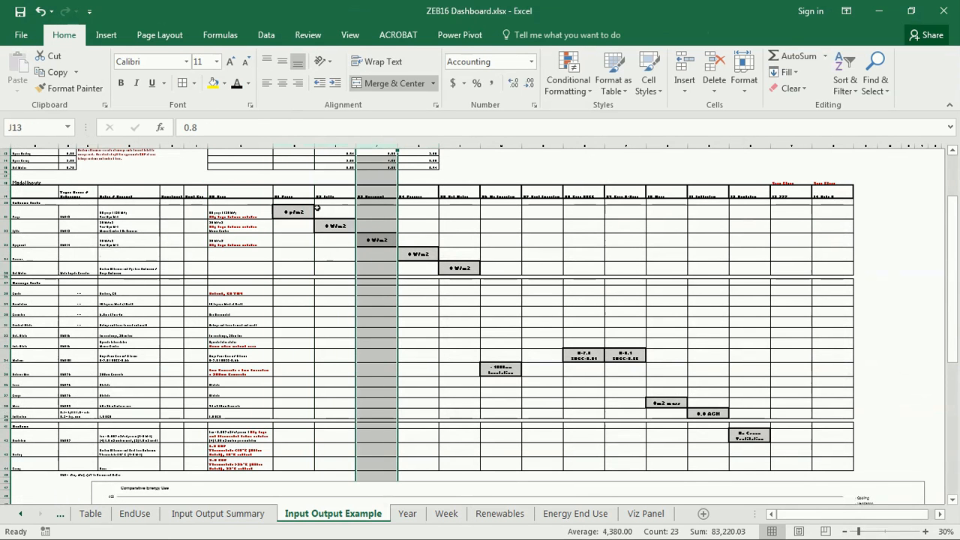
pyautogui.click(290, 213)
pyautogui.click(333, 226)
pyautogui.click(375, 240)
pyautogui.click(417, 254)
pyautogui.click(478, 259)
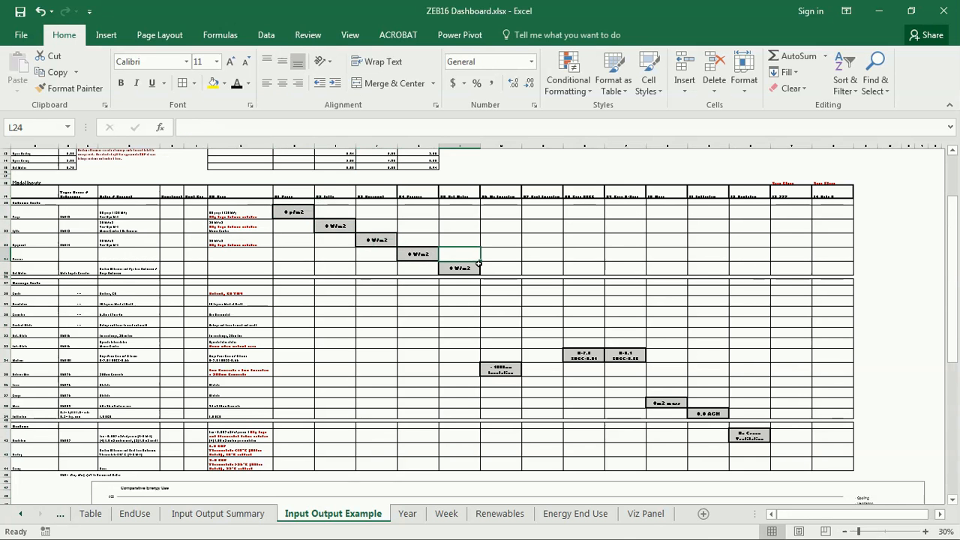
# Step: Examine the 02_Lights run's Lights, People and Equipment inputs beside the 00_Base inputs at 80% zoom
pyautogui.click(294, 215)
pyautogui.click(925, 531)
pyautogui.click(926, 531)
pyautogui.click(926, 531)
pyautogui.click(926, 531)
pyautogui.click(926, 531)
pyautogui.scroll(2, 150, 302)
pyautogui.click(167, 319)
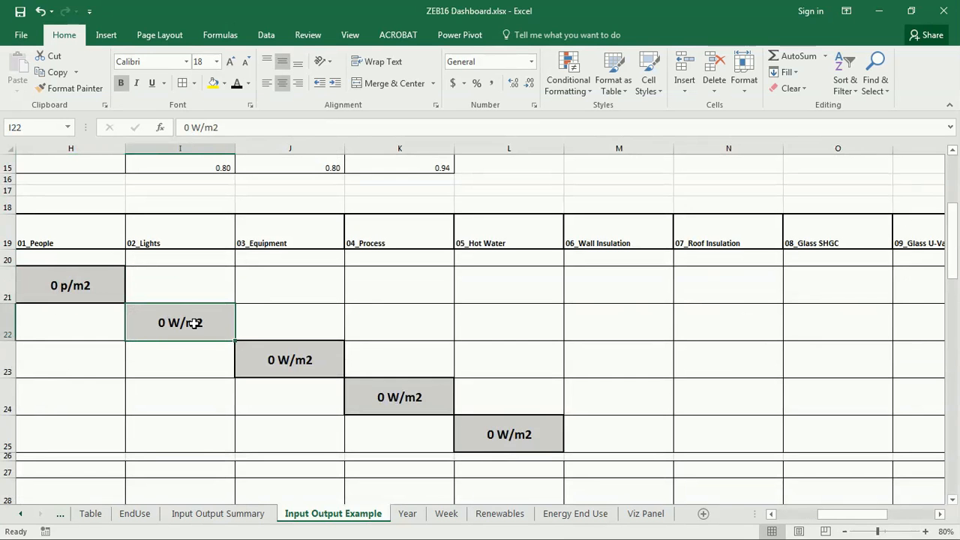
pyautogui.moveTo(855, 514); pyautogui.dragTo(850, 516)
pyautogui.click(457, 282)
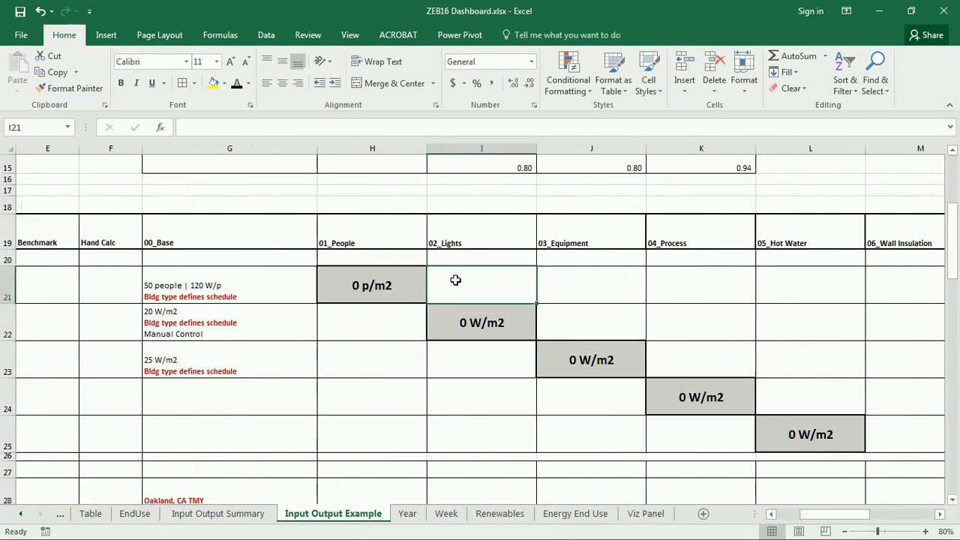
pyautogui.click(487, 363)
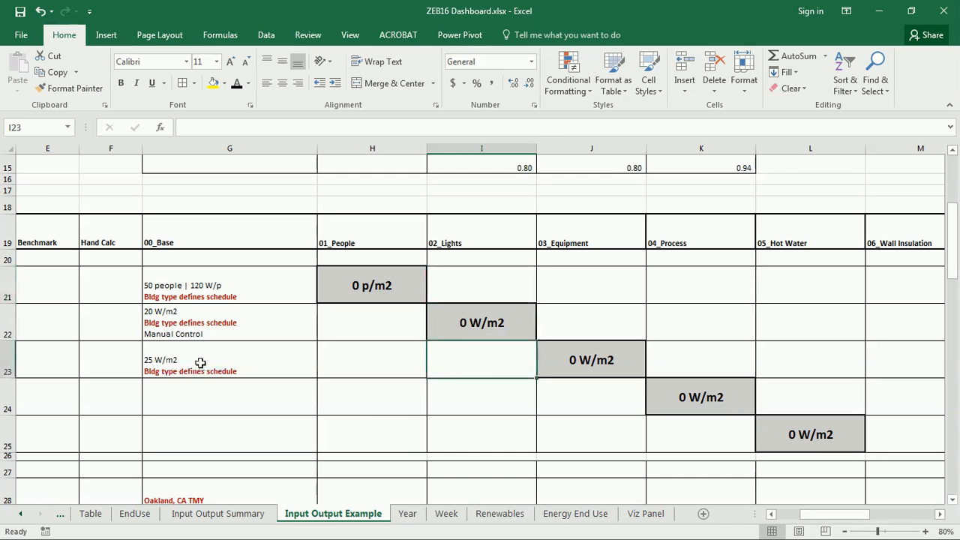
# Step: Examine the diagonal of shaded input changes across all runs in the Model Inputs table at 30% zoom
pyautogui.click(469, 321)
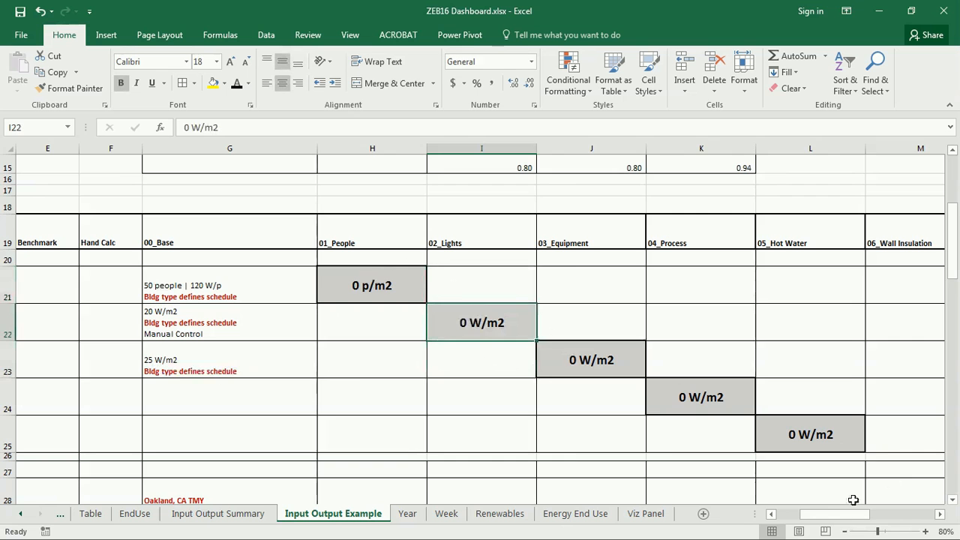
pyautogui.click(845, 531)
pyautogui.click(845, 531)
pyautogui.click(845, 531)
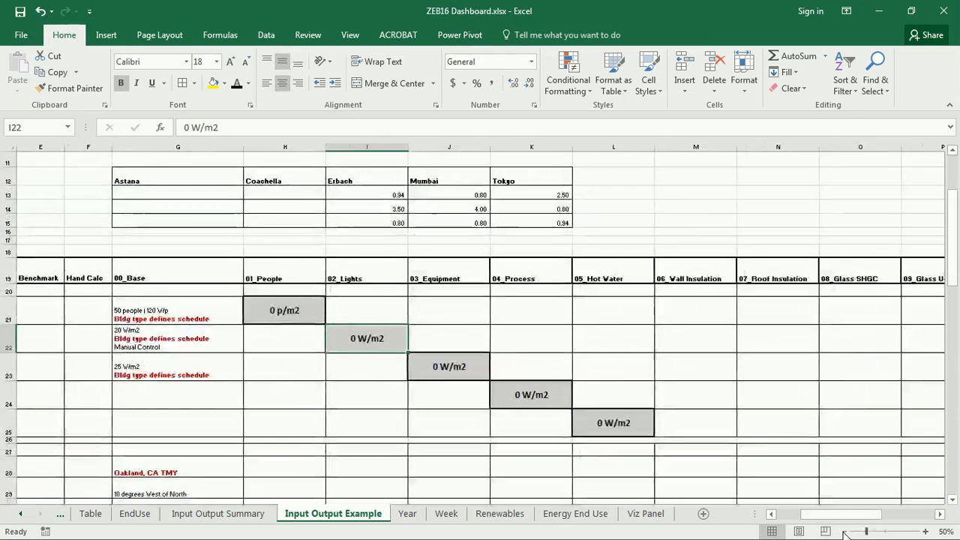
pyautogui.scroll(-2, 840, 435)
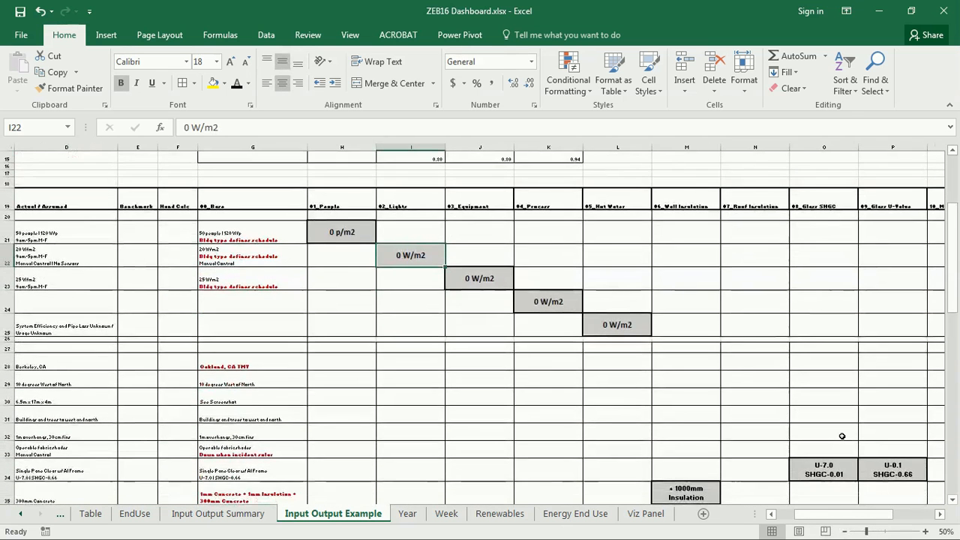
pyautogui.scroll(-1, 840, 437)
pyautogui.moveTo(855, 517); pyautogui.dragTo(879, 522)
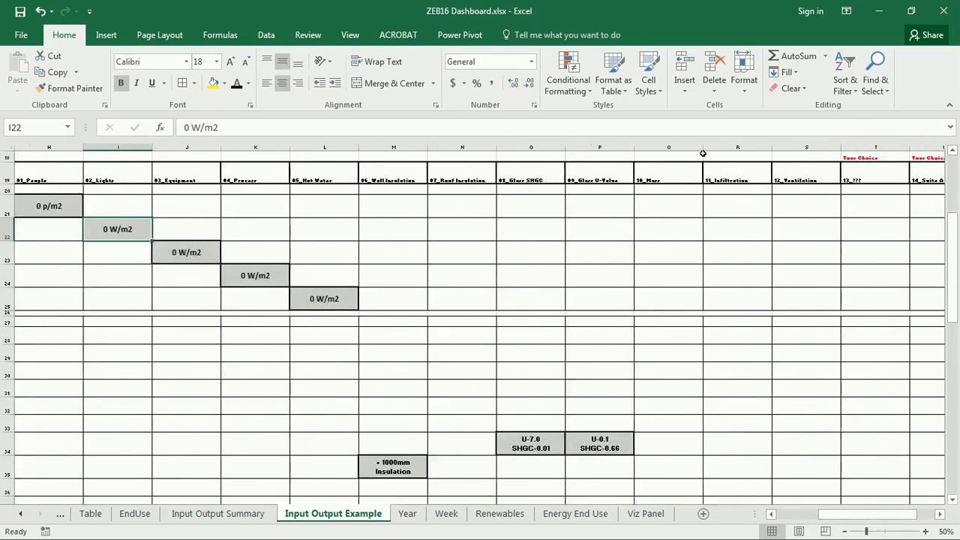
pyautogui.scroll(-3, 598, 348)
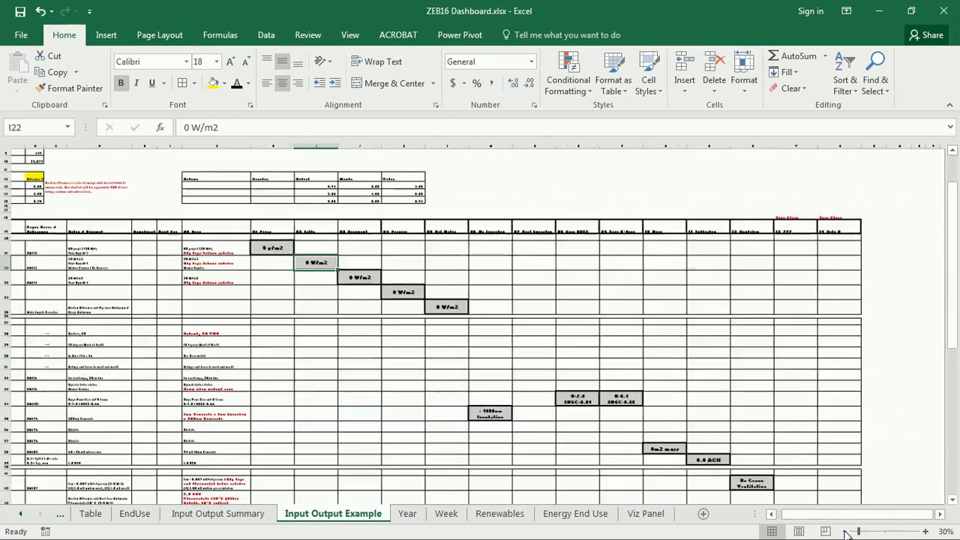
pyautogui.scroll(-1, 678, 302)
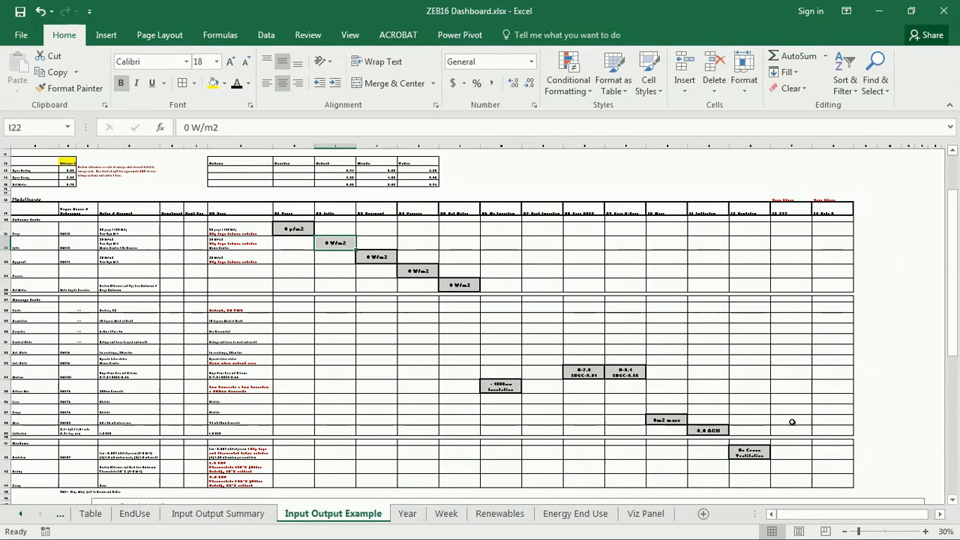
pyautogui.click(908, 373)
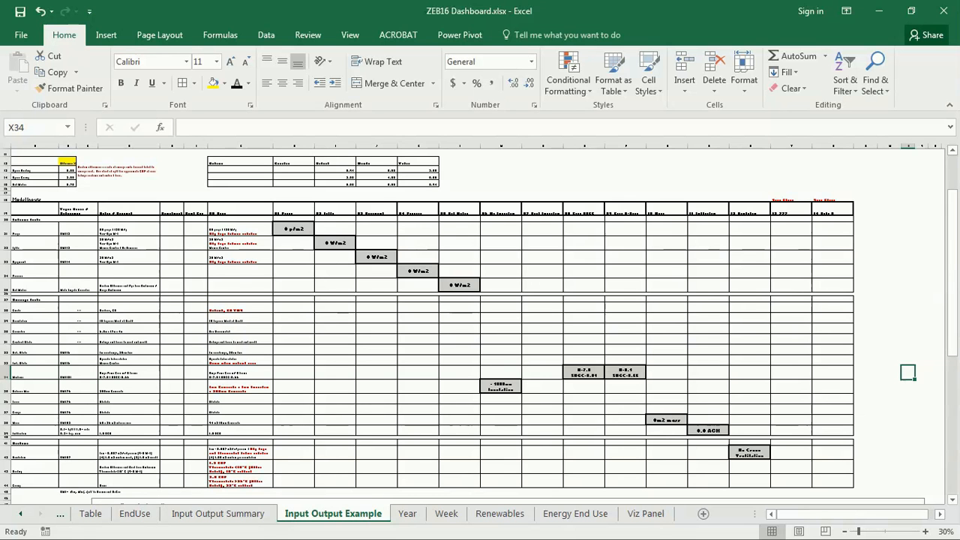
# Step: Switch to the IDF Editor and go through the internal load classes from People to HotWaterEquipment
pyautogui.click(880, 11)
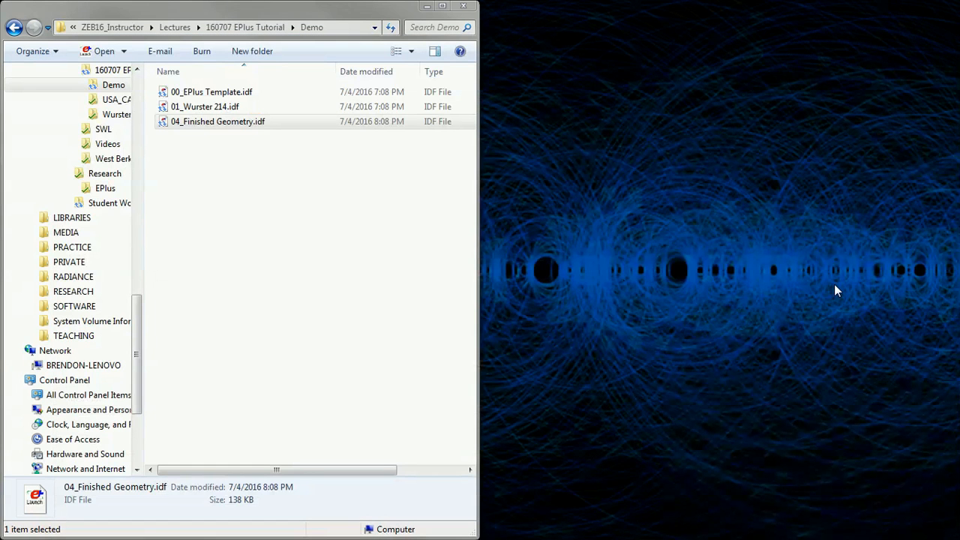
pyautogui.hotkey('alt', 'Tab')
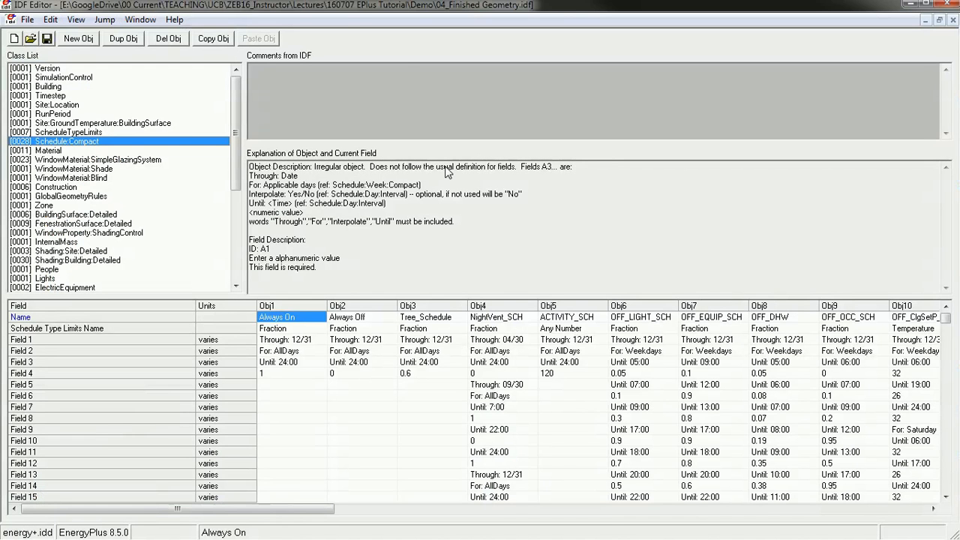
pyautogui.moveTo(236, 93); pyautogui.dragTo(235, 127)
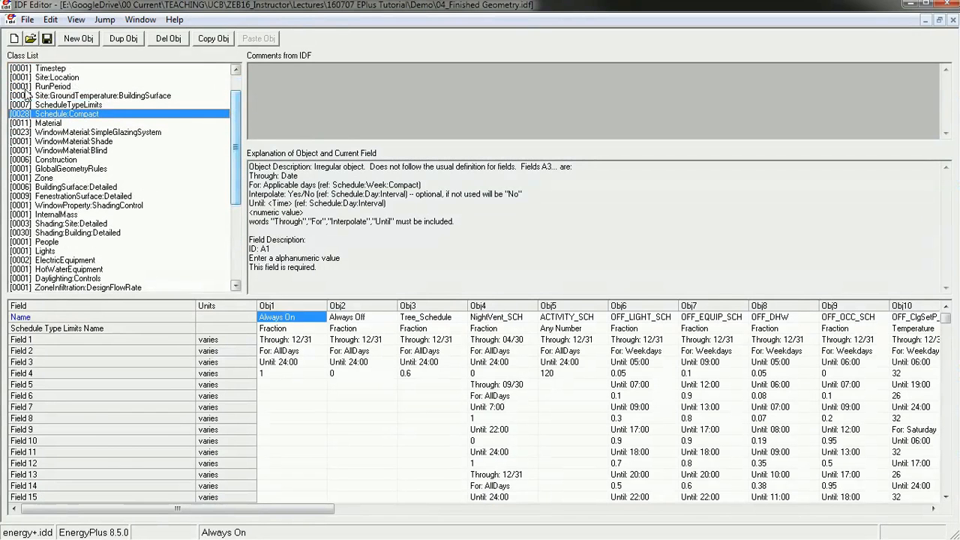
pyautogui.click(46, 243)
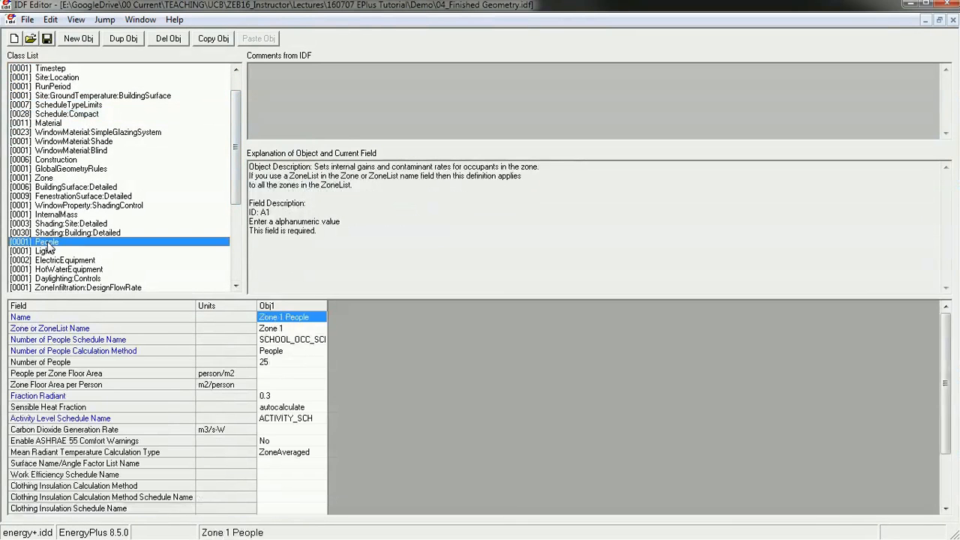
pyautogui.press('Down')
pyautogui.press('Down')
pyautogui.press('Down')
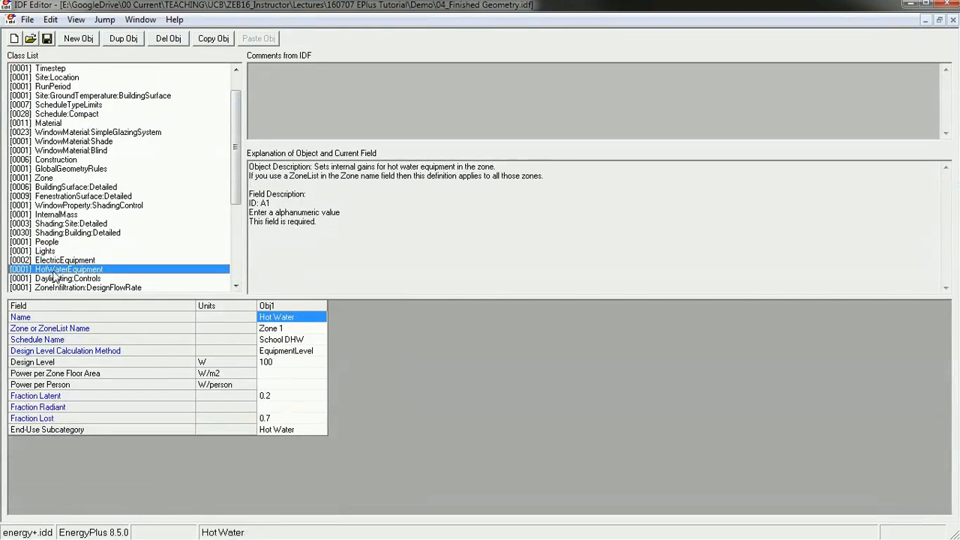
# Step: View the People class with an enlarged field table and wider object column, examining its zone and people schedule fields
pyautogui.click(46, 242)
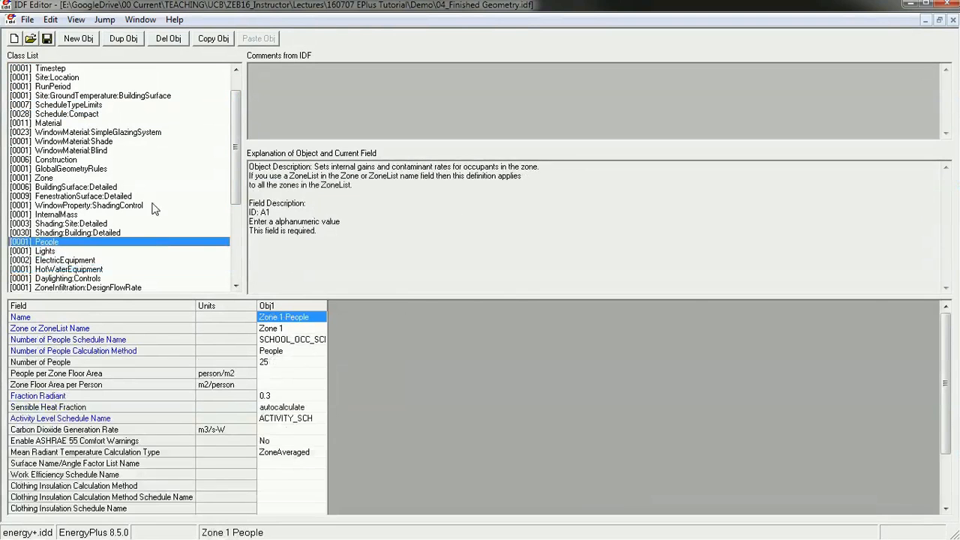
pyautogui.moveTo(355, 296); pyautogui.dragTo(386, 223)
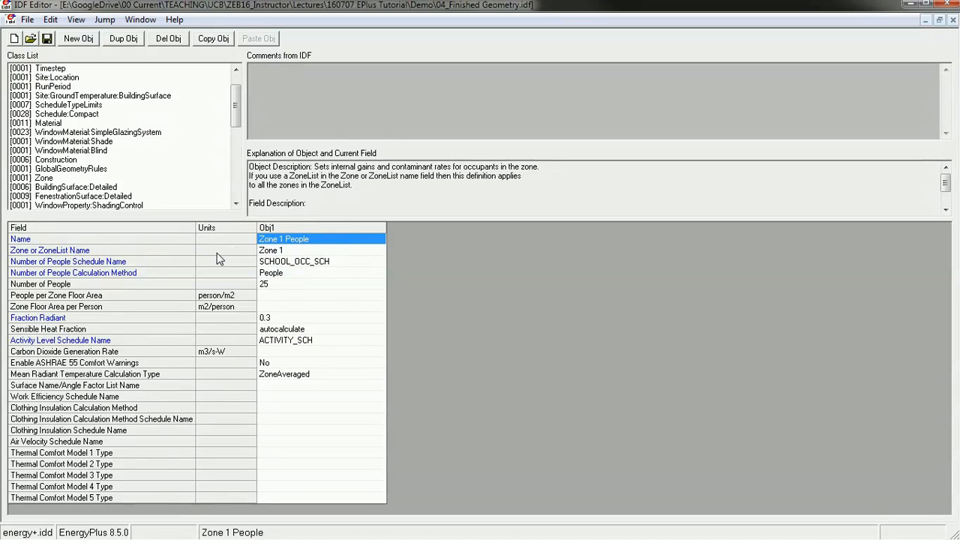
pyautogui.click(314, 254)
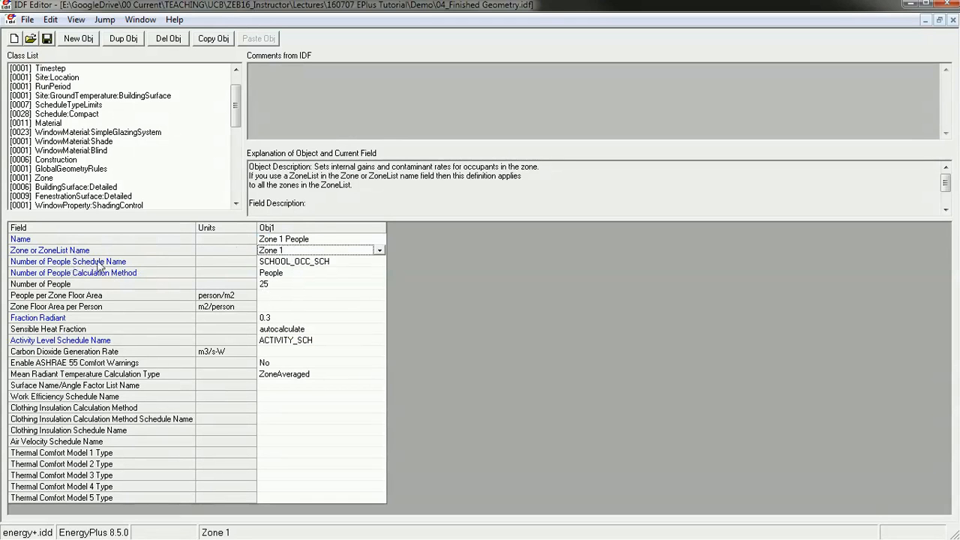
pyautogui.click(300, 262)
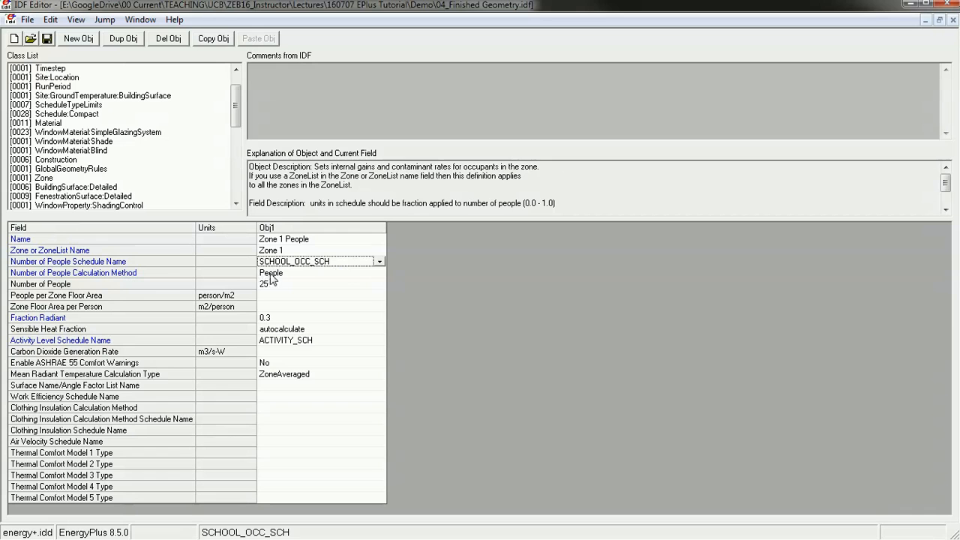
# Step: Examine the people calculation method choices, keeping People, and compare the matching count, people-per-area and area-per-person fields
pyautogui.click(270, 274)
pyautogui.click(381, 273)
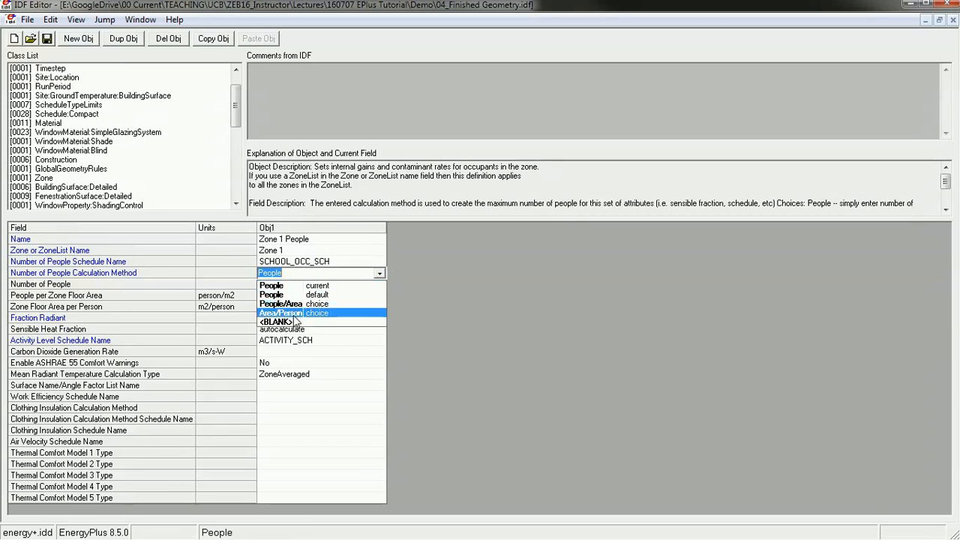
pyautogui.click(302, 294)
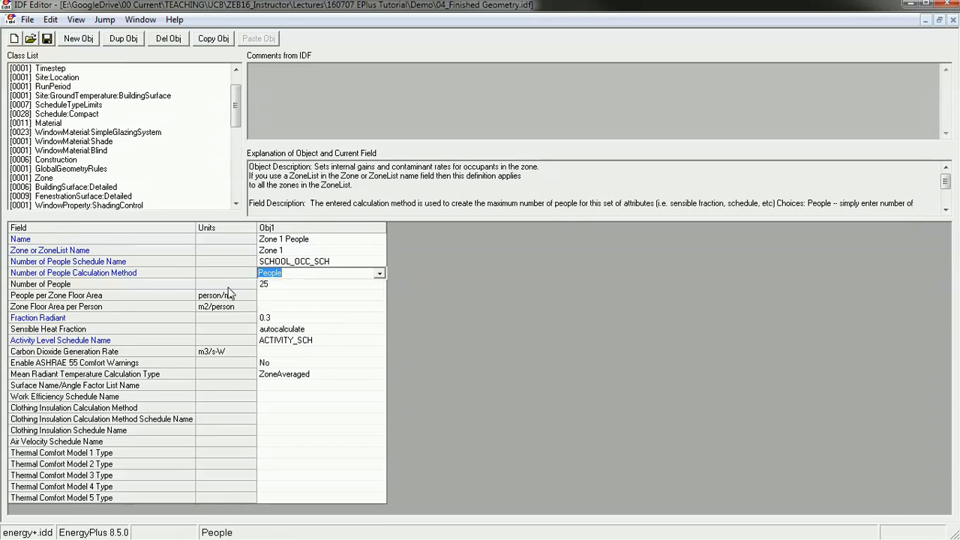
pyautogui.click(306, 287)
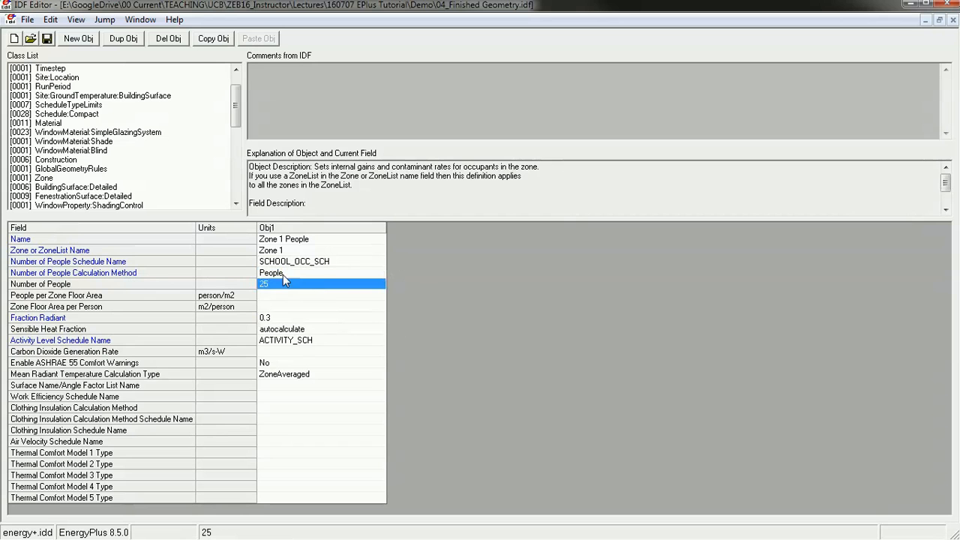
pyautogui.click(29, 298)
pyautogui.click(25, 308)
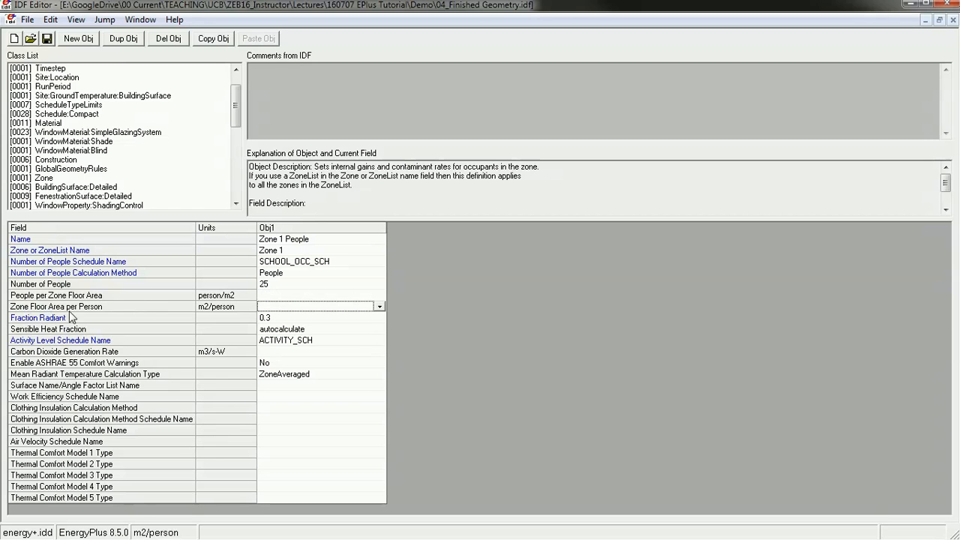
pyautogui.click(290, 274)
# Step: Set the Number of People for the Zone 1 People object to 17
pyautogui.click(286, 287)
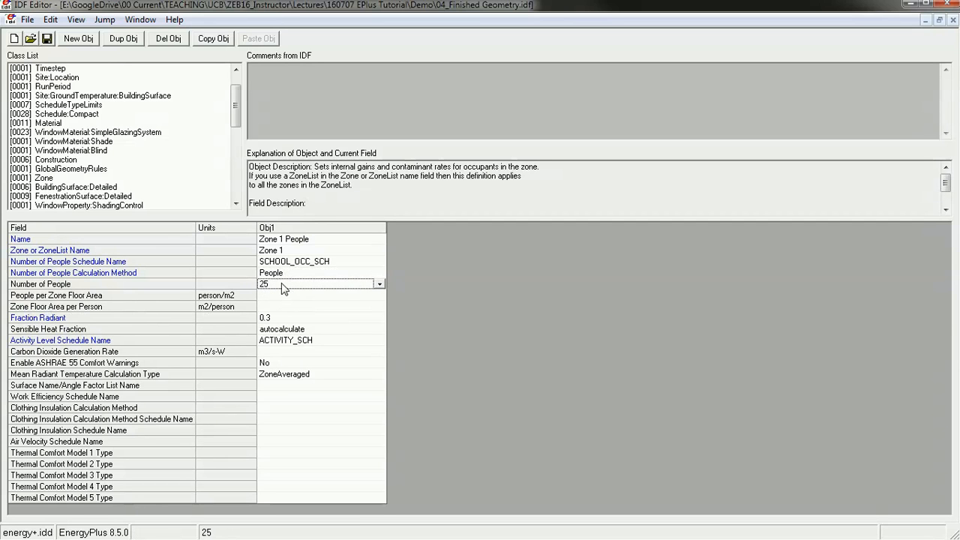
pyautogui.click(283, 288)
pyautogui.write('1')
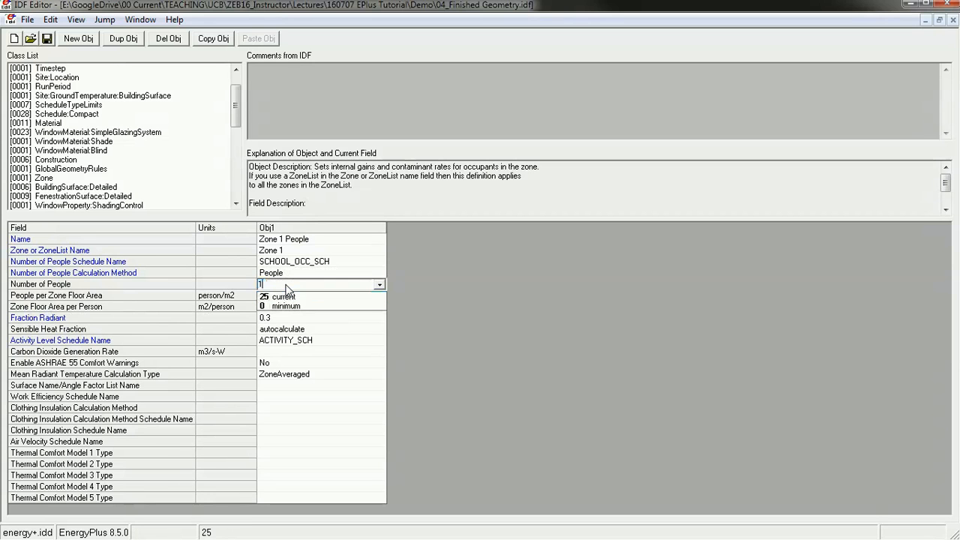
pyautogui.write('7')
pyautogui.press('Return')
pyautogui.click(269, 290)
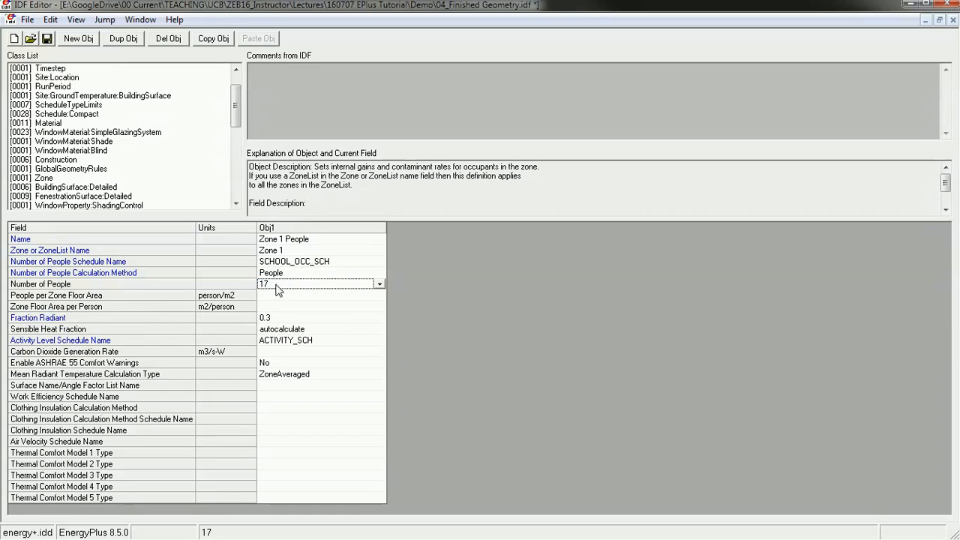
# Step: Set People per Zone Floor Area for the Zone 1 People object to .1 person/m2
pyautogui.click(273, 295)
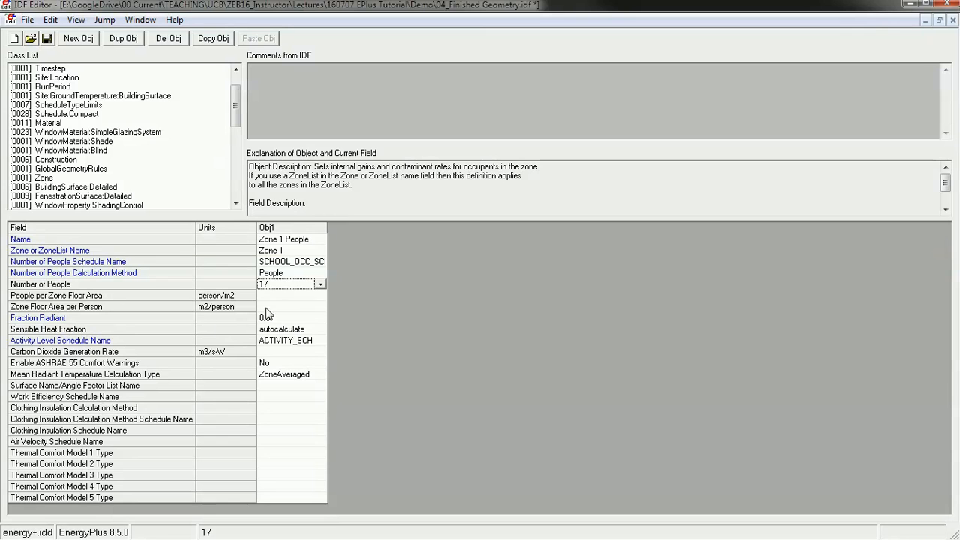
pyautogui.click(290, 294)
pyautogui.click(279, 295)
pyautogui.write('.1')
pyautogui.press('Return')
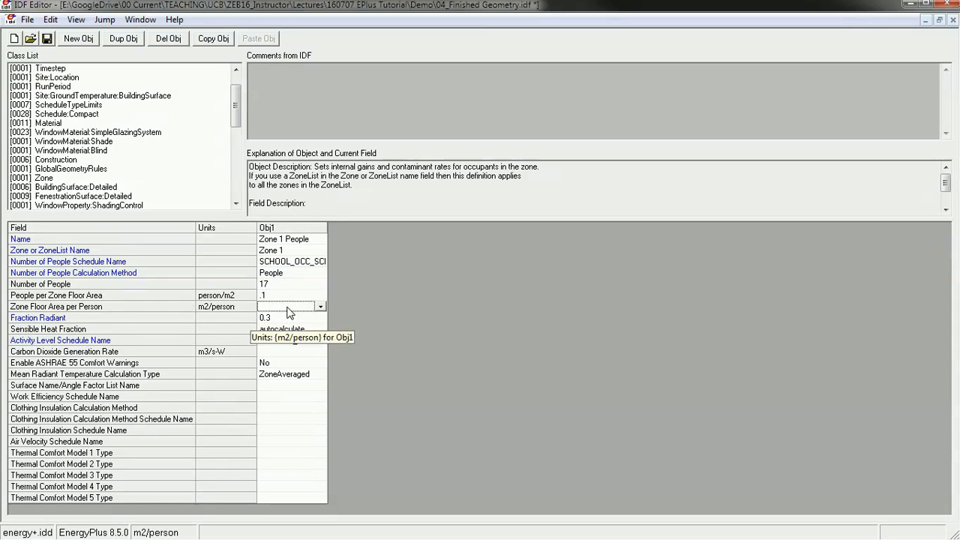
# Step: Set the Number of People Calculation Method to People/Area and keep People per Zone Floor Area at .1
pyautogui.click(289, 274)
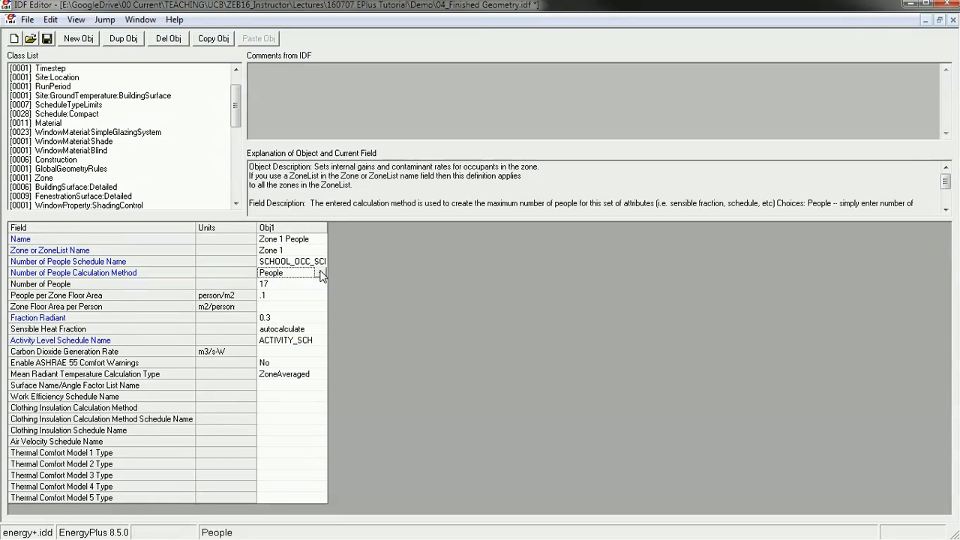
pyautogui.click(321, 274)
pyautogui.click(281, 304)
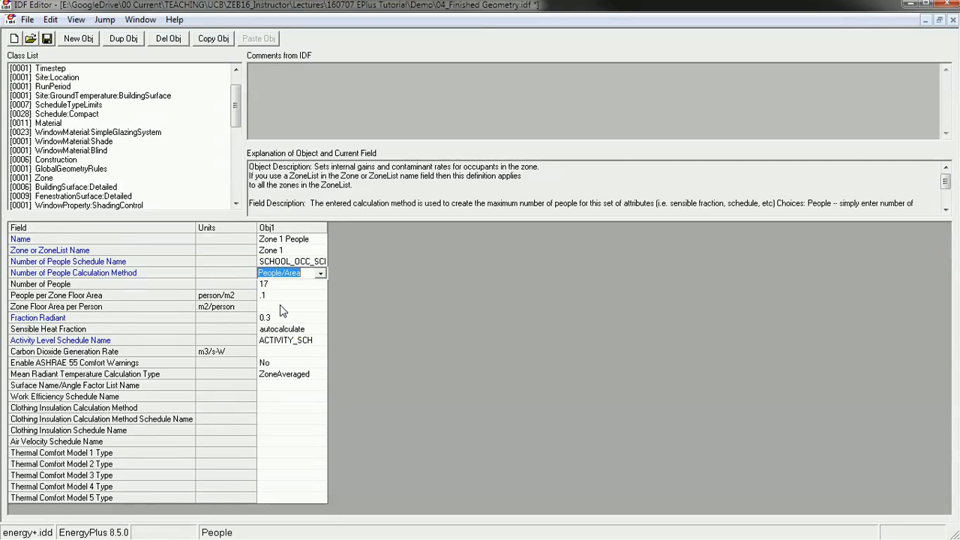
pyautogui.click(300, 288)
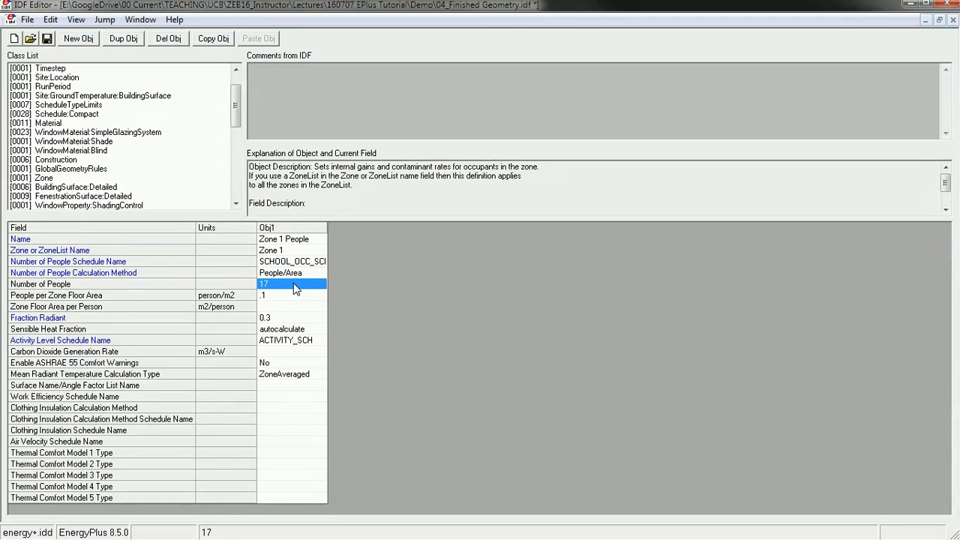
pyautogui.click(287, 274)
pyautogui.click(262, 282)
pyautogui.click(262, 297)
pyautogui.write('.1')
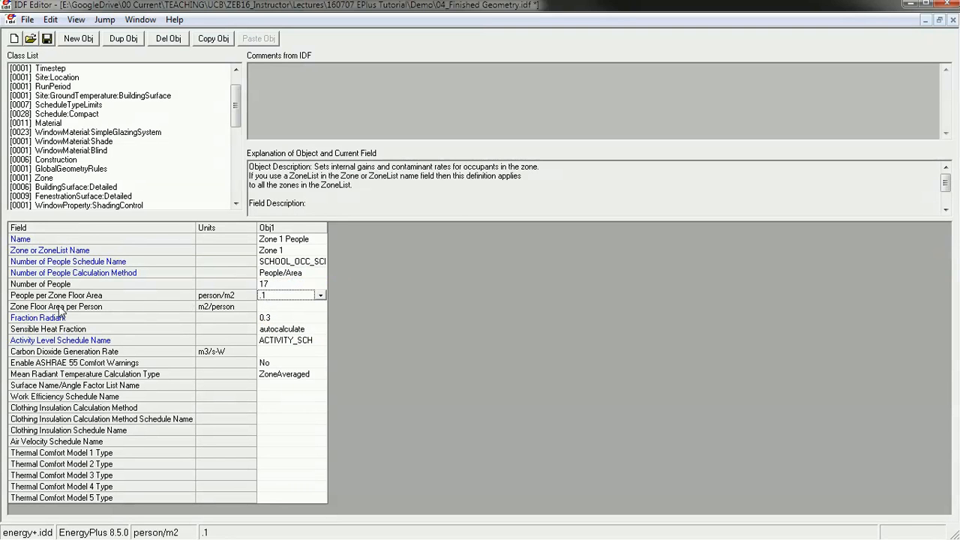
# Step: Set the zone floor area per person to 10 m2/person and the number of people calculation method to Area/Person
pyautogui.click(275, 309)
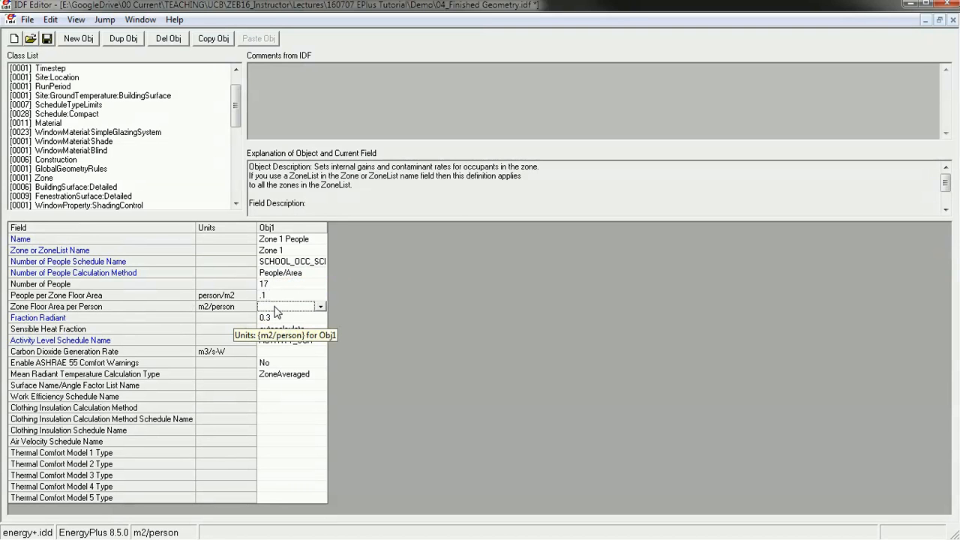
pyautogui.write('10')
pyautogui.press('Return')
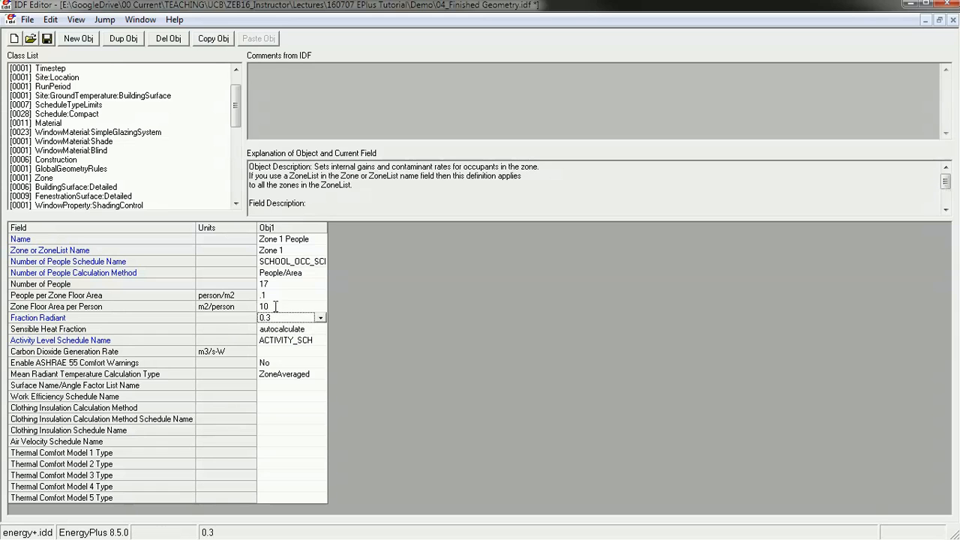
pyautogui.click(303, 275)
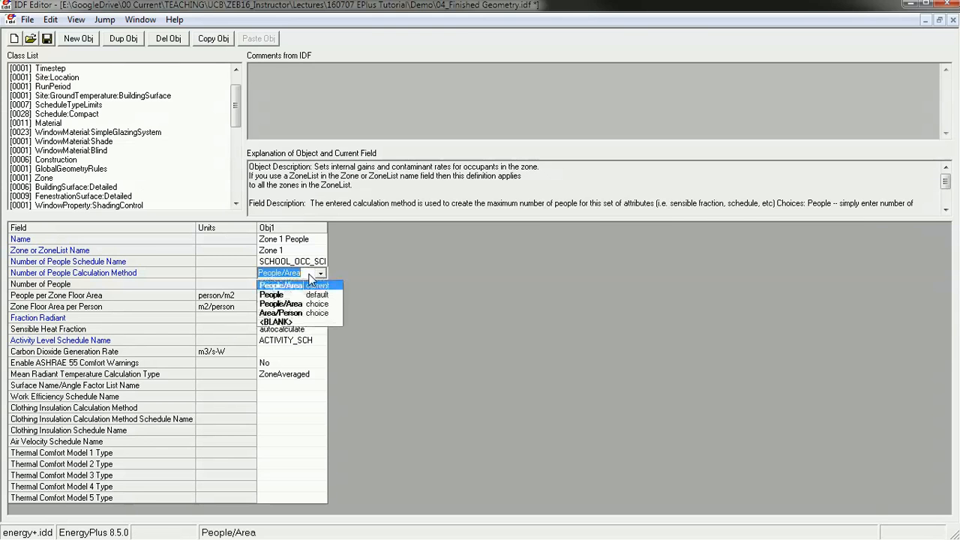
pyautogui.click(294, 315)
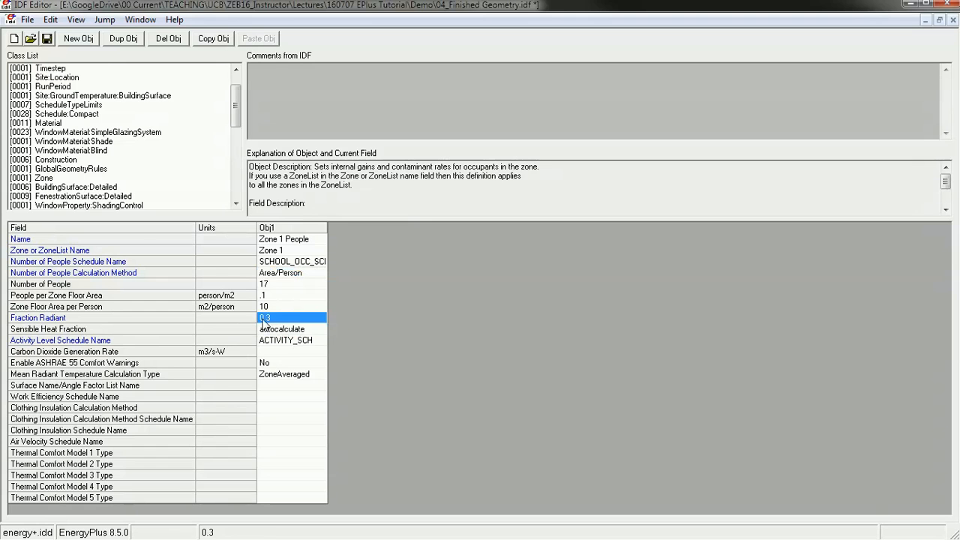
pyautogui.click(271, 286)
pyautogui.click(268, 296)
pyautogui.click(267, 307)
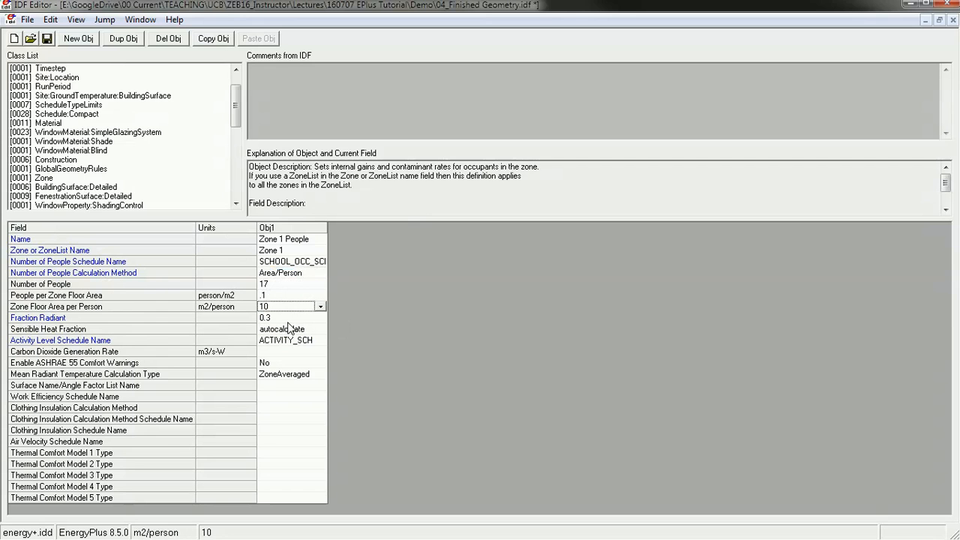
# Step: Review the Lights object's design level calculation method and the electric and hot water equipment objects
pyautogui.moveTo(232, 91); pyautogui.dragTo(238, 129)
pyautogui.click(60, 124)
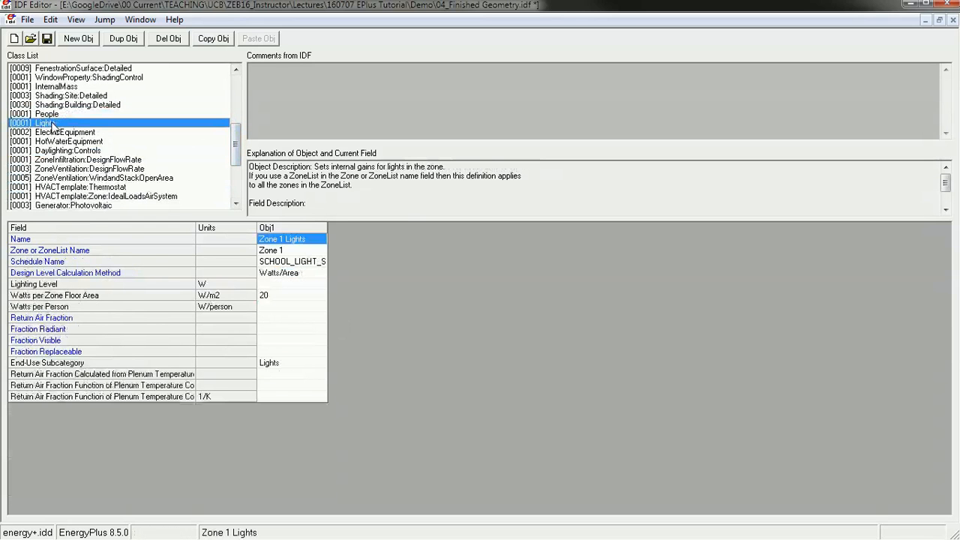
pyautogui.click(39, 274)
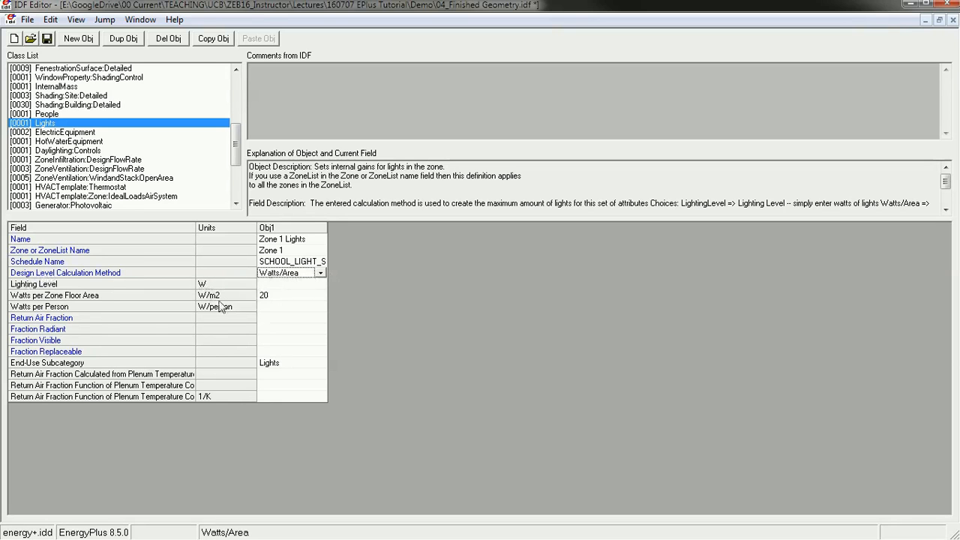
pyautogui.click(74, 135)
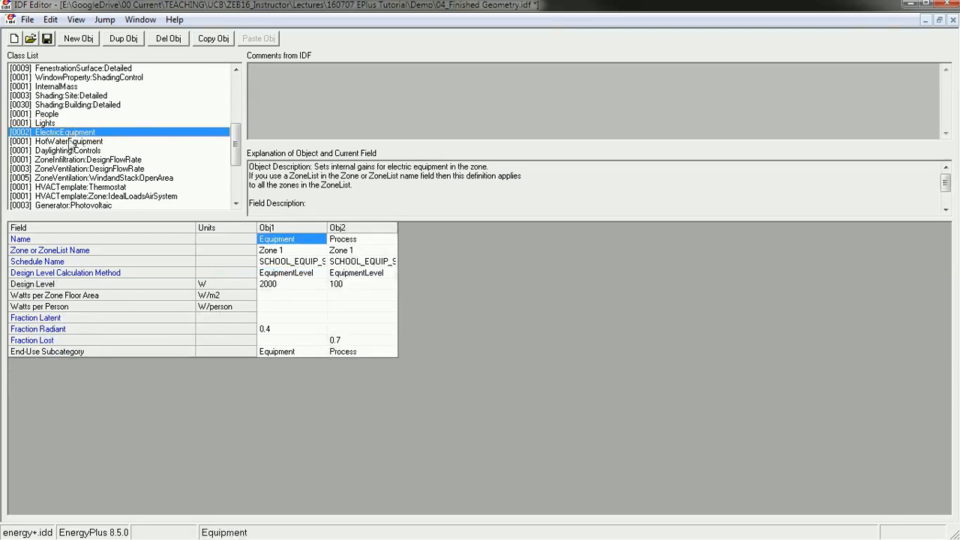
pyautogui.click(71, 141)
pyautogui.click(63, 105)
# Step: Set the Zone 1 People calculation method to People and clear the people per zone floor area and zone floor area per person values
pyautogui.click(63, 113)
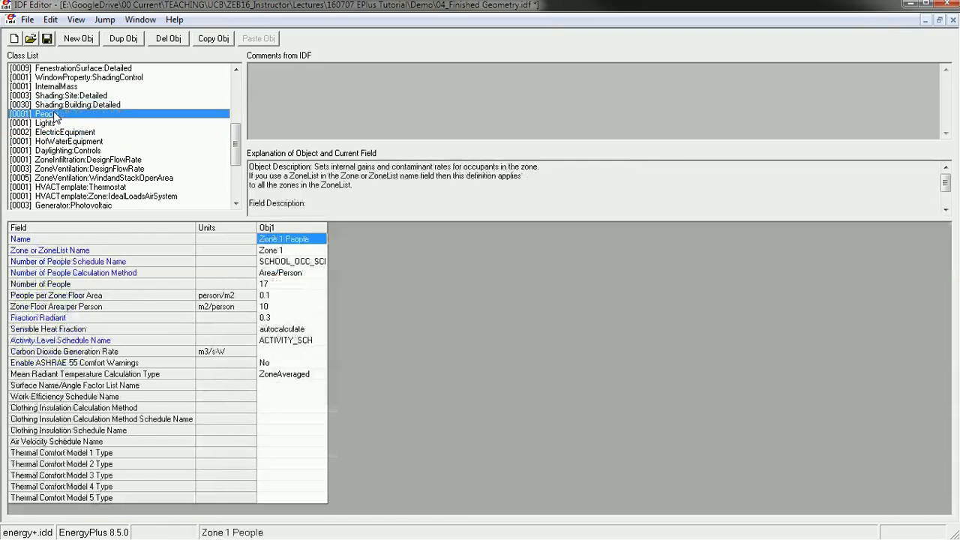
pyautogui.click(298, 274)
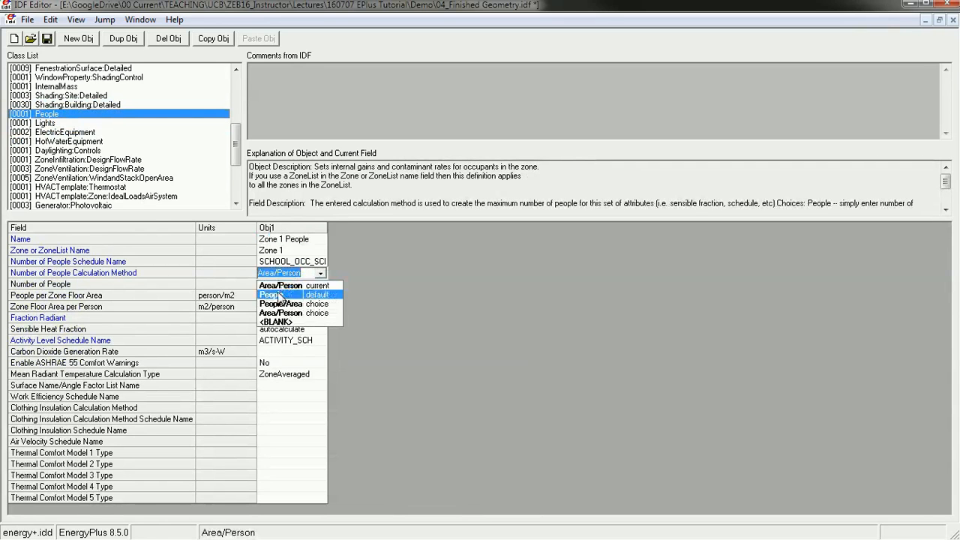
pyautogui.click(282, 292)
pyautogui.click(282, 287)
pyautogui.click(271, 297)
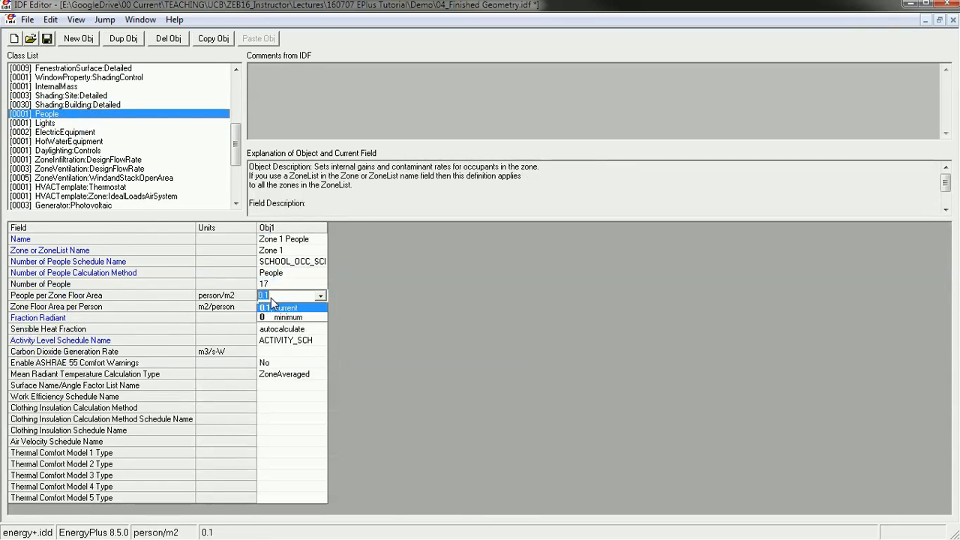
pyautogui.click(267, 311)
pyautogui.press('Delete')
pyautogui.click(267, 309)
pyautogui.click(267, 308)
pyautogui.click(225, 318)
pyautogui.click(225, 318)
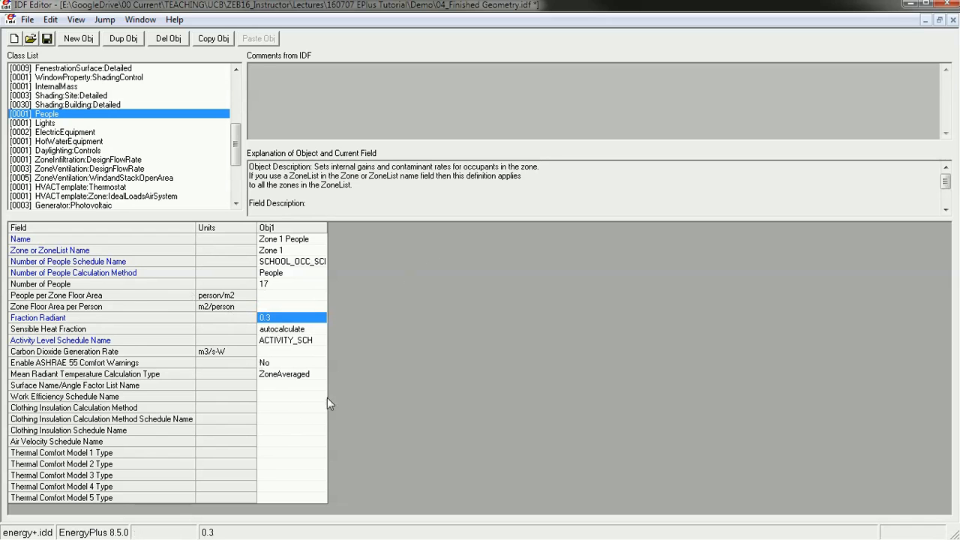
# Step: Examine the People object's fraction radiant, sensible heat fraction, activity and occupancy schedule fields, widening the object column to read the full names
pyautogui.click(279, 319)
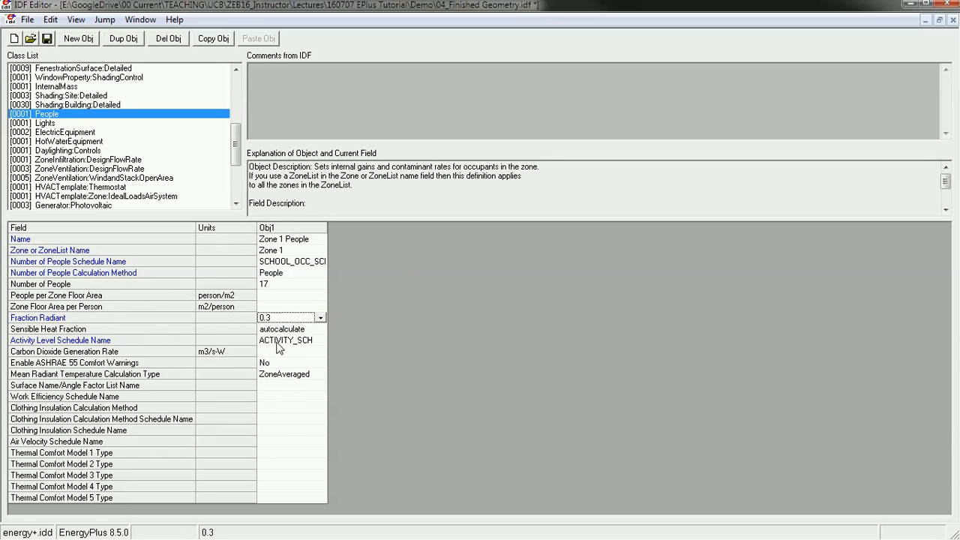
pyautogui.click(273, 330)
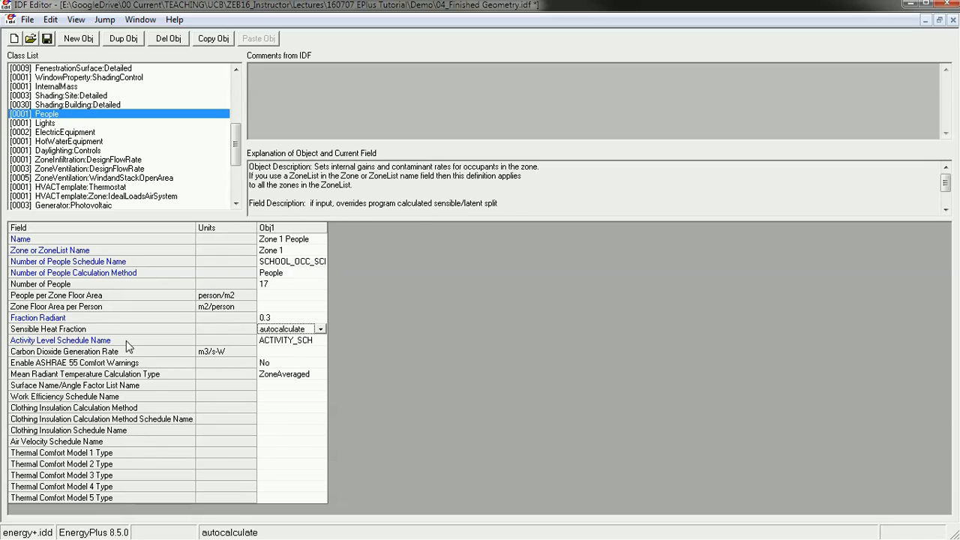
pyautogui.click(294, 342)
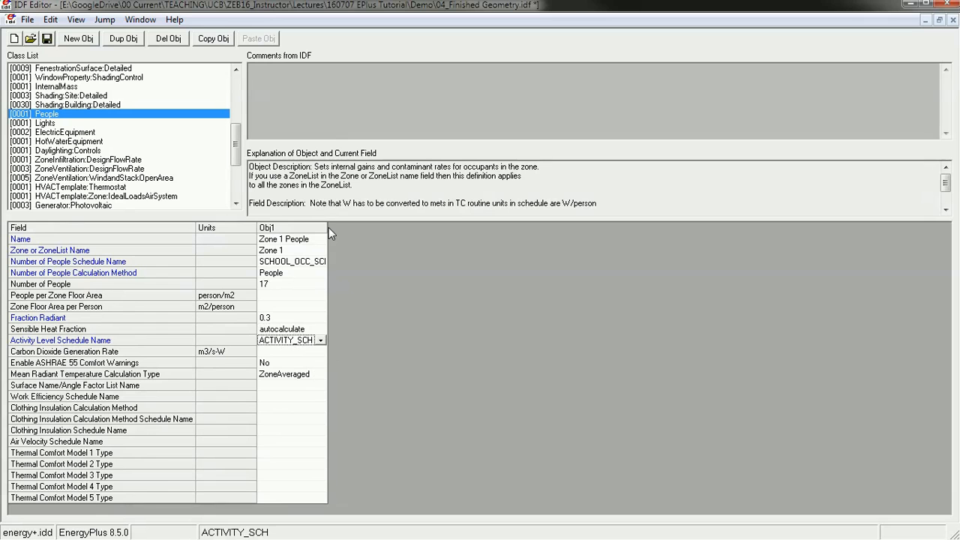
pyautogui.moveTo(327, 225); pyautogui.dragTo(365, 225)
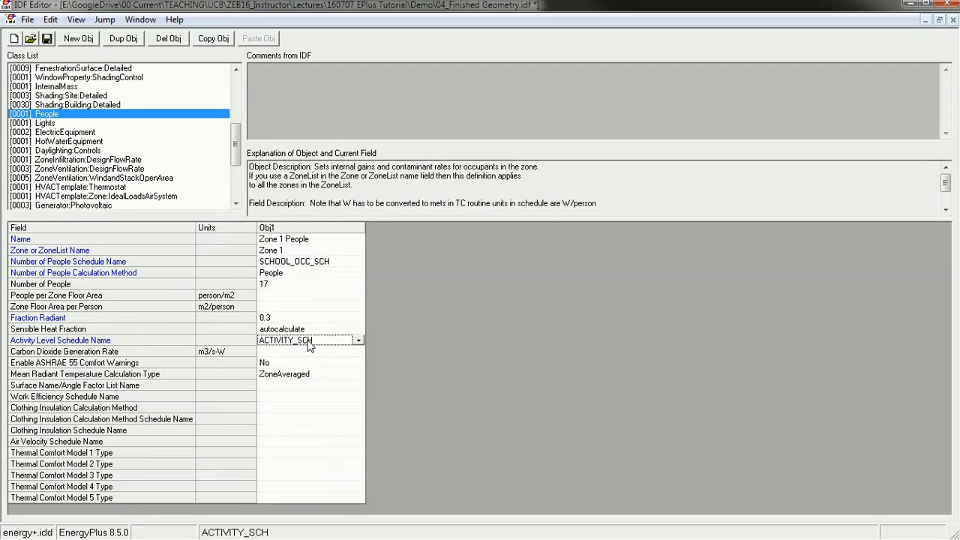
pyautogui.click(334, 263)
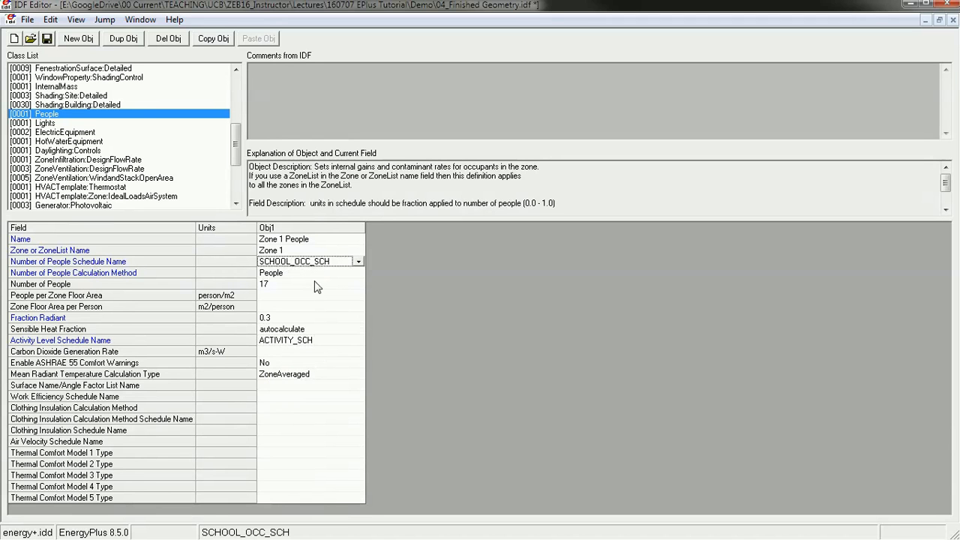
pyautogui.click(283, 341)
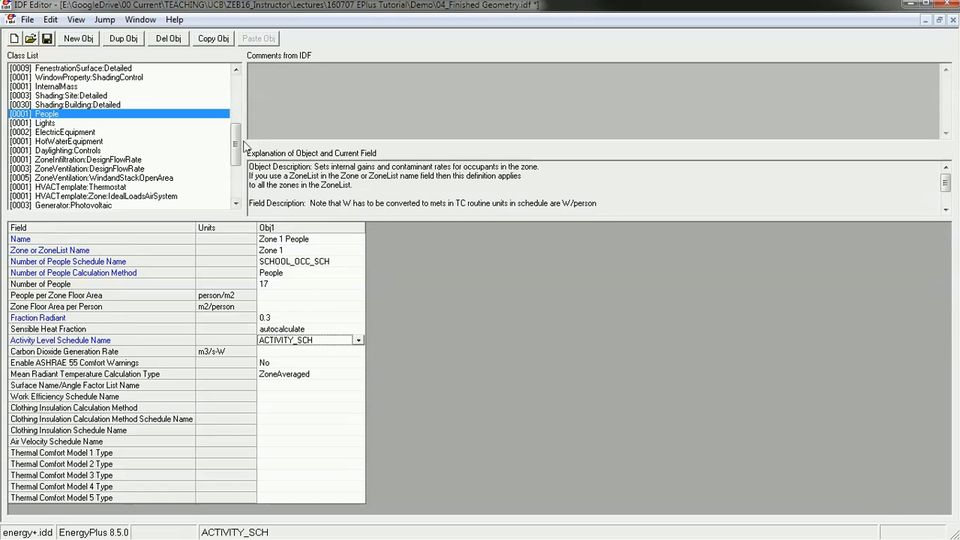
# Step: Show the Schedule:Compact objects and widen the ACTIVITY_SCH column
pyautogui.moveTo(237, 151); pyautogui.dragTo(238, 105)
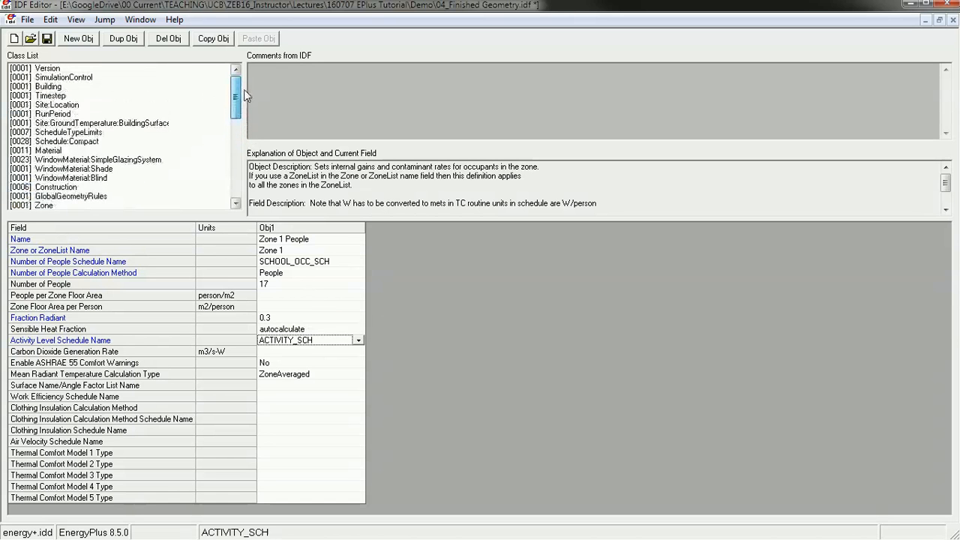
pyautogui.click(60, 142)
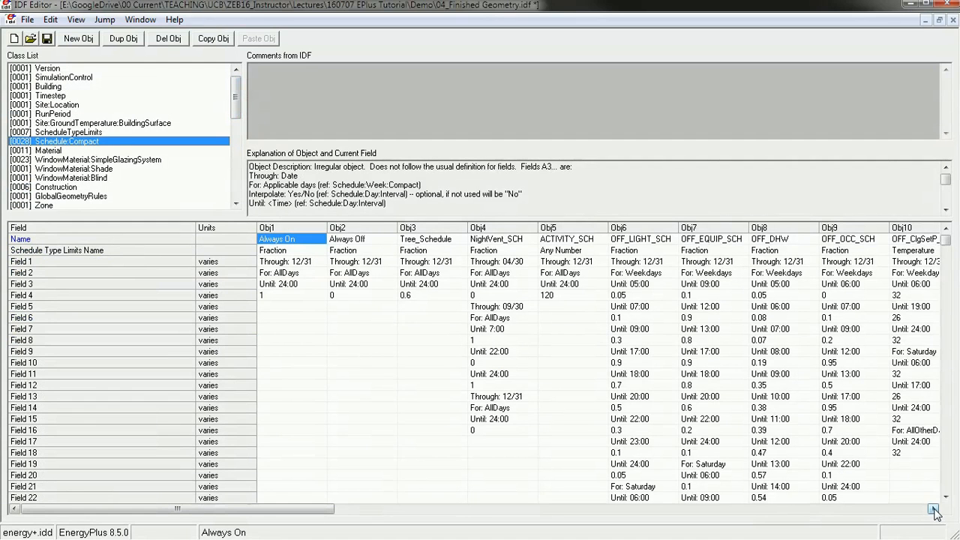
pyautogui.click(582, 230)
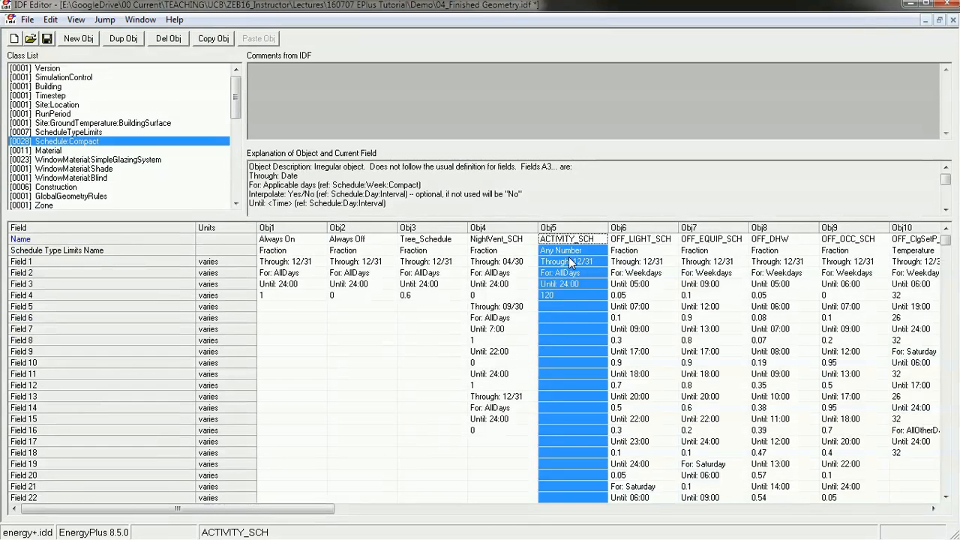
pyautogui.click(569, 239)
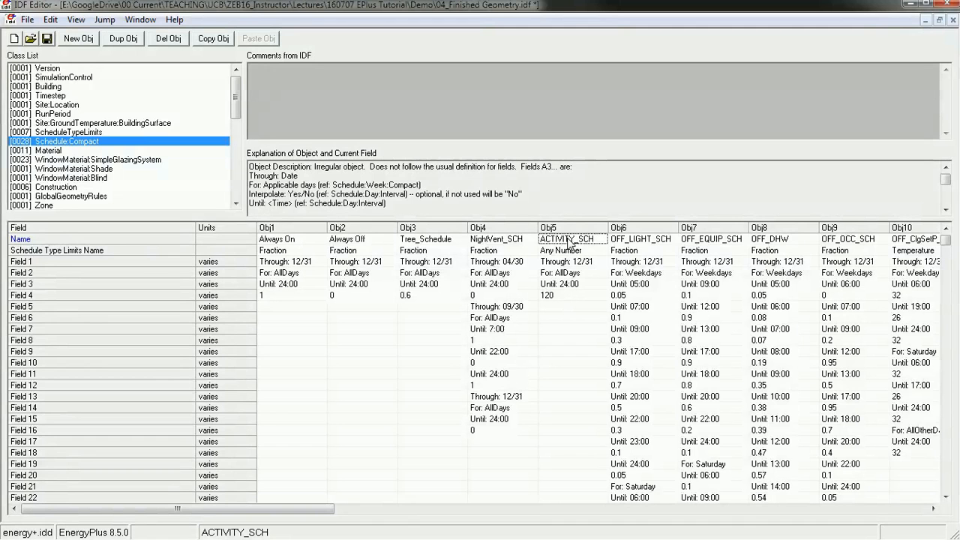
pyautogui.moveTo(606, 227); pyautogui.dragTo(647, 227)
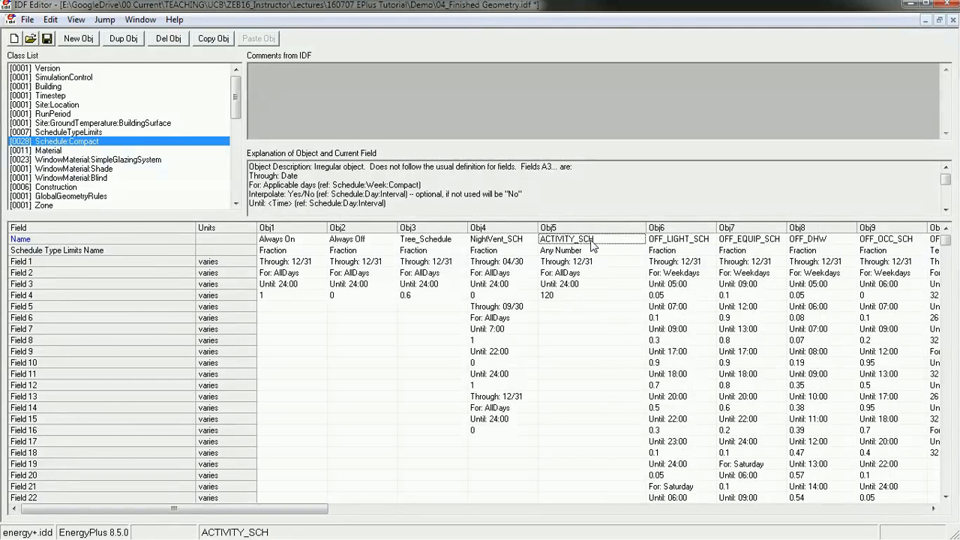
# Step: Examine the ACTIVITY_SCH schedule's type limits and its all-day activity level value in Field 4
pyautogui.click(569, 253)
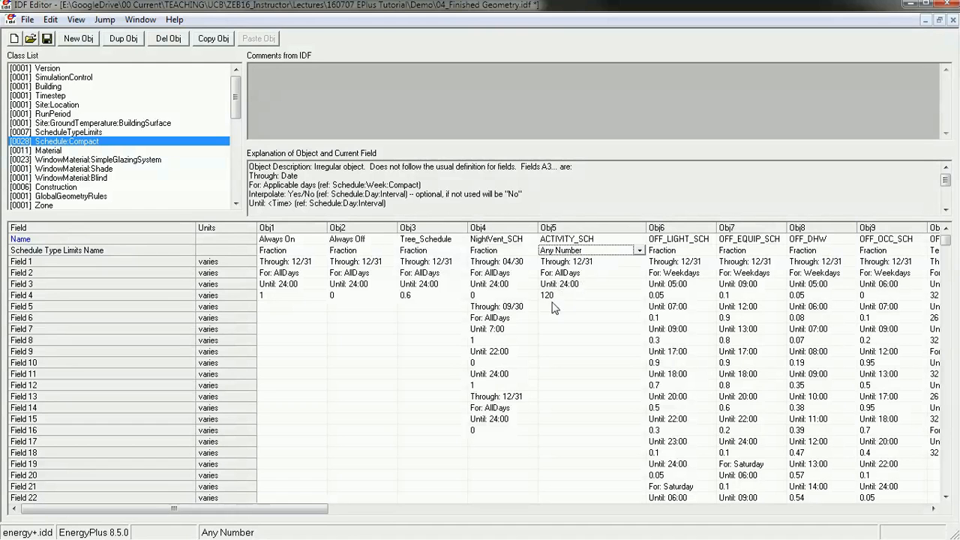
pyautogui.click(557, 298)
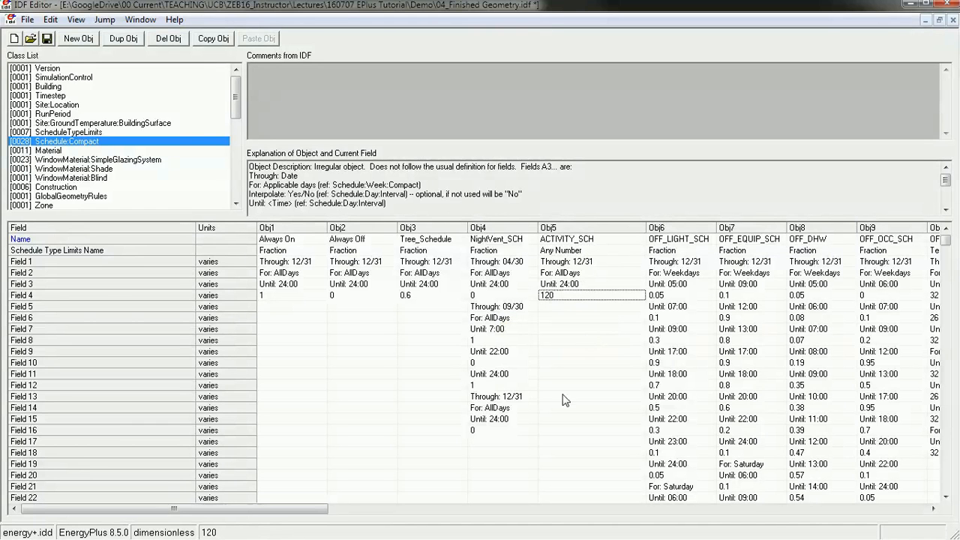
pyautogui.click(563, 251)
pyautogui.click(551, 297)
pyautogui.click(571, 228)
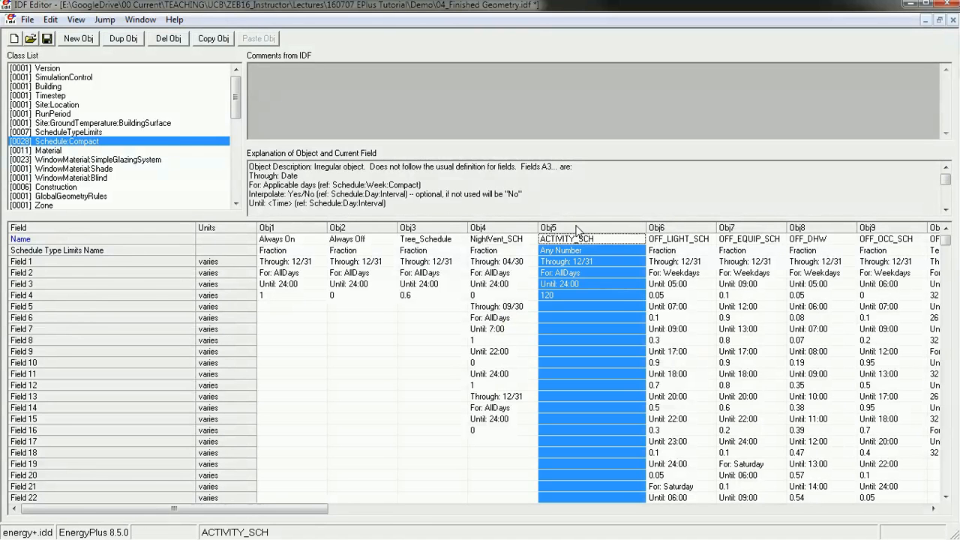
pyautogui.click(556, 297)
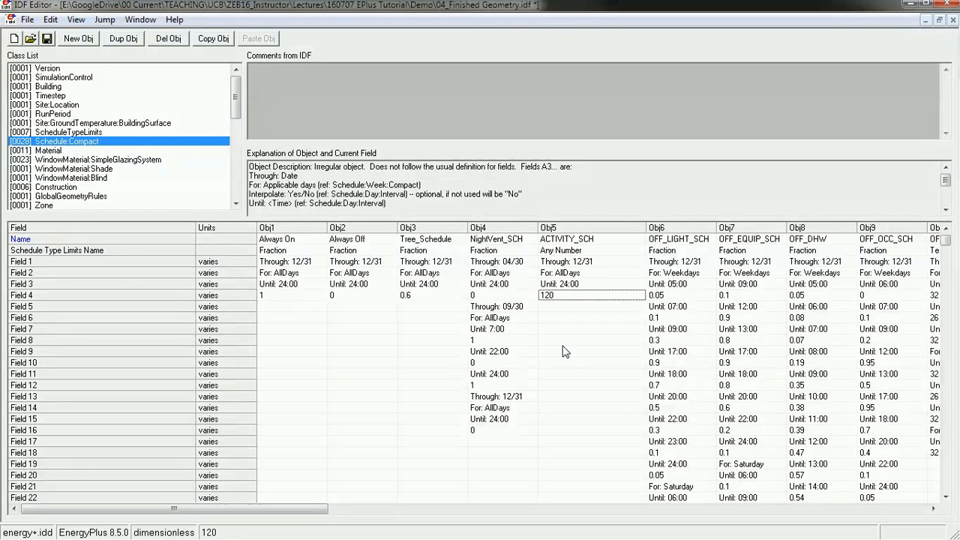
pyautogui.click(577, 228)
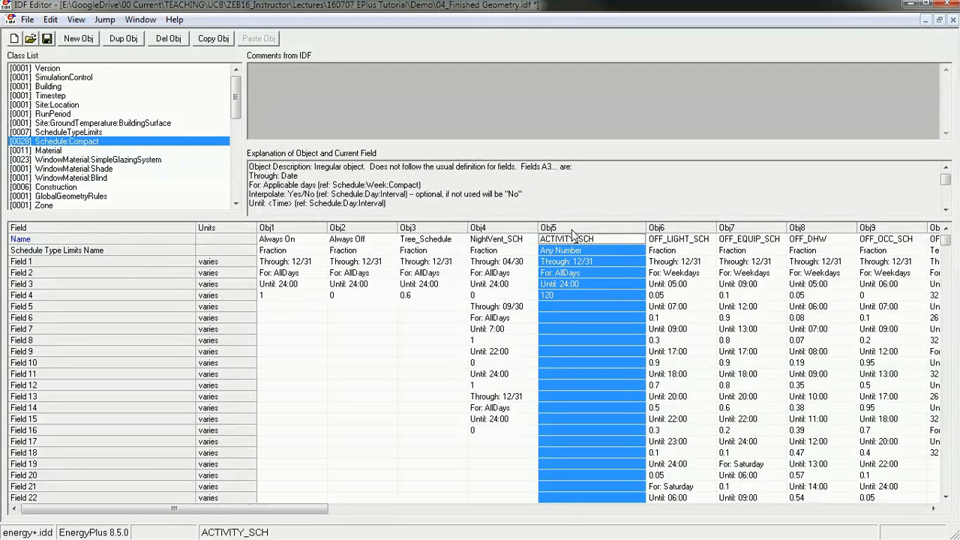
pyautogui.click(569, 309)
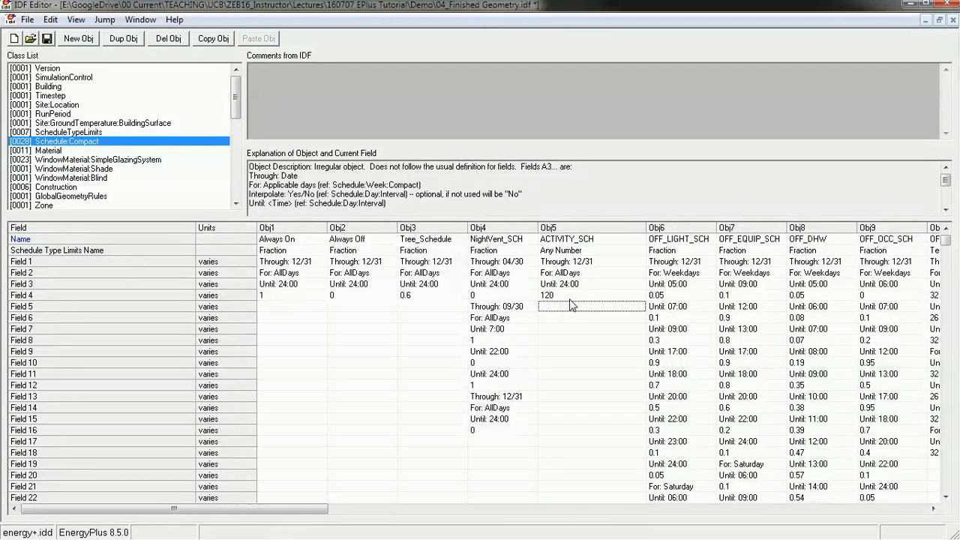
pyautogui.click(582, 228)
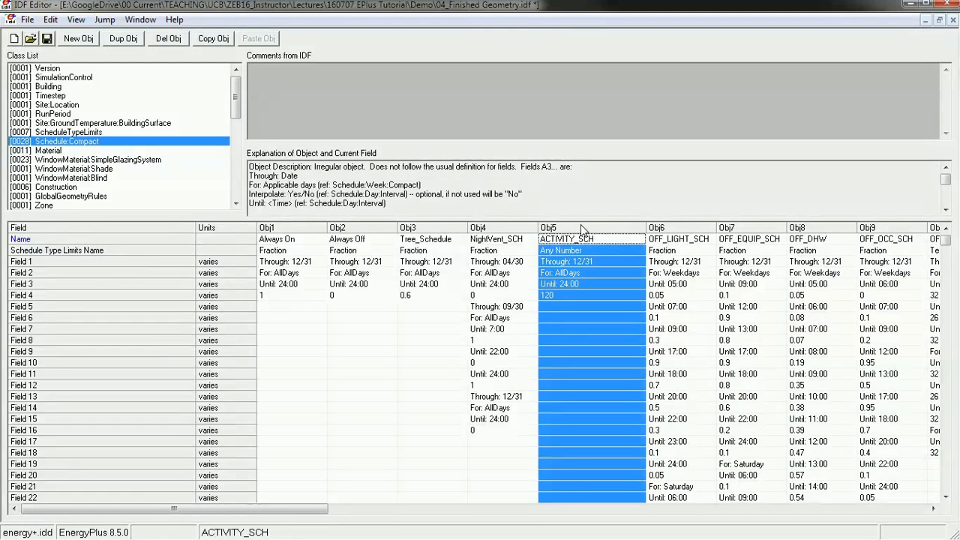
pyautogui.click(565, 296)
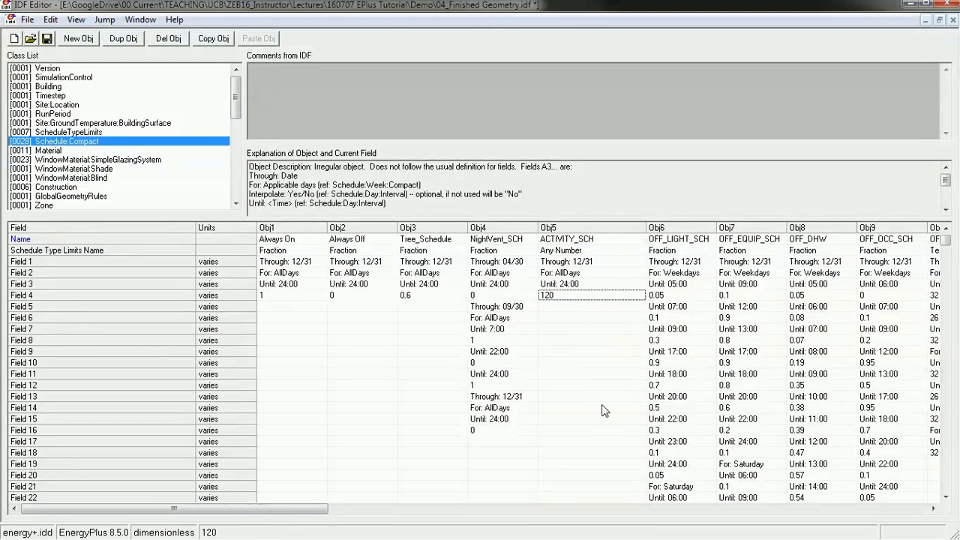
# Step: Look through the office, residential, school and hotel compact schedules and return to the first schedule
pyautogui.moveTo(292, 514); pyautogui.dragTo(835, 518)
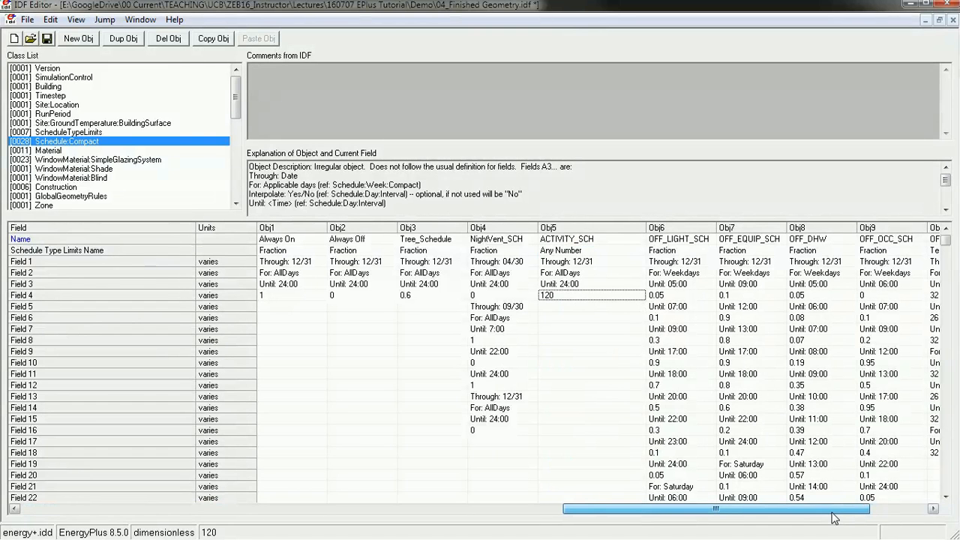
pyautogui.moveTo(832, 513); pyautogui.dragTo(835, 517)
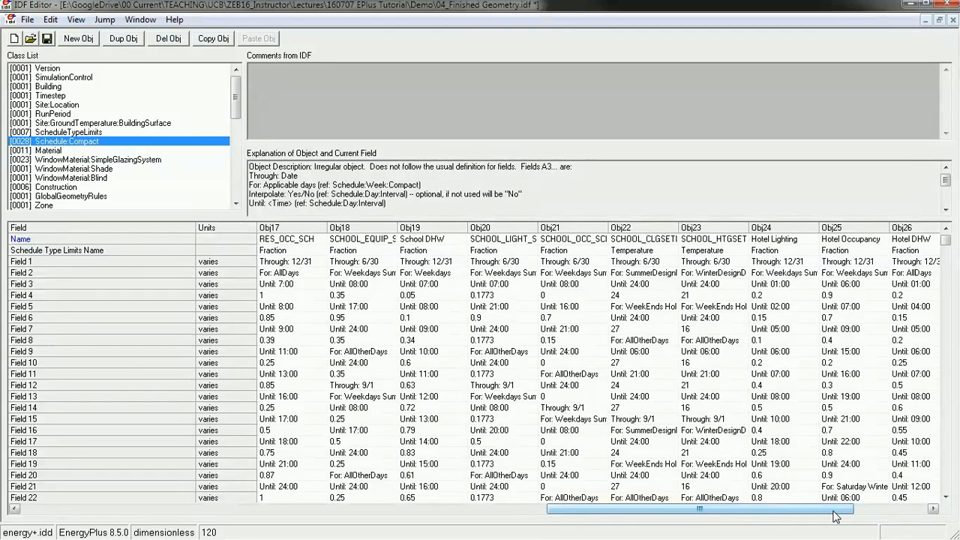
pyautogui.moveTo(753, 516); pyautogui.dragTo(592, 512)
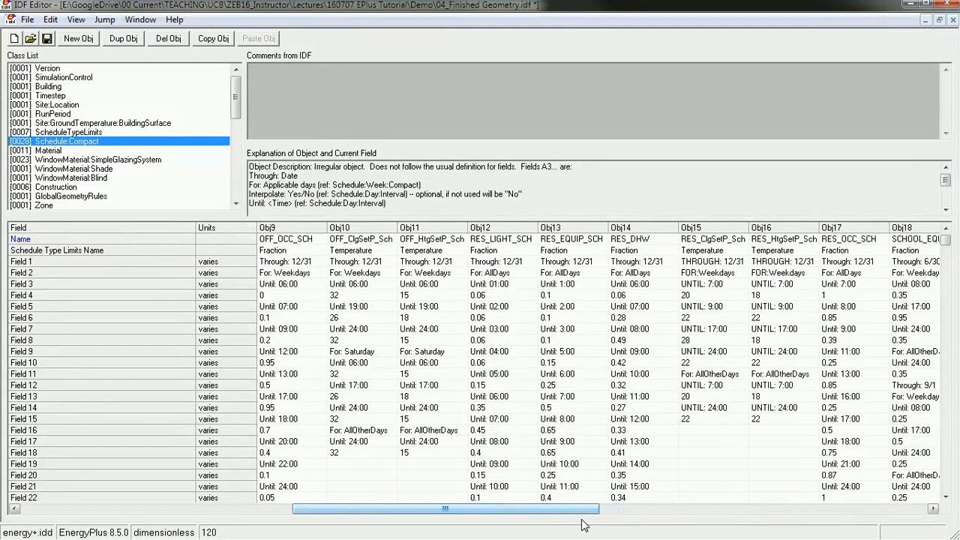
pyautogui.moveTo(314, 511); pyautogui.dragTo(75, 511)
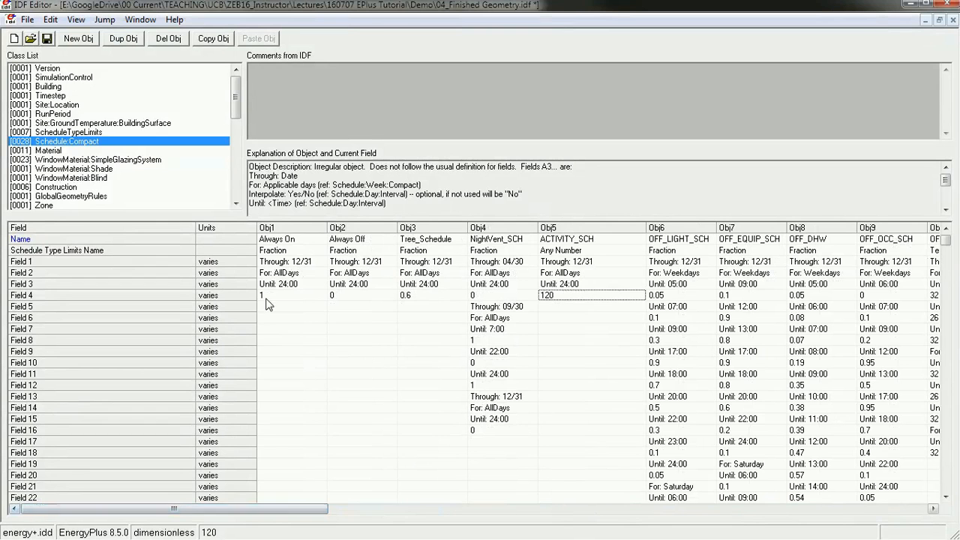
# Step: Compare the Field 4 values of the Always On and Always Off compact schedules with the ACTIVITY_SCH schedule
pyautogui.click(286, 230)
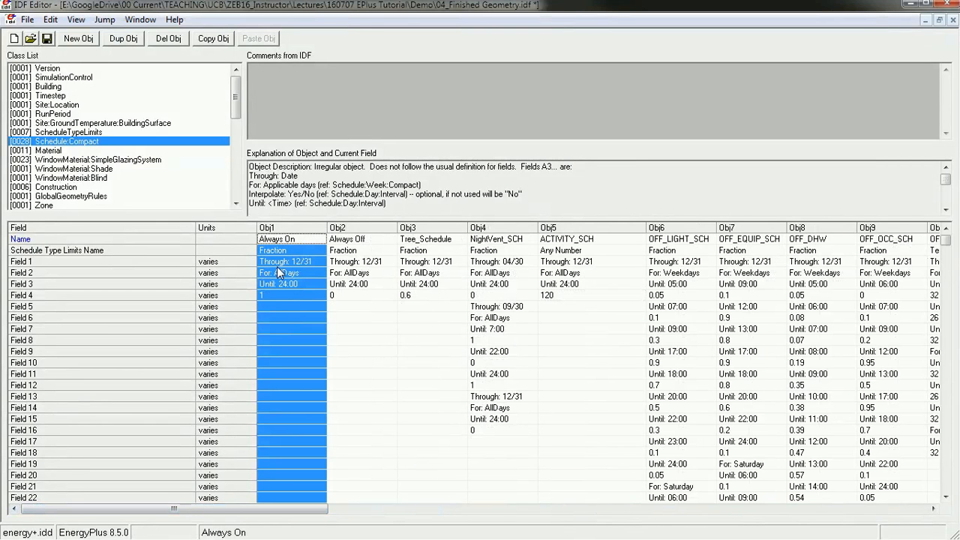
pyautogui.click(271, 296)
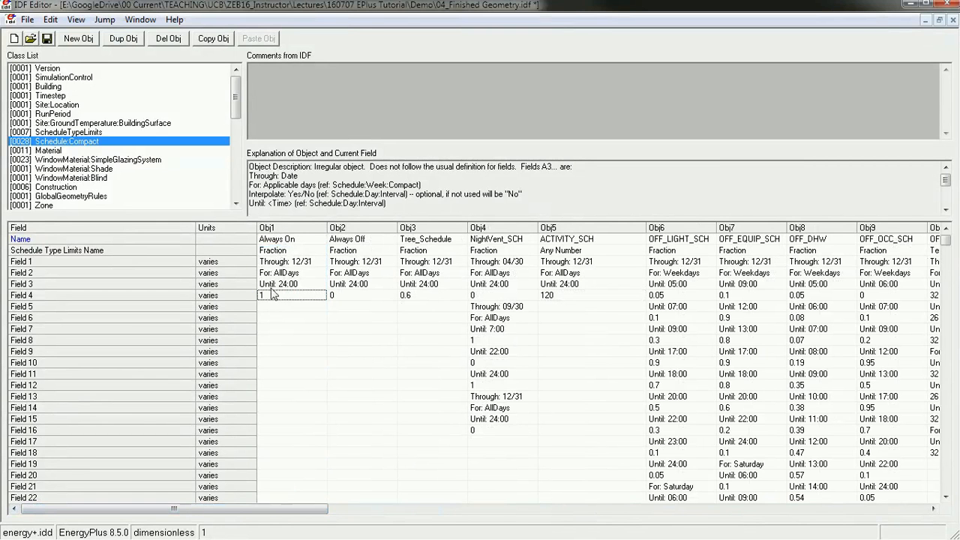
pyautogui.click(284, 251)
pyautogui.click(269, 295)
pyautogui.click(285, 240)
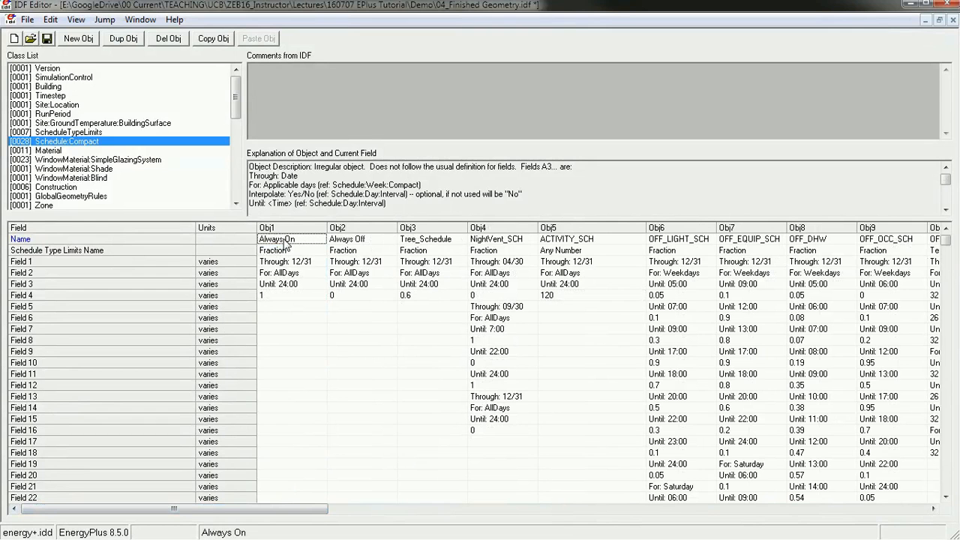
pyautogui.click(574, 239)
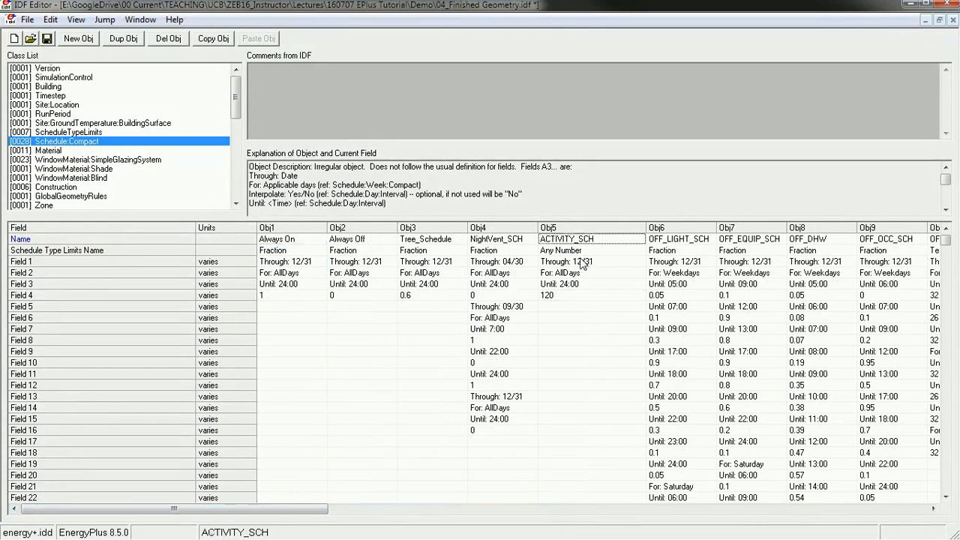
pyautogui.click(264, 295)
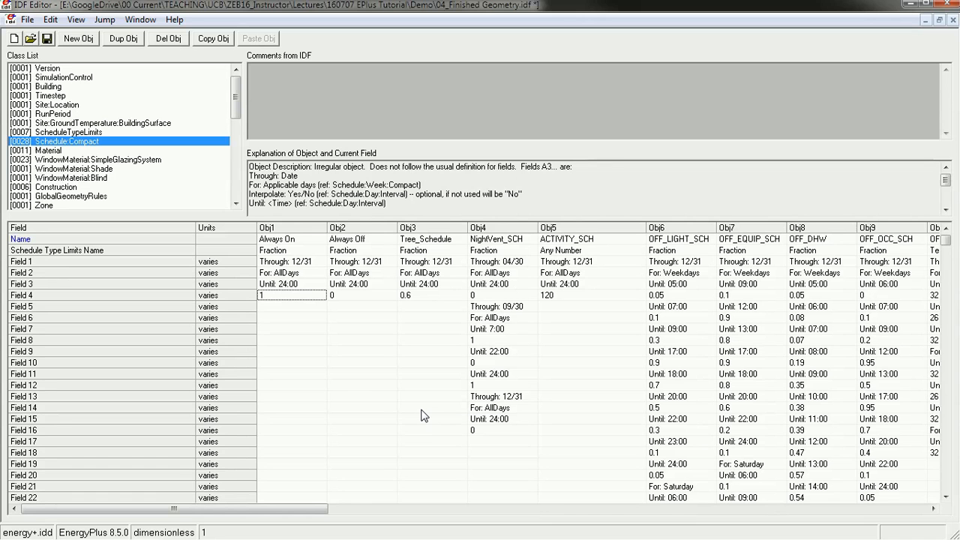
pyautogui.click(360, 240)
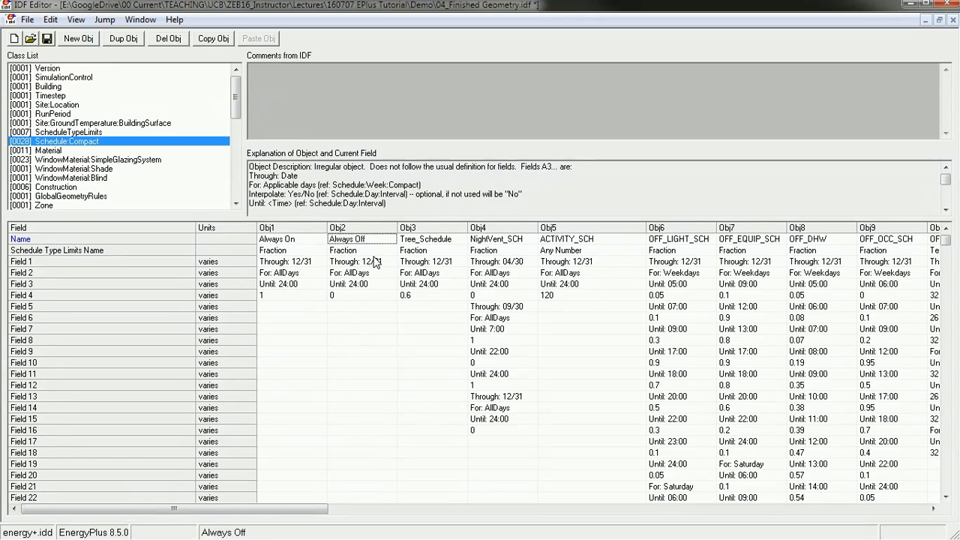
pyautogui.click(350, 295)
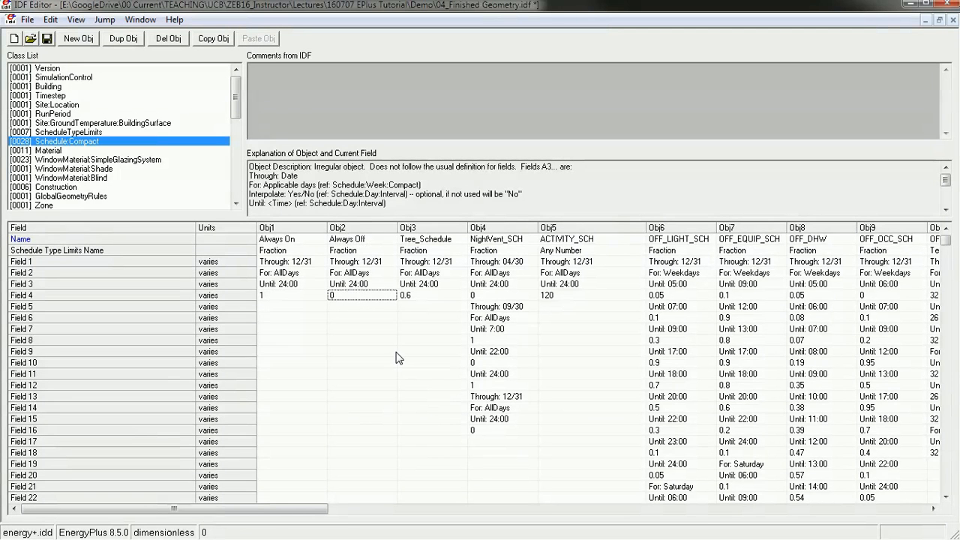
# Step: Set the Zone 1 People object's activity level schedule to Always On
pyautogui.moveTo(235, 95); pyautogui.dragTo(235, 150)
pyautogui.click(69, 105)
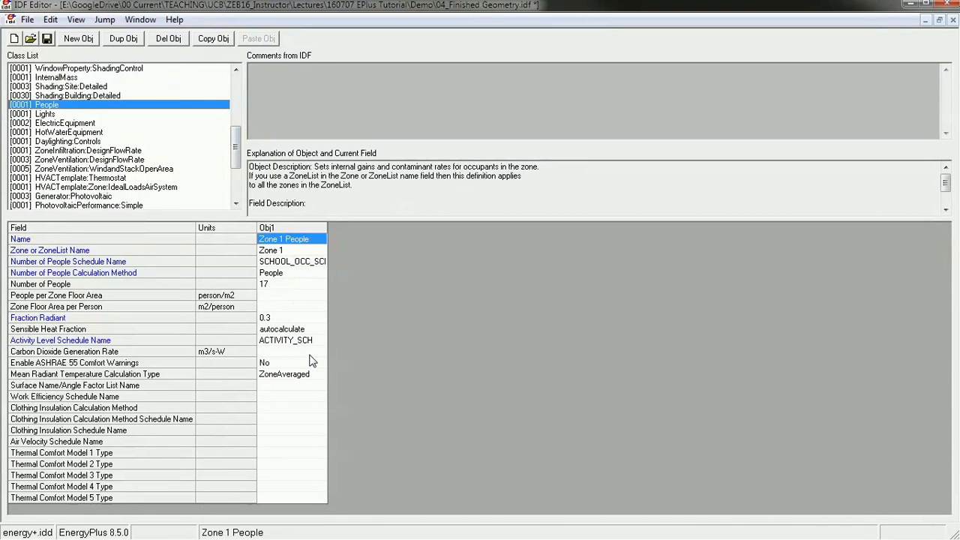
pyautogui.click(302, 332)
pyautogui.click(305, 330)
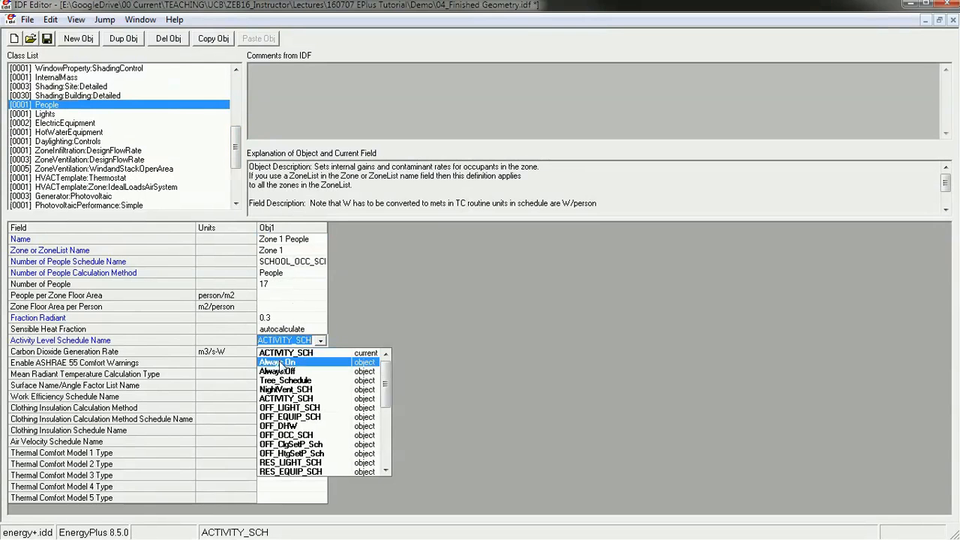
pyautogui.click(283, 363)
pyautogui.click(289, 396)
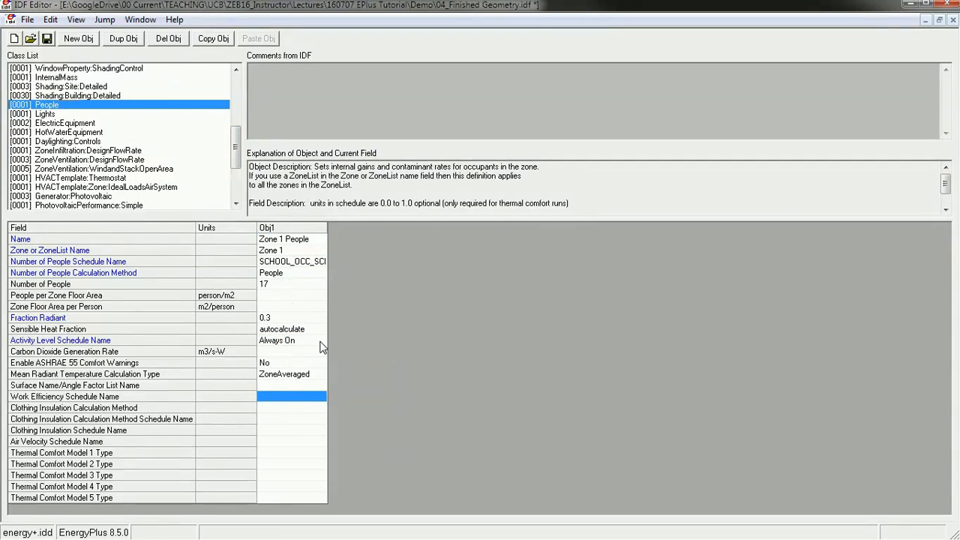
# Step: Change the Zone 1 People activity level schedule to Always Off and check the other schedule choices available
pyautogui.click(321, 340)
pyautogui.click(289, 371)
pyautogui.click(285, 387)
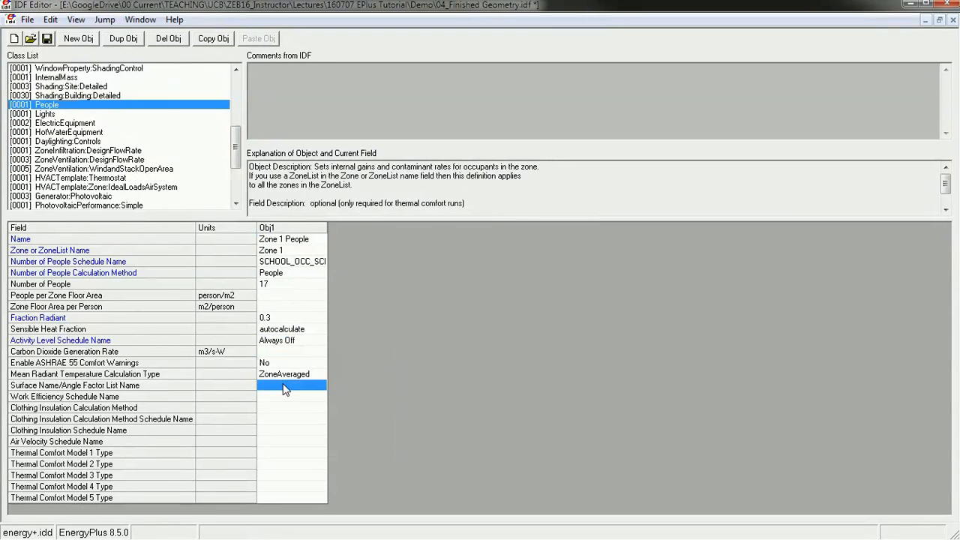
pyautogui.click(318, 340)
pyautogui.click(320, 340)
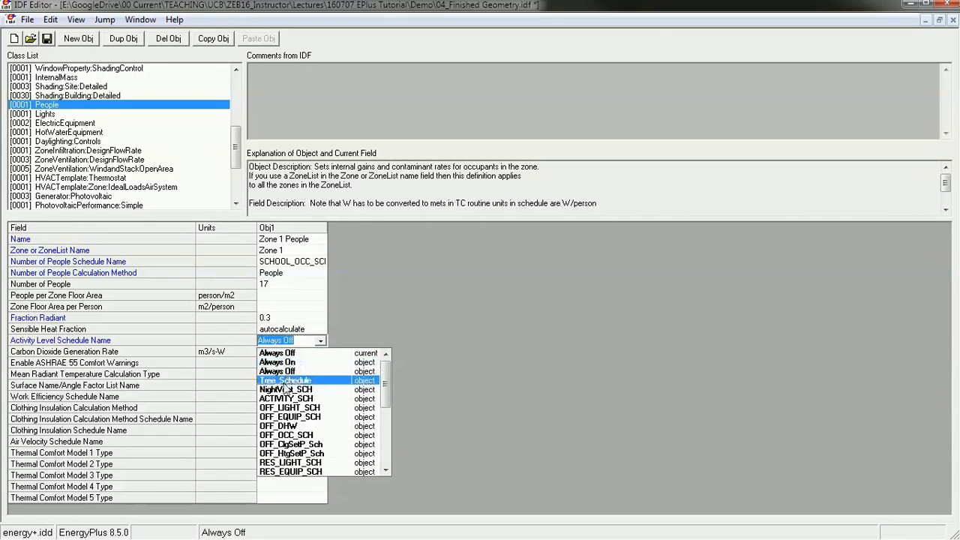
pyautogui.click(340, 321)
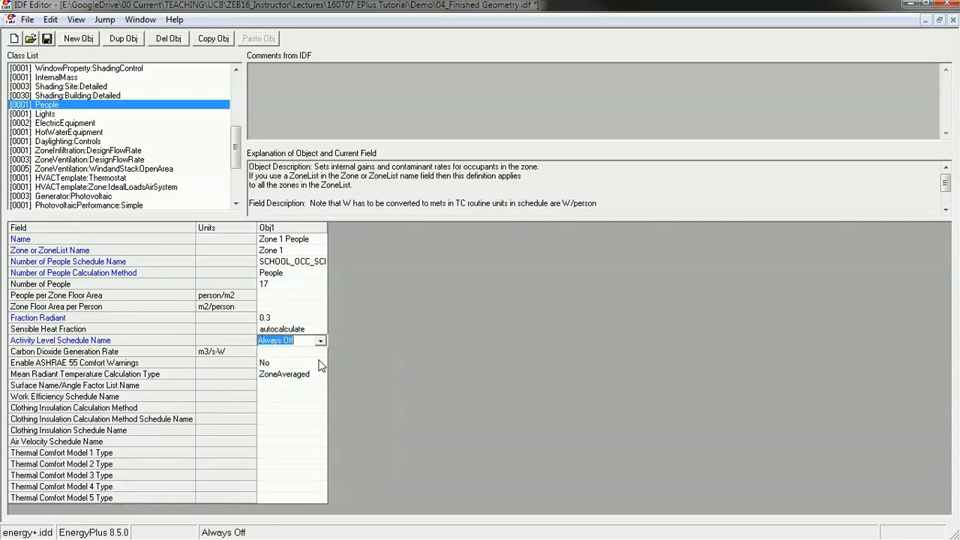
pyautogui.click(316, 355)
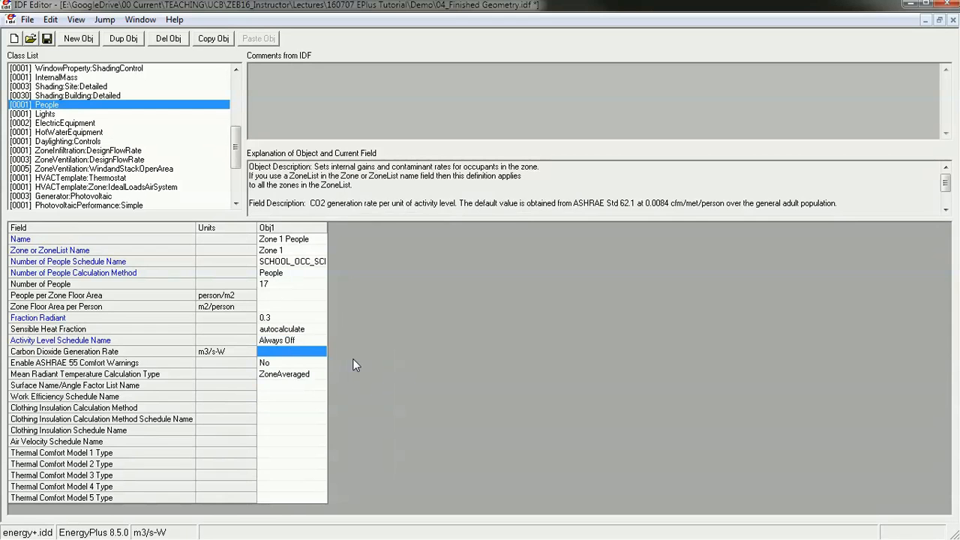
# Step: Set the Zone 1 People object's activity level schedule back to ACTIVITY_SCH
pyautogui.doubleClick(321, 341)
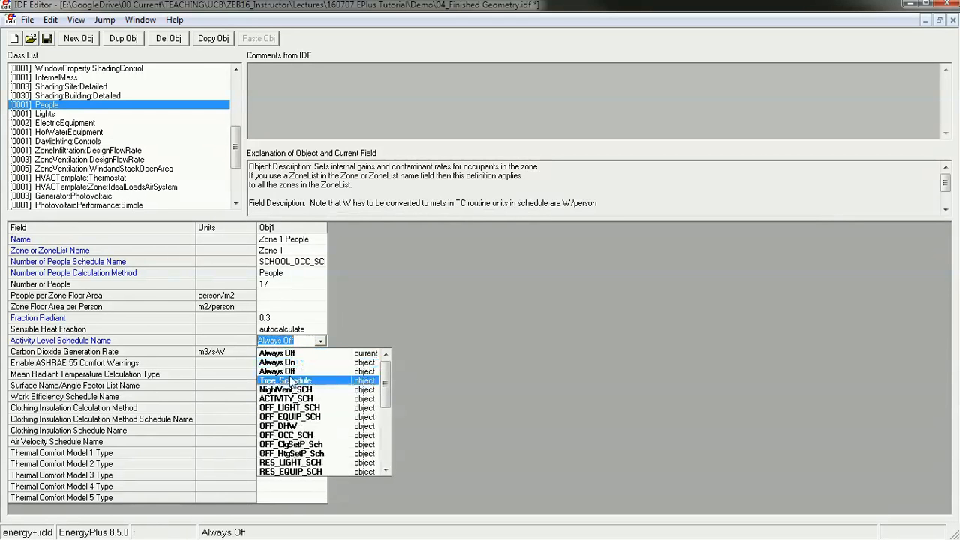
pyautogui.click(293, 398)
pyautogui.click(292, 397)
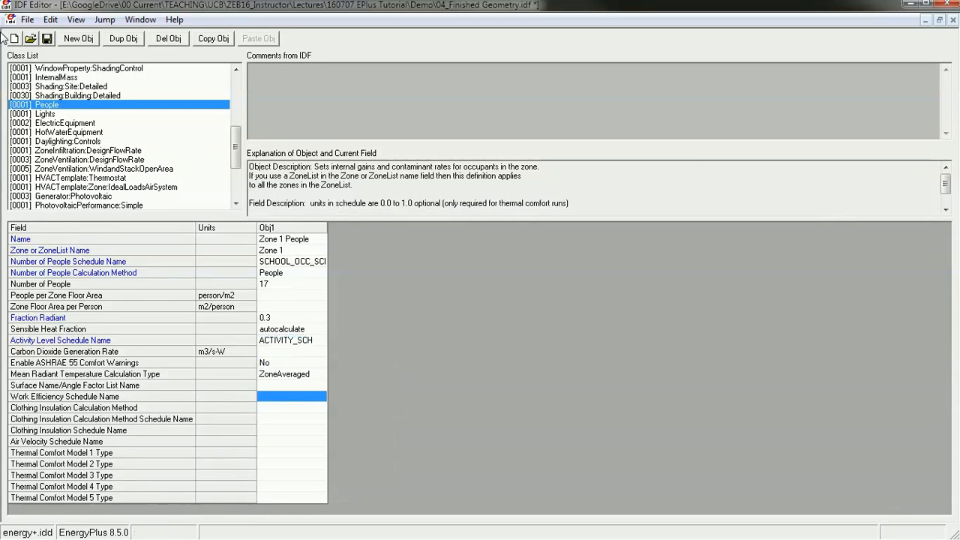
# Step: Return to the Schedule:Compact objects and examine the Always Off, Tree_Schedule and NightVent_SCH schedules
pyautogui.moveTo(235, 147); pyautogui.dragTo(243, 99)
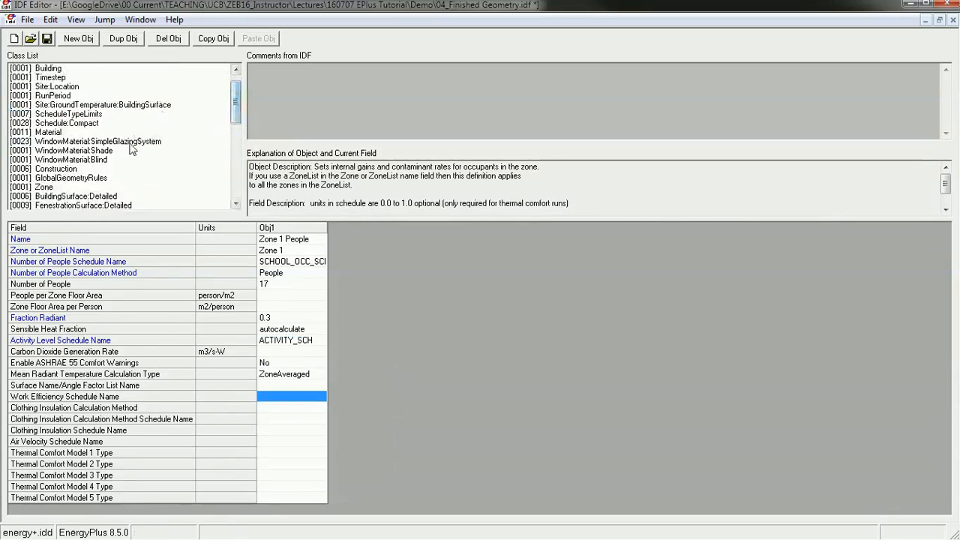
pyautogui.click(96, 124)
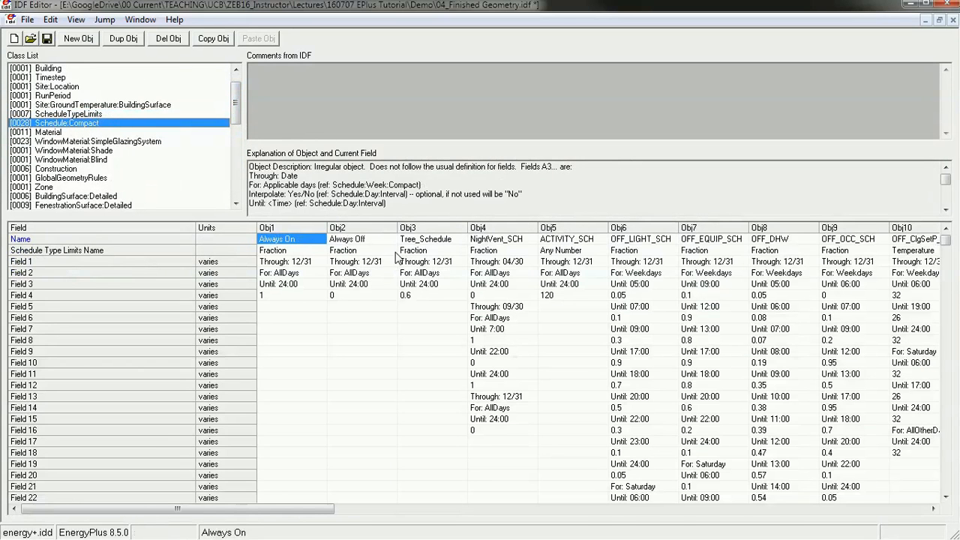
pyautogui.click(350, 229)
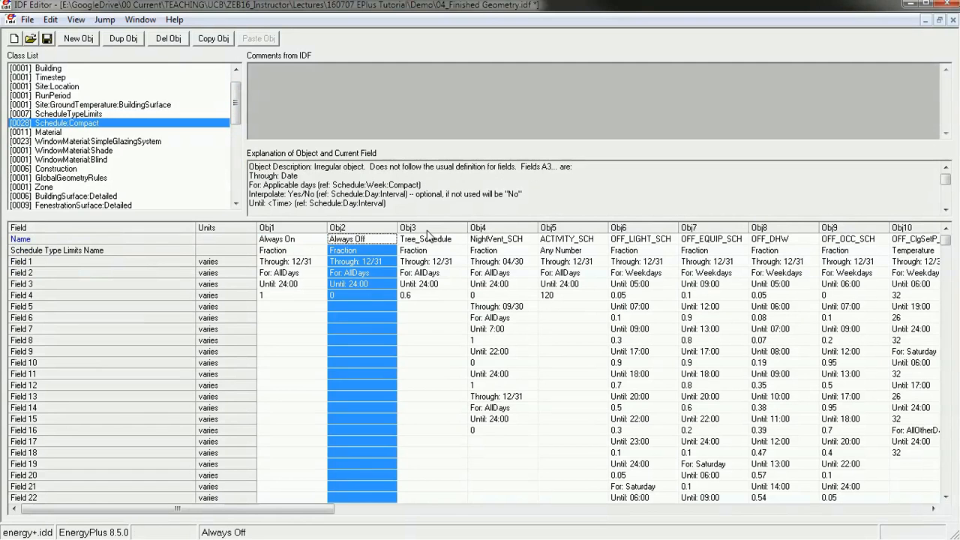
pyautogui.click(428, 235)
pyautogui.click(417, 298)
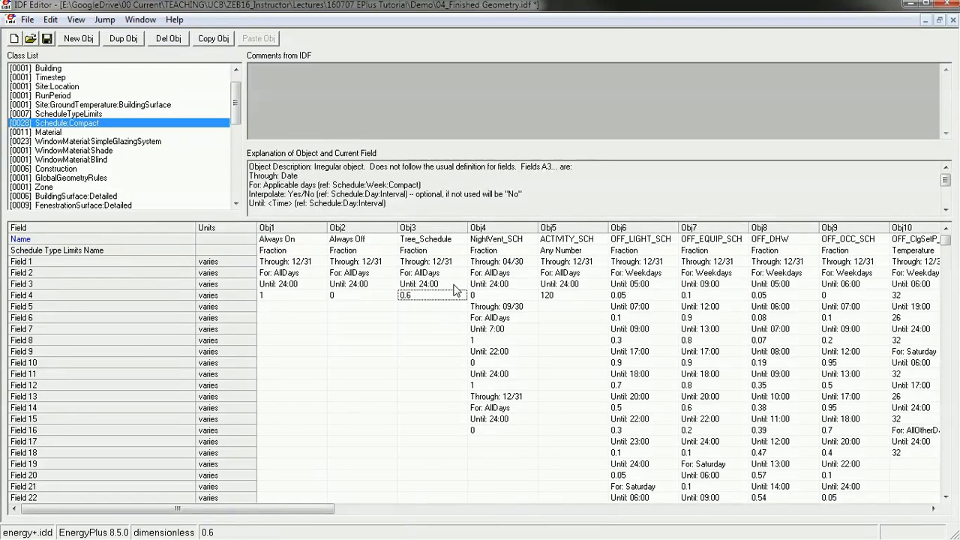
pyautogui.click(504, 235)
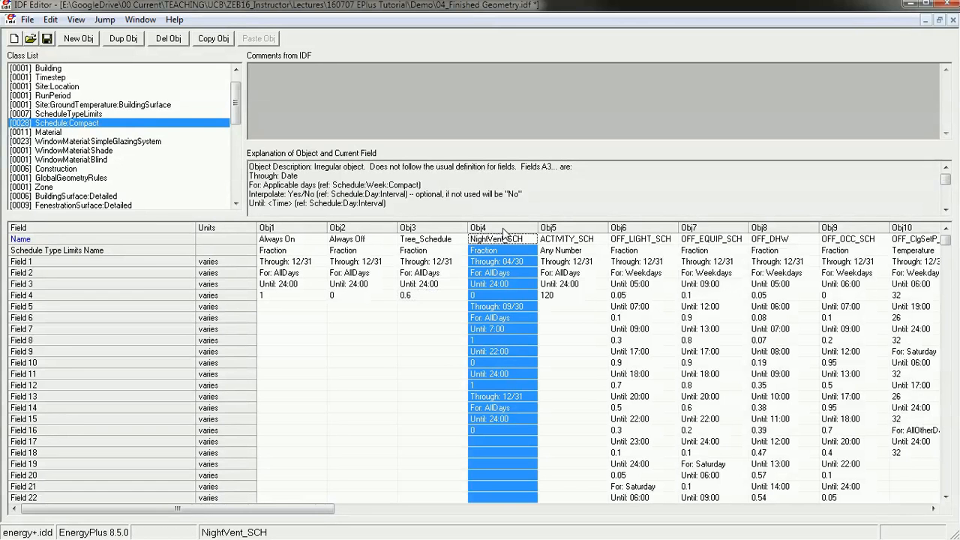
pyautogui.click(575, 330)
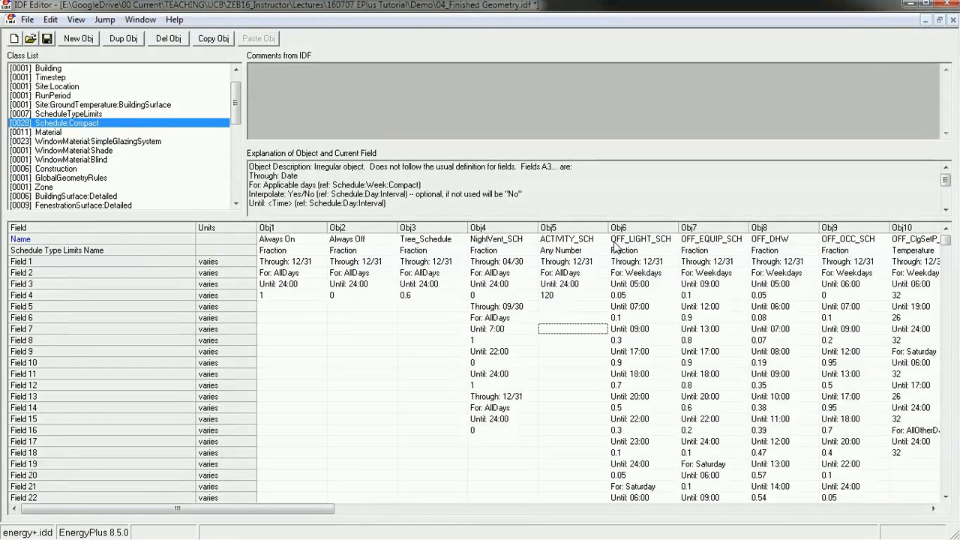
# Step: Look through the office schedules for lighting, equipment, hot water, occupancy, and cooling and heating setpoints
pyautogui.click(655, 245)
pyautogui.click(711, 240)
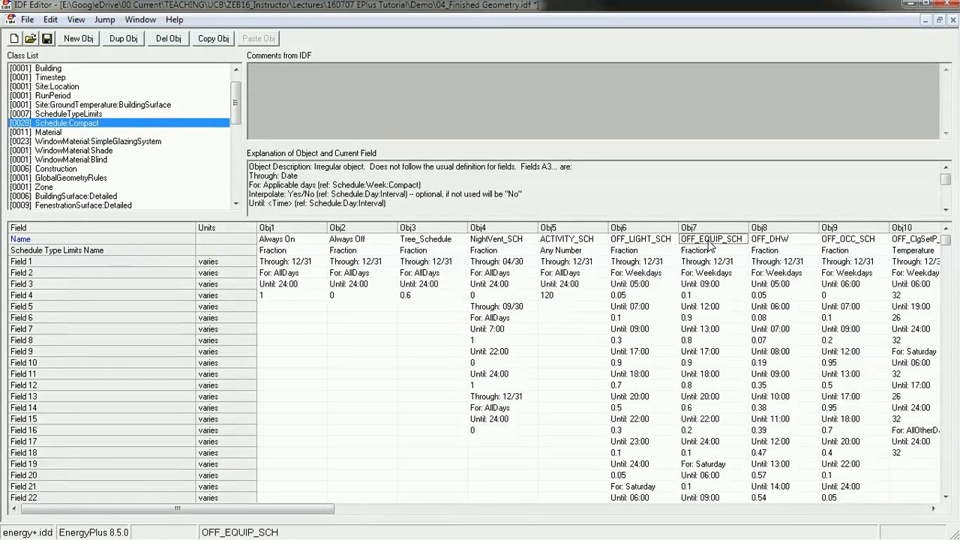
pyautogui.click(784, 241)
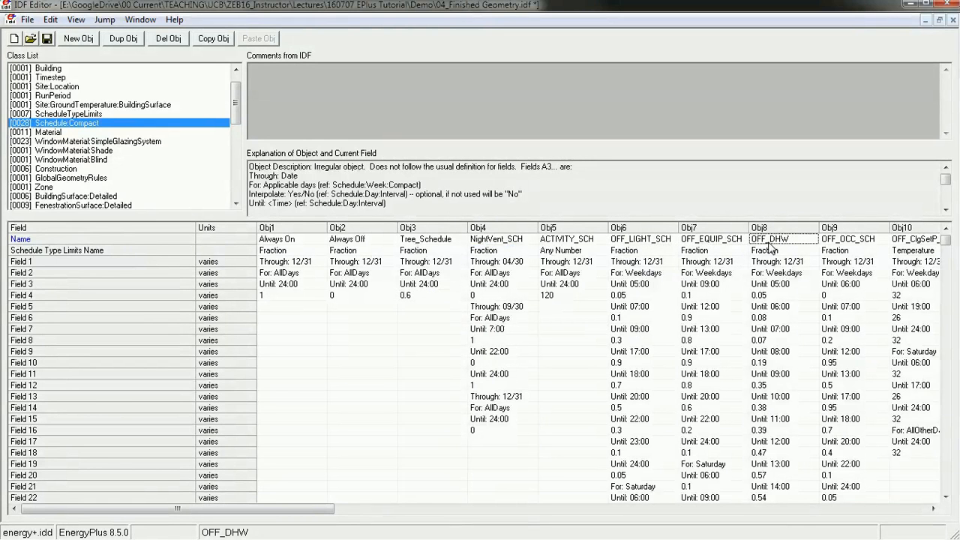
pyautogui.click(861, 243)
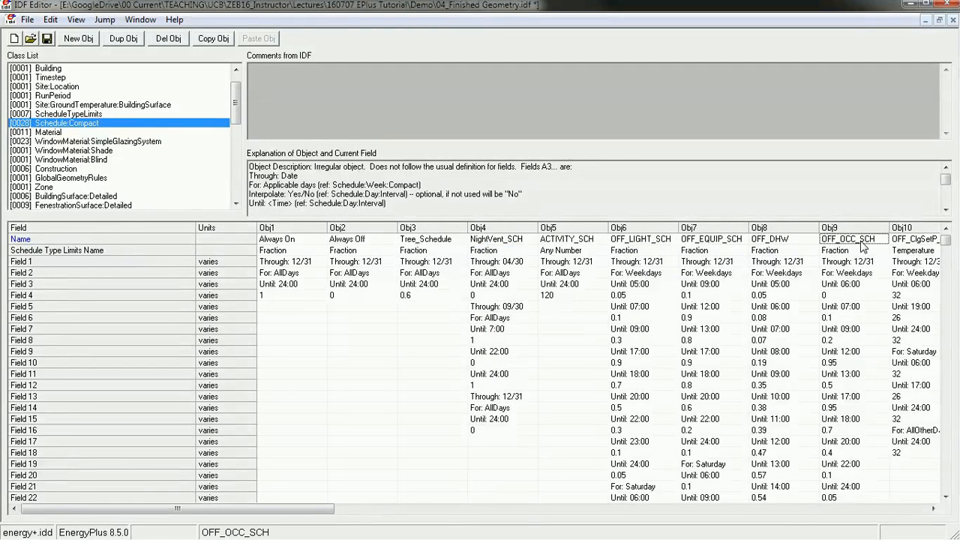
pyautogui.click(934, 509)
pyautogui.click(934, 508)
pyautogui.click(934, 509)
pyautogui.click(934, 509)
pyautogui.click(934, 509)
pyautogui.click(576, 240)
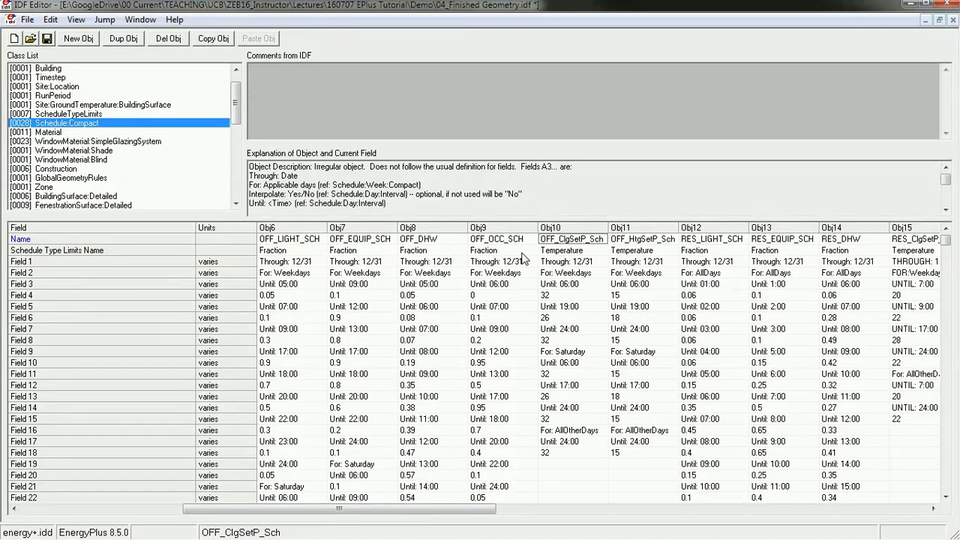
pyautogui.click(648, 242)
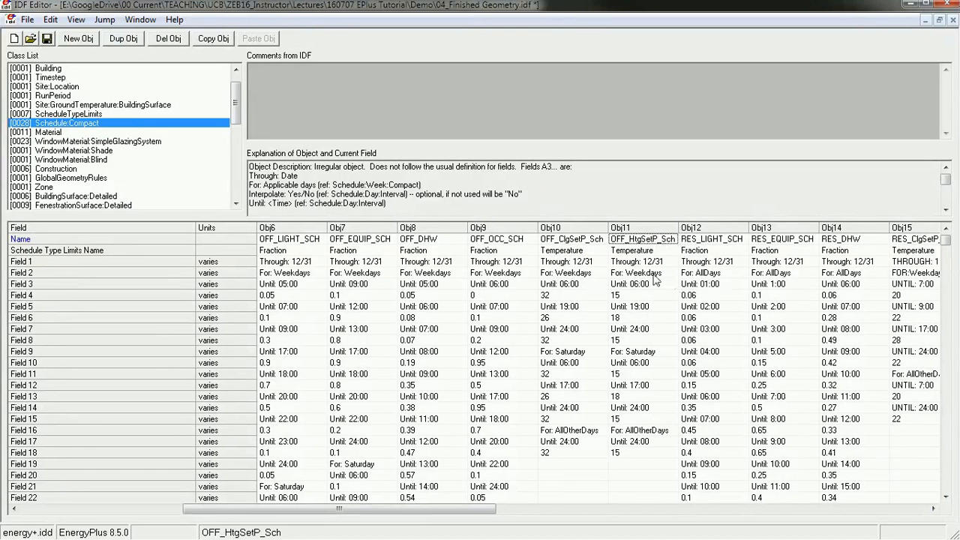
# Step: Look through the residential compact schedules, from lighting through the cooling and heating setpoints to occupancy
pyautogui.click(722, 240)
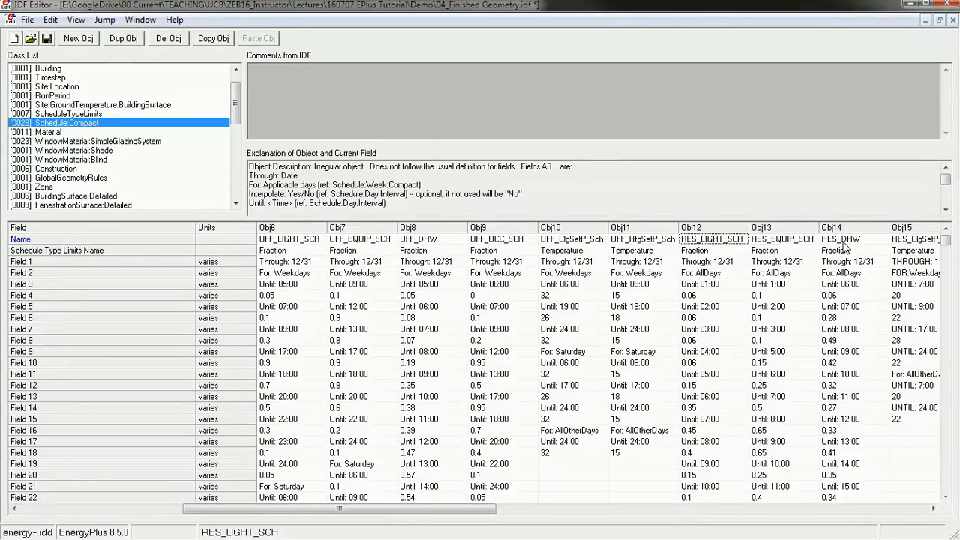
pyautogui.click(934, 508)
pyautogui.click(934, 508)
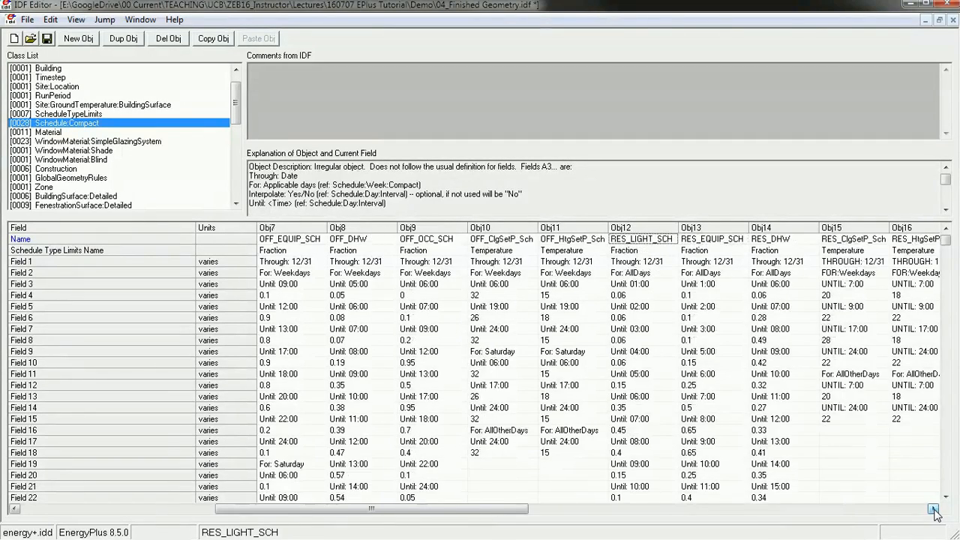
pyautogui.click(934, 509)
pyautogui.click(934, 509)
pyautogui.click(934, 509)
pyautogui.click(934, 509)
pyautogui.click(934, 508)
pyautogui.click(934, 508)
pyautogui.click(360, 240)
pyautogui.click(428, 240)
pyautogui.click(519, 240)
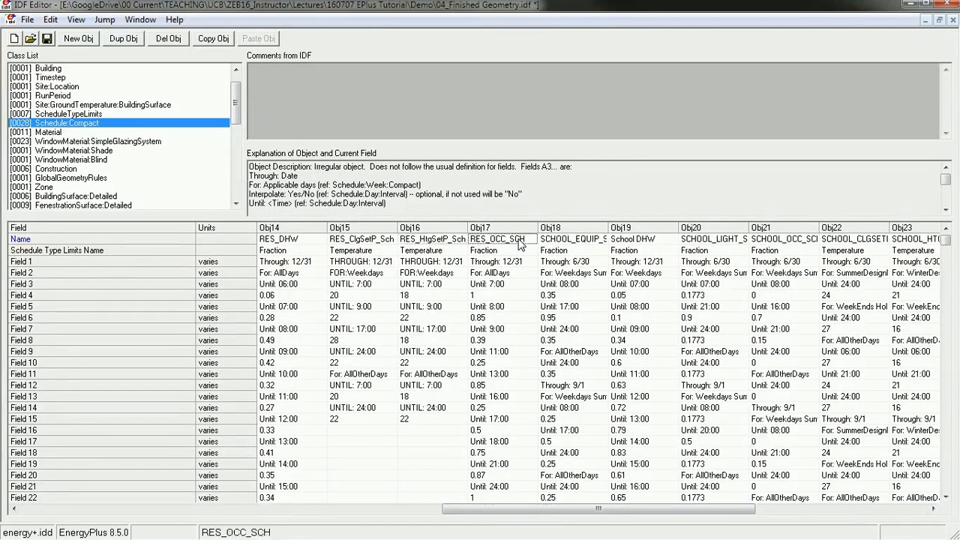
# Step: Widen the SCHOOL_EQUIP_SCH column and look through the school hot water, lighting, occupancy and setpoint schedules
pyautogui.click(582, 228)
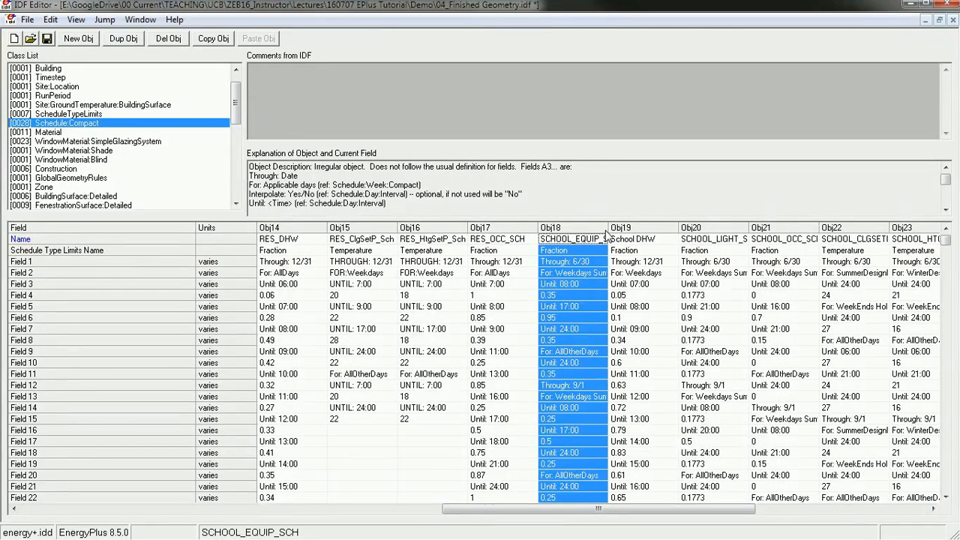
pyautogui.click(611, 228)
pyautogui.moveTo(611, 228); pyautogui.dragTo(633, 228)
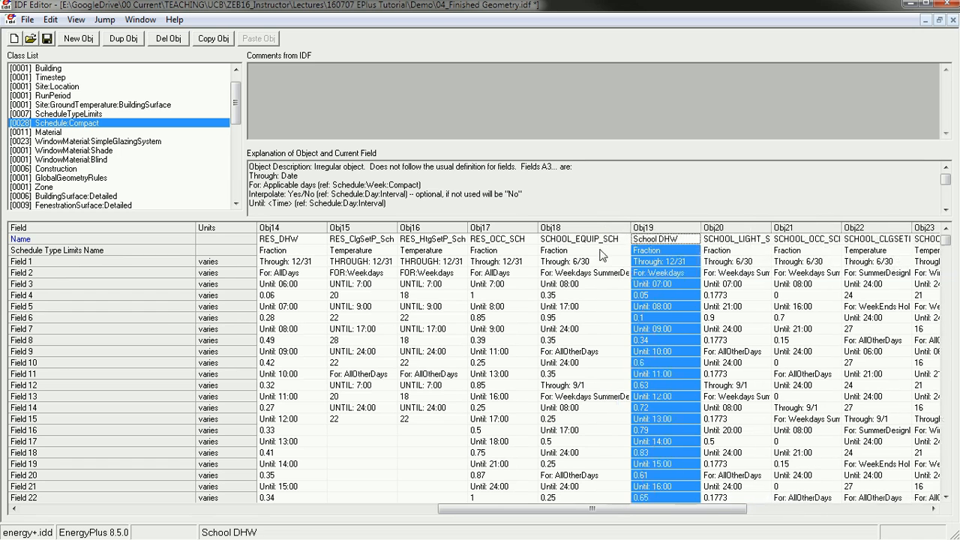
pyautogui.click(672, 238)
pyautogui.click(758, 240)
pyautogui.click(825, 237)
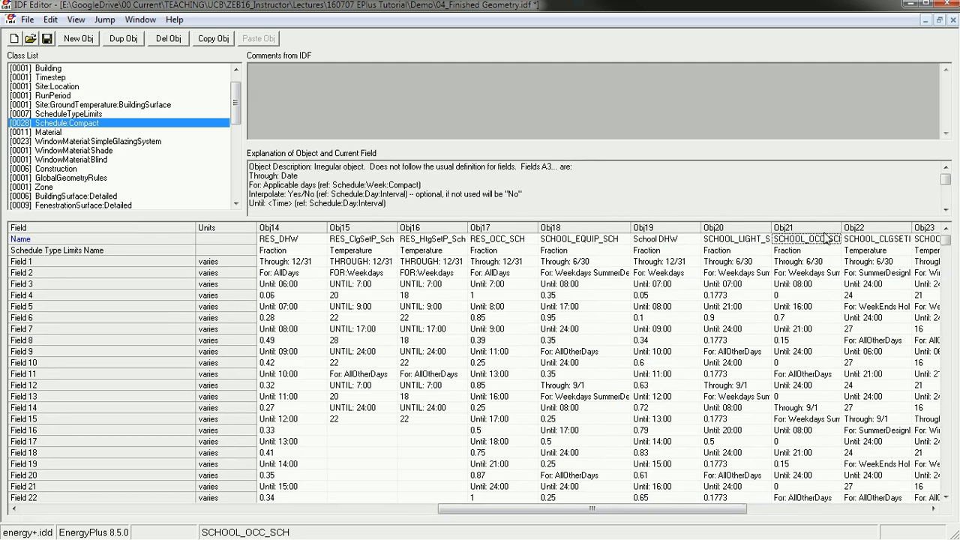
pyautogui.click(933, 509)
pyautogui.click(934, 509)
pyautogui.click(933, 509)
pyautogui.click(933, 509)
pyautogui.click(589, 239)
pyautogui.click(668, 239)
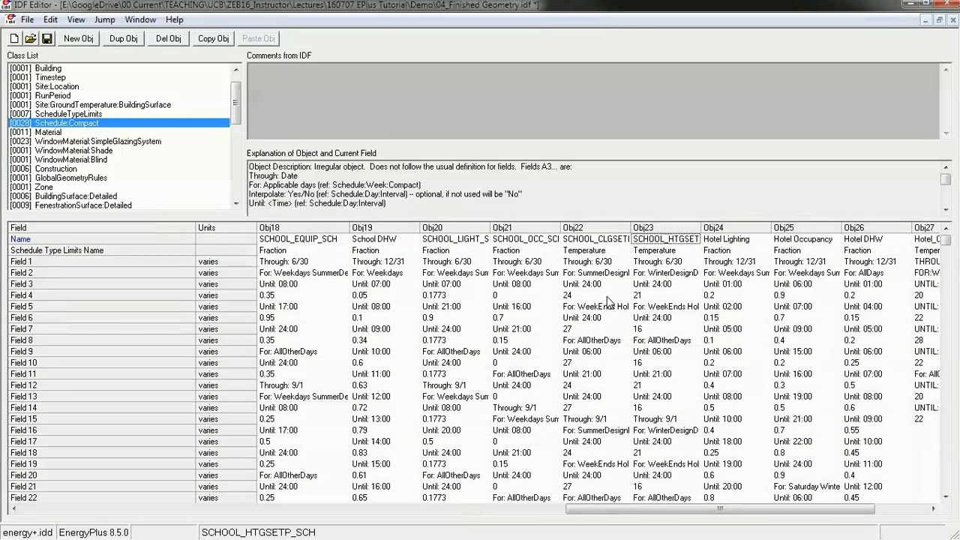
# Step: Examine the hotel compact schedules, from Hotel Lighting to the last heating setpoint schedule
pyautogui.click(745, 240)
pyautogui.click(933, 509)
pyautogui.click(933, 509)
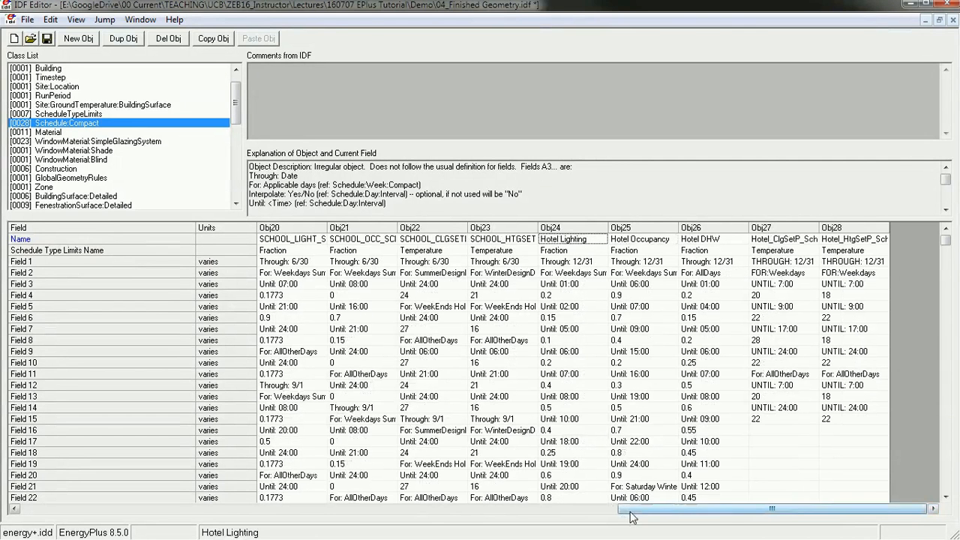
# Step: Widen the SCHOOL_OCC_SCH column to show its full entries and give the object table slightly more height
pyautogui.click(387, 228)
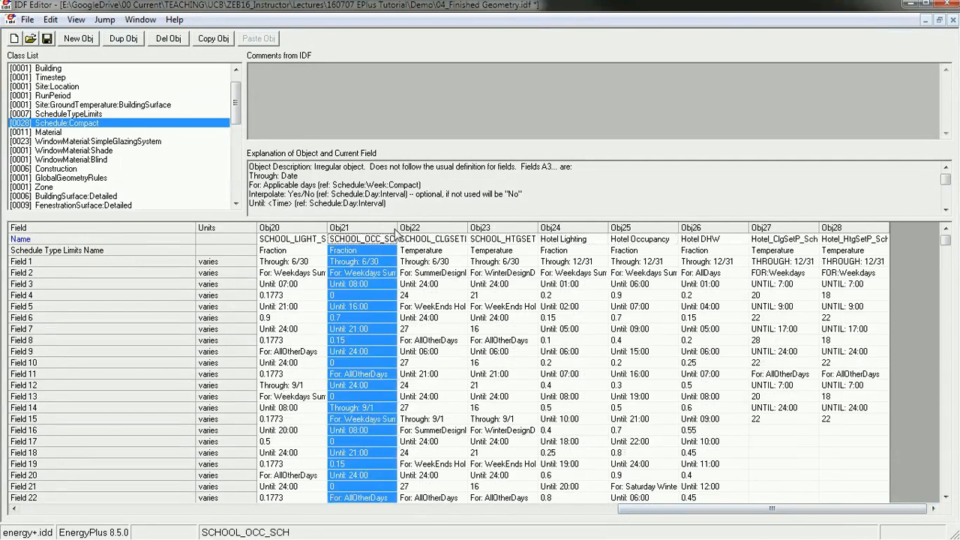
pyautogui.moveTo(405, 228); pyautogui.dragTo(481, 238)
pyautogui.moveTo(396, 227); pyautogui.dragTo(460, 227)
pyautogui.moveTo(384, 221); pyautogui.dragTo(409, 148)
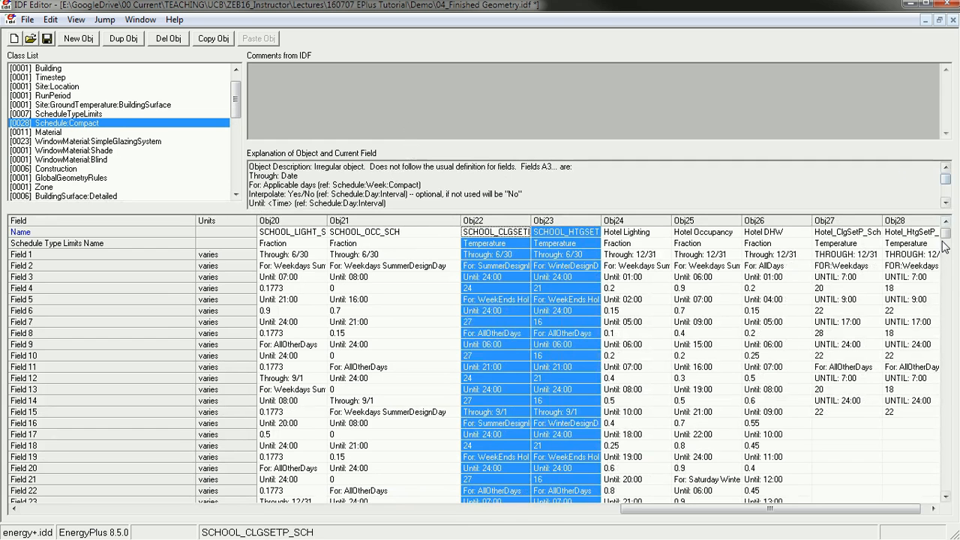
pyautogui.click(482, 244)
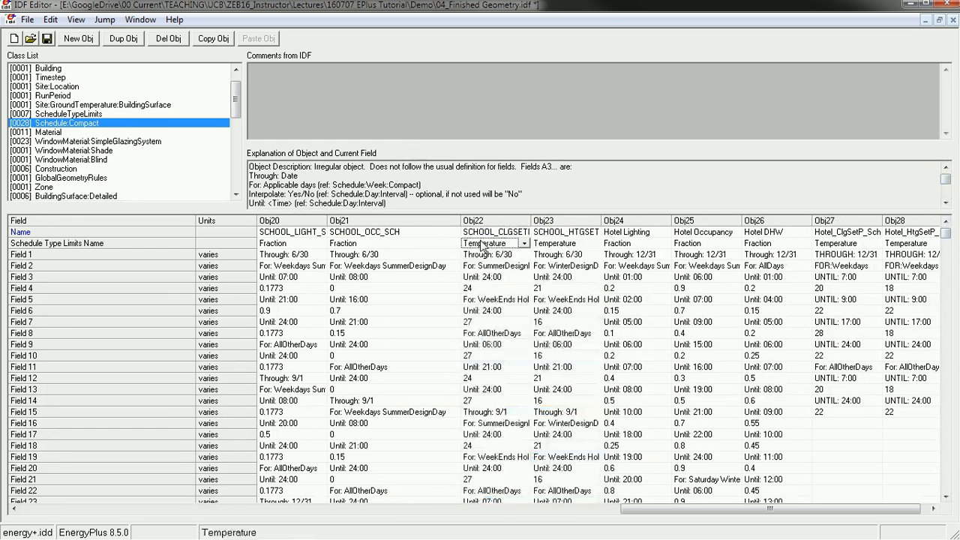
# Step: Examine the schedule type limits of SCHOOL_OCC_SCH and its weekday occupancy fractions for each time interval in the period through 6/30
pyautogui.click(368, 221)
pyautogui.click(358, 245)
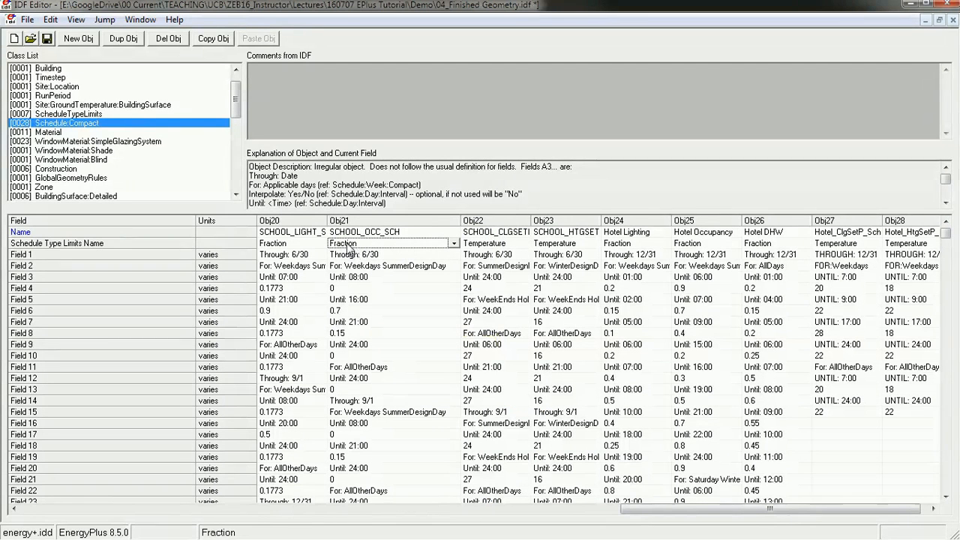
pyautogui.click(345, 290)
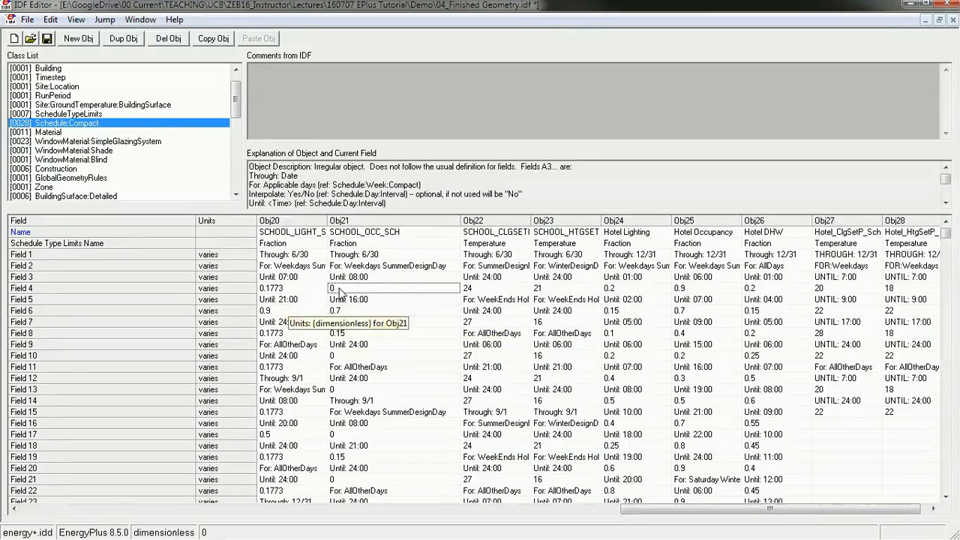
pyautogui.click(339, 290)
pyautogui.click(342, 289)
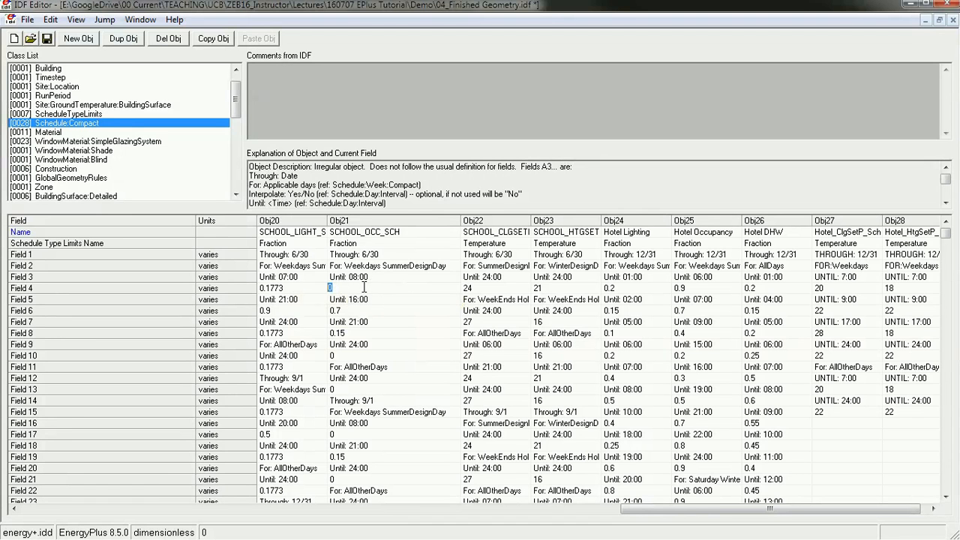
pyautogui.click(356, 313)
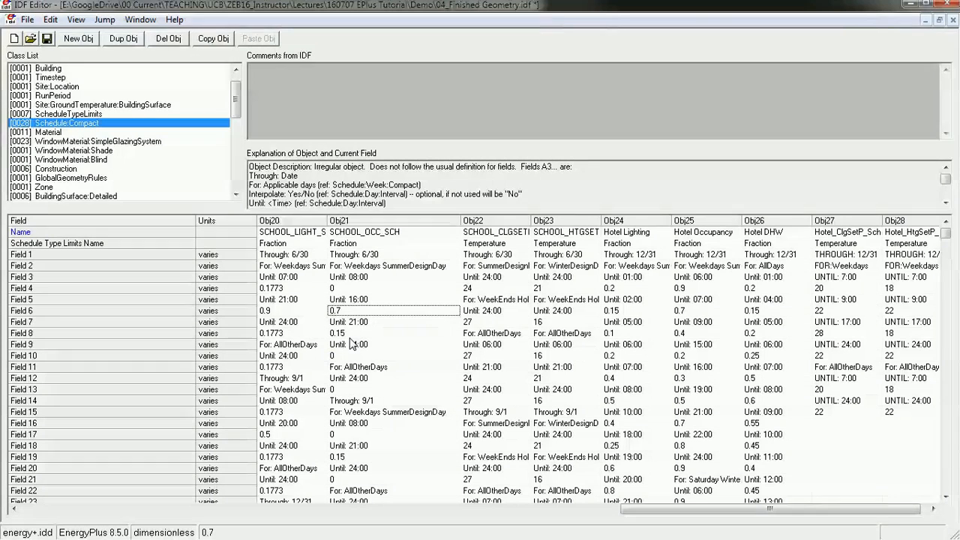
pyautogui.click(355, 335)
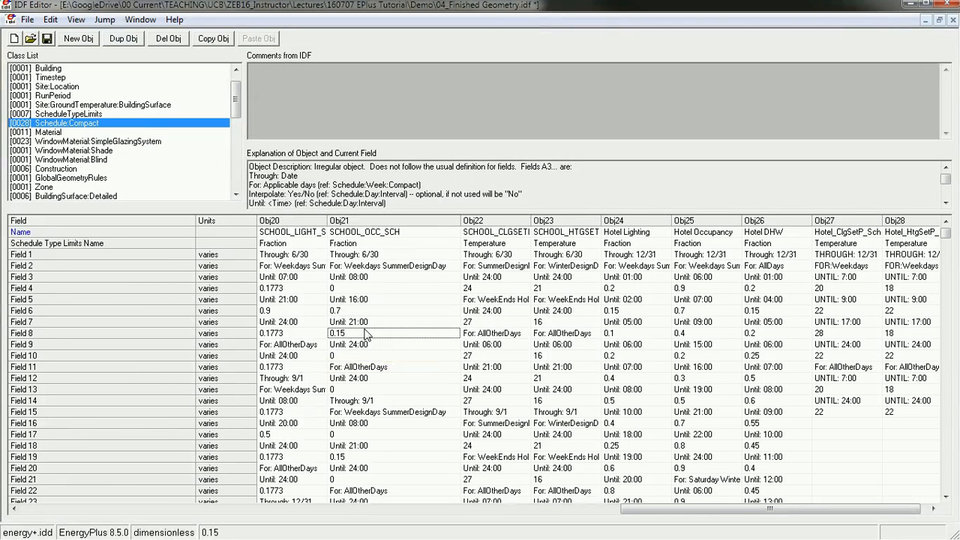
pyautogui.click(343, 357)
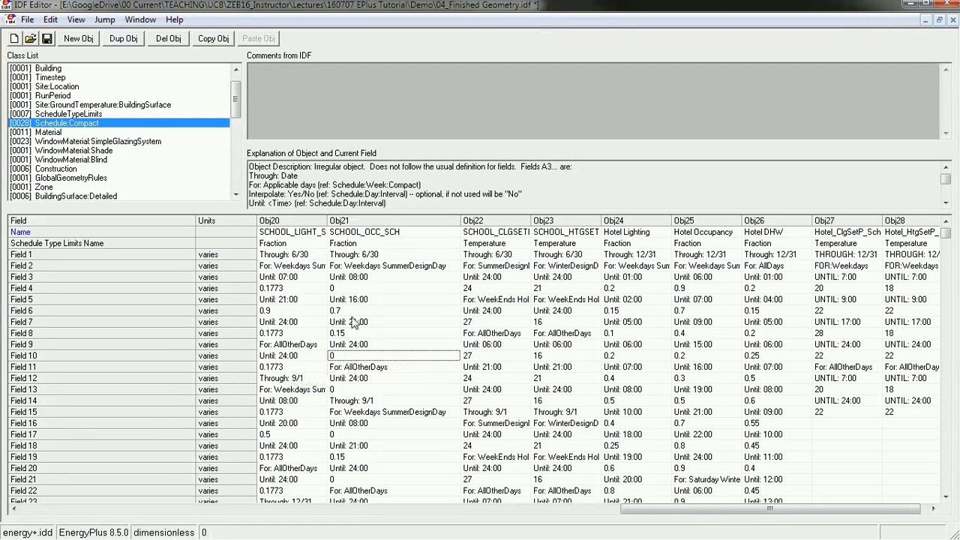
# Step: Examine the day types of SCHOOL_OCC_SCH for the period through 6/30, from Weekdays SummerDesignDay to the AllOtherDays interval and fraction
pyautogui.click(367, 256)
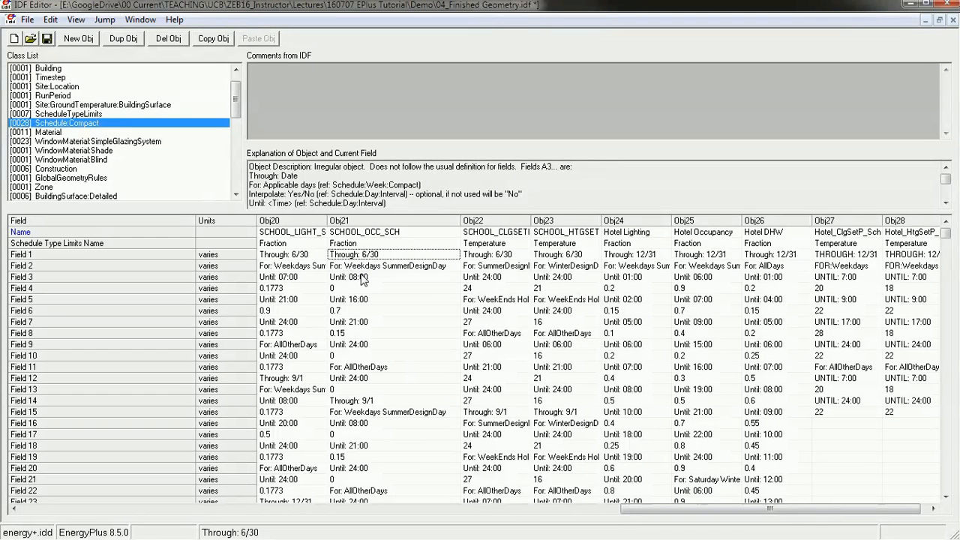
pyautogui.click(360, 267)
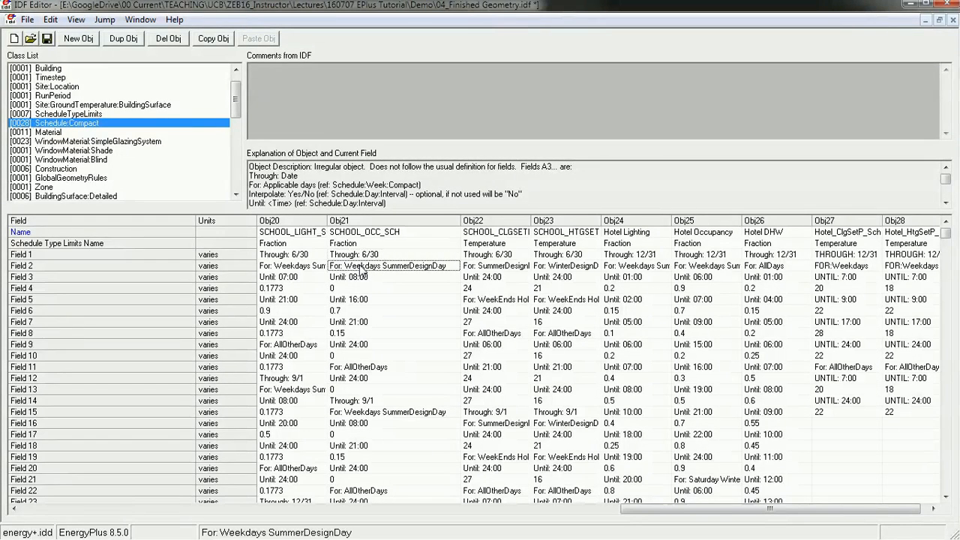
pyautogui.click(353, 367)
pyautogui.doubleClick(349, 367)
pyautogui.moveTo(387, 368); pyautogui.dragTo(340, 373)
pyautogui.click(367, 347)
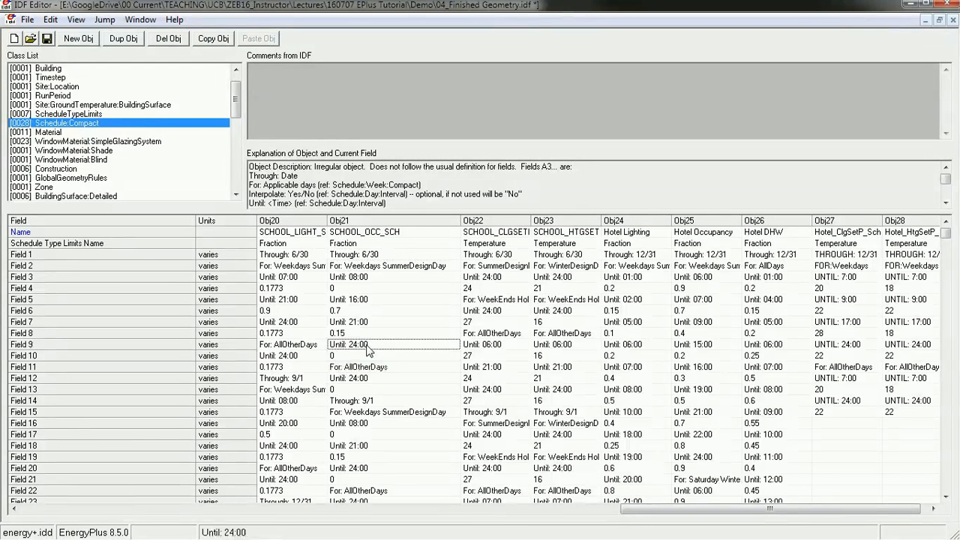
pyautogui.click(362, 368)
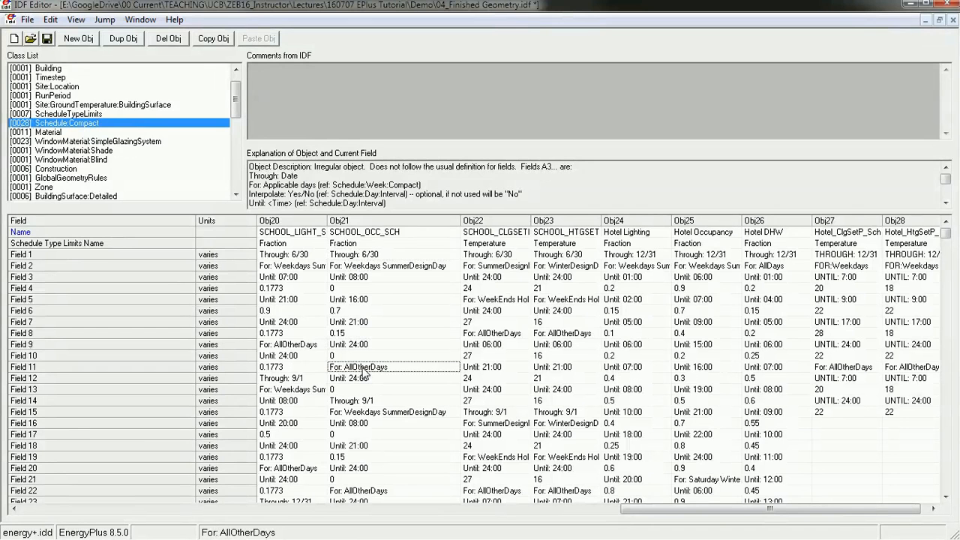
pyautogui.click(361, 378)
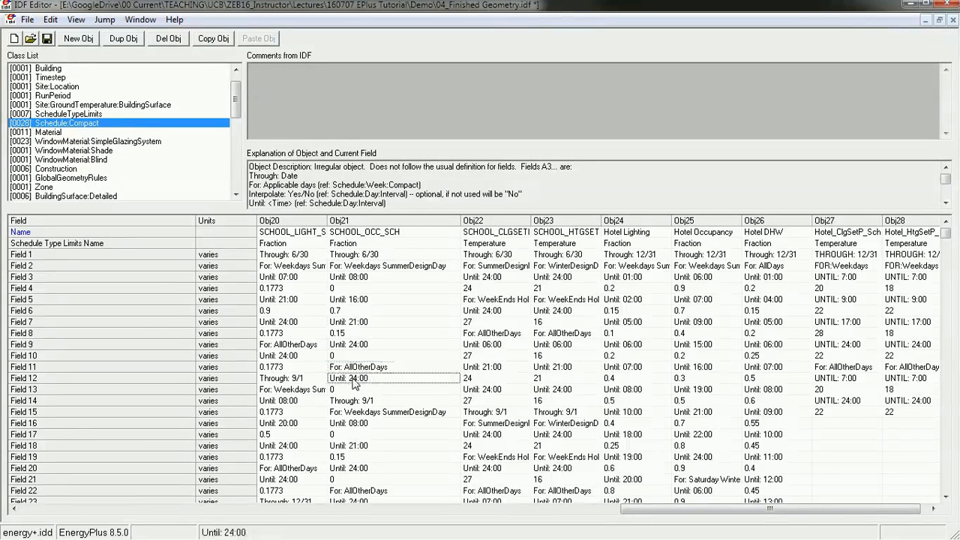
pyautogui.click(337, 390)
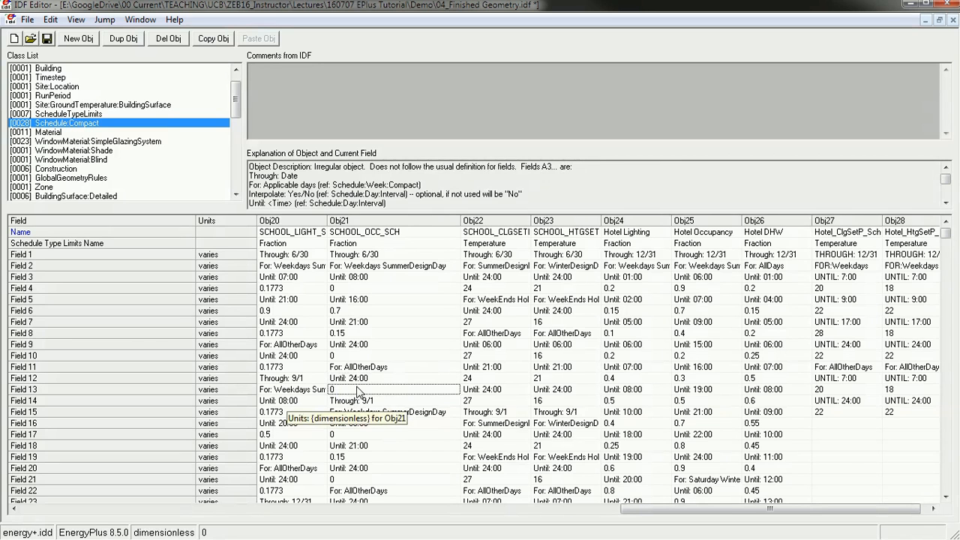
# Step: Compare the end dates of the first two SCHOOL_OCC_SCH periods and read the weekday intervals and fractions for the period through 9/1
pyautogui.scroll(-3, 372, 393)
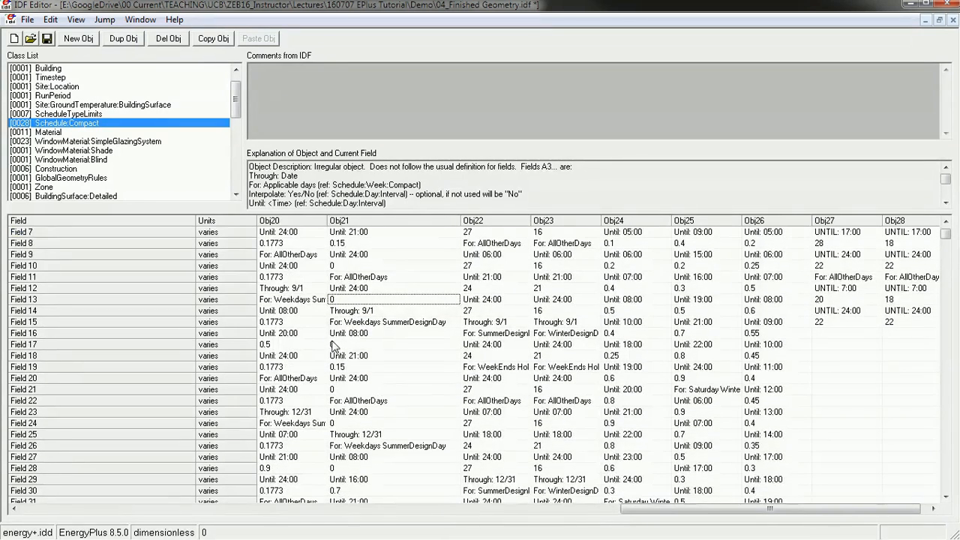
pyautogui.scroll(2, 364, 315)
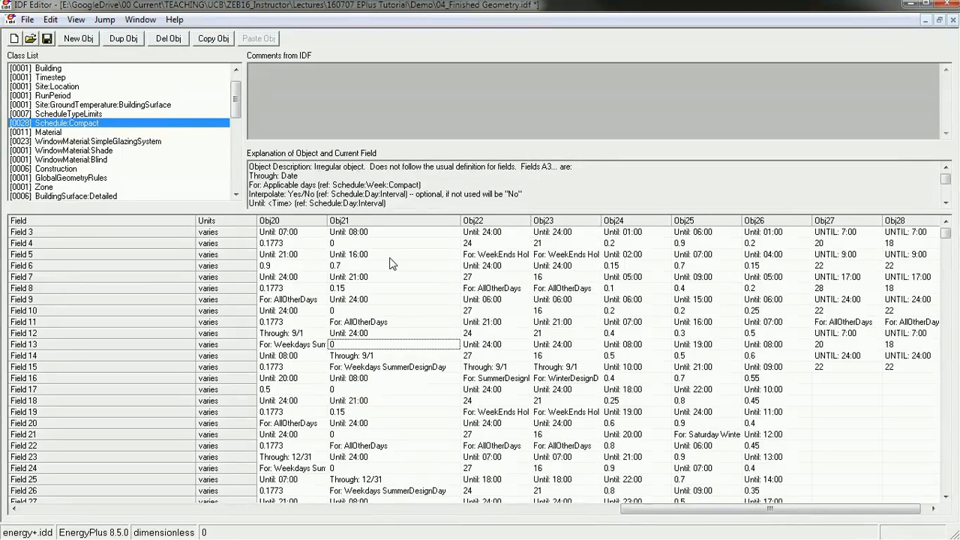
pyautogui.scroll(2, 371, 263)
pyautogui.click(379, 256)
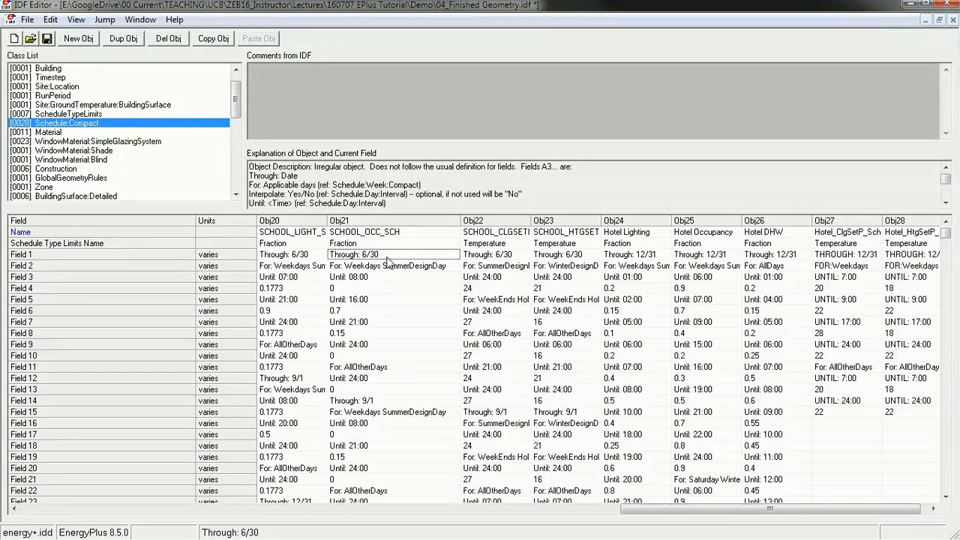
pyautogui.click(371, 402)
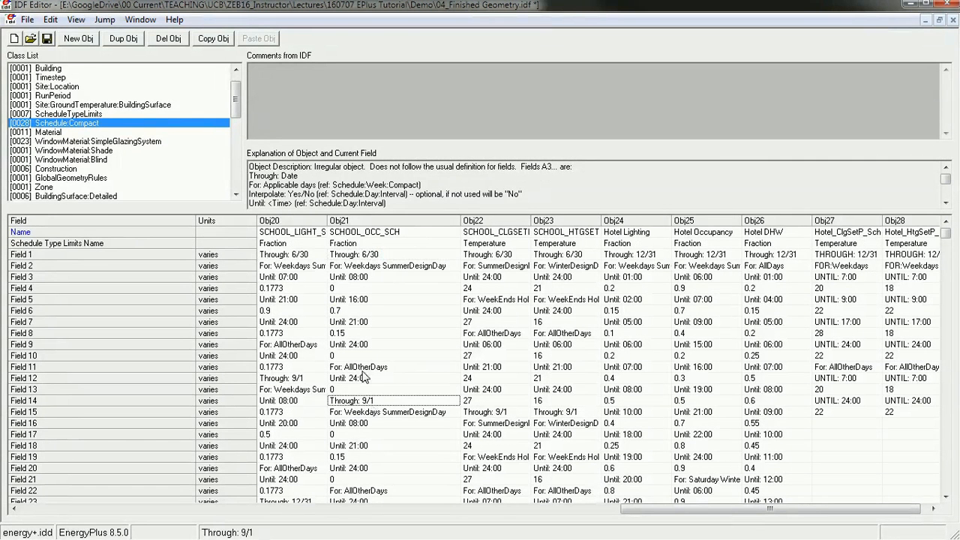
pyautogui.scroll(-1, 352, 406)
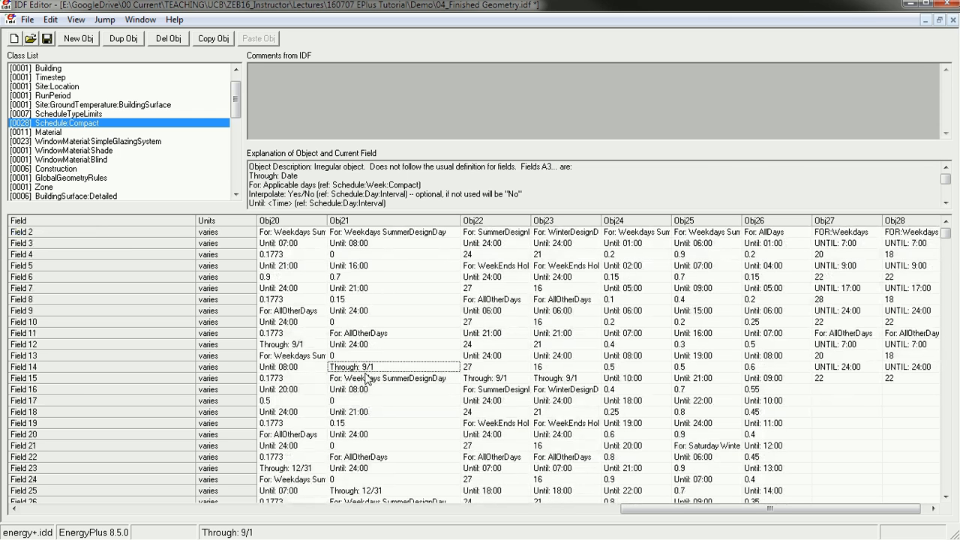
pyautogui.scroll(-1, 370, 369)
pyautogui.click(363, 359)
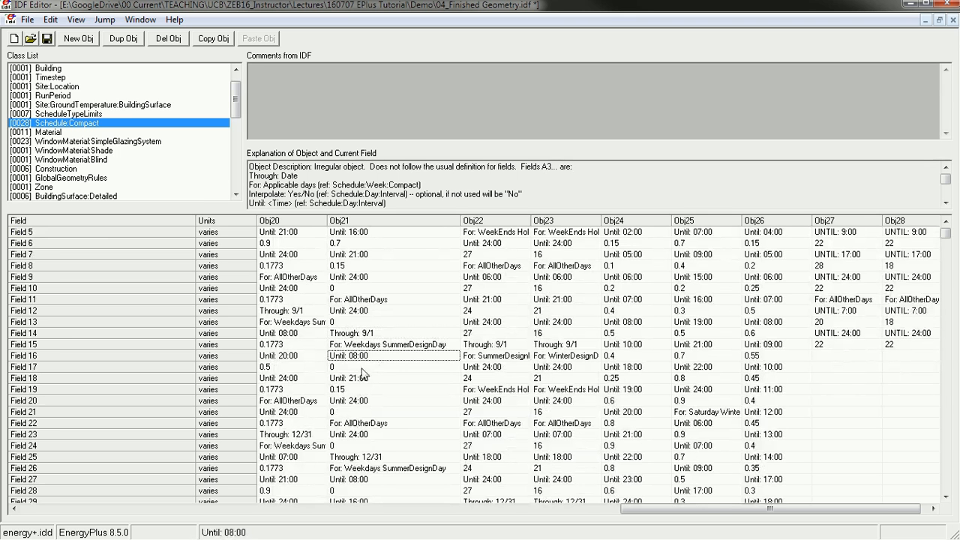
pyautogui.click(345, 392)
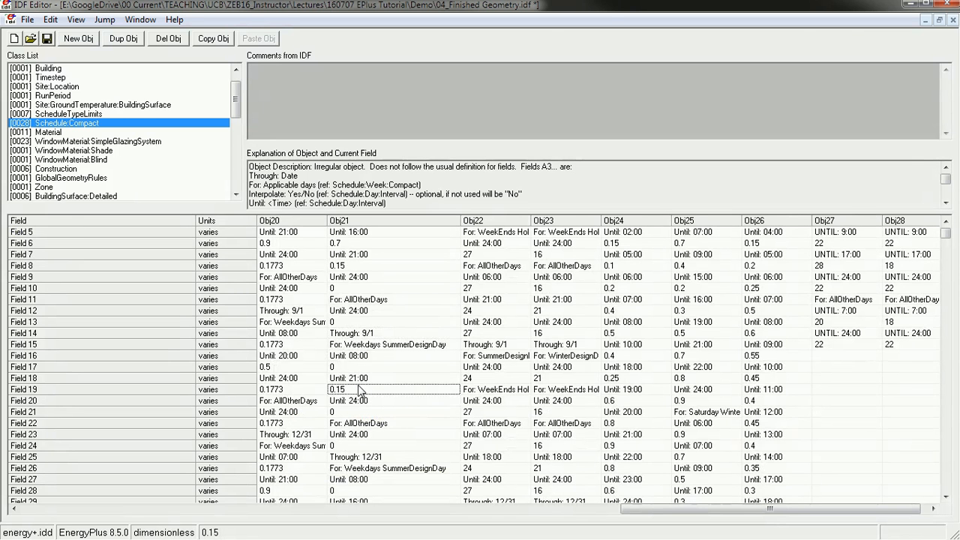
# Step: Return to the weekday time intervals of the SCHOOL_OCC_SCH period through 6/30 to compare them with the summer period
pyautogui.scroll(1, 367, 386)
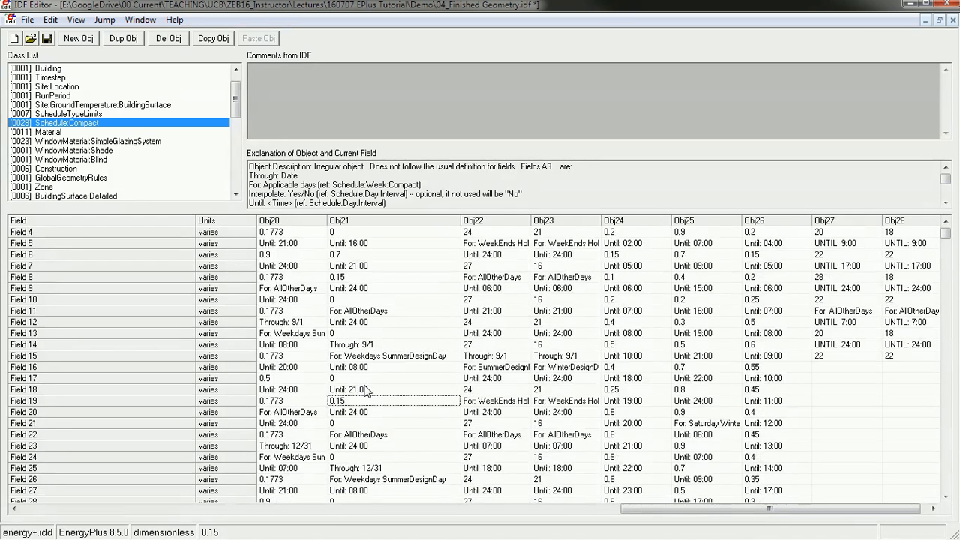
pyautogui.scroll(5, 357, 401)
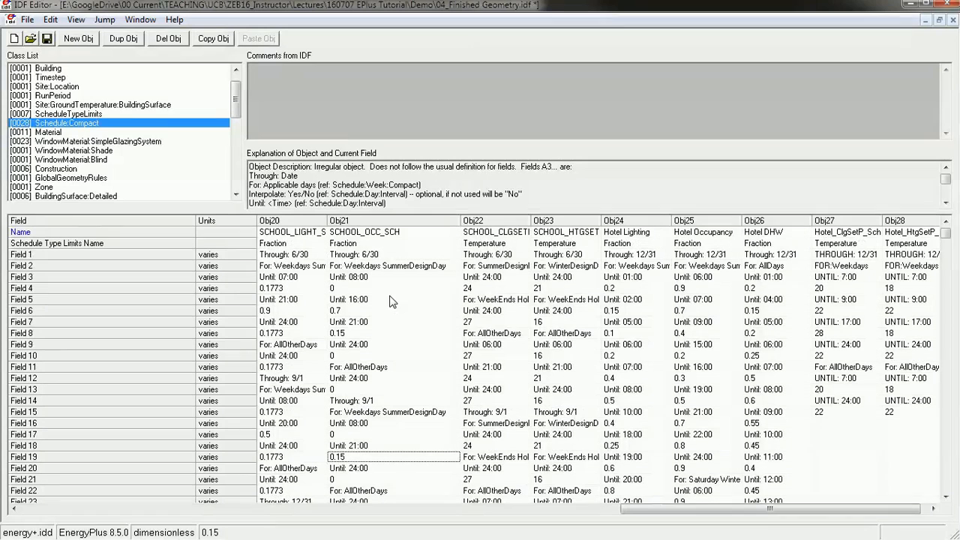
pyautogui.click(362, 279)
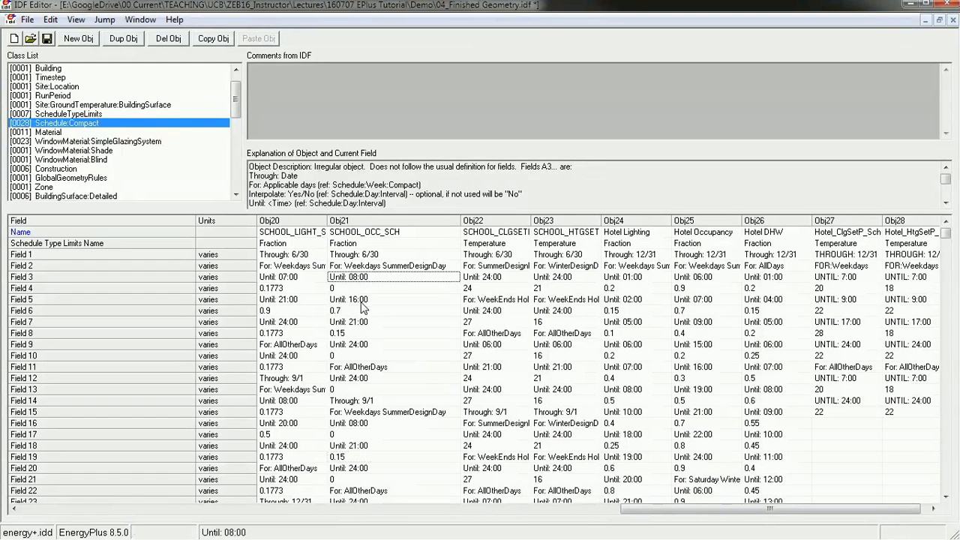
pyautogui.click(356, 324)
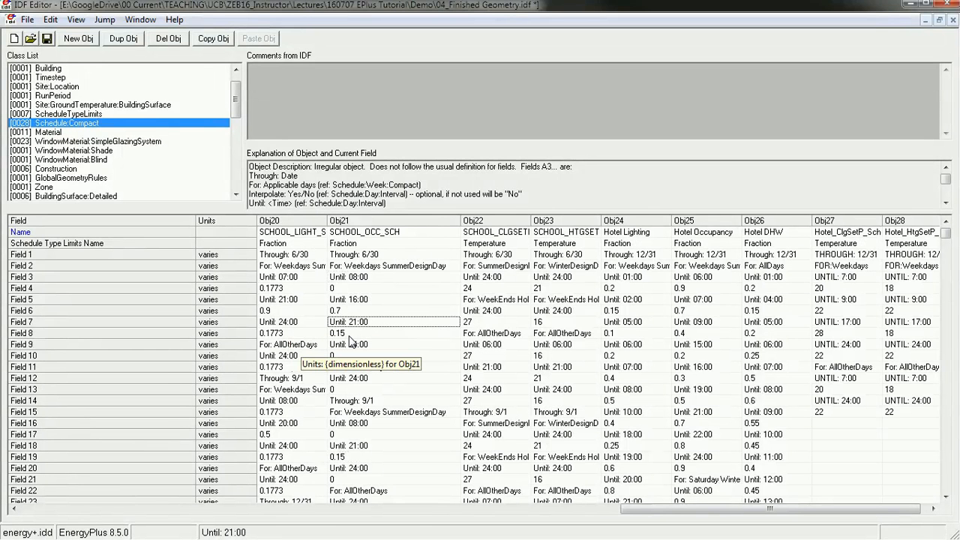
# Step: Examine the day types of the SCHOOL_OCC_SCH period through 9/1 and where the period through 12/31 begins
pyautogui.scroll(-3, 348, 341)
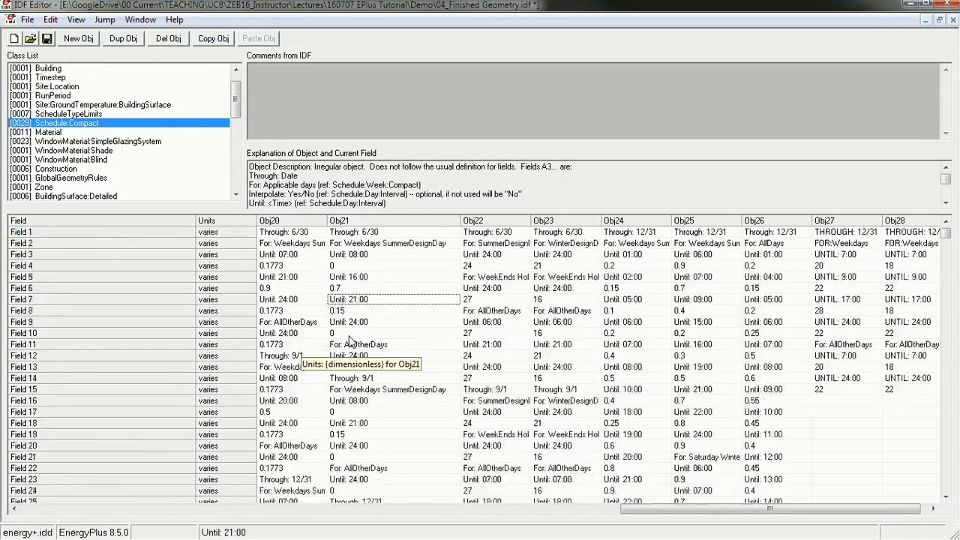
pyautogui.scroll(-1, 361, 405)
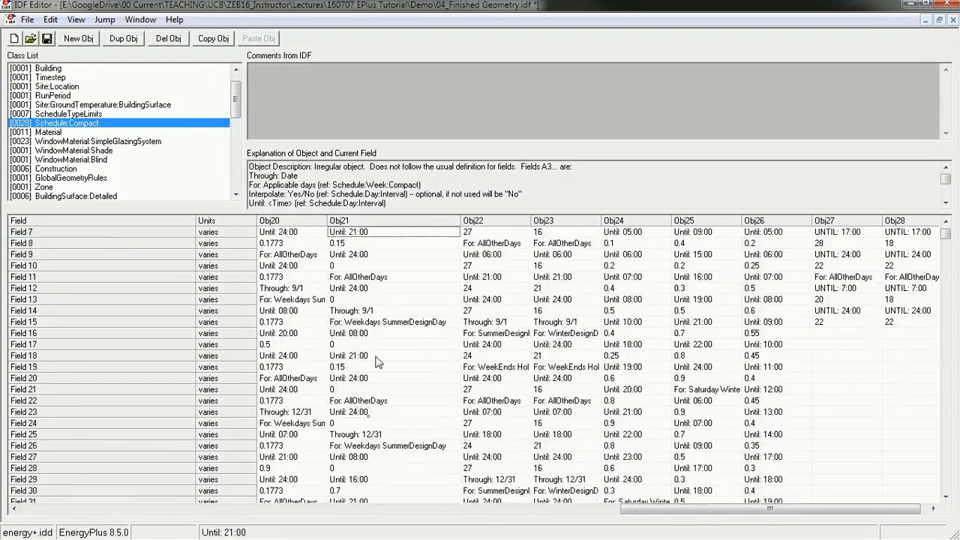
pyautogui.click(363, 324)
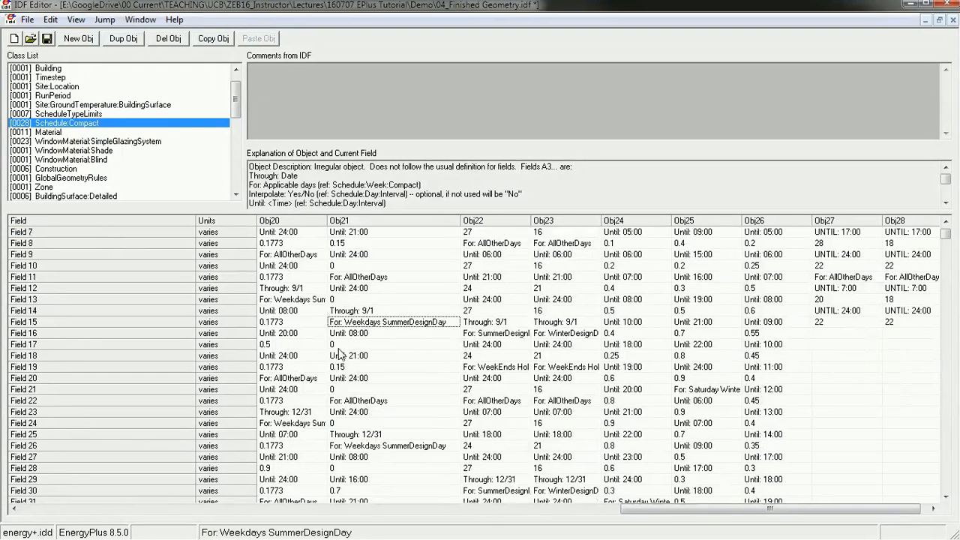
pyautogui.scroll(-2, 375, 360)
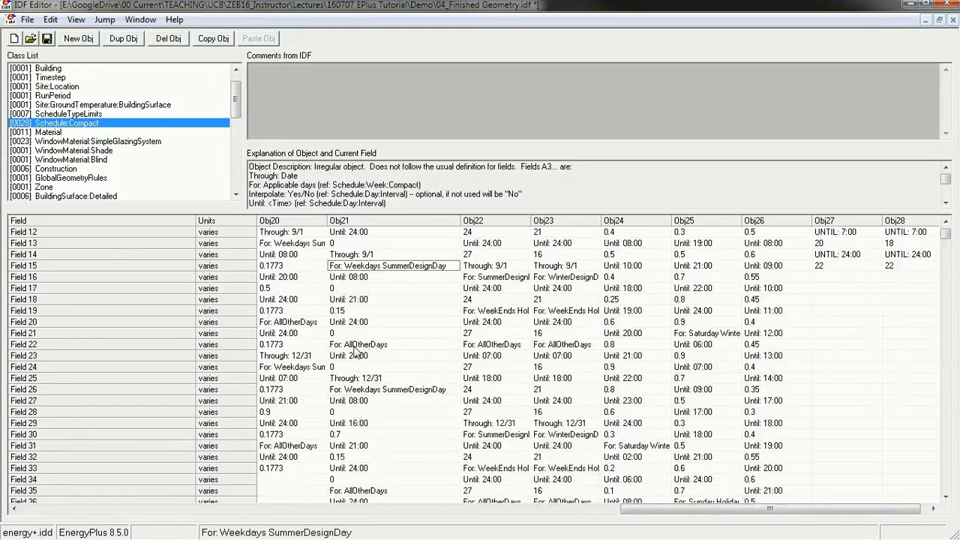
pyautogui.click(363, 345)
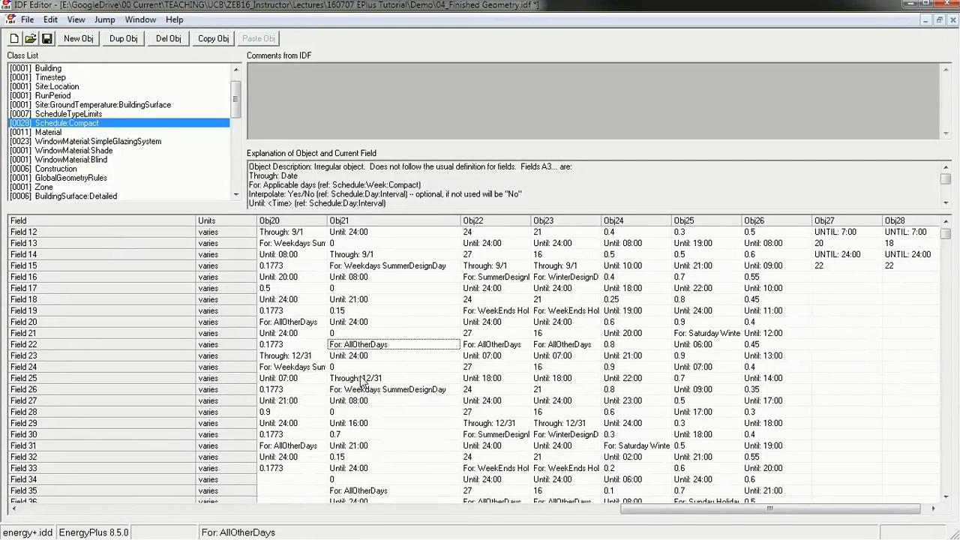
pyautogui.scroll(-2, 363, 376)
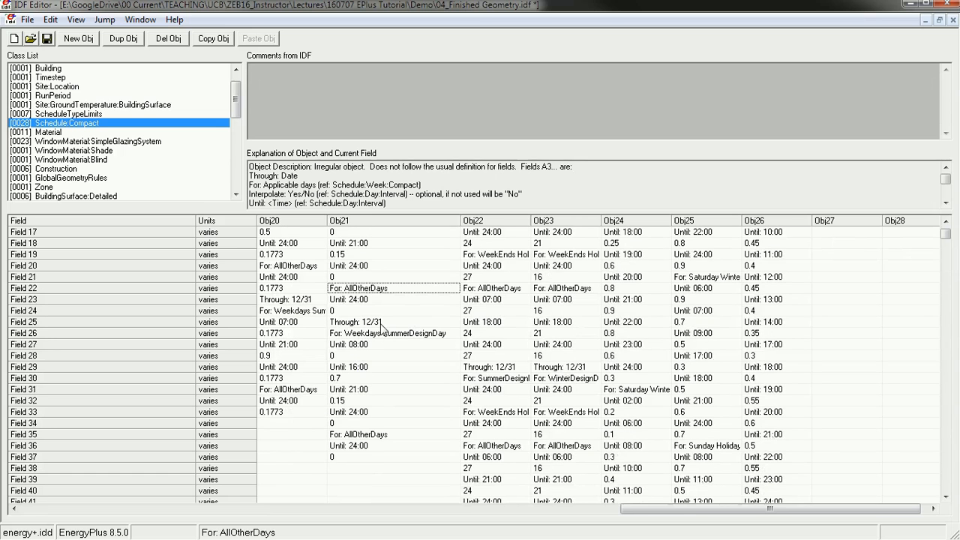
pyautogui.click(347, 323)
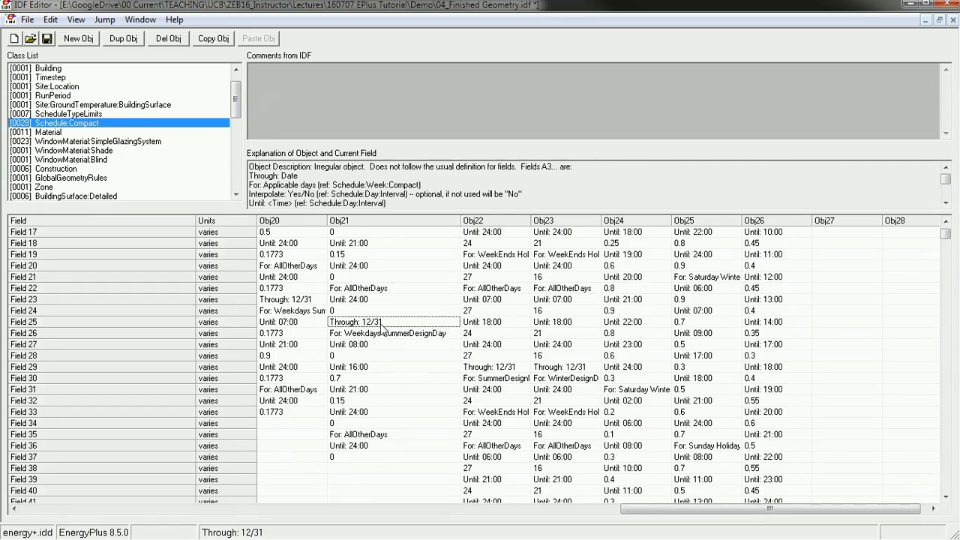
pyautogui.scroll(2, 365, 356)
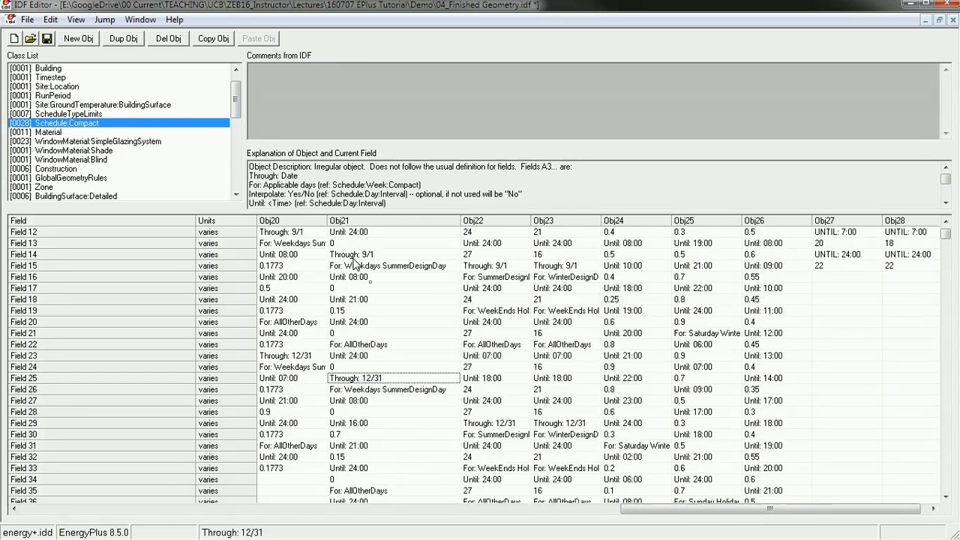
pyautogui.click(365, 256)
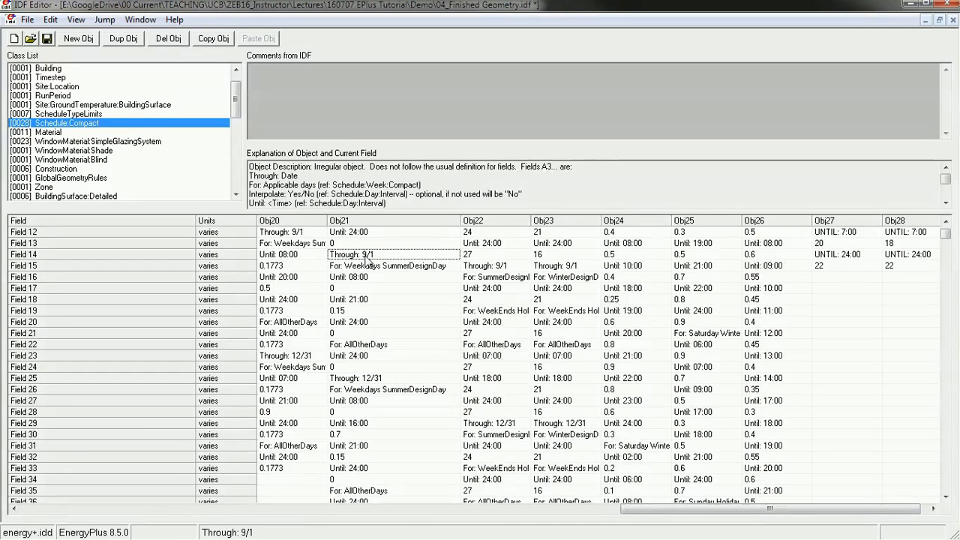
# Step: Examine the SCHOOL_OCC_SCH period through 12/31 down to its AllOtherDays entries, then return to the schedule's first weekday fraction and name
pyautogui.click(371, 381)
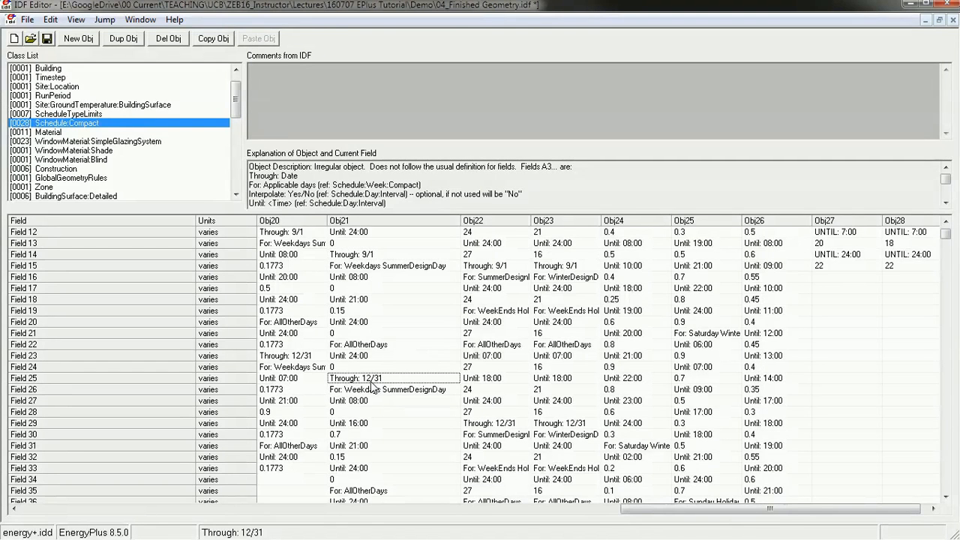
pyautogui.scroll(-3, 373, 386)
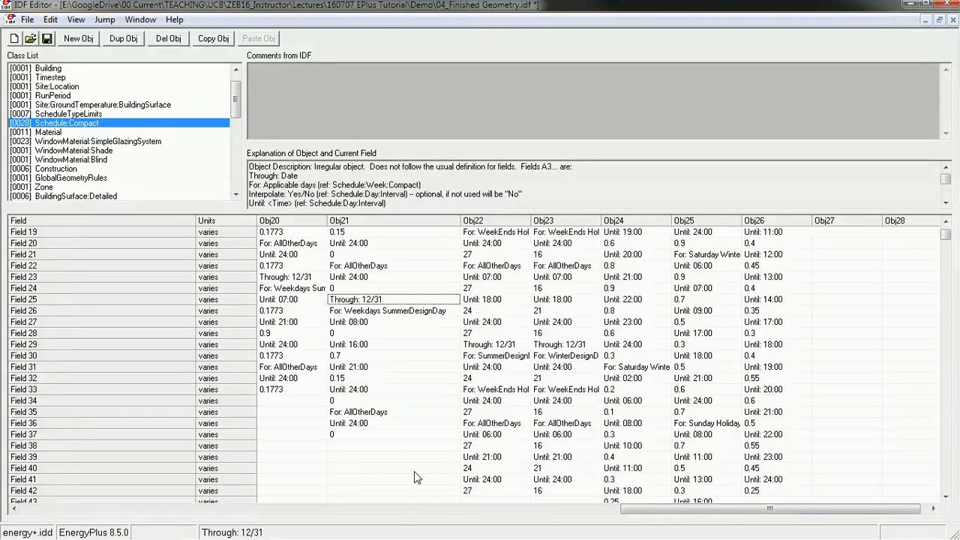
pyautogui.click(345, 412)
pyautogui.scroll(2, 345, 424)
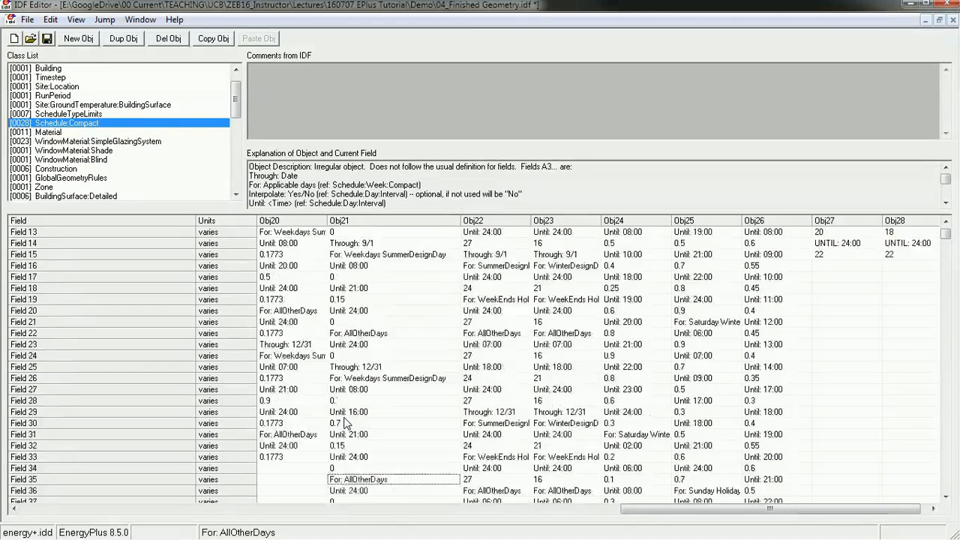
pyautogui.scroll(5, 345, 423)
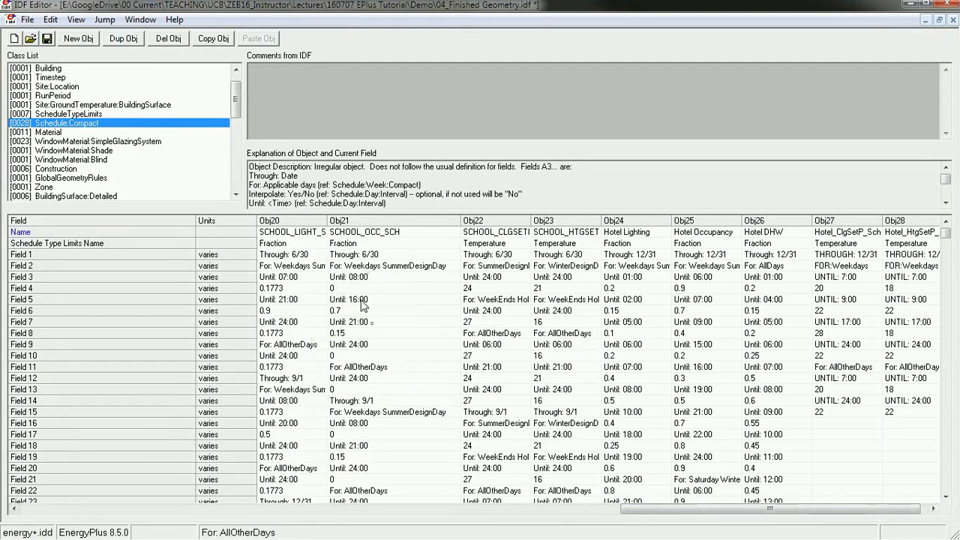
pyautogui.click(340, 291)
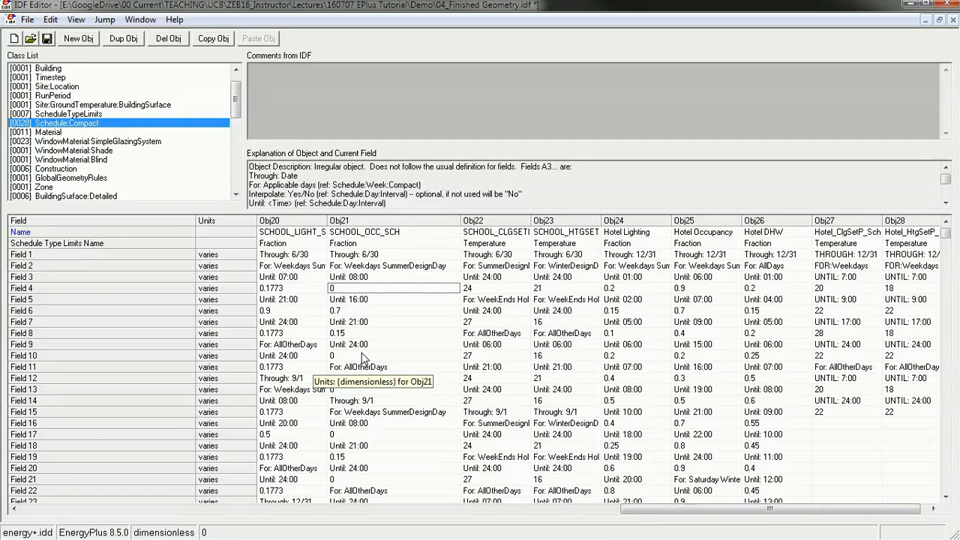
pyautogui.click(374, 233)
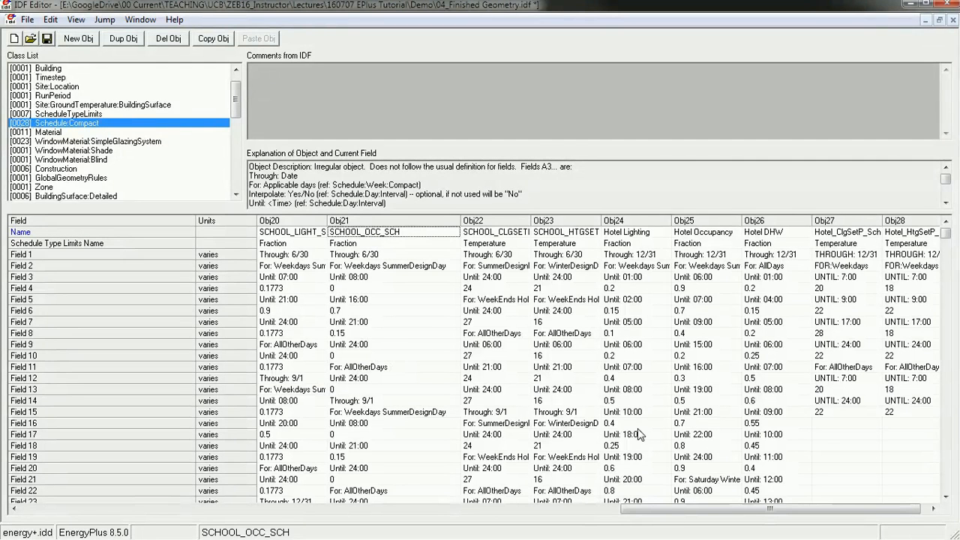
# Step: Open the Zone 1 Lights object, widen its column and review the zone, schedule, design level calculation method and lighting level fields
pyautogui.moveTo(237, 95); pyautogui.dragTo(235, 127)
pyautogui.click(47, 141)
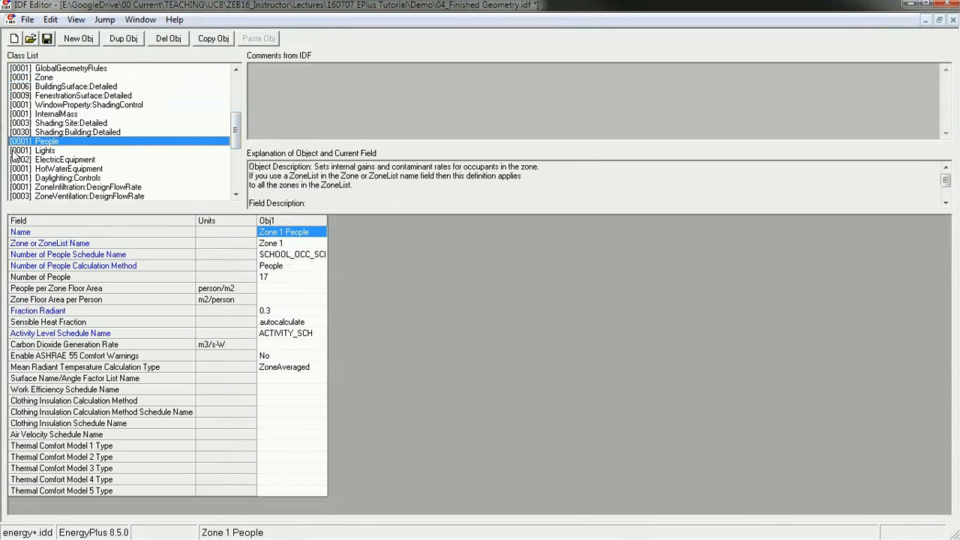
pyautogui.click(53, 152)
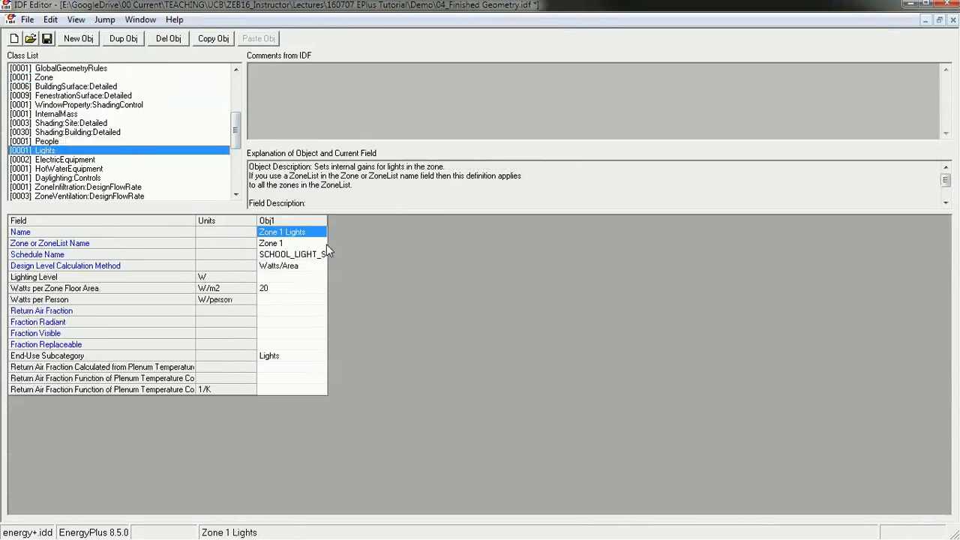
pyautogui.moveTo(327, 220); pyautogui.dragTo(386, 222)
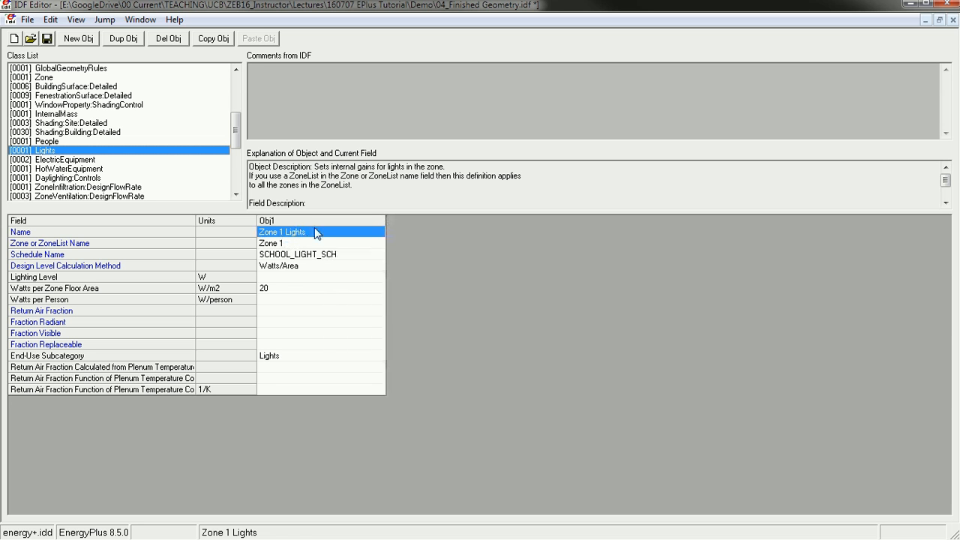
pyautogui.click(278, 245)
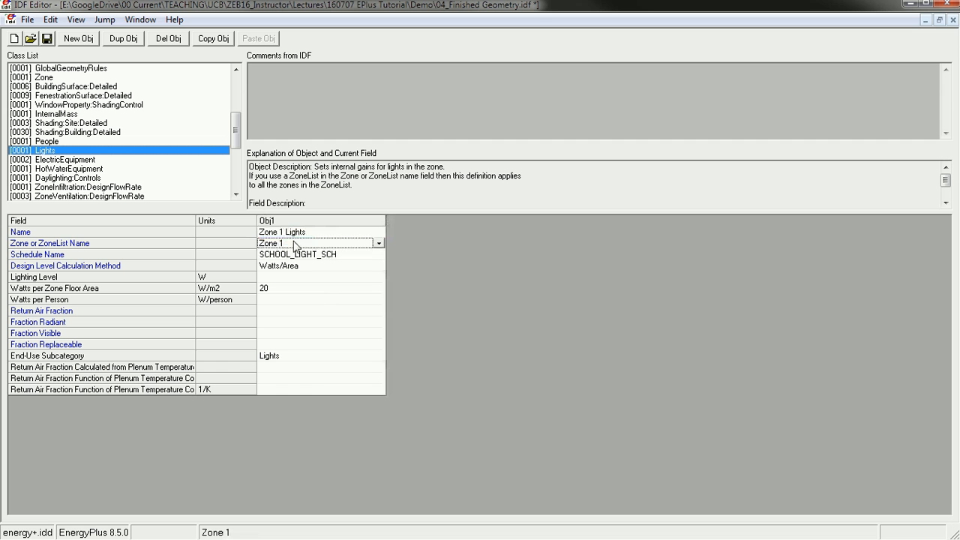
pyautogui.click(288, 256)
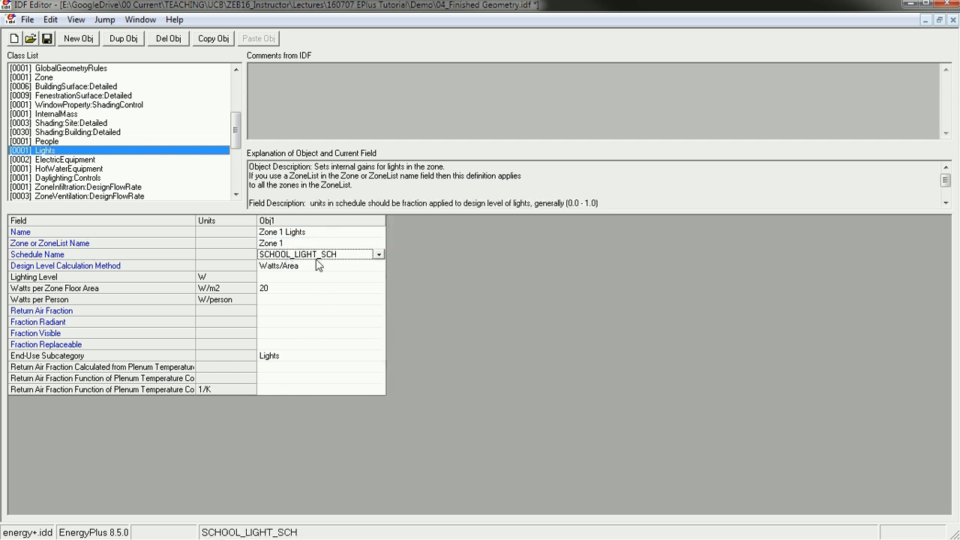
pyautogui.click(379, 254)
pyautogui.click(377, 256)
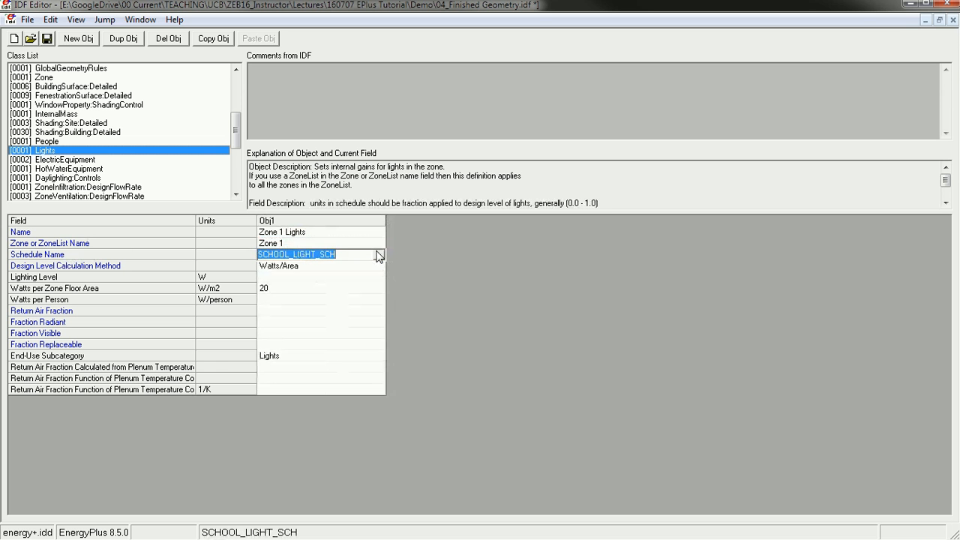
pyautogui.click(285, 269)
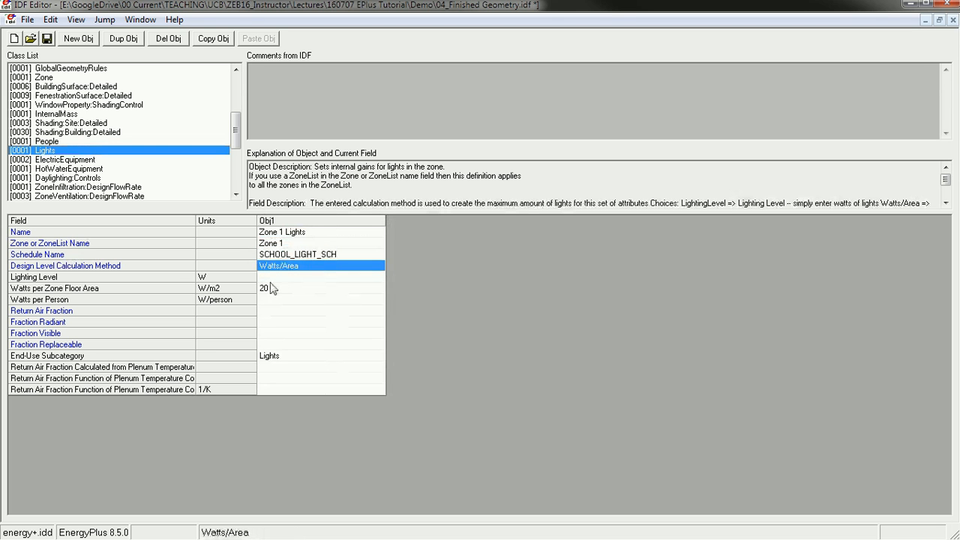
pyautogui.click(283, 278)
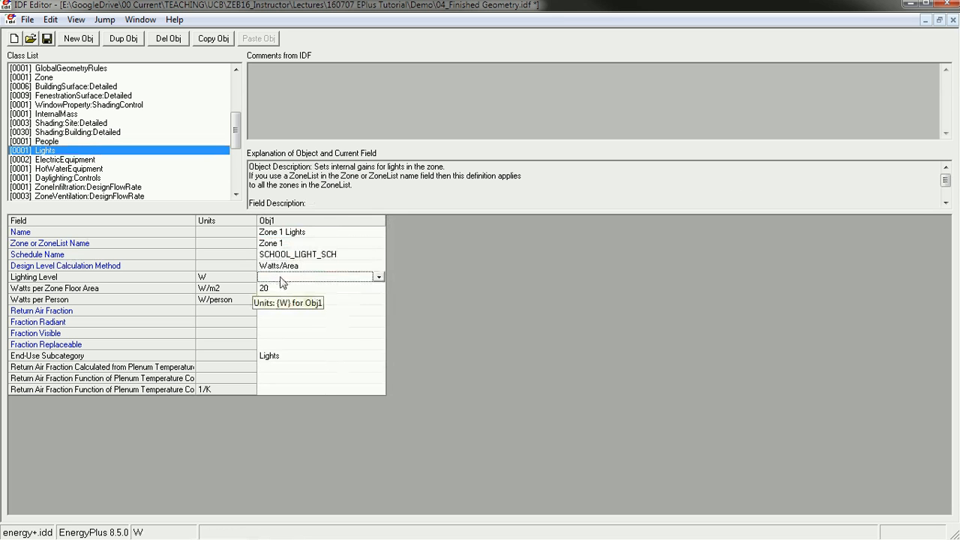
# Step: Set the Zone 1 Lights design level calculation method to LightingLevel and enter a lighting level of 500 W
pyautogui.click(325, 266)
pyautogui.click(325, 265)
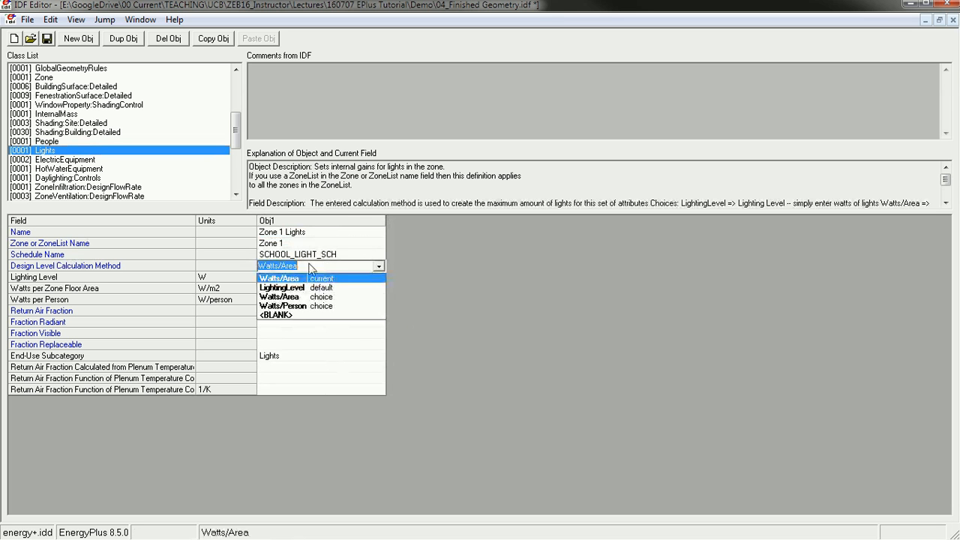
pyautogui.click(294, 287)
pyautogui.click(314, 291)
pyautogui.click(276, 277)
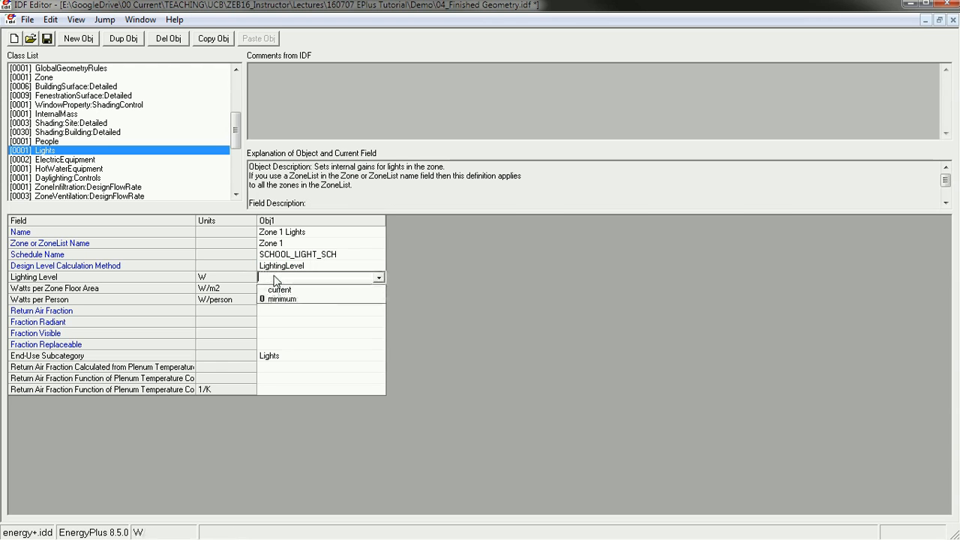
pyautogui.write('500')
pyautogui.press('Return')
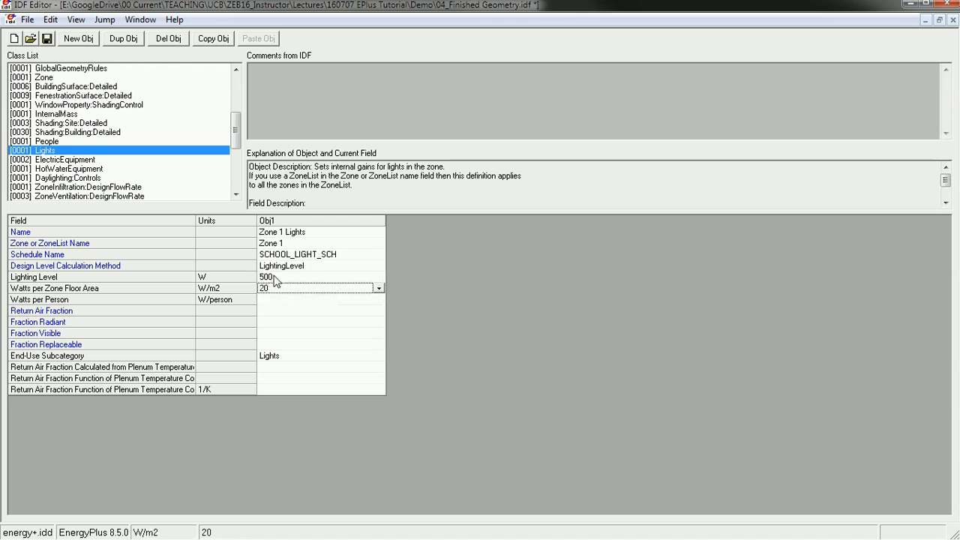
# Step: Clear the lighting level of Zone 1 Lights and set the design level calculation method back to Watts/Area
pyautogui.click(279, 276)
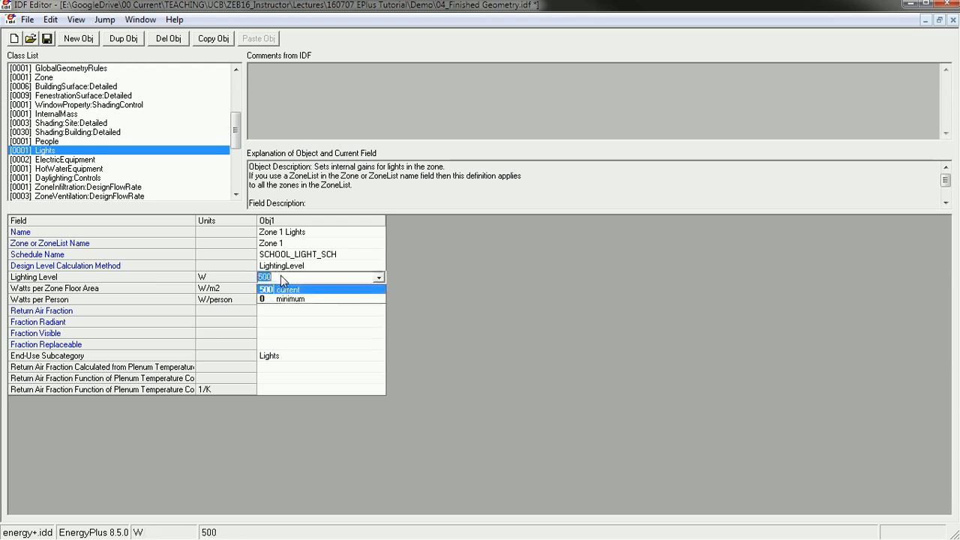
pyautogui.click(286, 266)
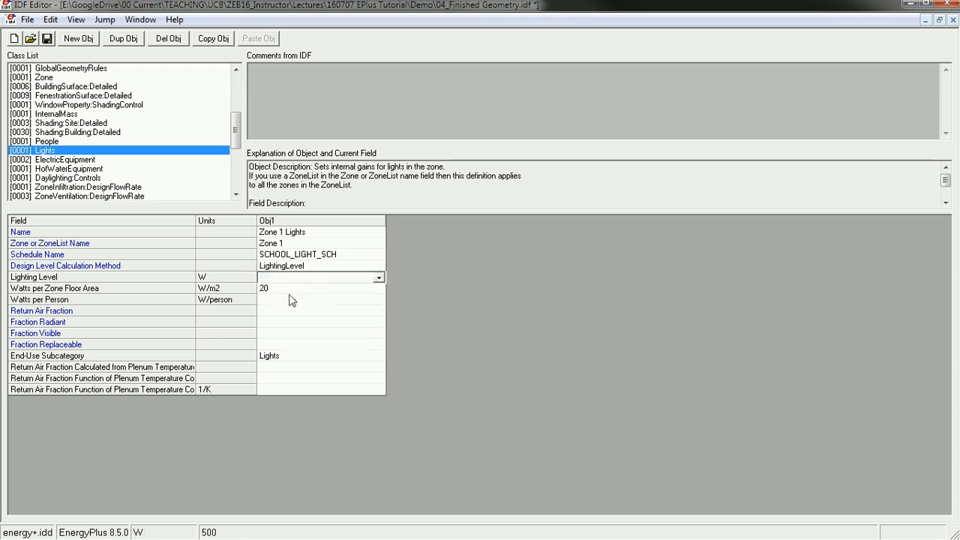
pyautogui.press('Return')
pyautogui.click(298, 256)
pyautogui.click(295, 266)
pyautogui.click(290, 267)
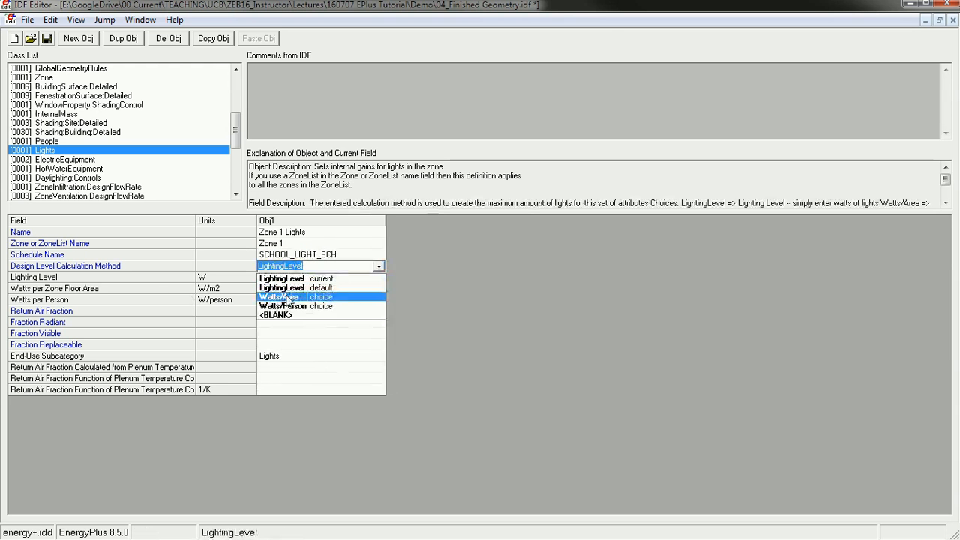
pyautogui.click(288, 297)
pyautogui.click(306, 324)
# Step: Review the watts per zone floor area, watts per person and schedule name of Zone 1 Lights
pyautogui.click(271, 290)
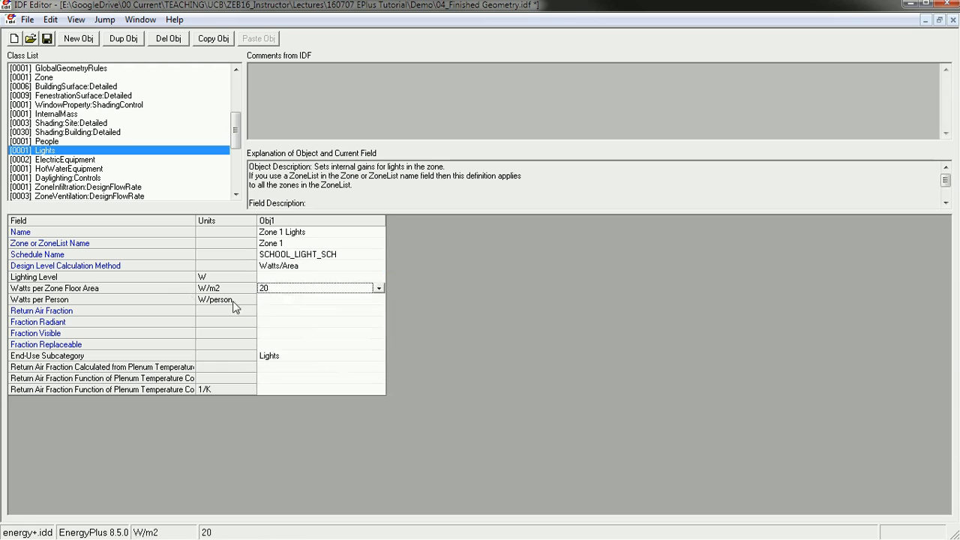
pyautogui.click(295, 302)
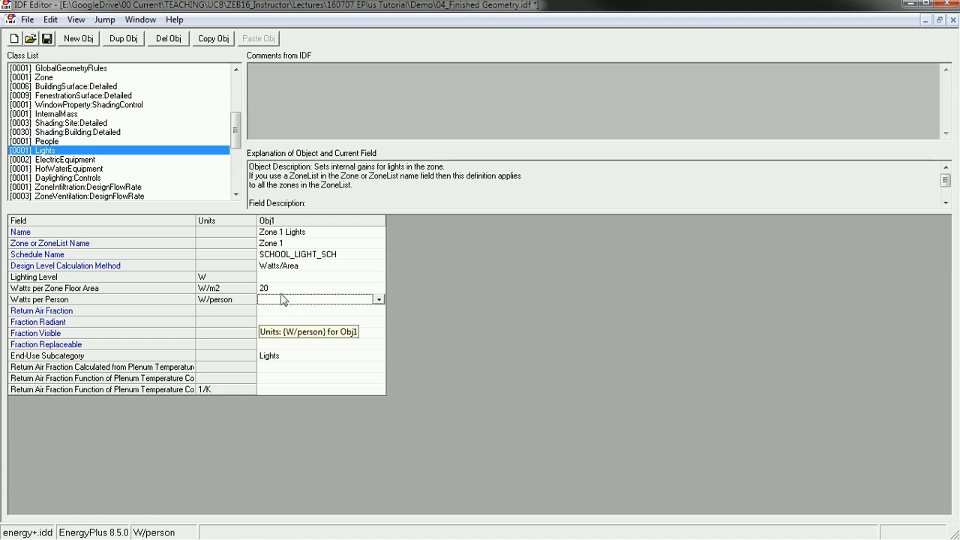
pyautogui.click(318, 256)
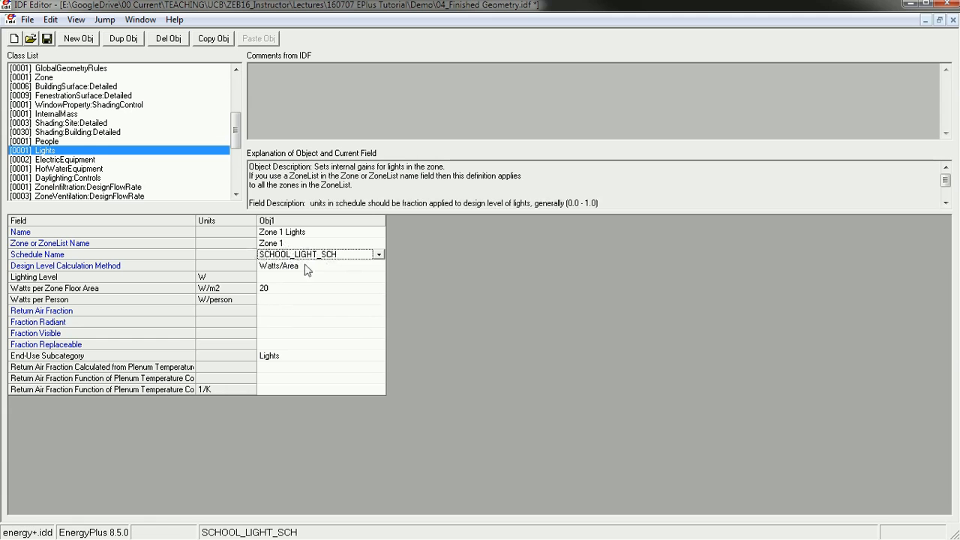
pyautogui.click(269, 293)
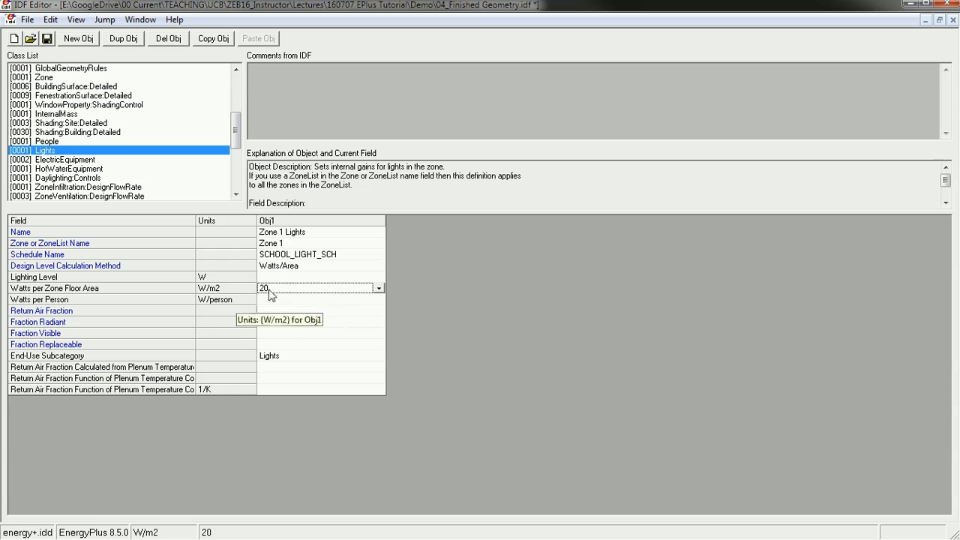
pyautogui.click(284, 257)
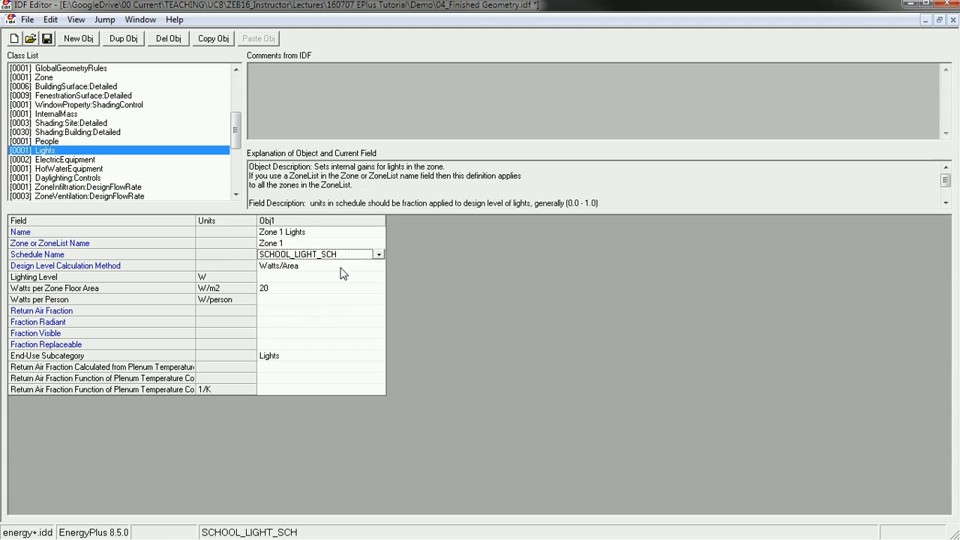
# Step: Find SCHOOL_LIGHT_SCH among the Schedule:Compact objects and widen its column to show the full day-type entries
pyautogui.moveTo(239, 135); pyautogui.dragTo(238, 101)
pyautogui.click(90, 141)
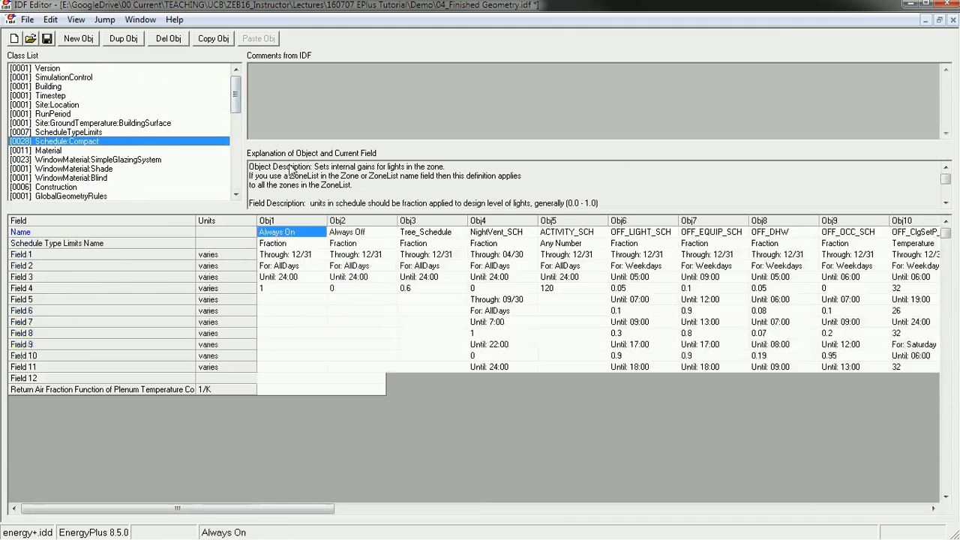
pyautogui.click(934, 508)
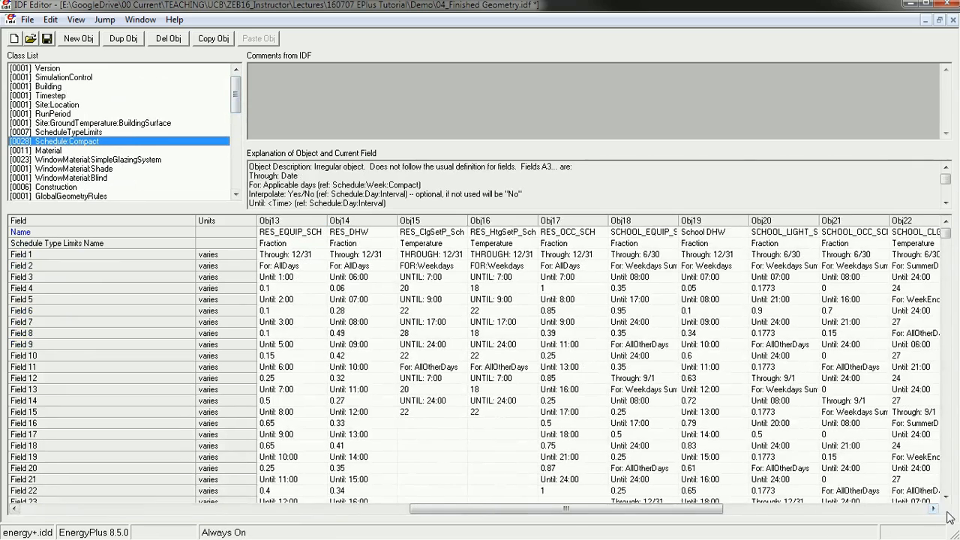
pyautogui.click(780, 222)
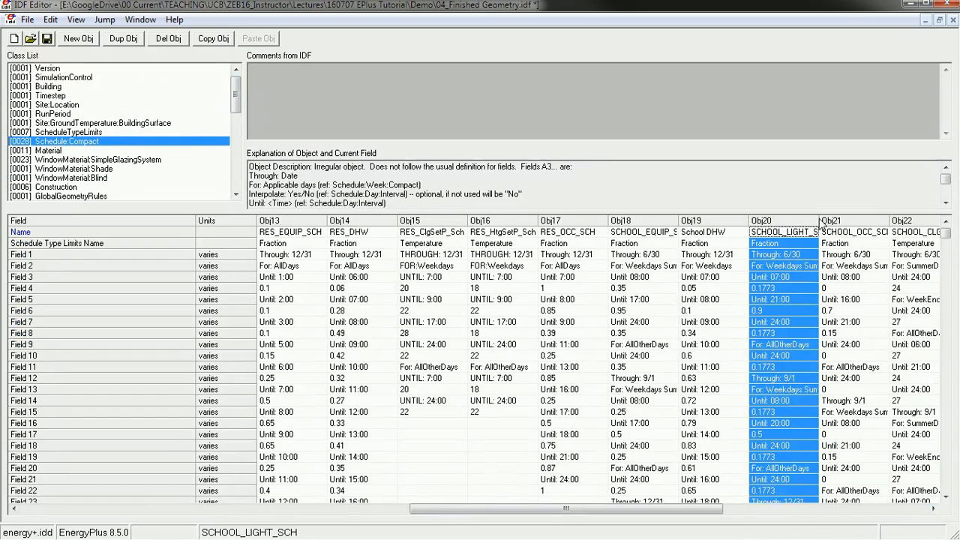
pyautogui.moveTo(819, 222); pyautogui.dragTo(852, 222)
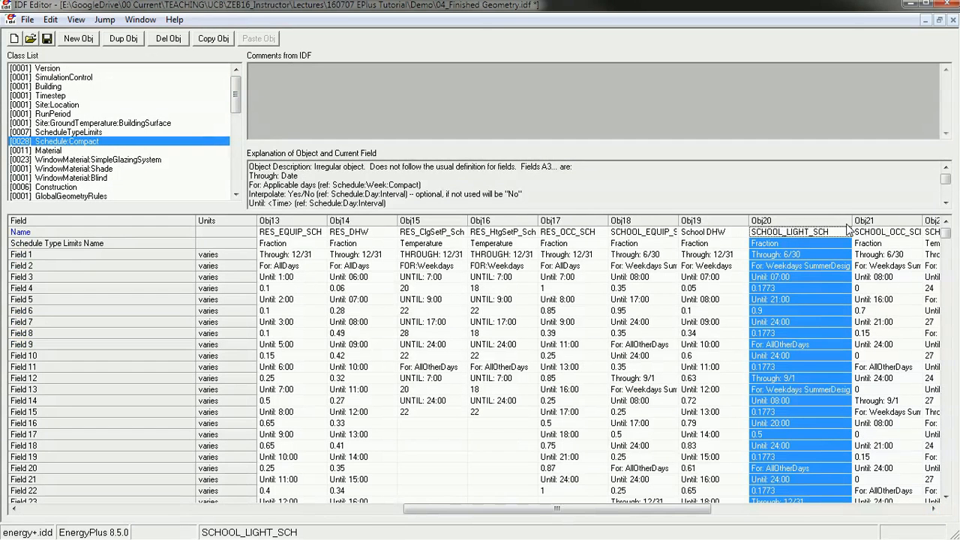
pyautogui.moveTo(852, 222); pyautogui.dragTo(884, 222)
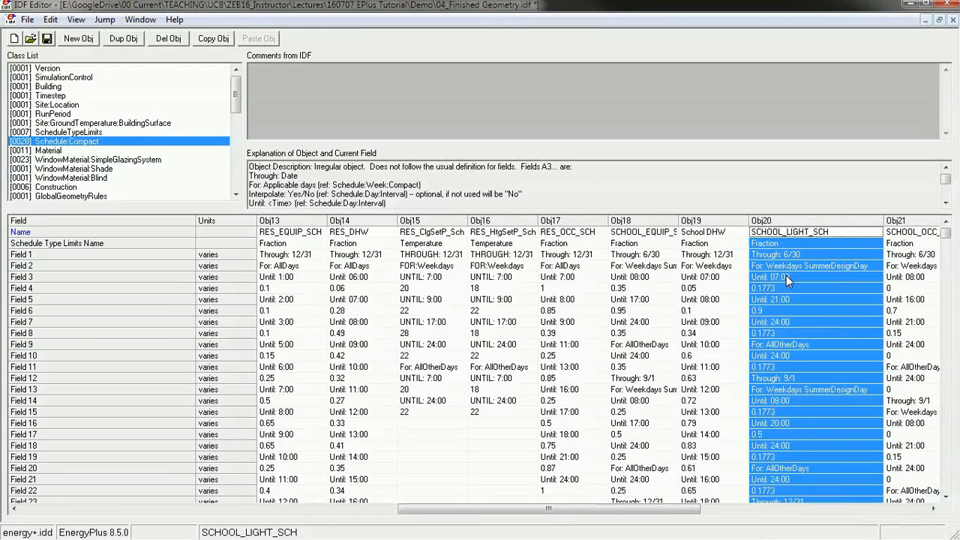
# Step: Read the first two weekday time intervals and lighting fractions of SCHOOL_LIGHT_SCH for the period through 6/30
pyautogui.click(785, 277)
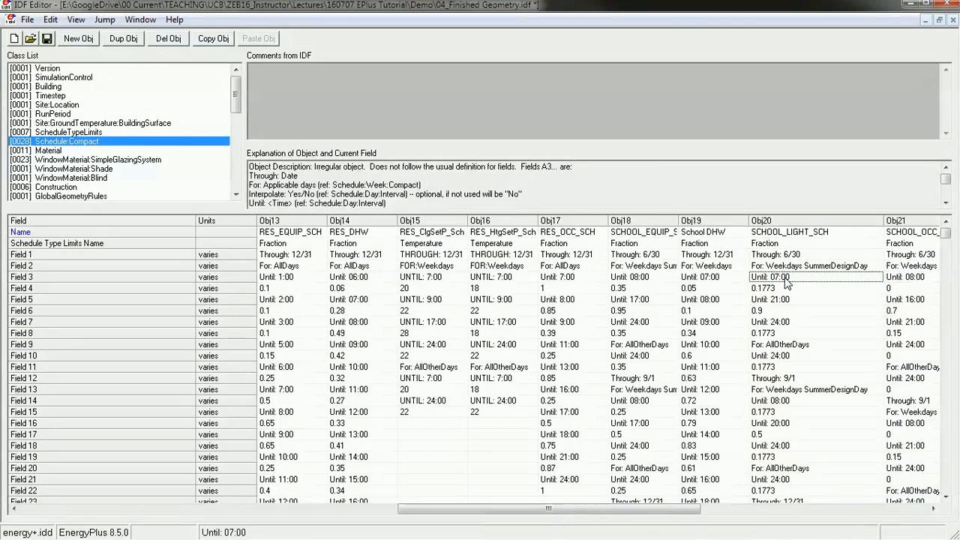
pyautogui.click(771, 289)
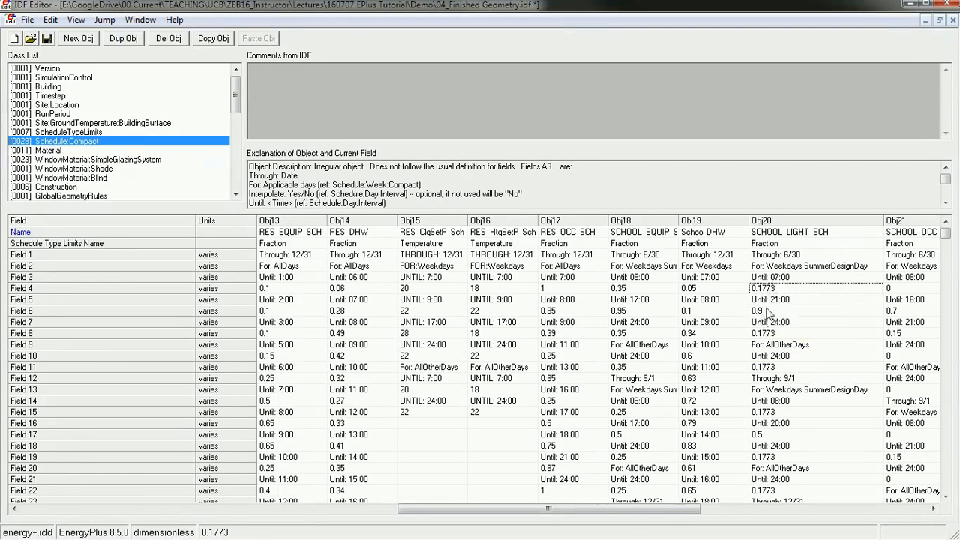
pyautogui.click(786, 279)
pyautogui.click(762, 311)
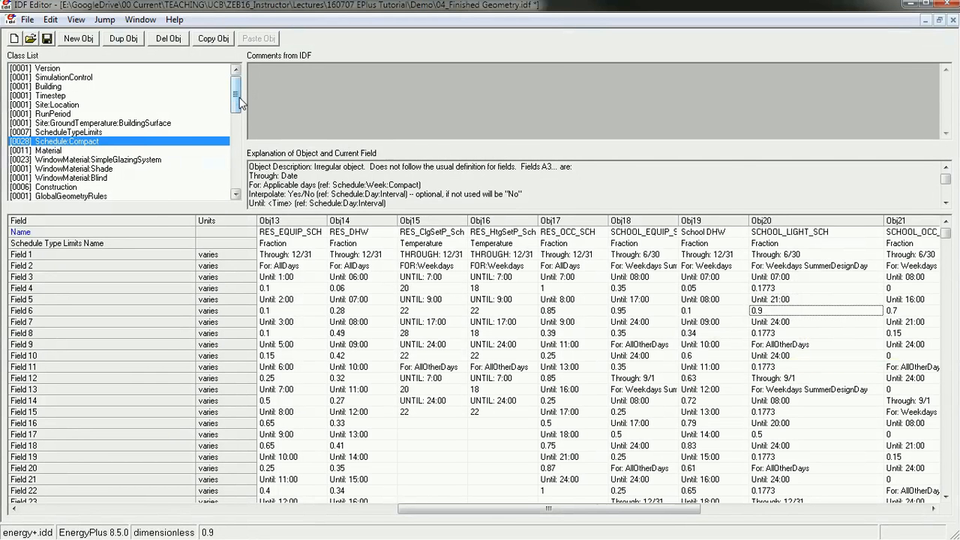
# Step: Return to the Lights class and open the ElectricEquipment objects for Zone 1
pyautogui.moveTo(238, 96); pyautogui.dragTo(238, 124)
pyautogui.click(203, 168)
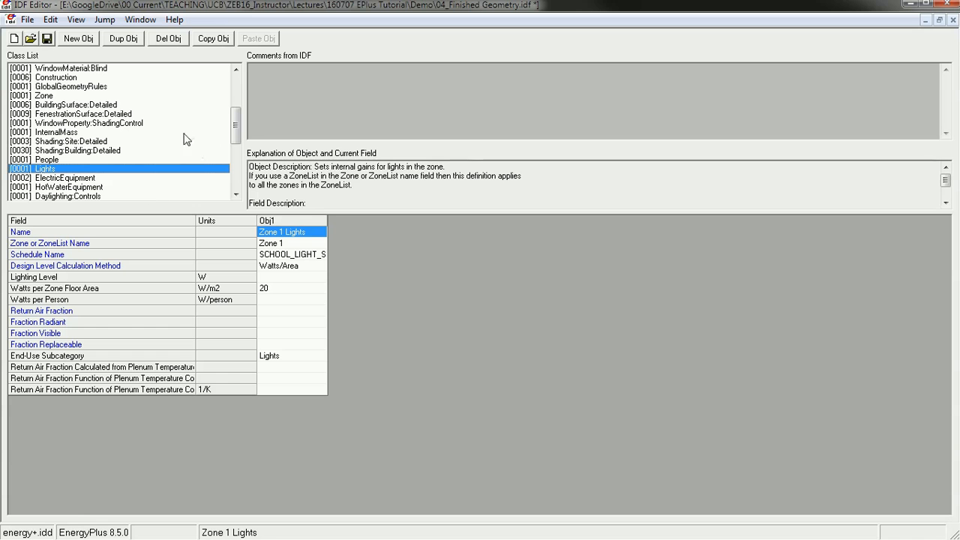
pyautogui.click(71, 180)
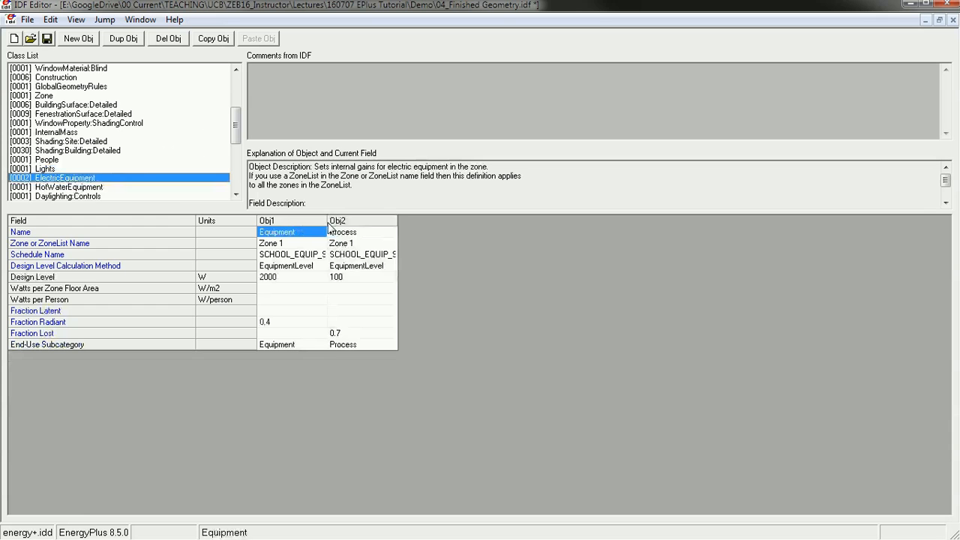
# Step: Widen the columns of both ElectricEquipment objects, Equipment and Process, so their full schedule names can be read
pyautogui.click(334, 221)
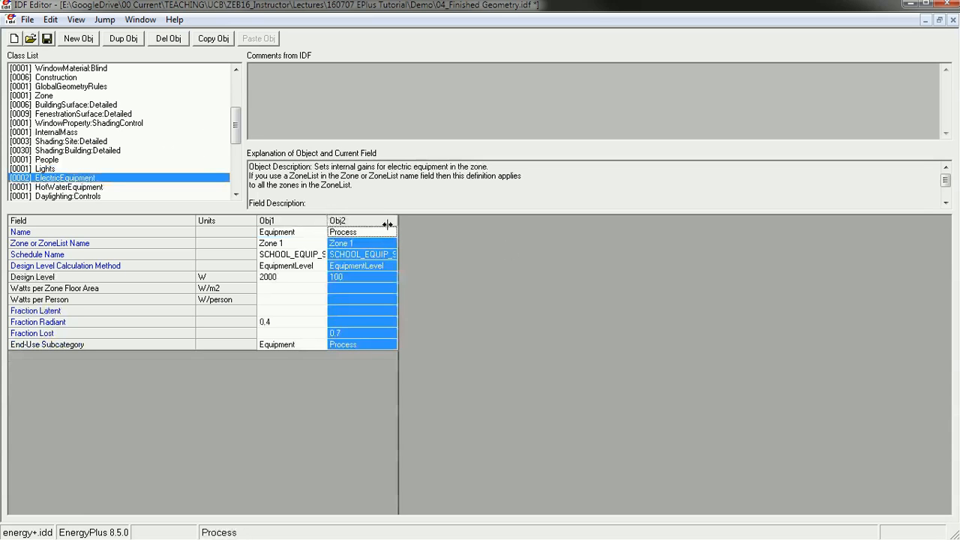
pyautogui.moveTo(327, 220); pyautogui.dragTo(528, 221)
pyautogui.click(291, 235)
pyautogui.click(294, 220)
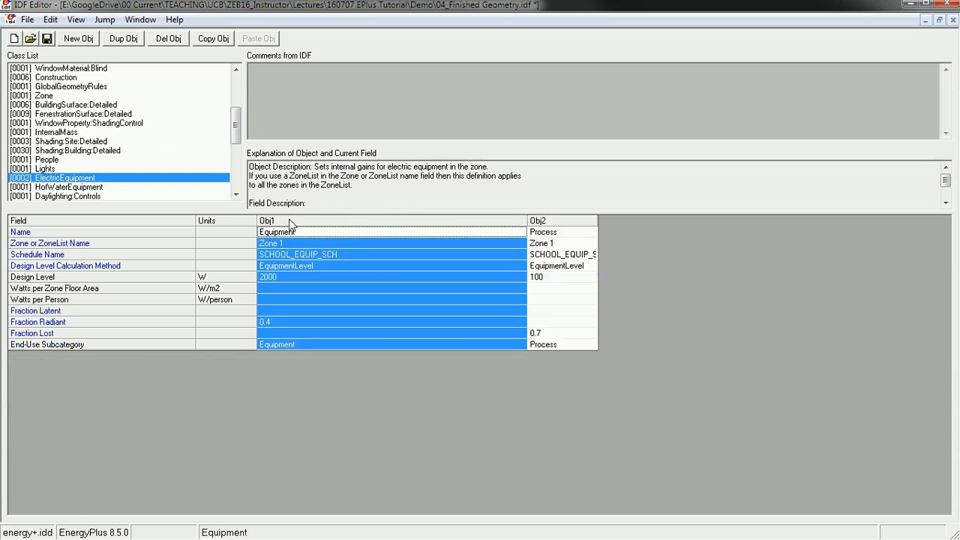
pyautogui.click(289, 234)
pyautogui.click(546, 232)
pyautogui.click(565, 223)
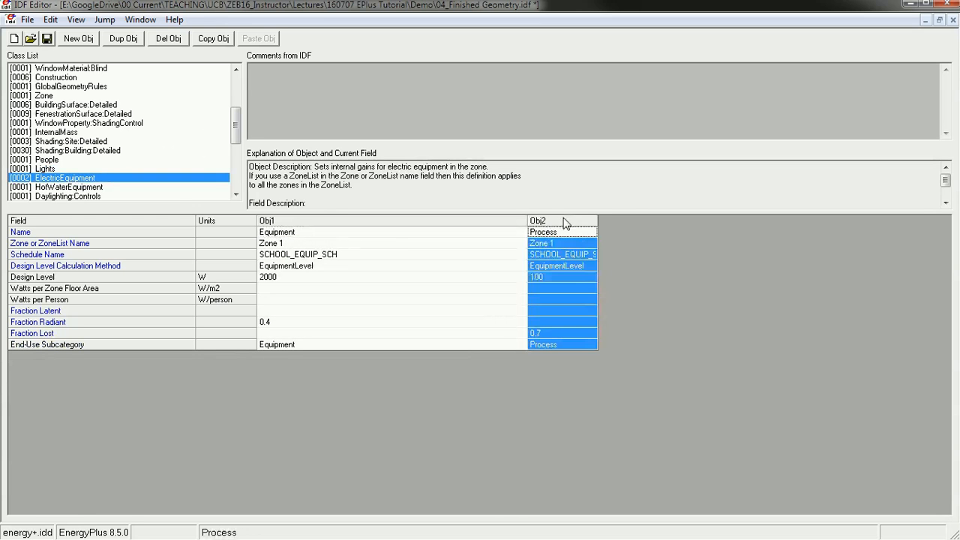
pyautogui.moveTo(597, 222); pyautogui.dragTo(630, 222)
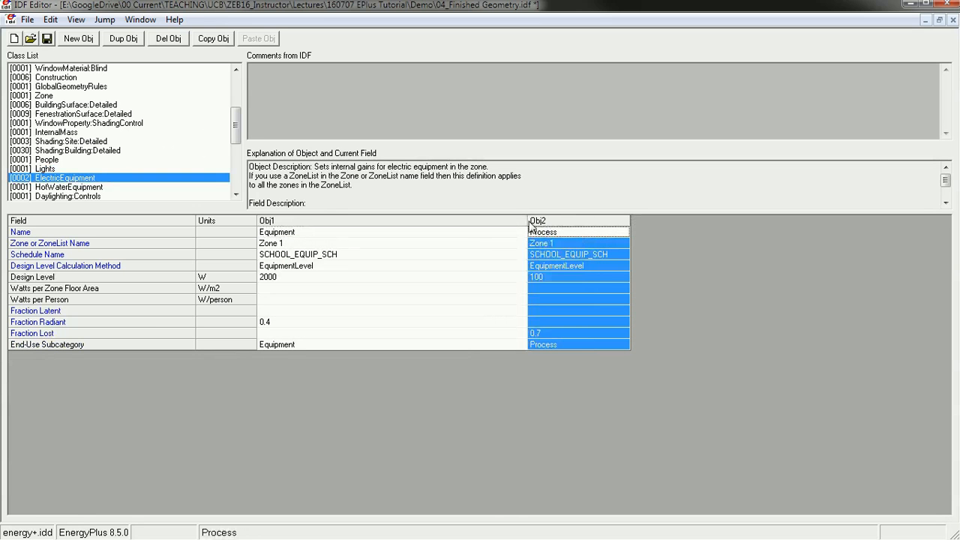
pyautogui.moveTo(528, 222); pyautogui.dragTo(379, 222)
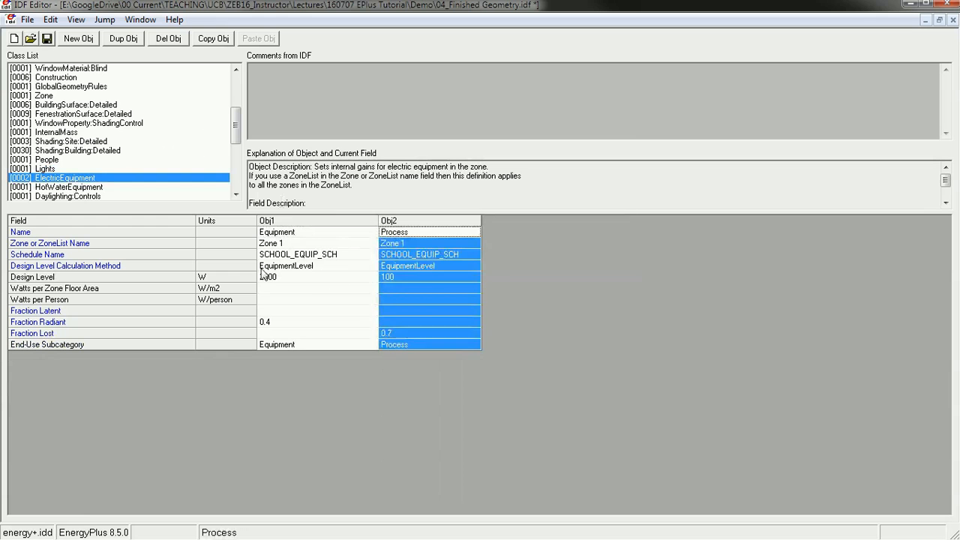
pyautogui.click(403, 230)
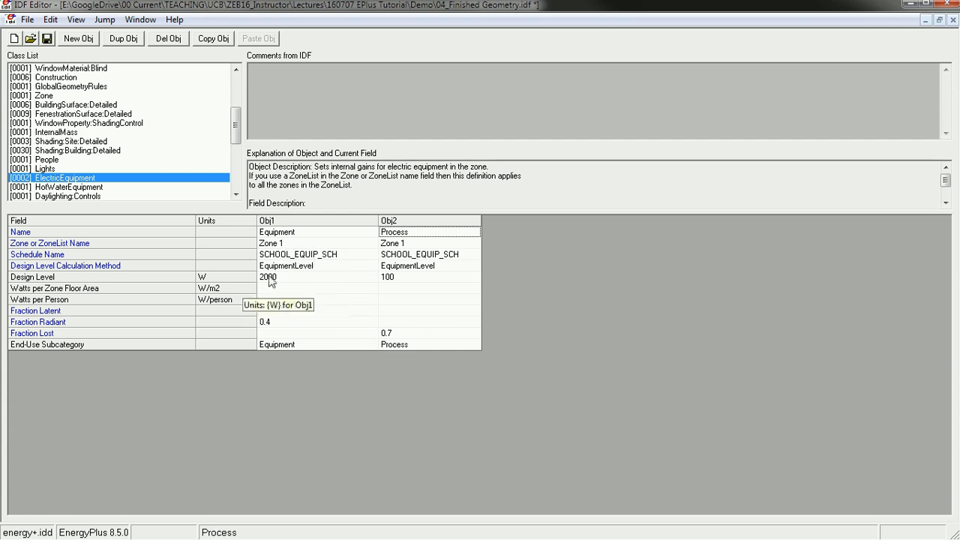
# Step: Review the design level, watts per zone floor area and watts per person fields of the Zone 1 electric equipment
pyautogui.click(271, 279)
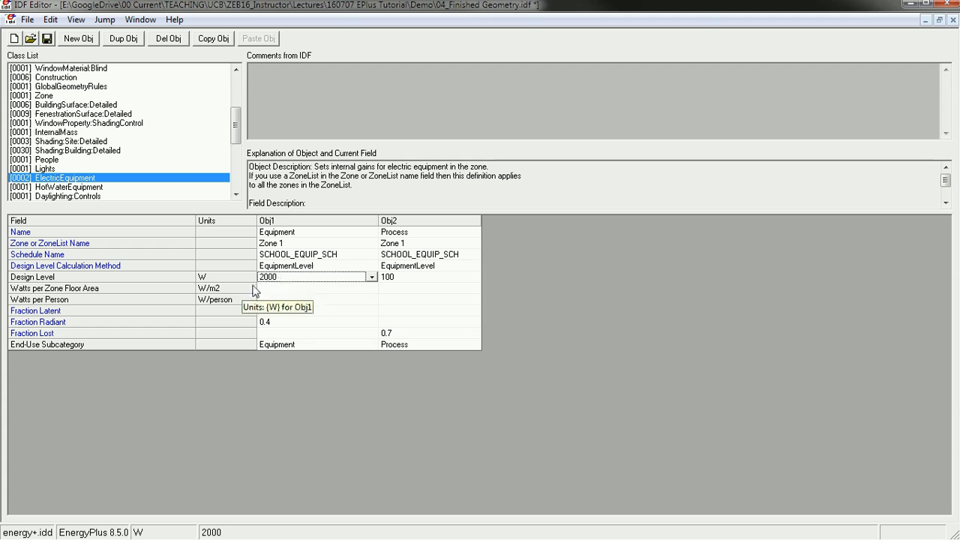
pyautogui.click(264, 289)
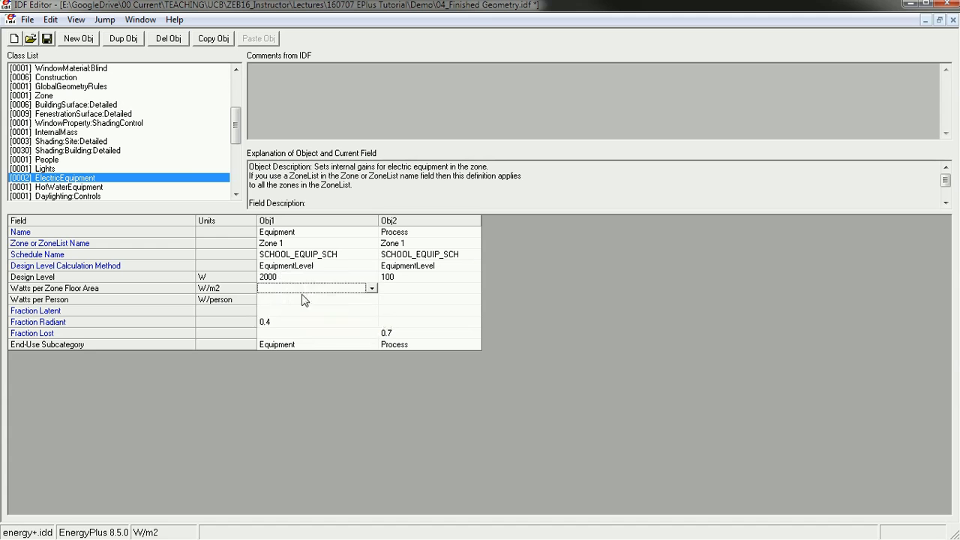
pyautogui.click(304, 300)
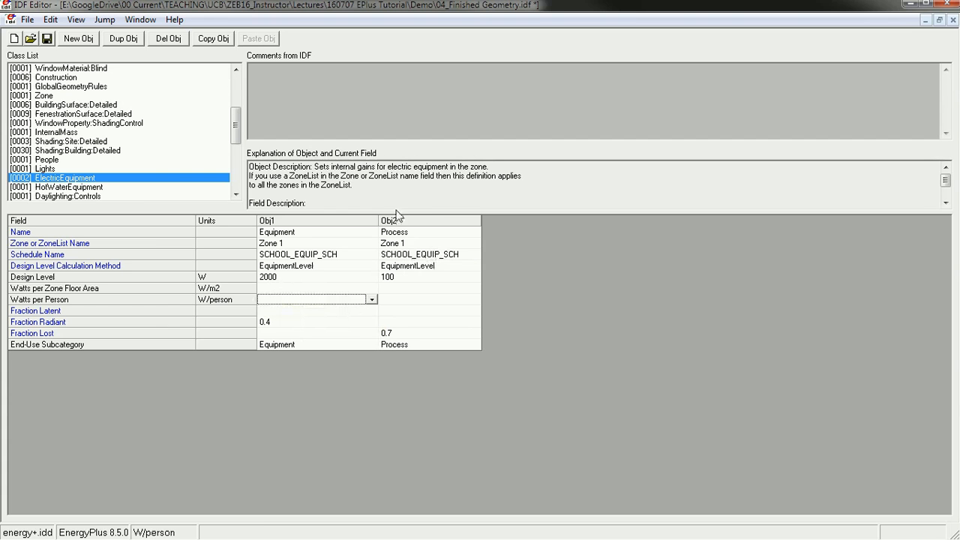
pyautogui.click(397, 300)
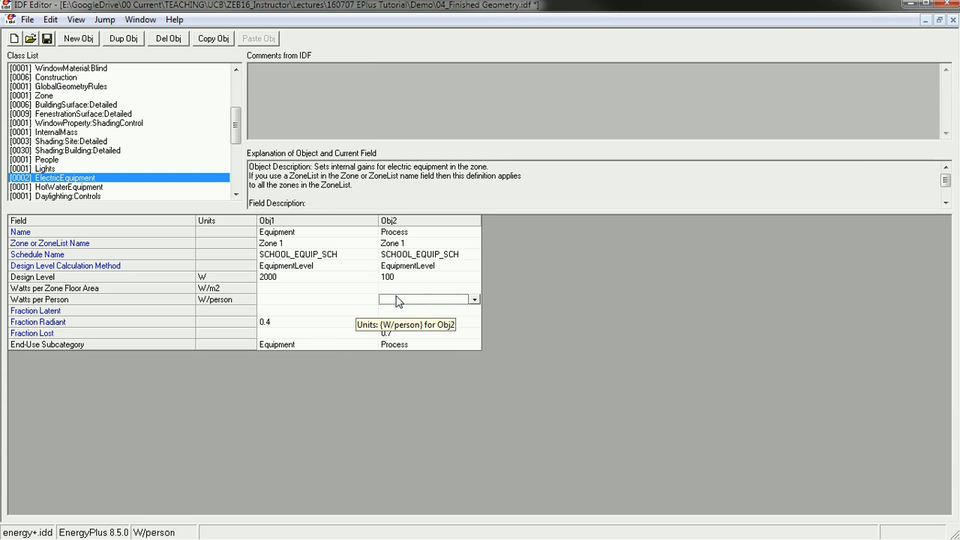
# Step: Review the schedule name, design level and zone assignment of the Process electric equipment object
pyautogui.click(429, 255)
pyautogui.click(474, 255)
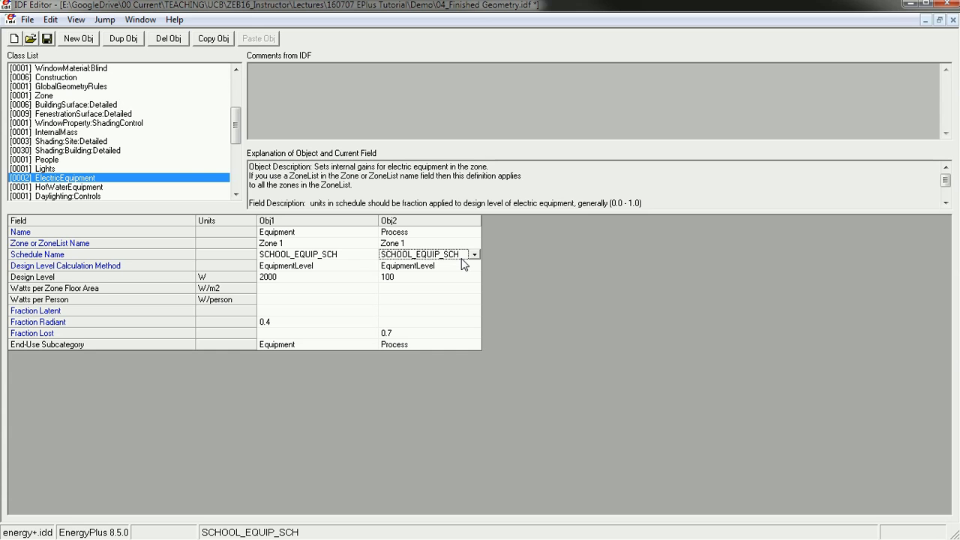
pyautogui.click(405, 279)
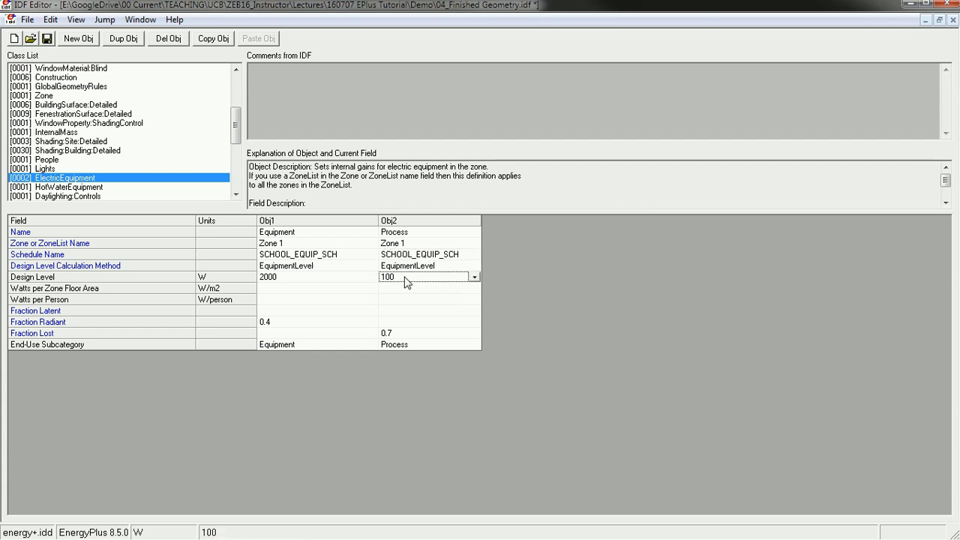
pyautogui.click(426, 246)
pyautogui.click(431, 254)
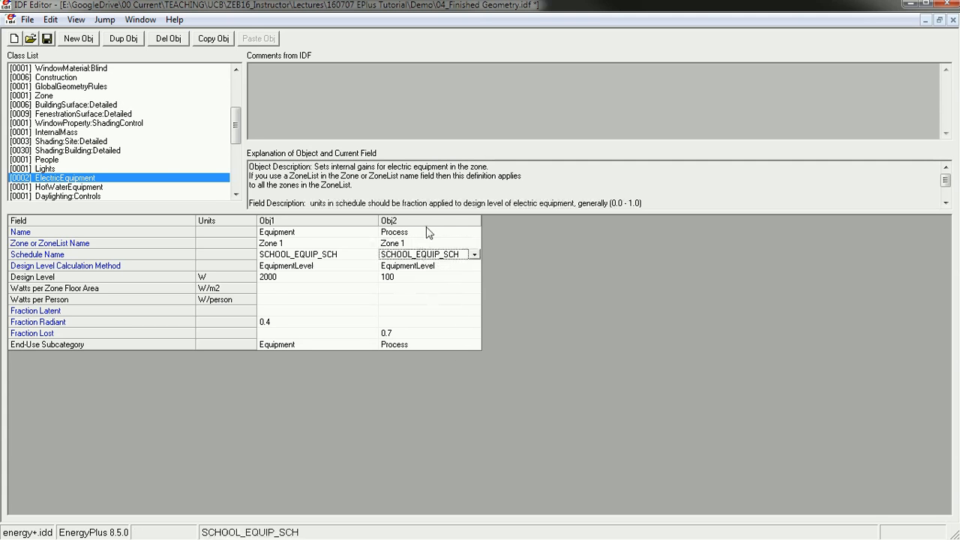
# Step: Set the Fraction Lost of the Process electric equipment to 1 and check it against the design level
pyautogui.click(408, 335)
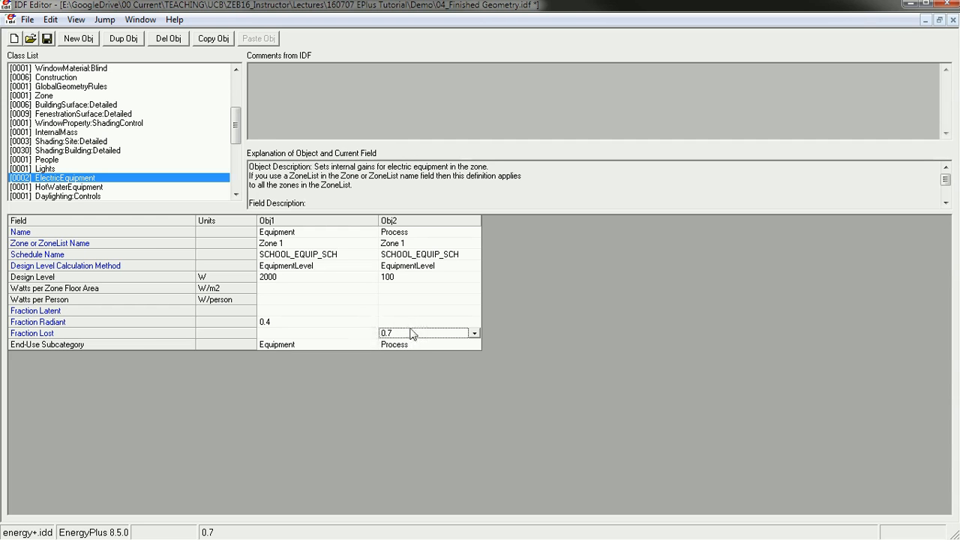
pyautogui.click(404, 333)
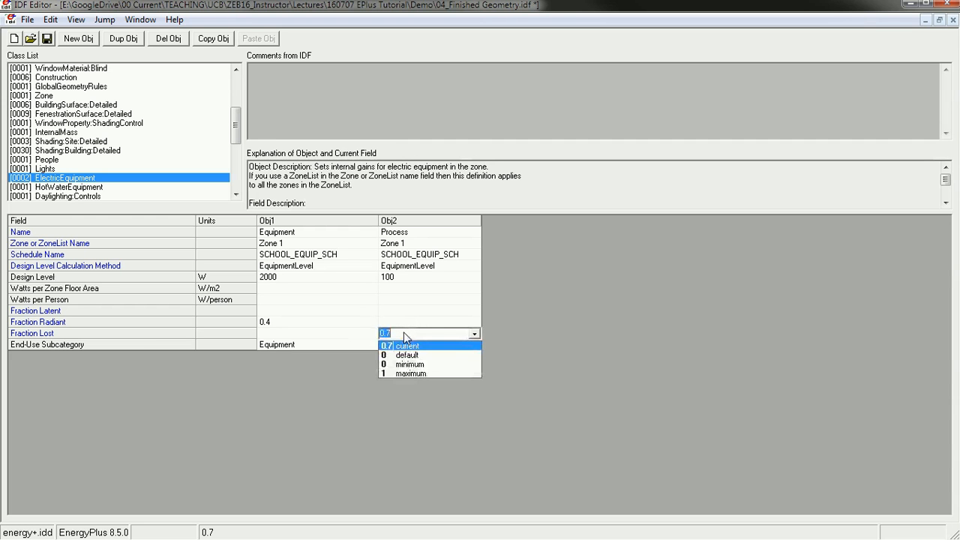
pyautogui.write('1')
pyautogui.click(417, 314)
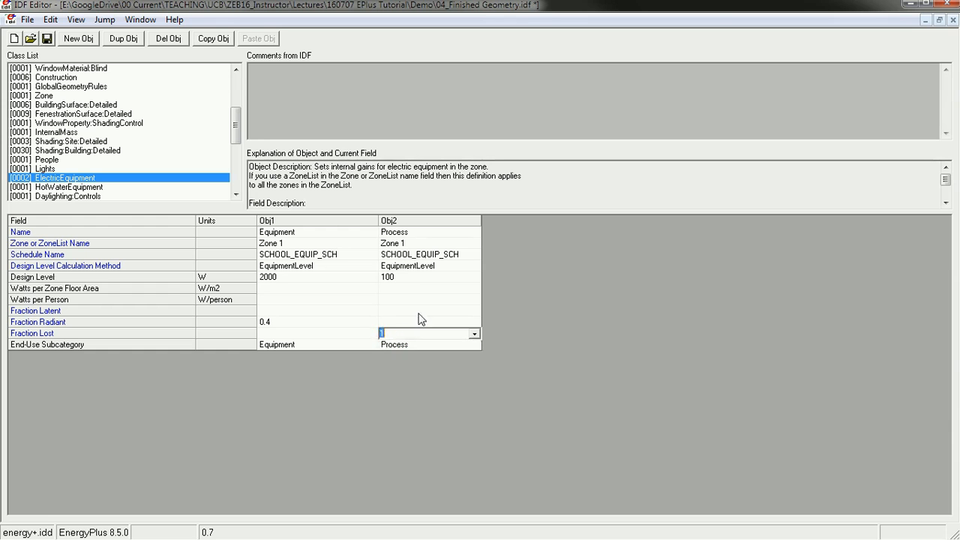
pyautogui.click(419, 310)
pyautogui.click(397, 333)
pyautogui.click(420, 221)
pyautogui.click(418, 310)
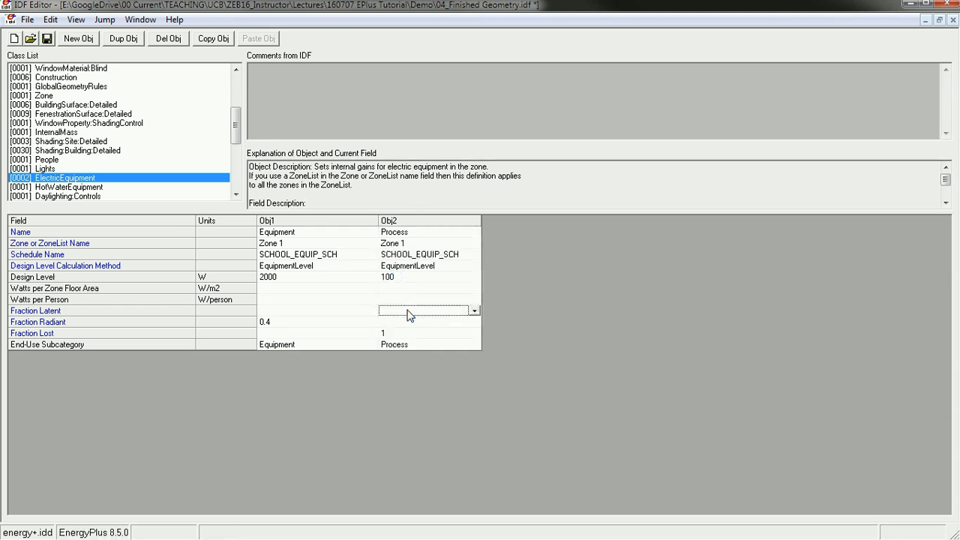
pyautogui.click(394, 277)
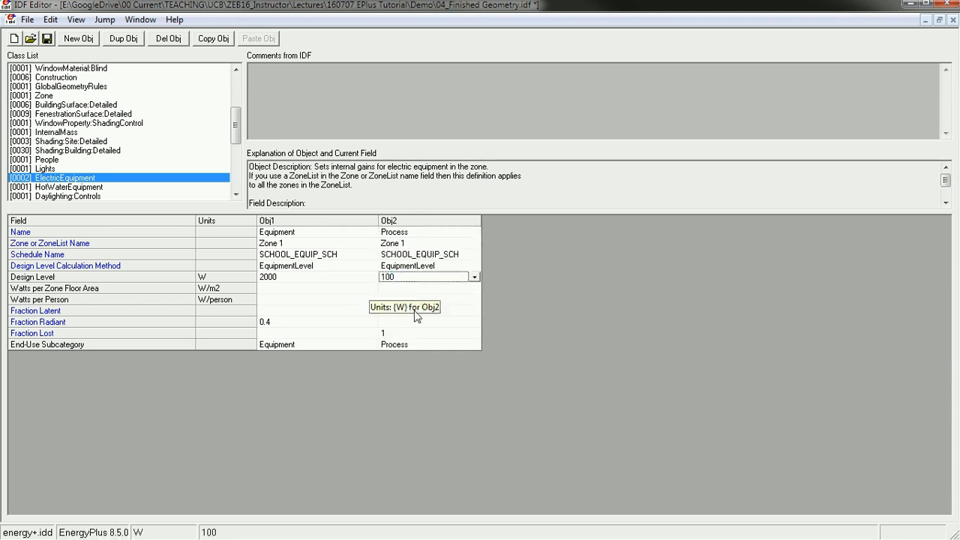
pyautogui.click(403, 335)
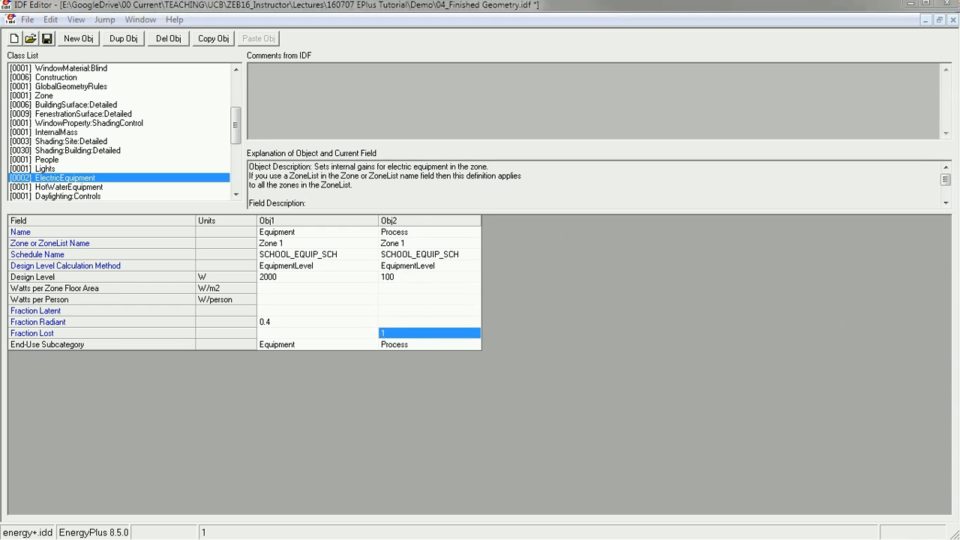
# Step: Open the HotWaterEquipment class, switch to Windows Explorer and open Model Inputs Calculator.xlsx from the 160707 EPlus Tutorial folder
pyautogui.click(56, 187)
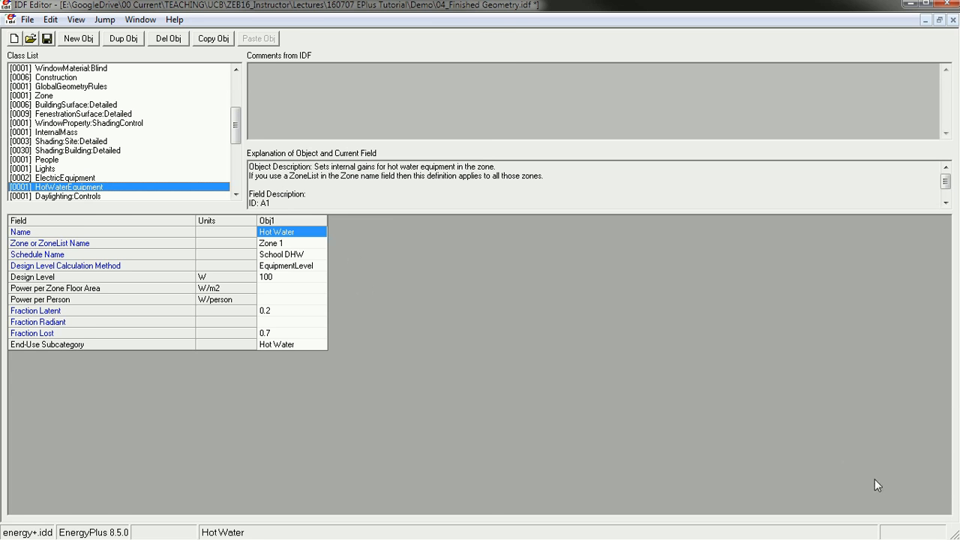
pyautogui.hotkey('alt', 'Tab')
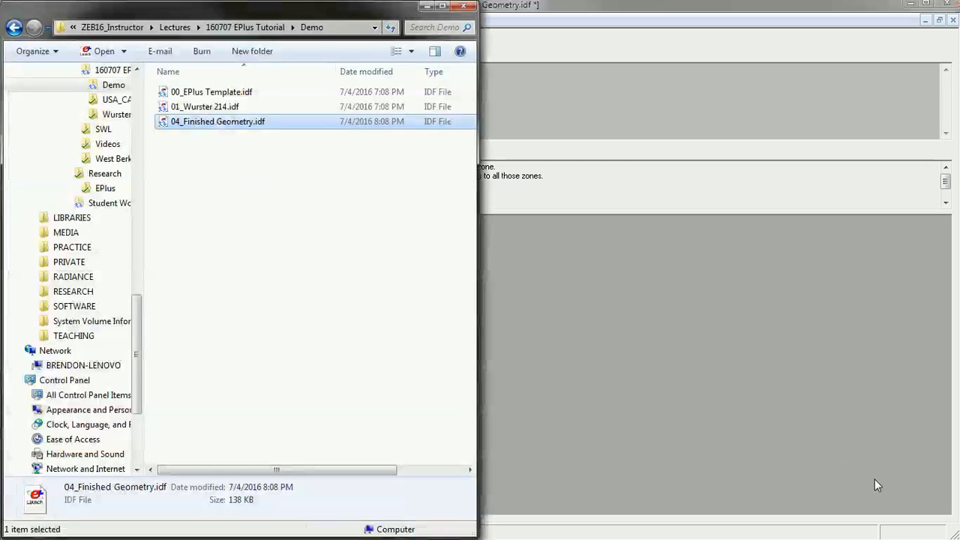
pyautogui.click(238, 27)
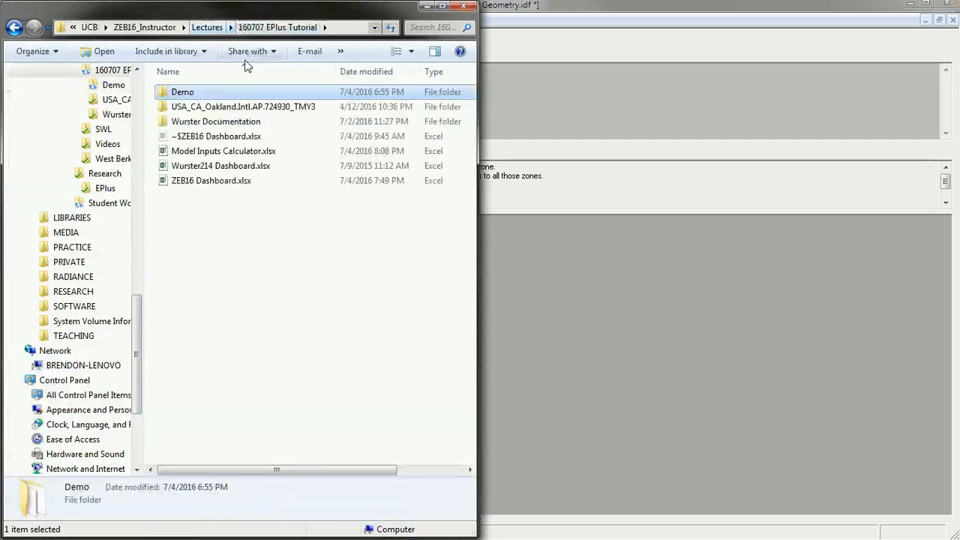
pyautogui.click(241, 153)
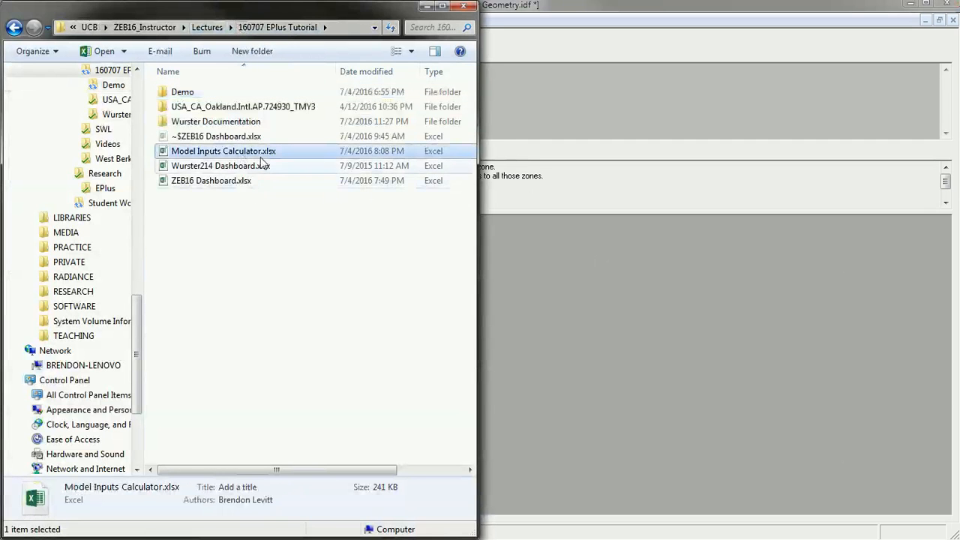
pyautogui.doubleClick(260, 154)
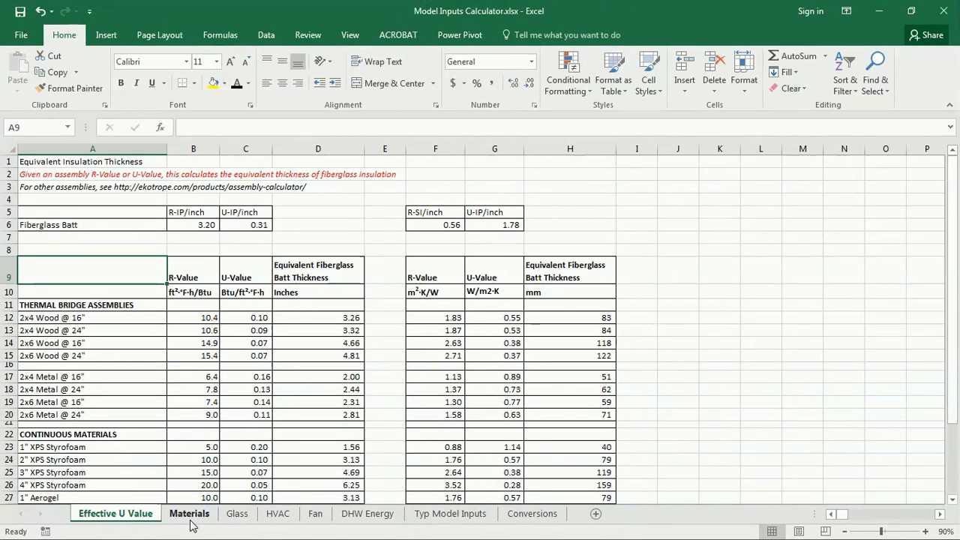
# Step: Examine the DHW Energy sheet, including the annual hot water use table, the total energy use, the average power and the hourly schedules
pyautogui.click(367, 514)
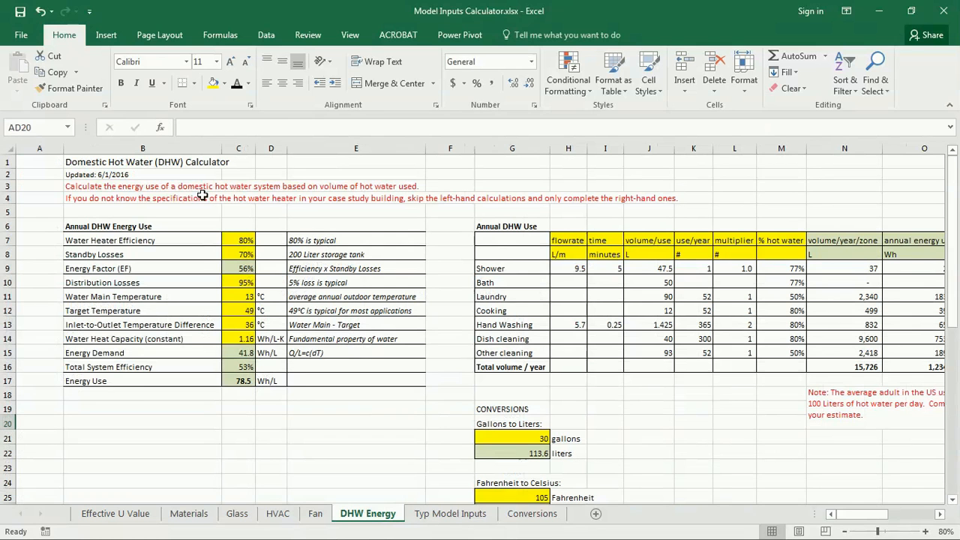
pyautogui.moveTo(147, 162); pyautogui.dragTo(706, 375)
pyautogui.click(732, 422)
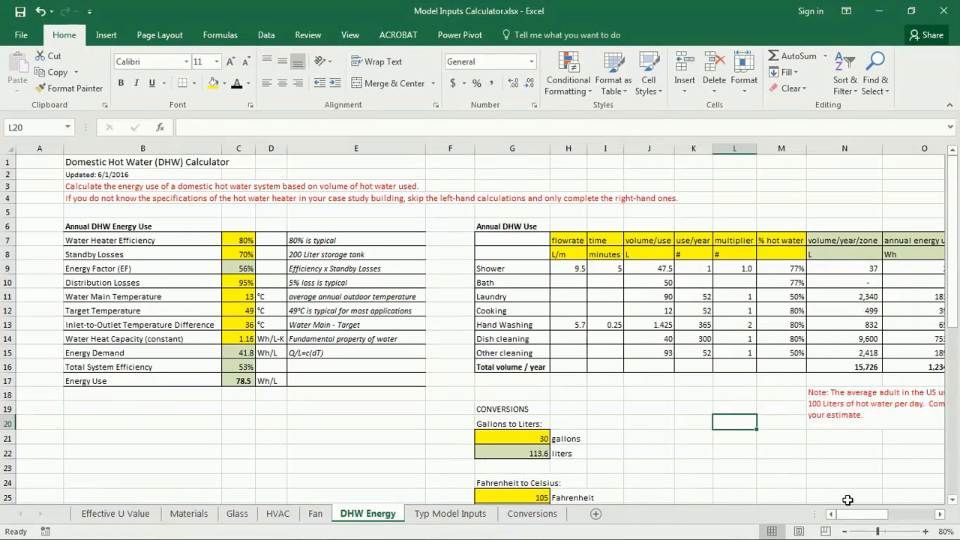
pyautogui.moveTo(862, 515); pyautogui.dragTo(866, 516)
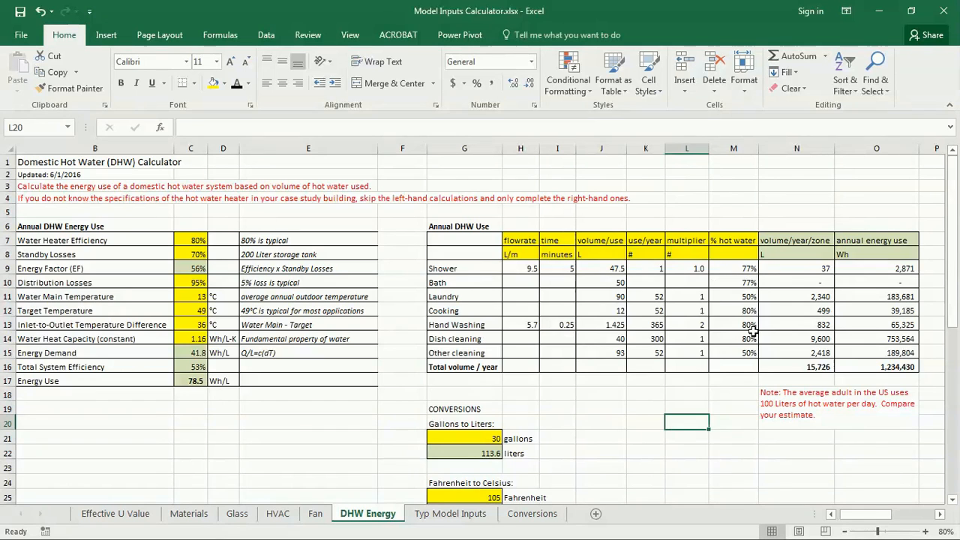
pyautogui.moveTo(872, 515); pyautogui.dragTo(884, 515)
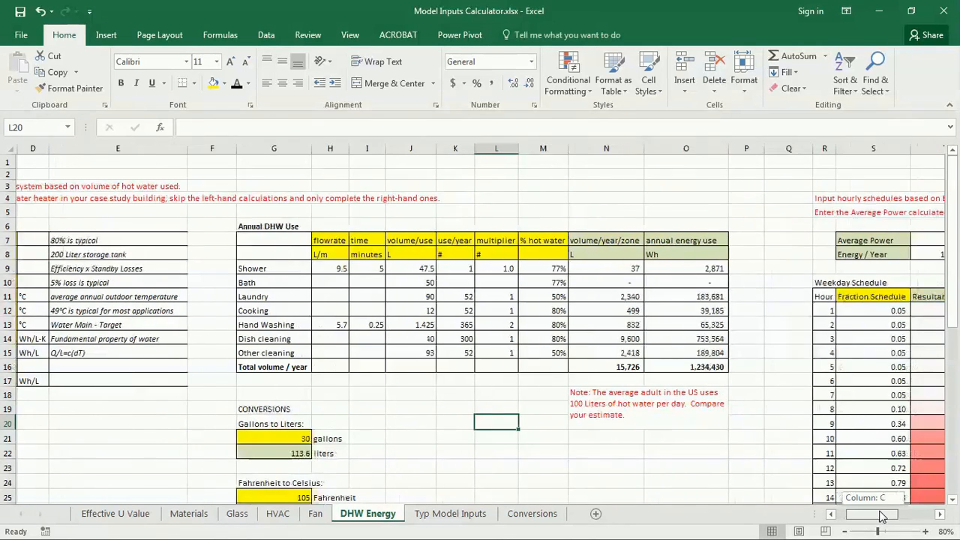
pyautogui.click(705, 368)
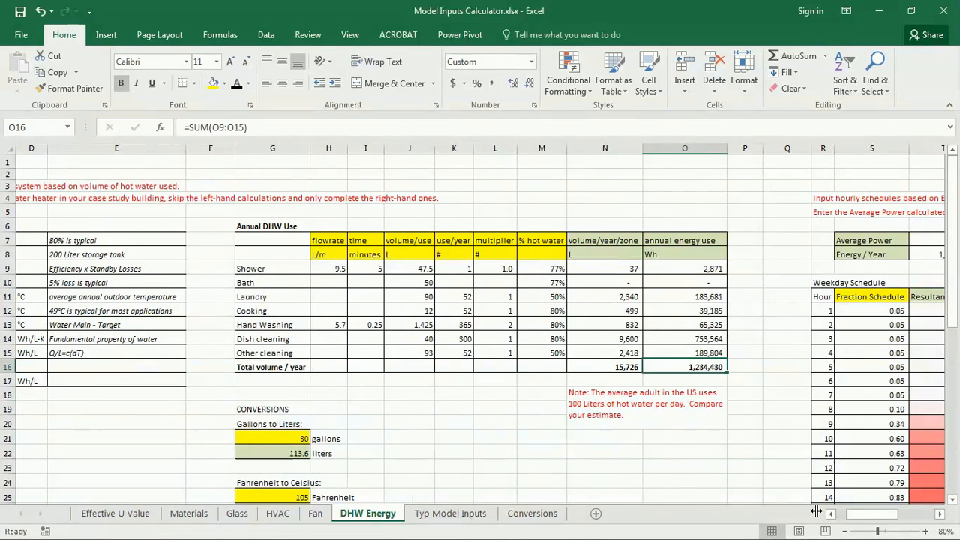
pyautogui.moveTo(863, 518); pyautogui.dragTo(900, 518)
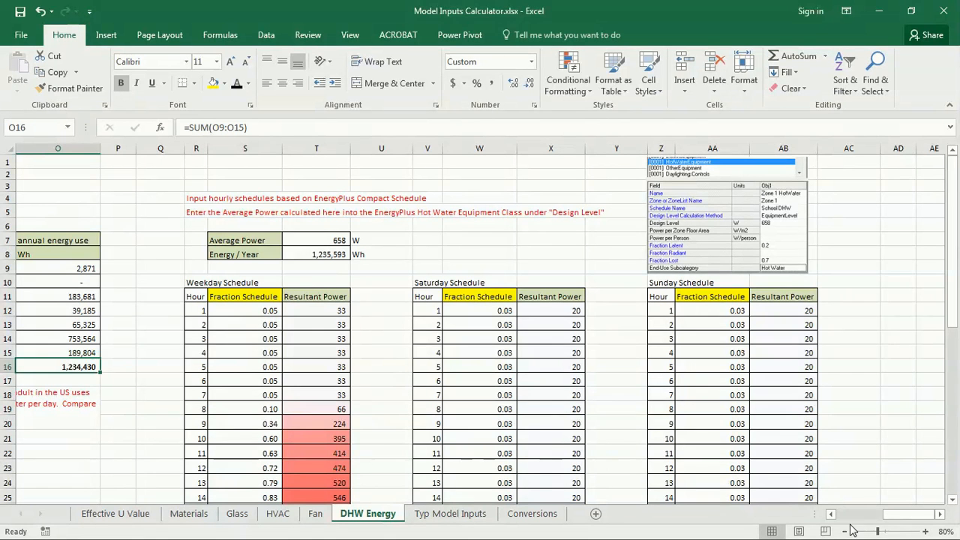
pyautogui.moveTo(901, 525); pyautogui.dragTo(856, 518)
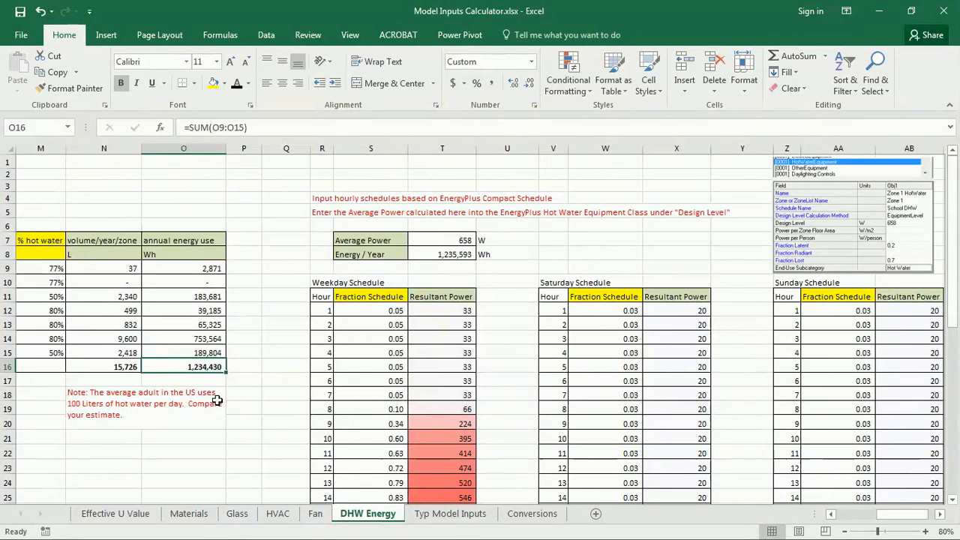
# Step: Switch back to IDF Editor, widen the Hot Water object's column and review its name, zone and schedule name
pyautogui.moveTo(722, 15); pyautogui.dragTo(1, 9)
pyautogui.click(602, 22)
pyautogui.moveTo(327, 223); pyautogui.dragTo(356, 227)
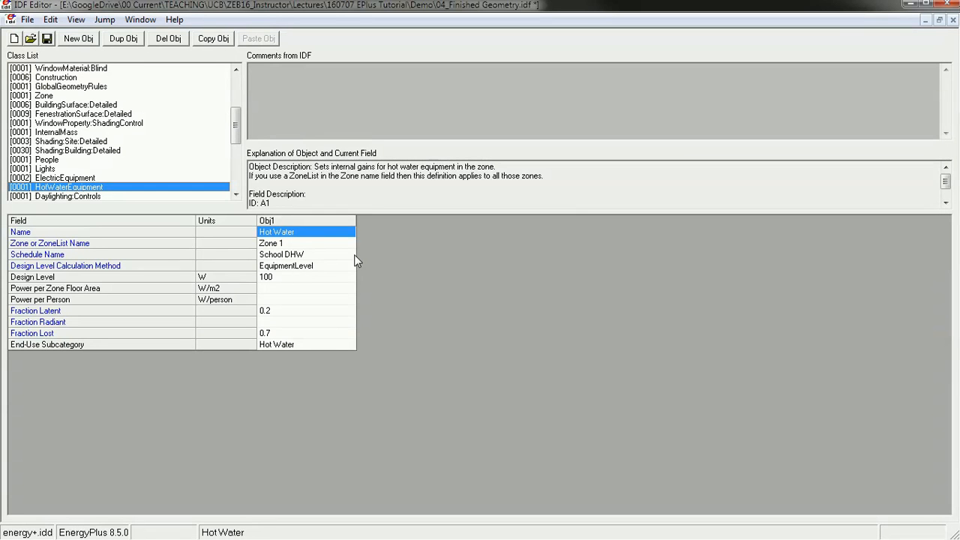
pyautogui.click(304, 242)
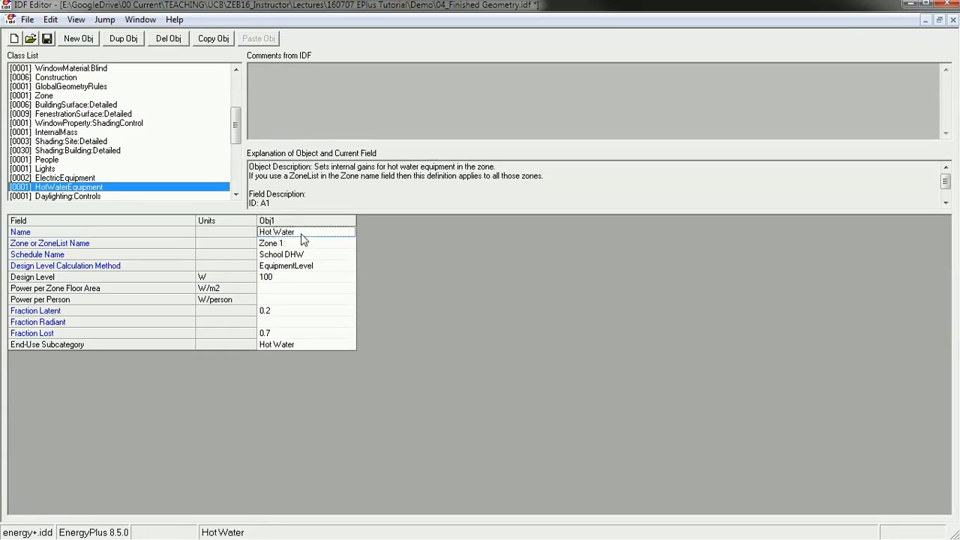
pyautogui.click(298, 245)
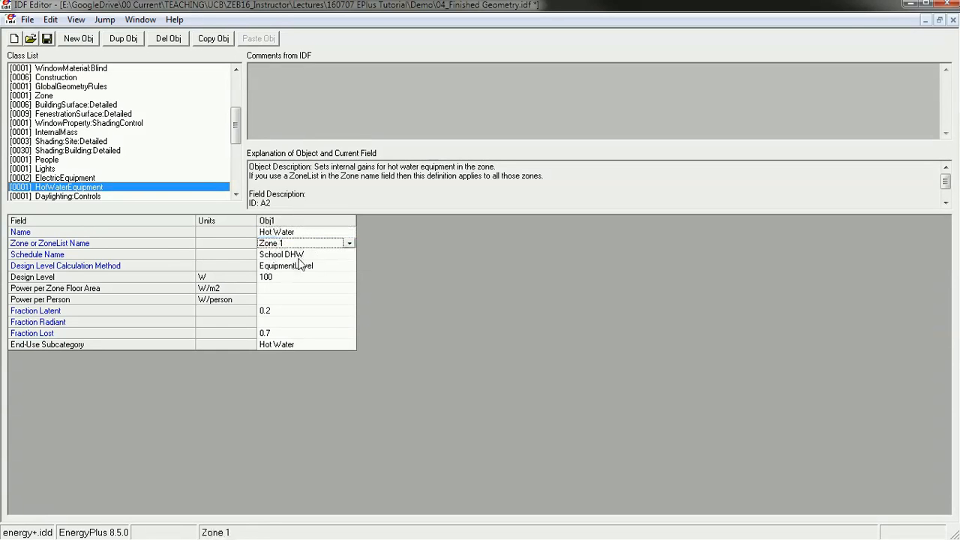
pyautogui.click(302, 256)
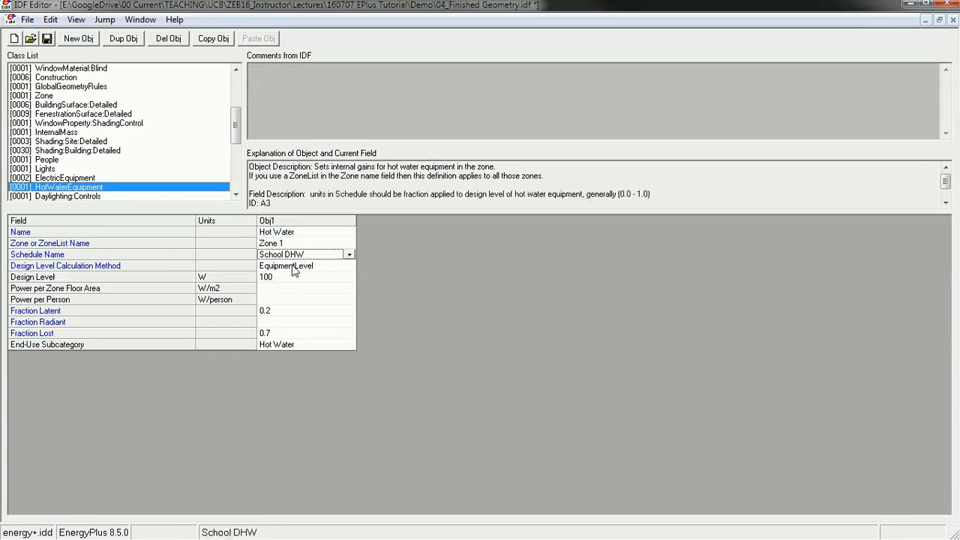
# Step: Review the Hot Water object's design level calculation method, design level, power fields, latent and lost fractions, and schedule name
pyautogui.click(293, 267)
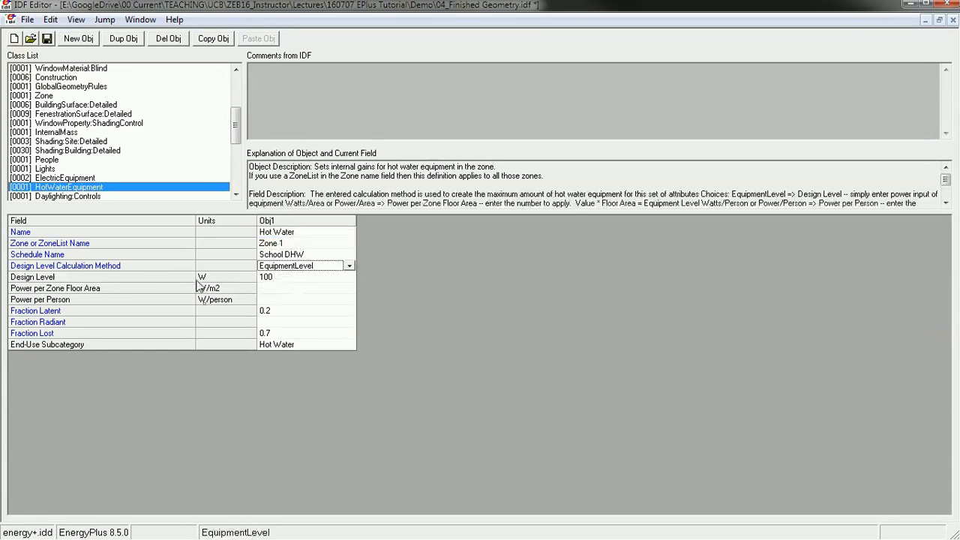
pyautogui.click(272, 279)
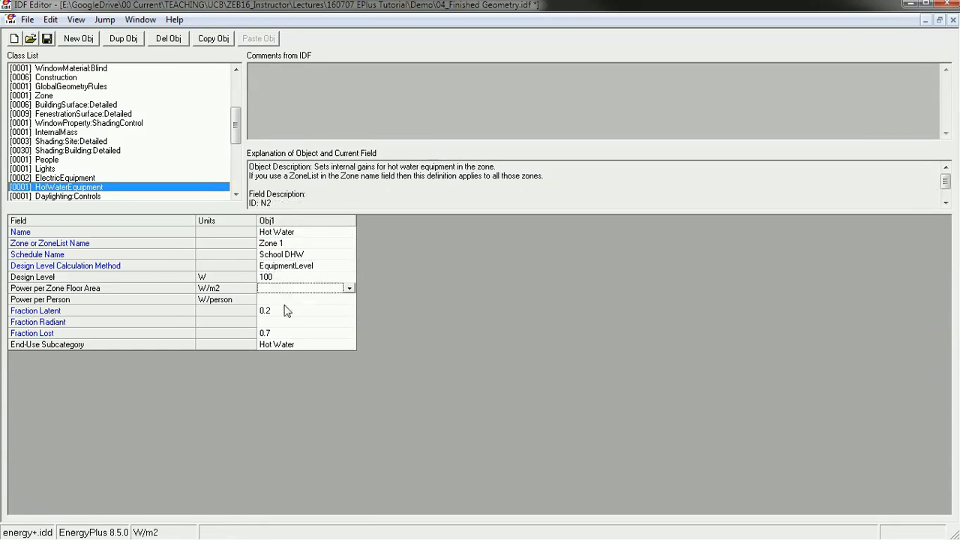
pyautogui.click(292, 300)
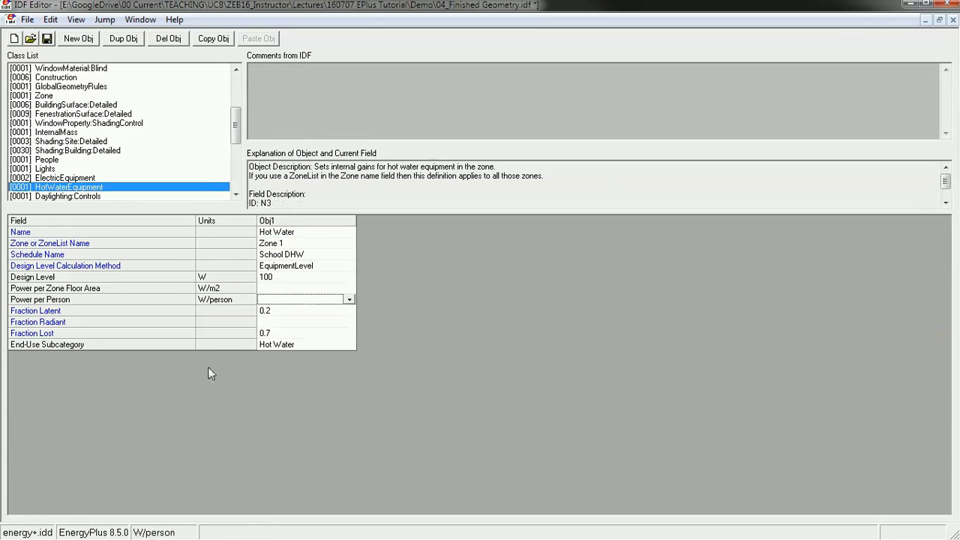
pyautogui.click(285, 312)
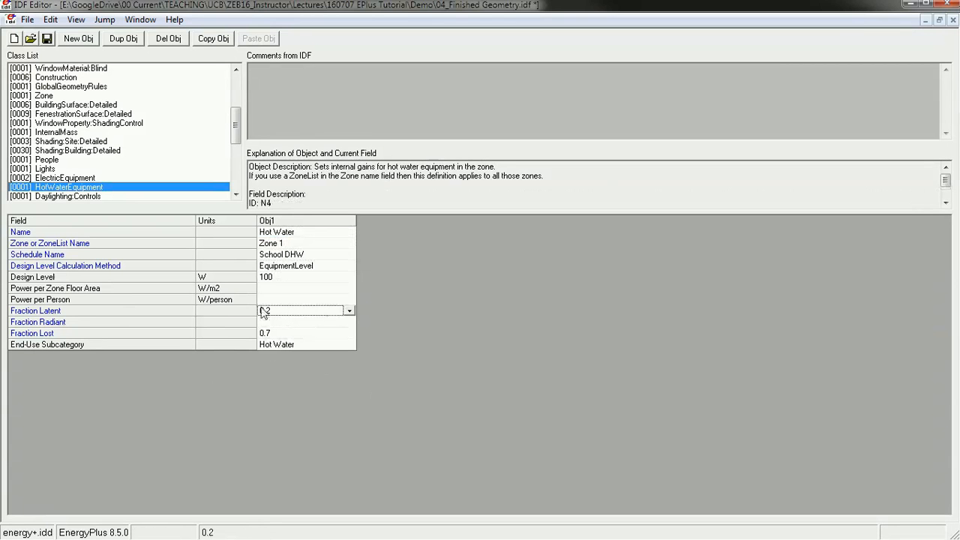
pyautogui.click(49, 334)
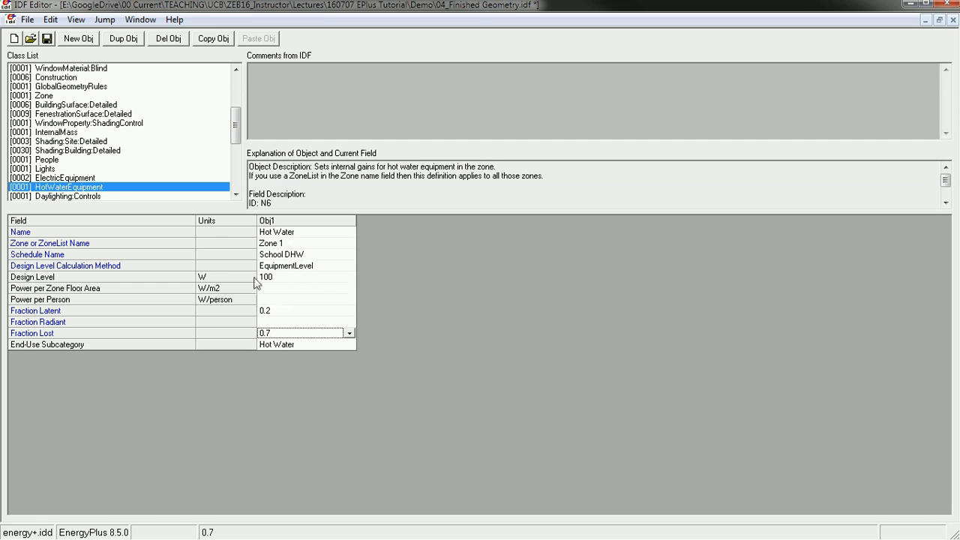
pyautogui.click(304, 279)
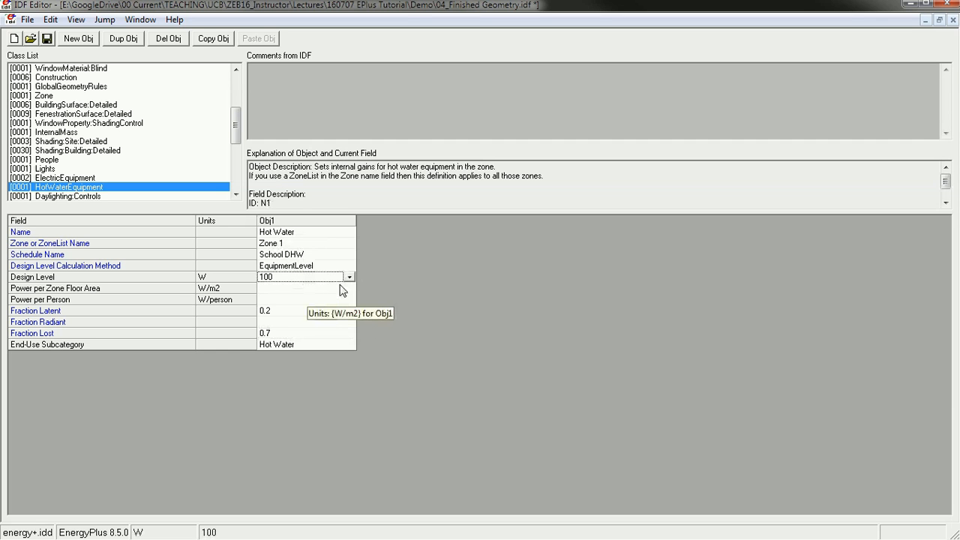
pyautogui.click(306, 267)
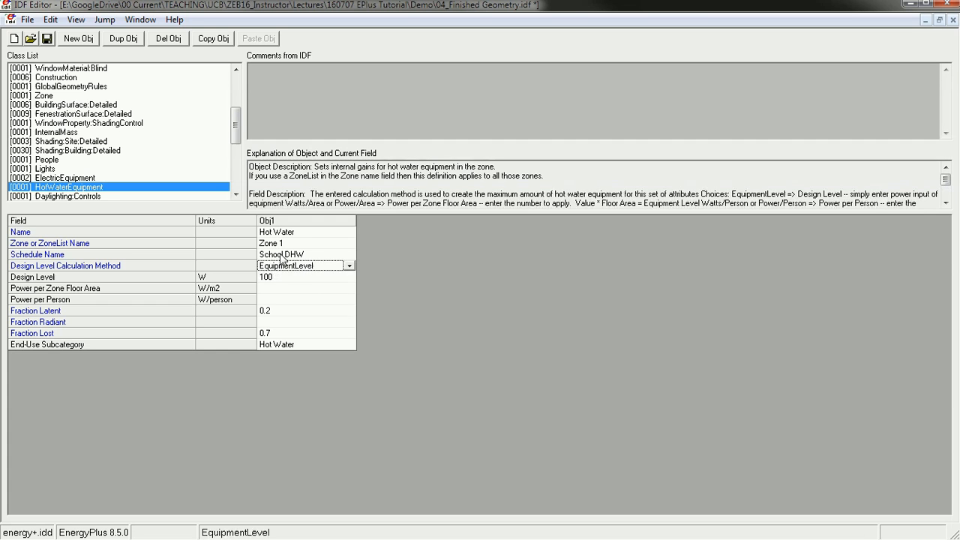
pyautogui.click(278, 255)
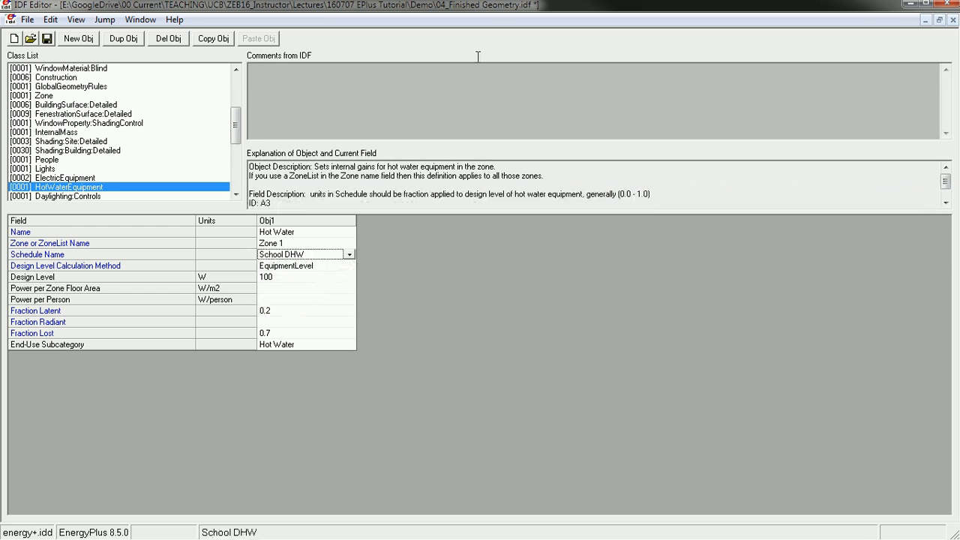
# Step: Arrange the IDF Editor window side by side with the Model Inputs Calculator.xlsx workbook
pyautogui.moveTo(553, 3); pyautogui.dragTo(887, 66)
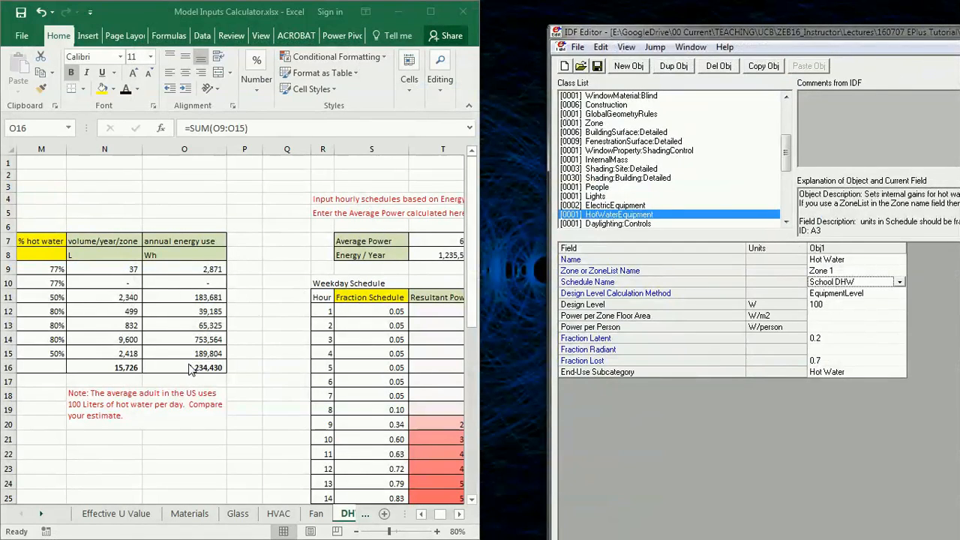
pyautogui.click(192, 367)
pyautogui.moveTo(825, 33); pyautogui.dragTo(0, 116)
pyautogui.moveTo(325, 4); pyautogui.dragTo(798, 7)
pyautogui.moveTo(152, 4); pyautogui.dragTo(632, 11)
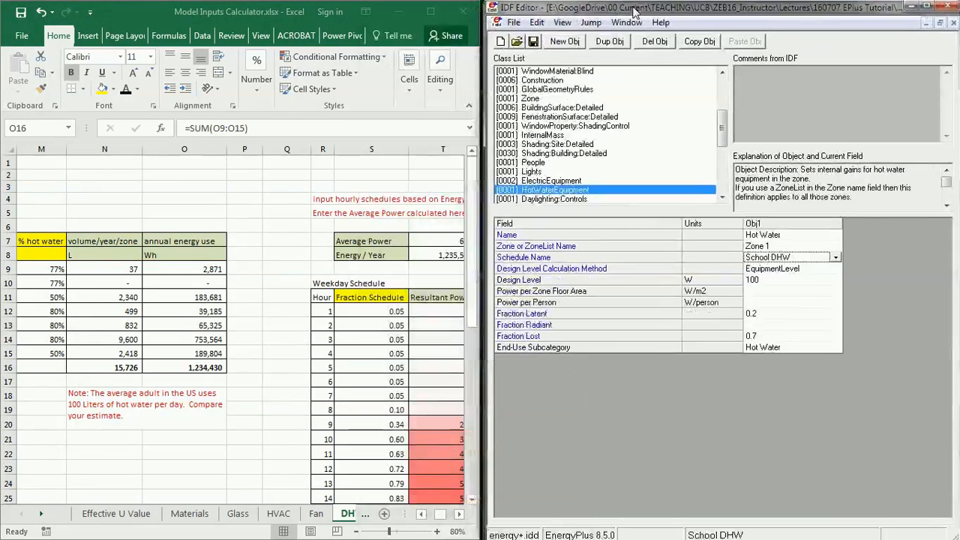
# Step: Open the Schedule:Compact class and narrow the Field column to show more schedule objects
pyautogui.moveTo(725, 133); pyautogui.dragTo(730, 101)
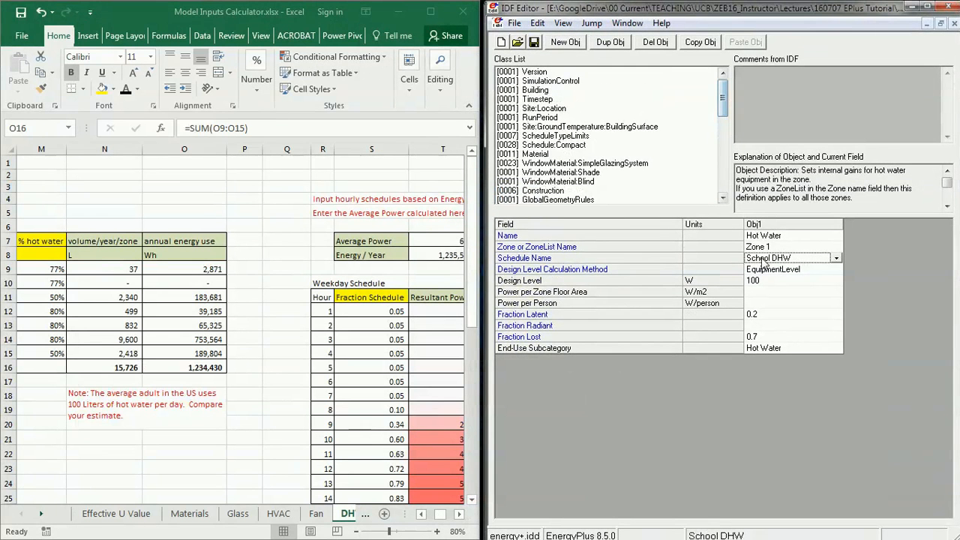
pyautogui.click(552, 146)
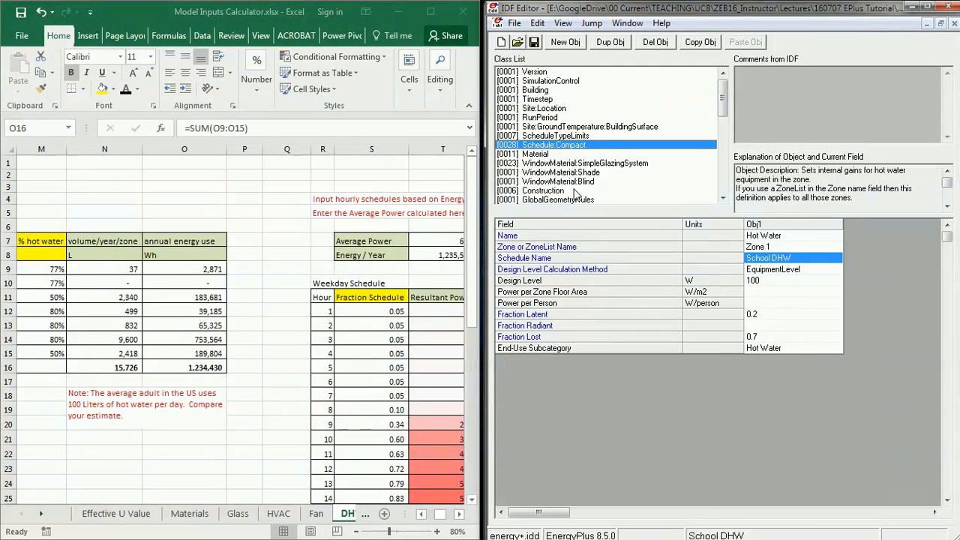
pyautogui.moveTo(537, 513); pyautogui.dragTo(549, 513)
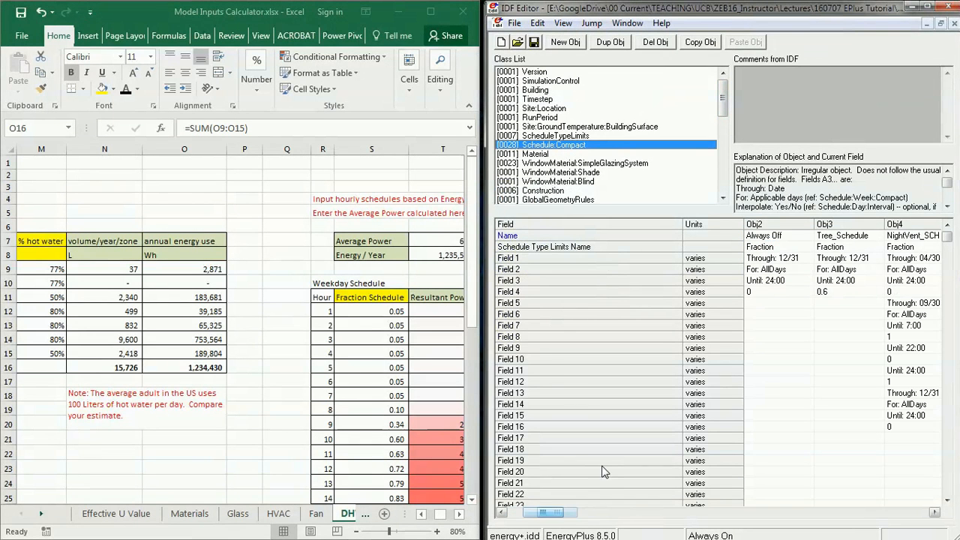
pyautogui.moveTo(684, 223); pyautogui.dragTo(542, 219)
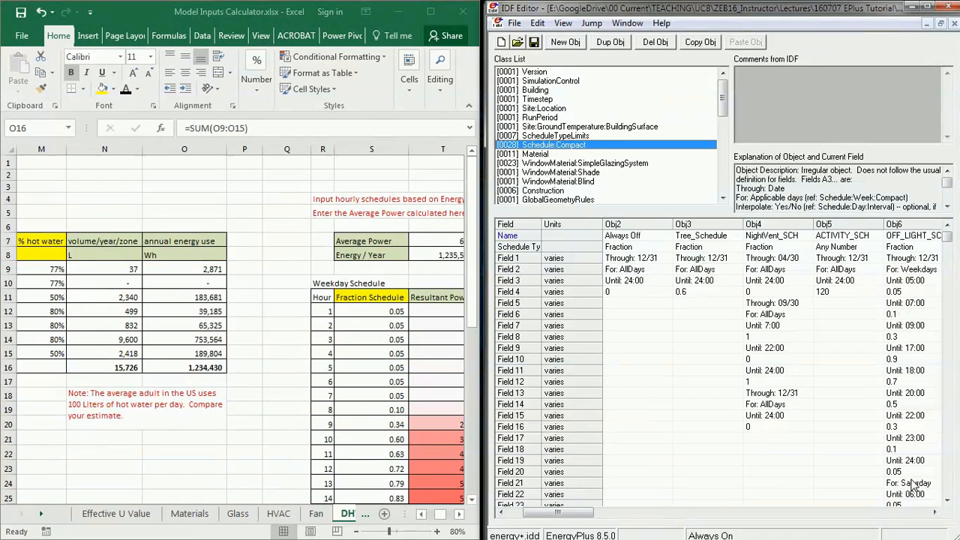
# Step: Locate the School DHW schedule among the compact schedules and widen its column
pyautogui.click(935, 513)
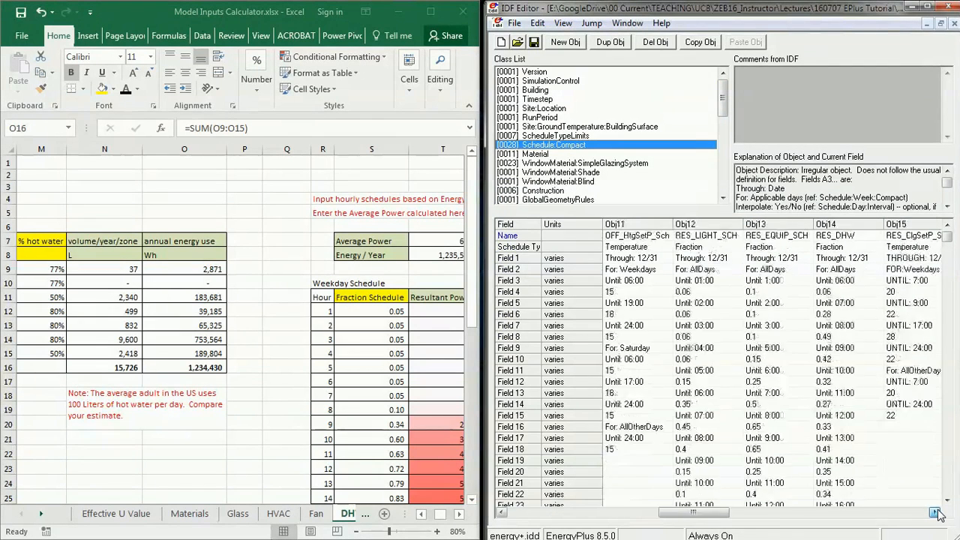
pyautogui.click(935, 513)
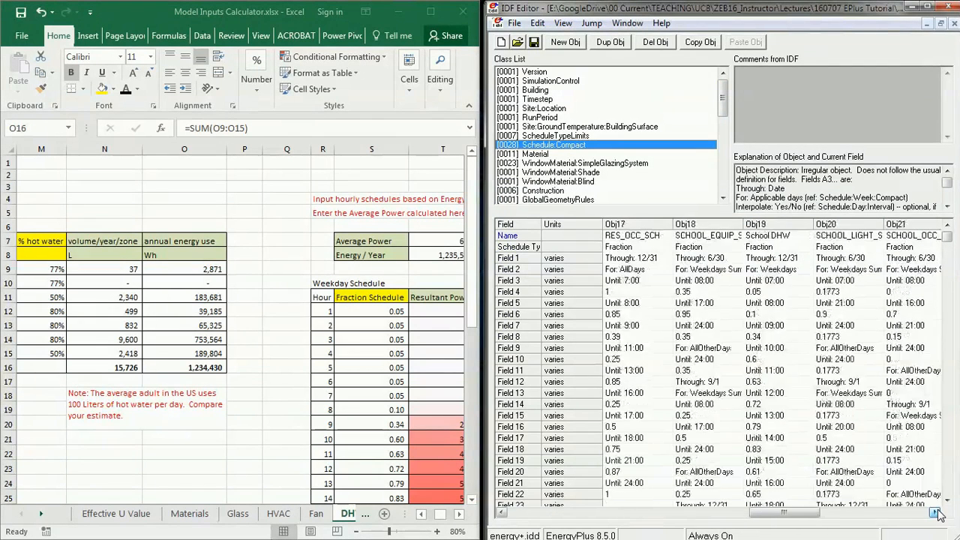
pyautogui.click(777, 226)
pyautogui.moveTo(813, 224); pyautogui.dragTo(861, 223)
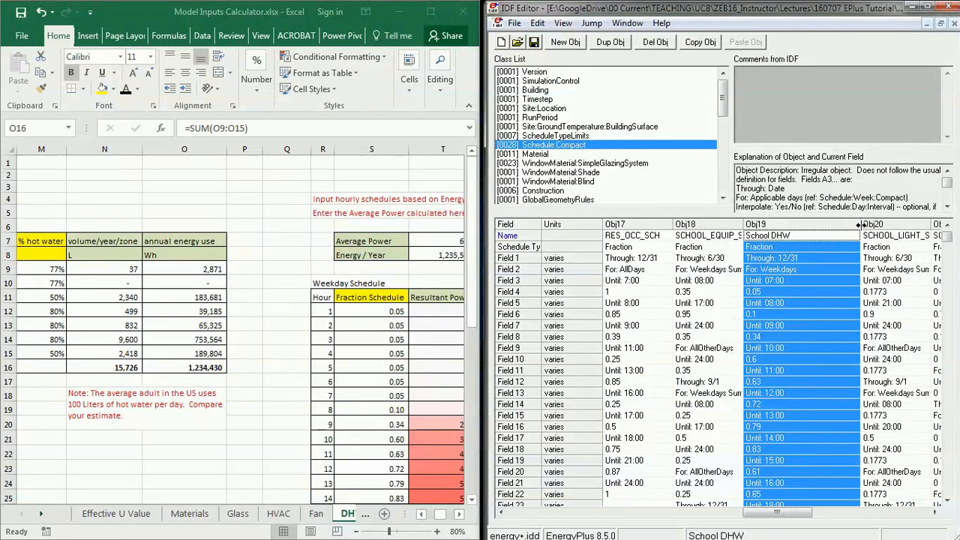
pyautogui.click(801, 315)
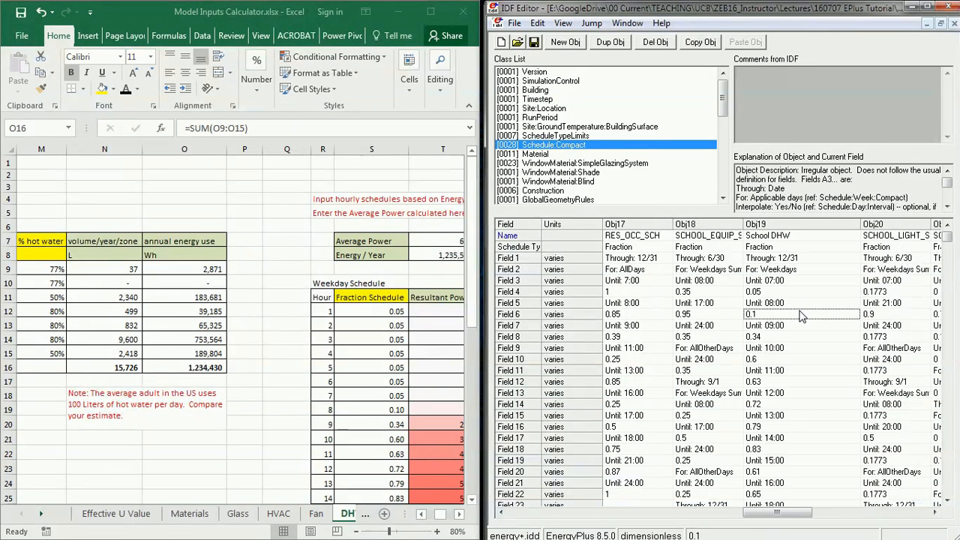
pyautogui.click(947, 500)
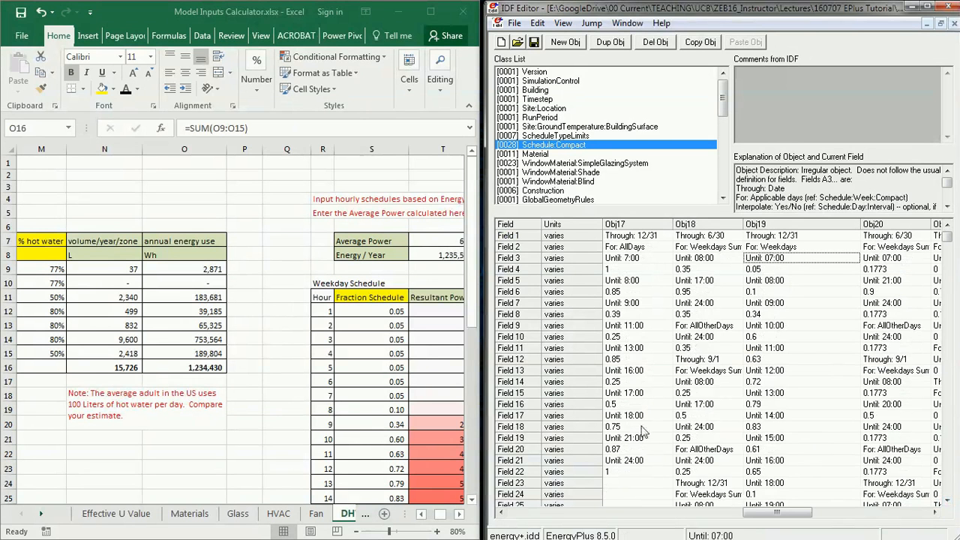
# Step: Switch to Excel and bring the Weekday Schedule table with its hours and fractions into view on the DHW sheet
pyautogui.hotkey('alt', 'Tab')
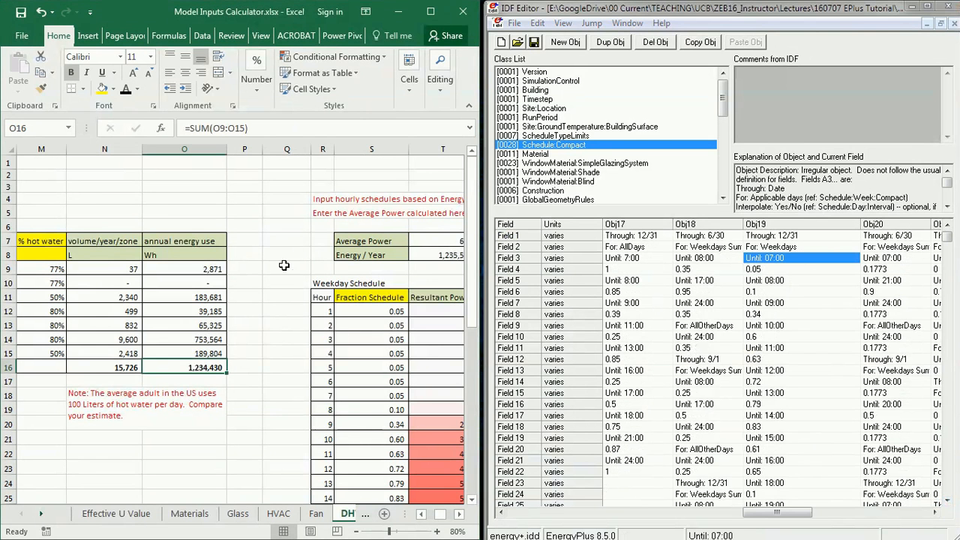
pyautogui.click(460, 517)
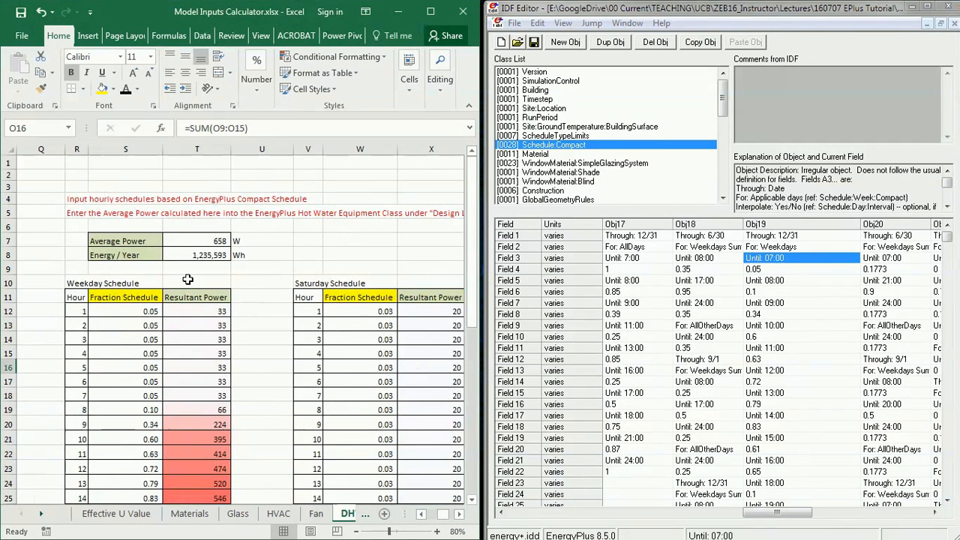
pyautogui.click(421, 515)
pyautogui.scroll(-3, 222, 383)
pyautogui.click(148, 189)
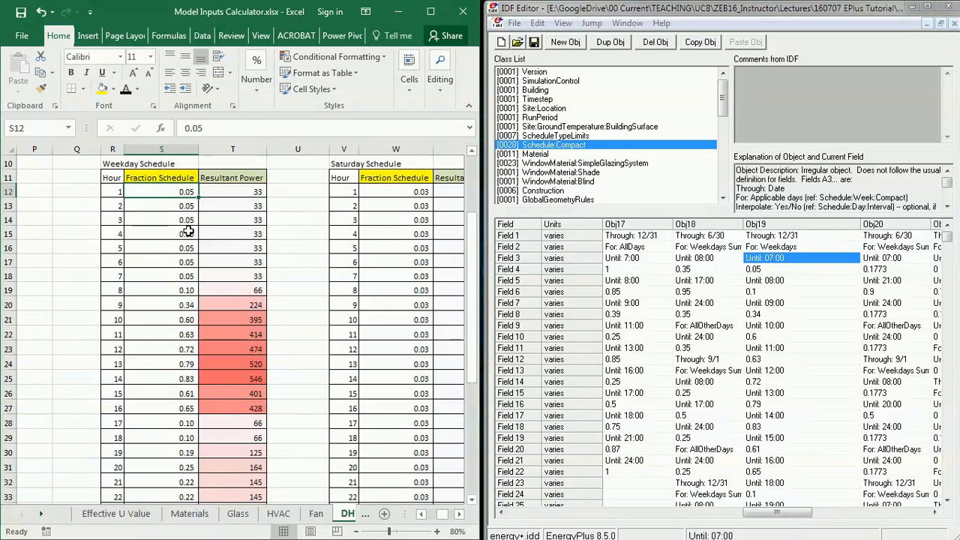
pyautogui.click(112, 190)
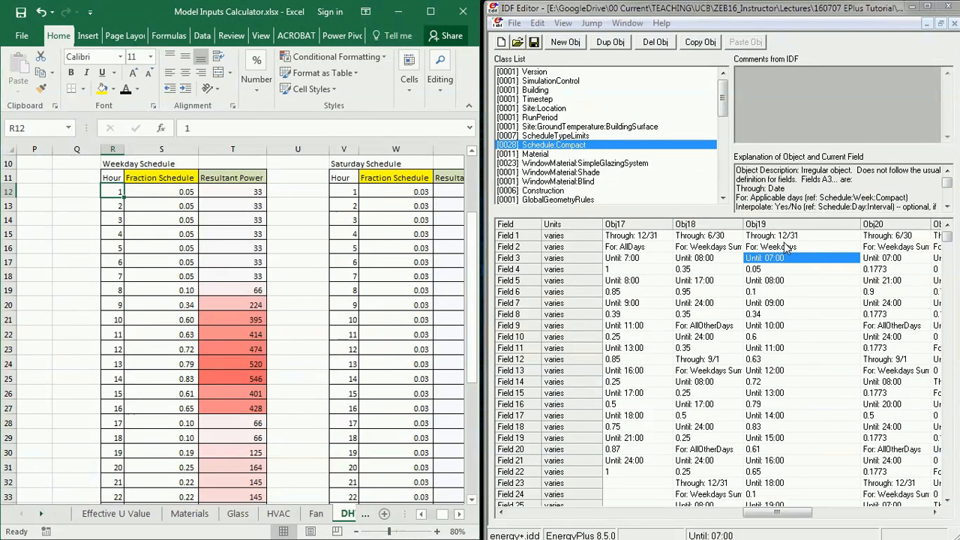
# Step: Compare the School DHW weekday fractions with the worksheet's Fraction Schedule values for hours 1 through 10
pyautogui.click(948, 226)
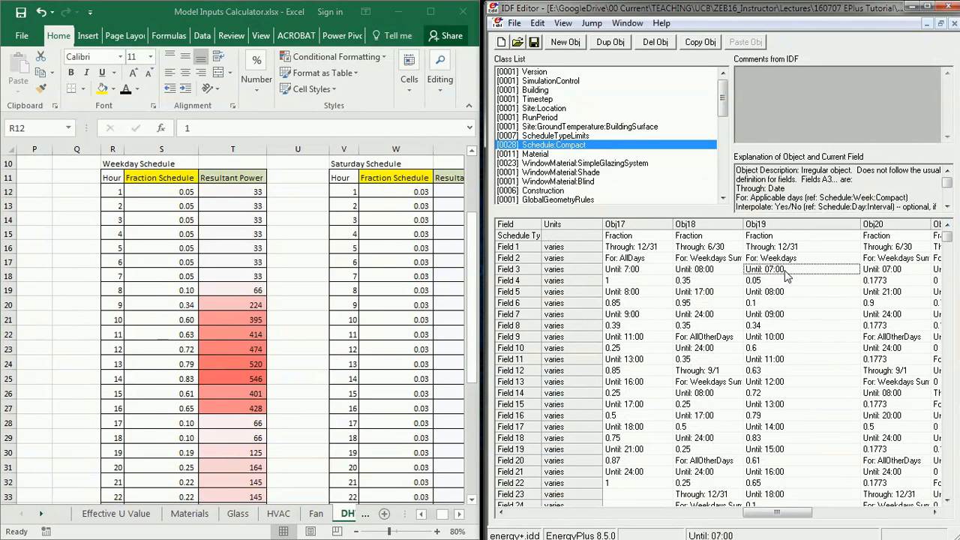
pyautogui.click(756, 281)
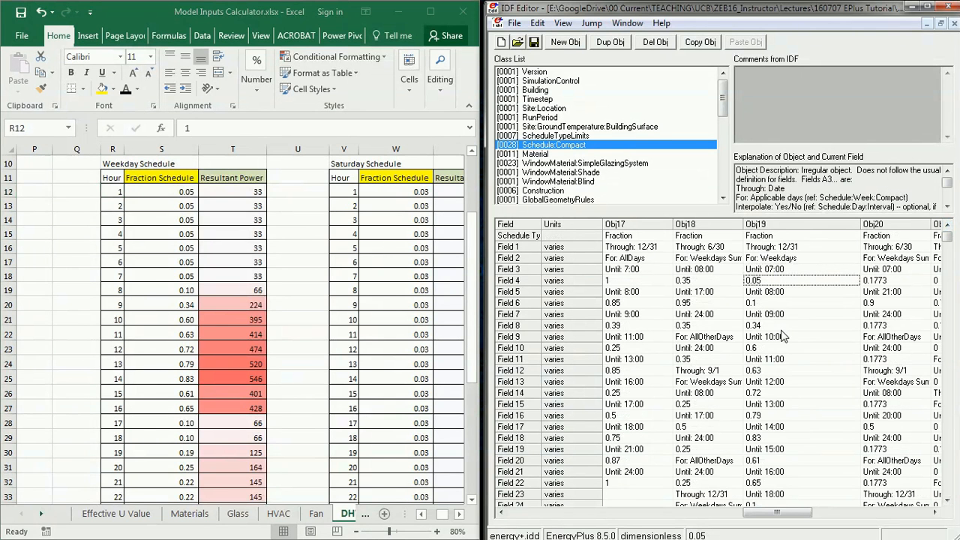
pyautogui.click(173, 201)
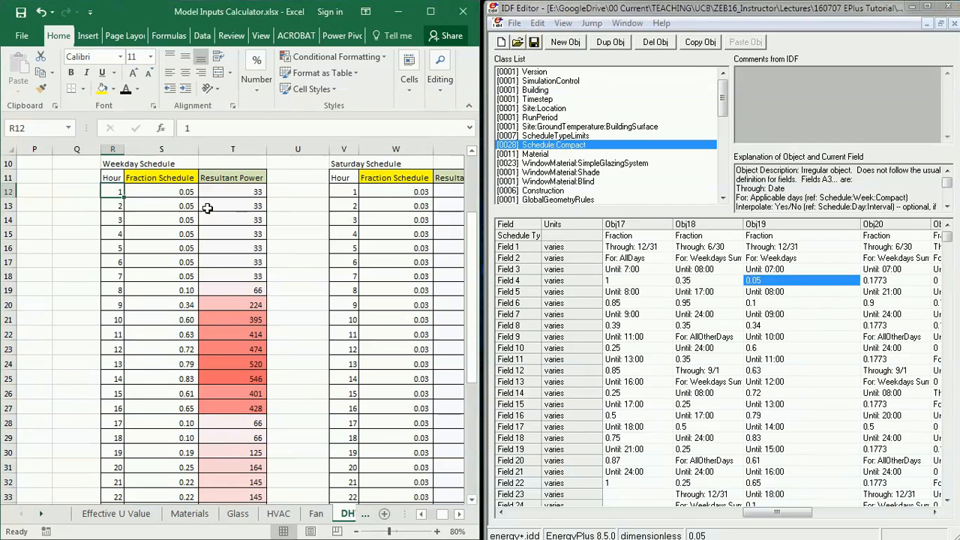
pyautogui.click(177, 192)
pyautogui.moveTo(177, 191); pyautogui.dragTo(162, 276)
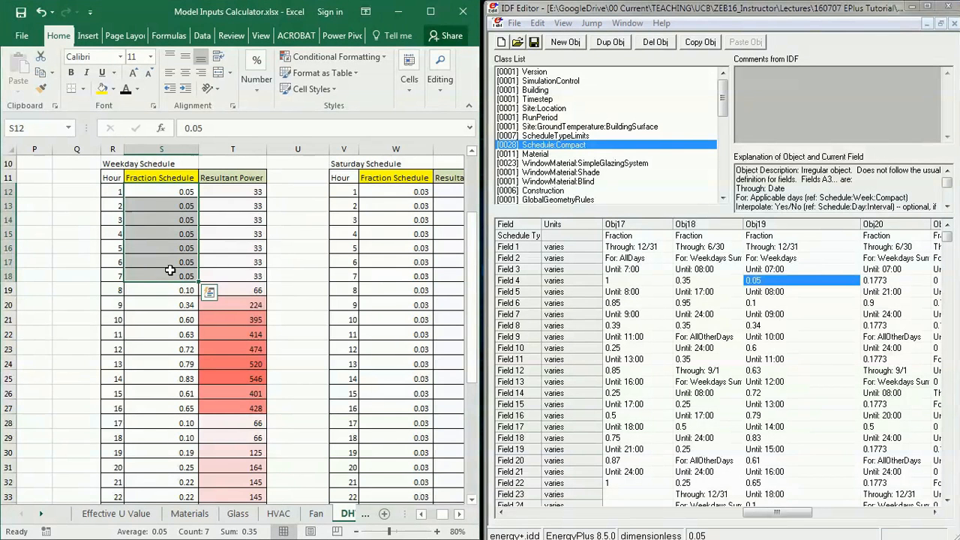
pyautogui.click(173, 290)
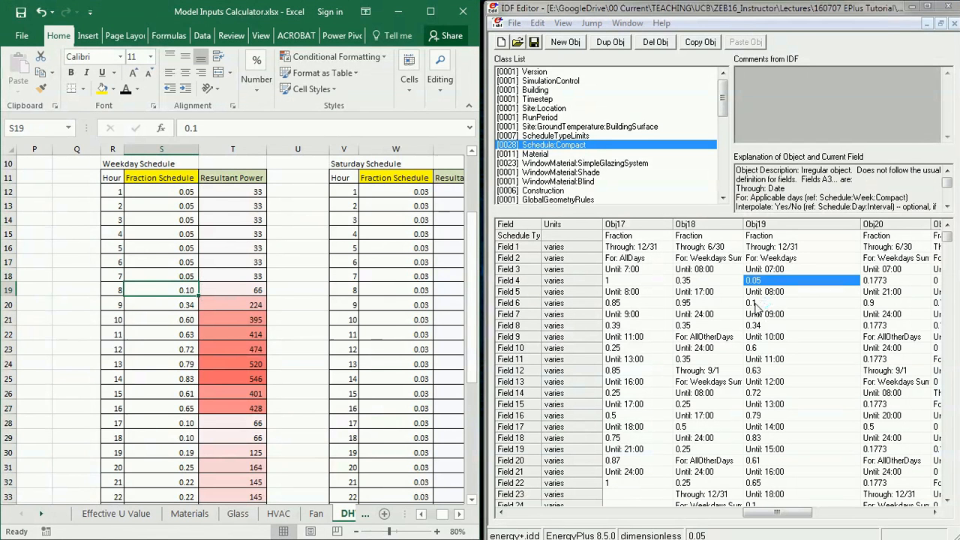
pyautogui.click(175, 307)
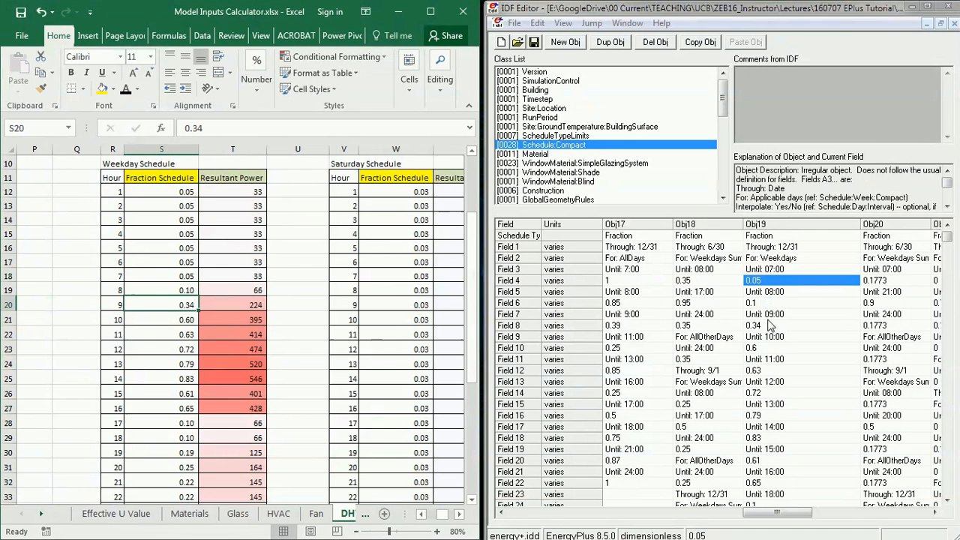
pyautogui.click(187, 317)
# Step: Review the remaining hours and average row of the worksheet's weekday table, and return to the Weekday Schedule heading
pyautogui.scroll(-3, 169, 446)
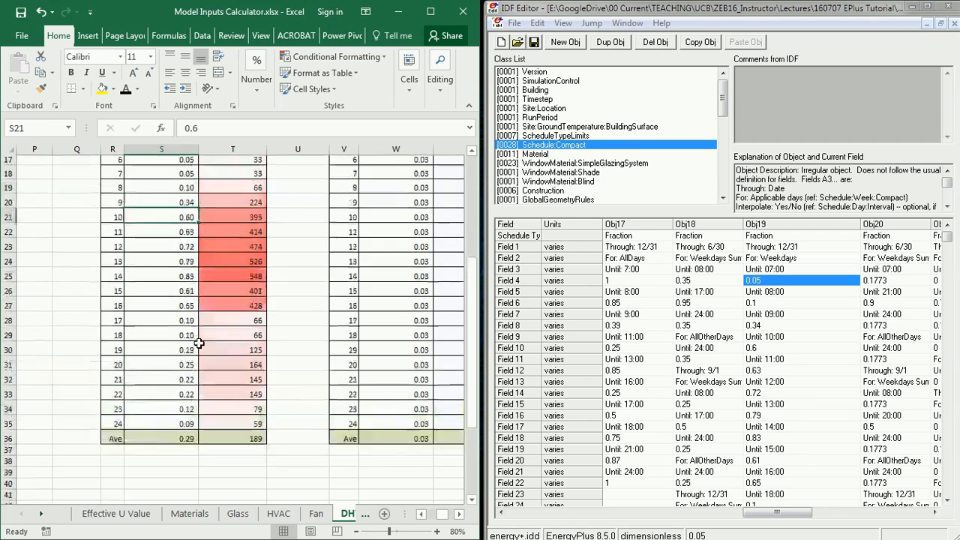
pyautogui.scroll(3, 198, 343)
pyautogui.scroll(-3, 168, 428)
pyautogui.scroll(4, 168, 429)
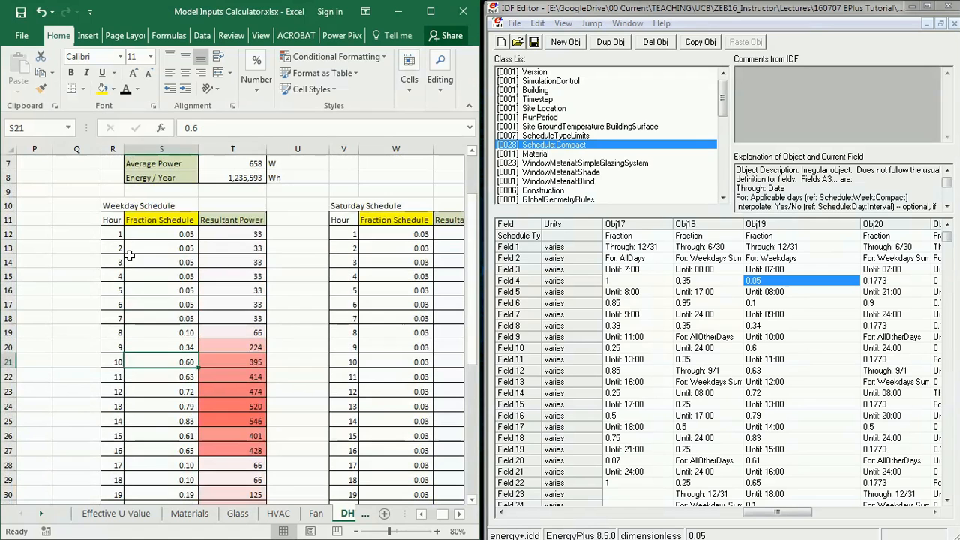
pyautogui.click(119, 203)
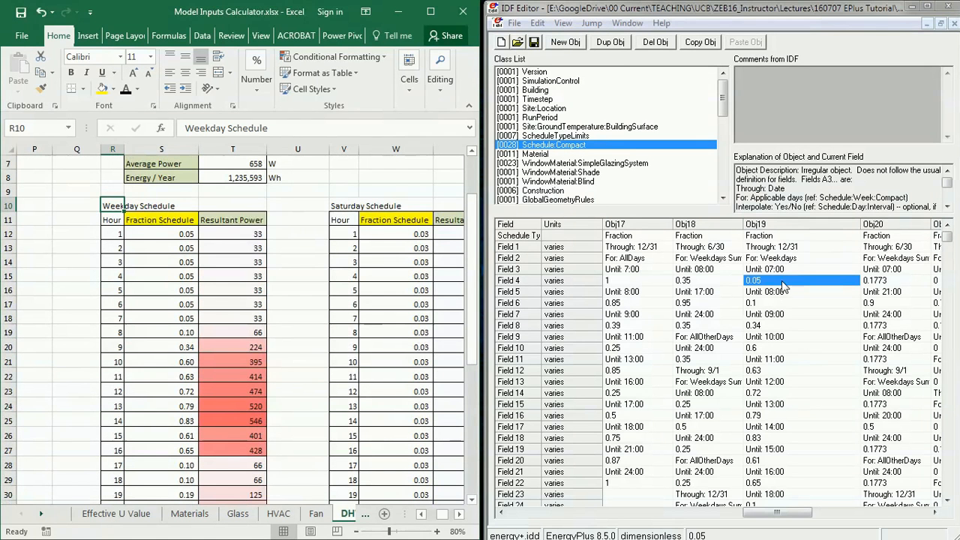
# Step: Examine the rest of the School DHW schedule in IDF Editor down to its Weekends Holidays section
pyautogui.click(783, 314)
pyautogui.scroll(-1, 782, 330)
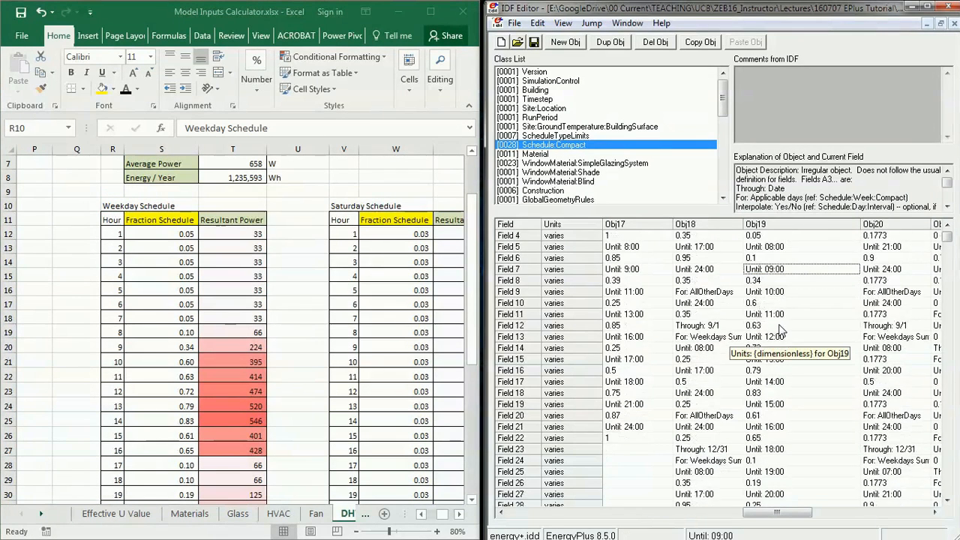
pyautogui.scroll(-5, 782, 330)
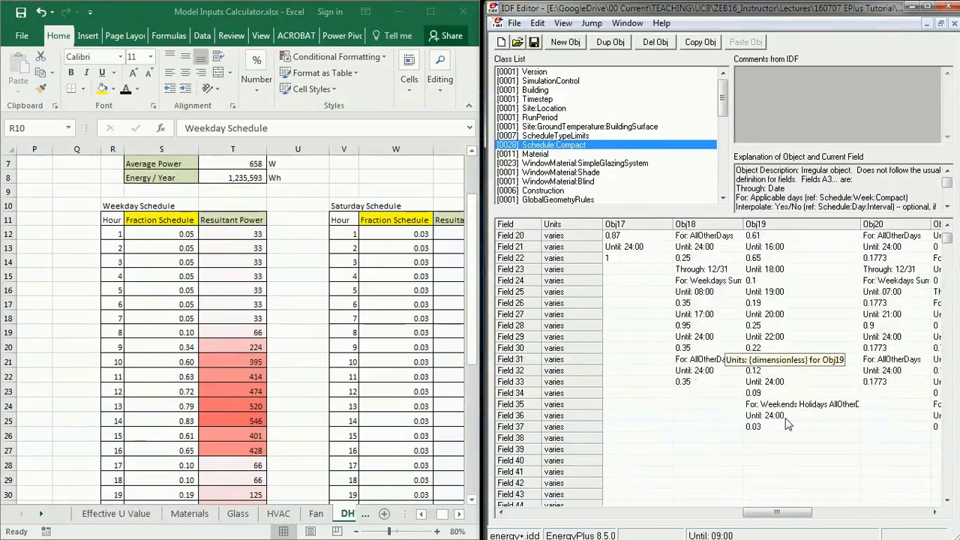
pyautogui.click(781, 405)
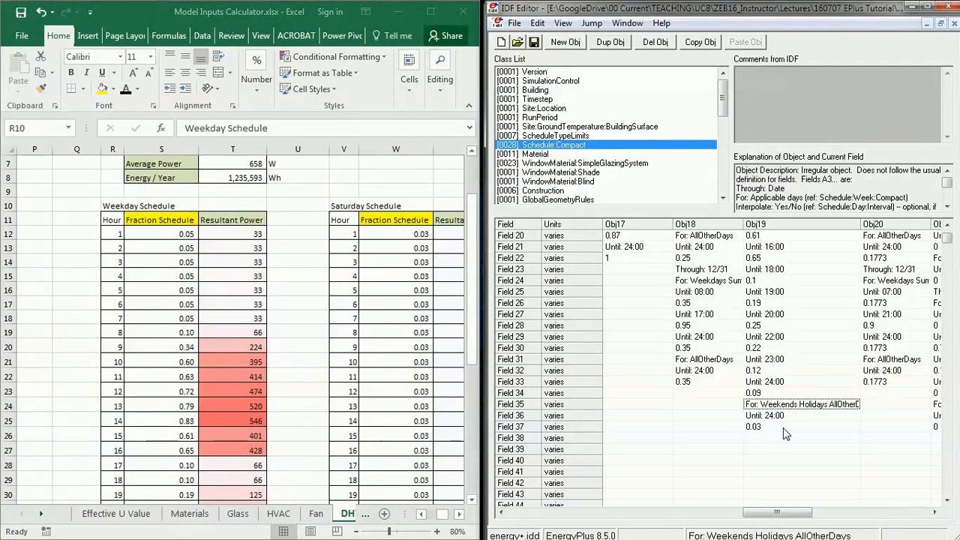
# Step: Compare the School DHW schedule's Weekends Holidays fraction with the hourly fractions in the worksheet's Saturday Schedule table
pyautogui.click(760, 428)
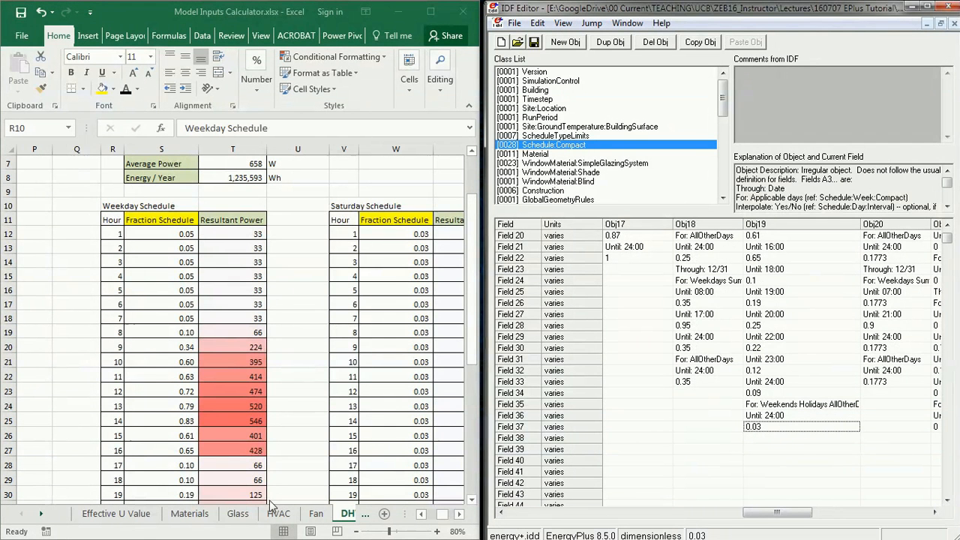
pyautogui.click(460, 516)
pyautogui.click(460, 516)
pyautogui.click(459, 516)
pyautogui.click(460, 516)
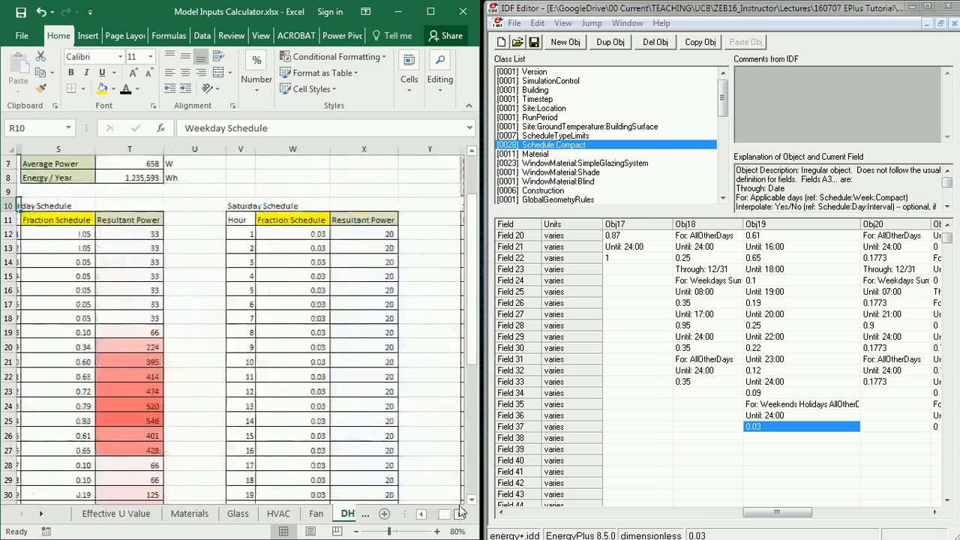
pyautogui.click(303, 239)
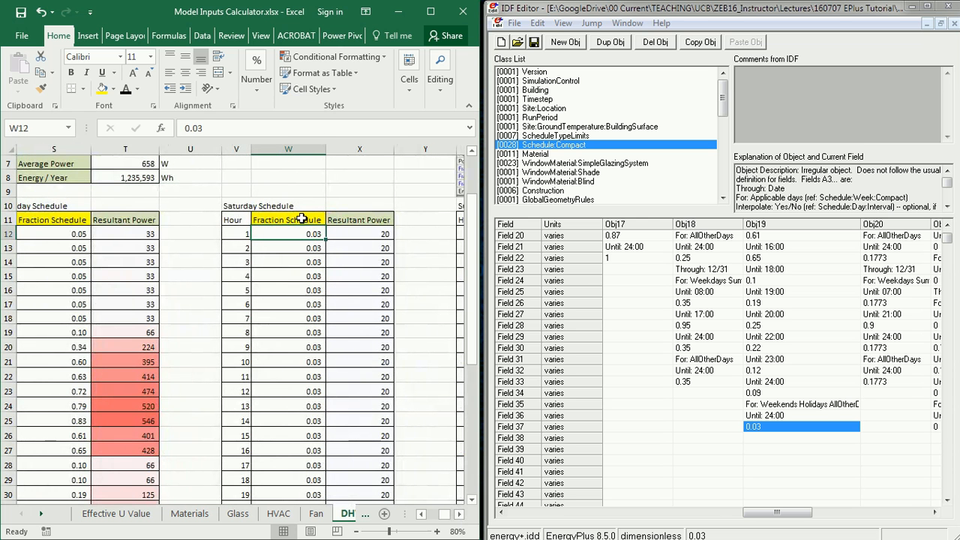
pyautogui.scroll(-5, 305, 259)
pyautogui.scroll(6, 307, 338)
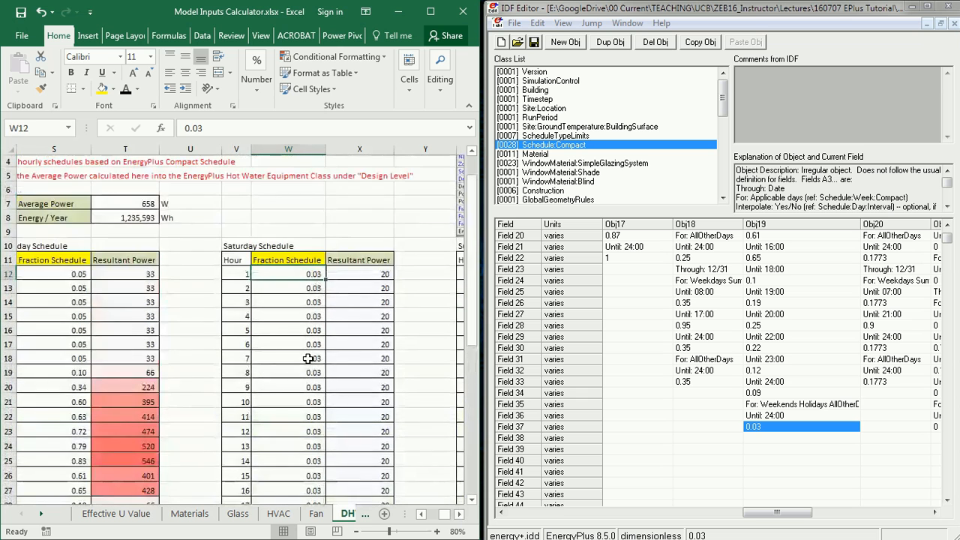
# Step: Review the Sunday Schedule fractions from hour 1 down to the average row on the DHW Energy sheet
pyautogui.click(460, 514)
pyautogui.click(460, 515)
pyautogui.click(460, 515)
pyautogui.click(460, 515)
pyautogui.click(460, 515)
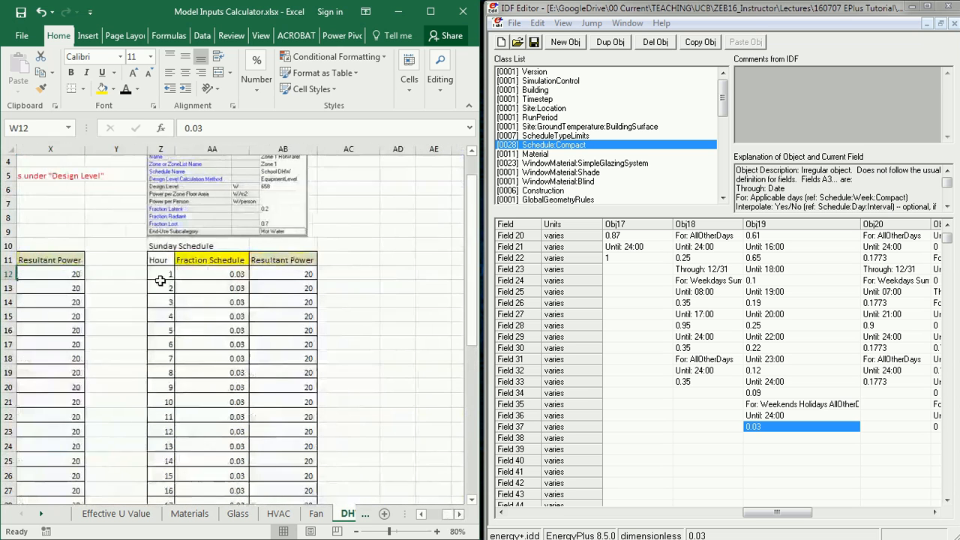
pyautogui.click(218, 273)
pyautogui.scroll(-4, 240, 272)
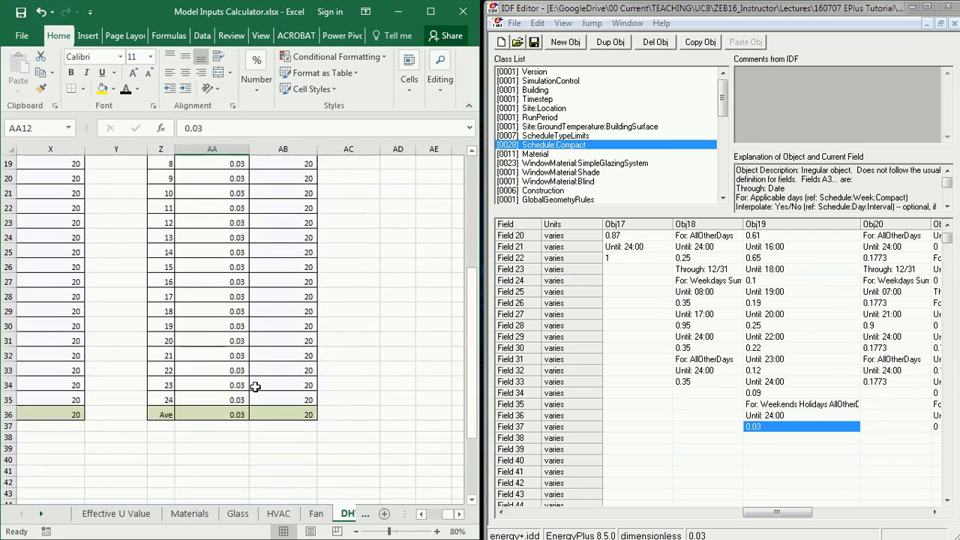
pyautogui.scroll(2, 249, 396)
pyautogui.scroll(3, 249, 396)
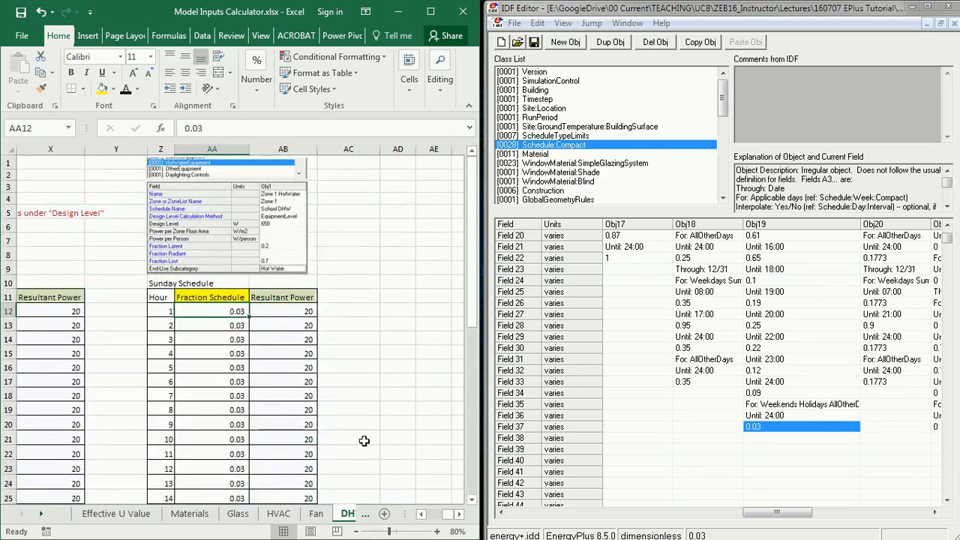
# Step: Maximize the Excel window and examine the weekday, Saturday and Sunday schedules side by side, including their average rows
pyautogui.click(421, 515)
pyautogui.click(422, 514)
pyautogui.click(421, 515)
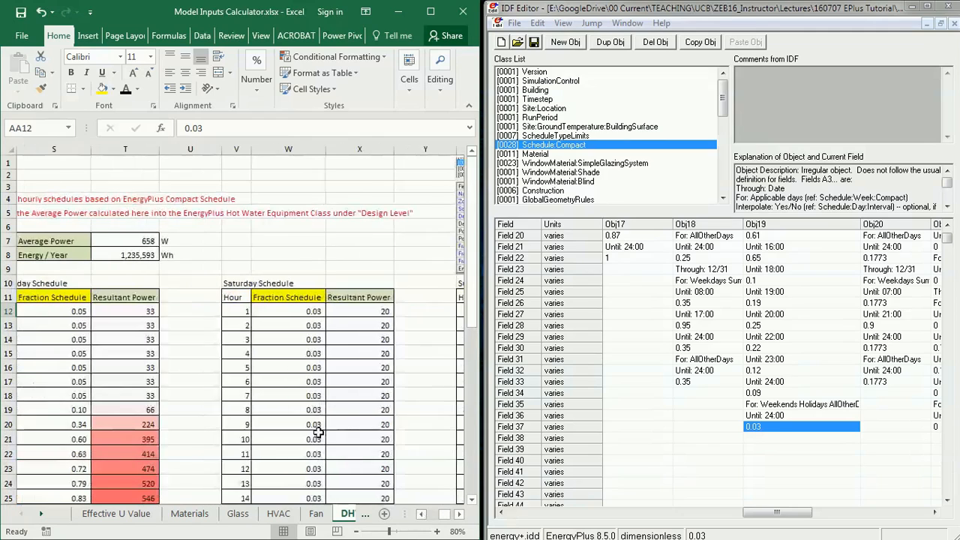
pyautogui.click(431, 12)
pyautogui.scroll(-4, 456, 363)
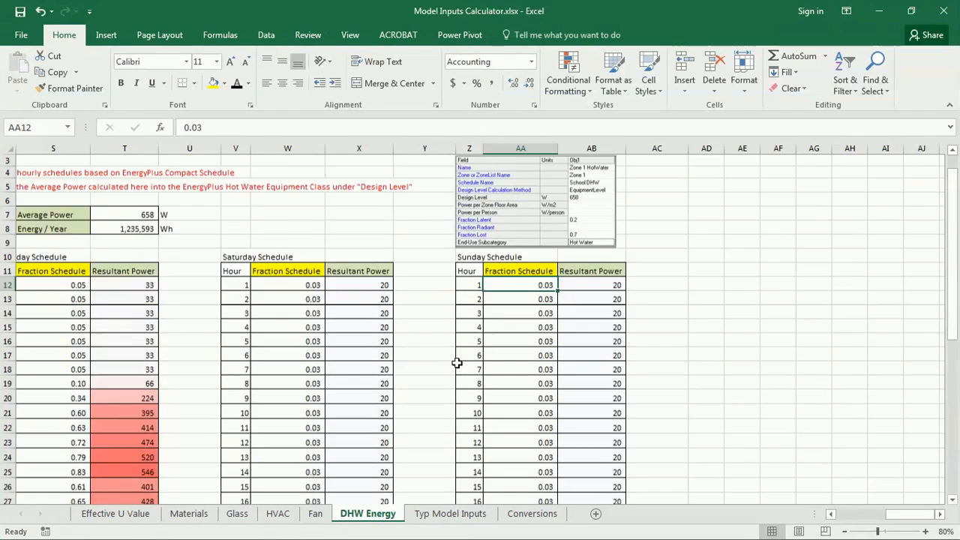
pyautogui.scroll(3, 457, 362)
pyautogui.click(831, 514)
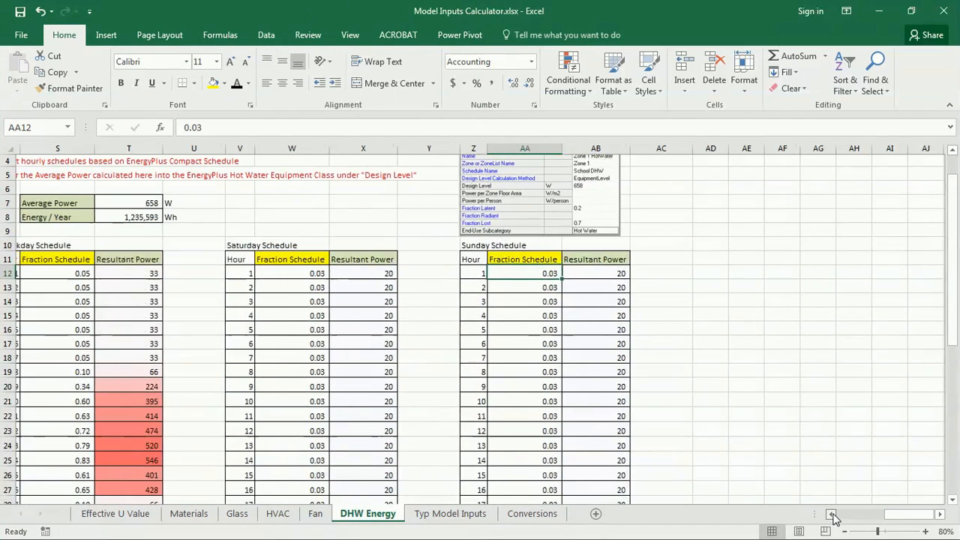
pyautogui.click(831, 514)
pyautogui.click(831, 514)
pyautogui.click(831, 515)
pyautogui.click(845, 532)
pyautogui.click(845, 532)
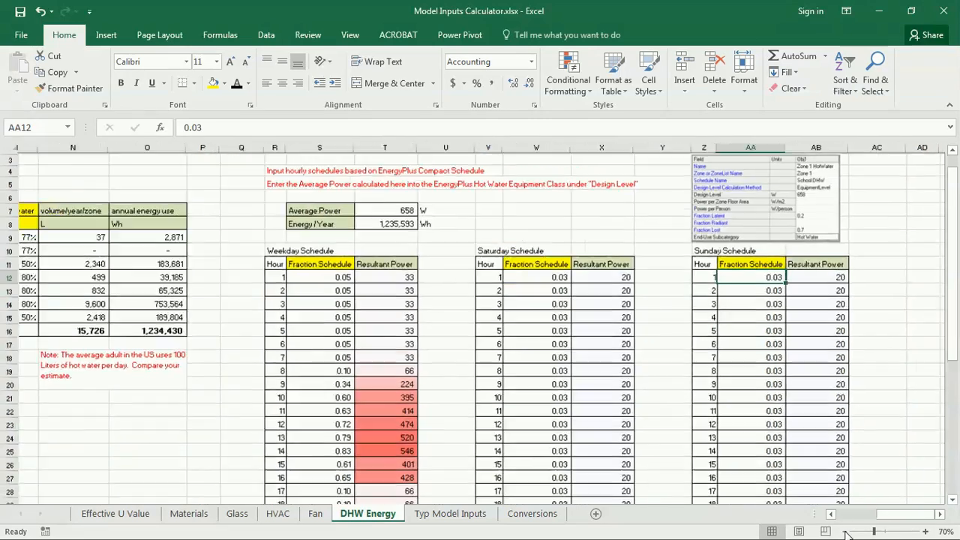
pyautogui.scroll(-3, 518, 323)
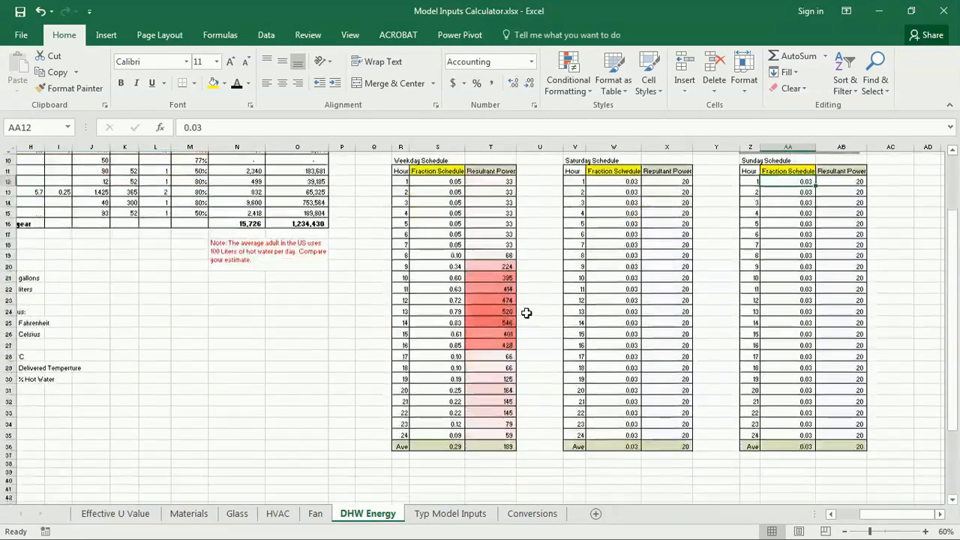
pyautogui.click(456, 444)
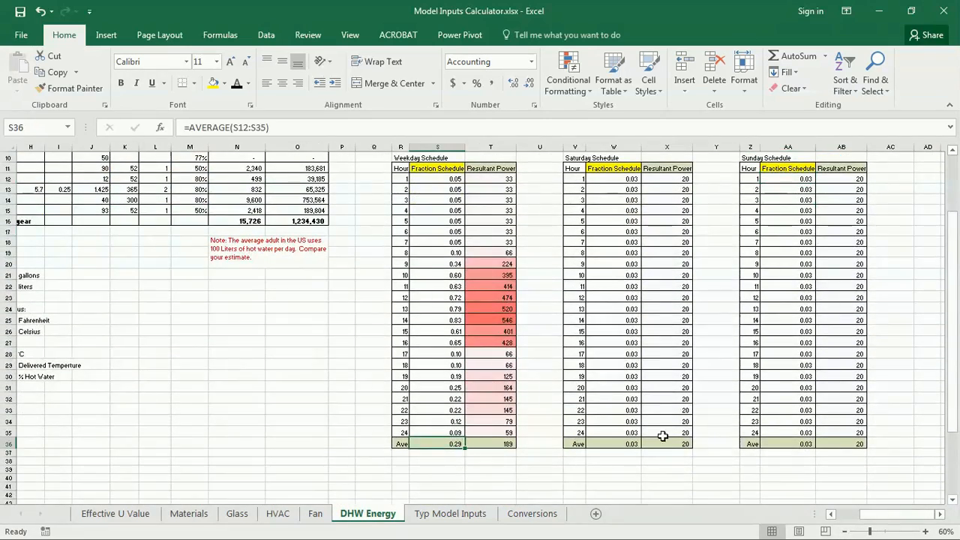
# Step: Examine the Average Power formula in T7 and trace its references to the annual energy total and the three schedule averages
pyautogui.scroll(3, 563, 425)
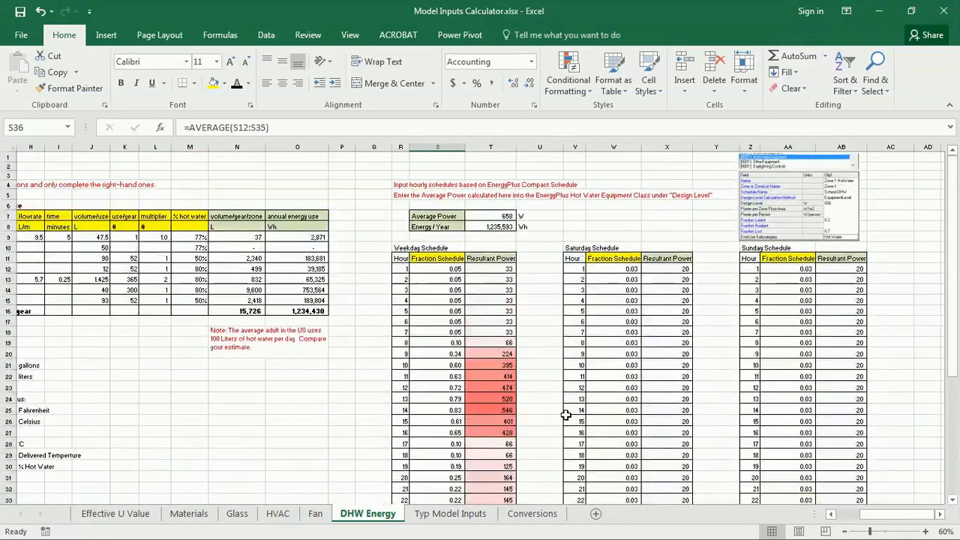
pyautogui.click(499, 216)
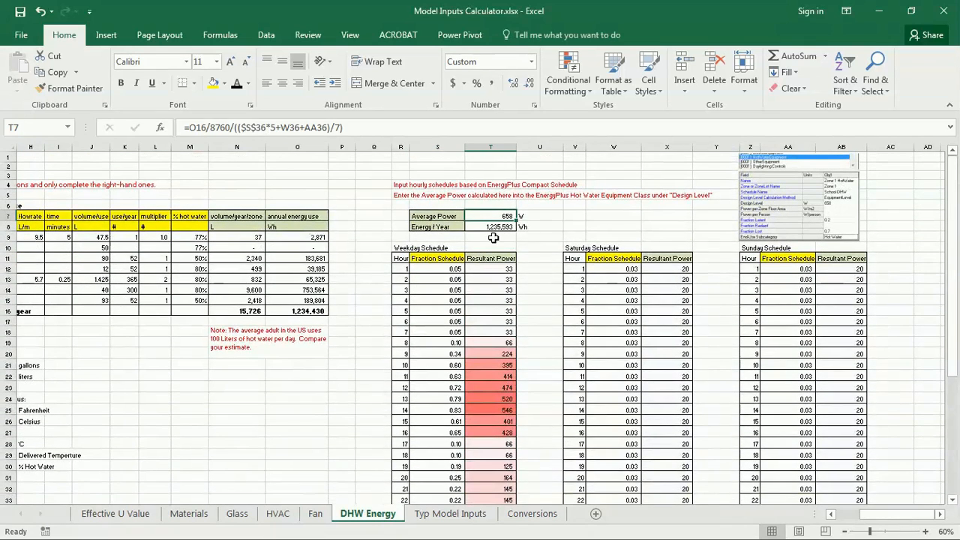
pyautogui.click(357, 130)
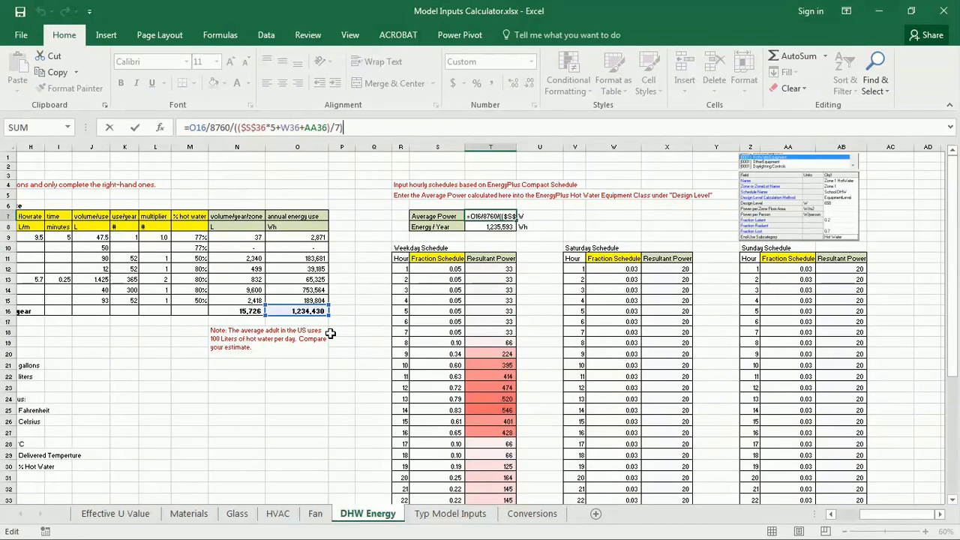
pyautogui.moveTo(211, 127); pyautogui.dragTo(336, 127)
pyautogui.click(355, 128)
pyautogui.scroll(-2, 954, 366)
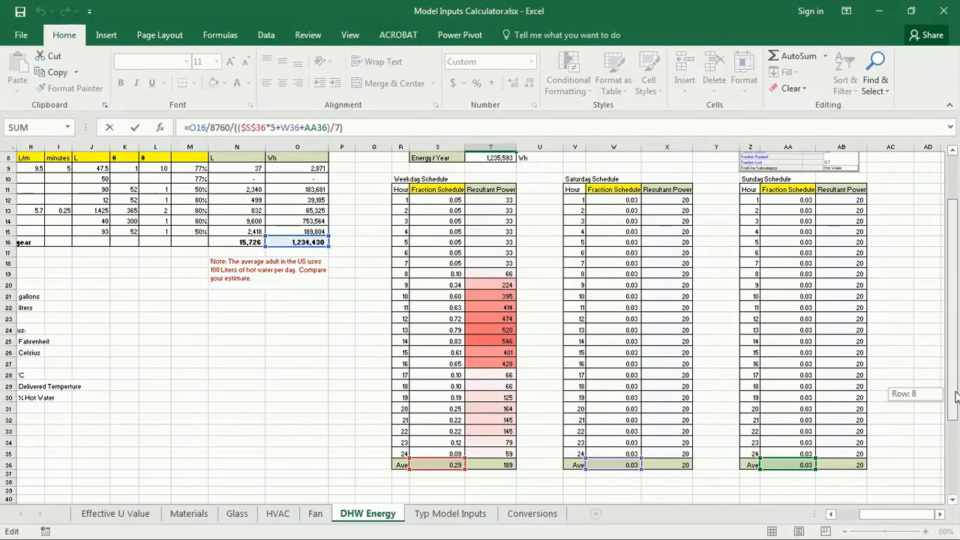
pyautogui.scroll(3, 953, 315)
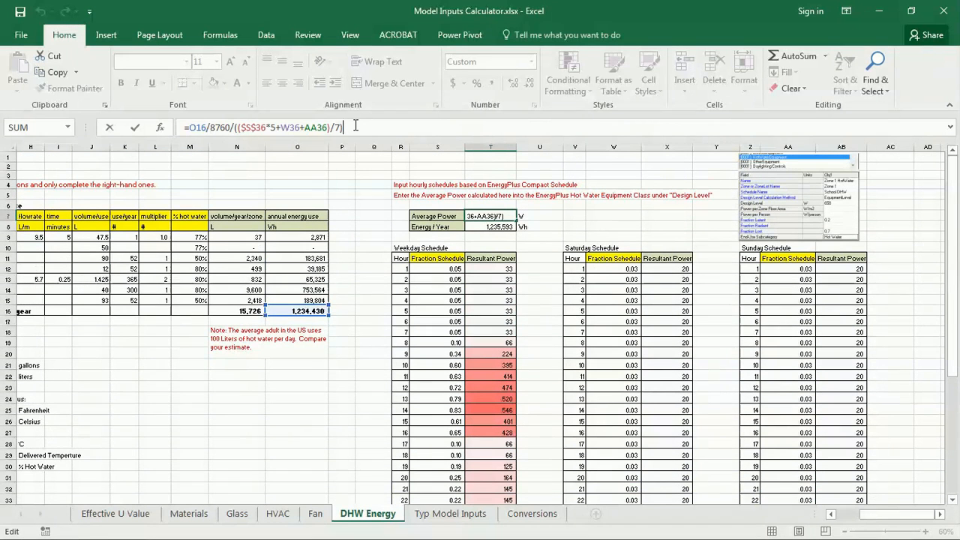
pyautogui.press('Return')
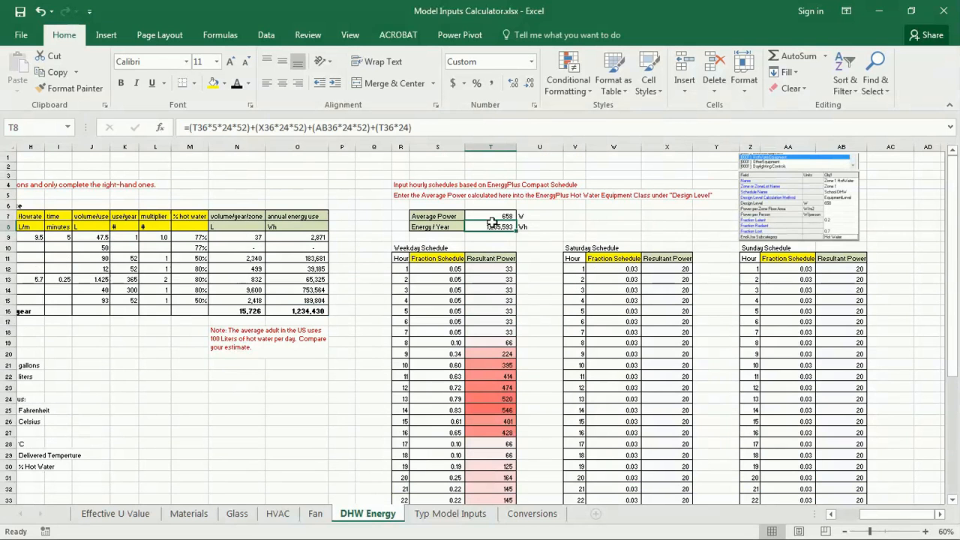
pyautogui.click(500, 216)
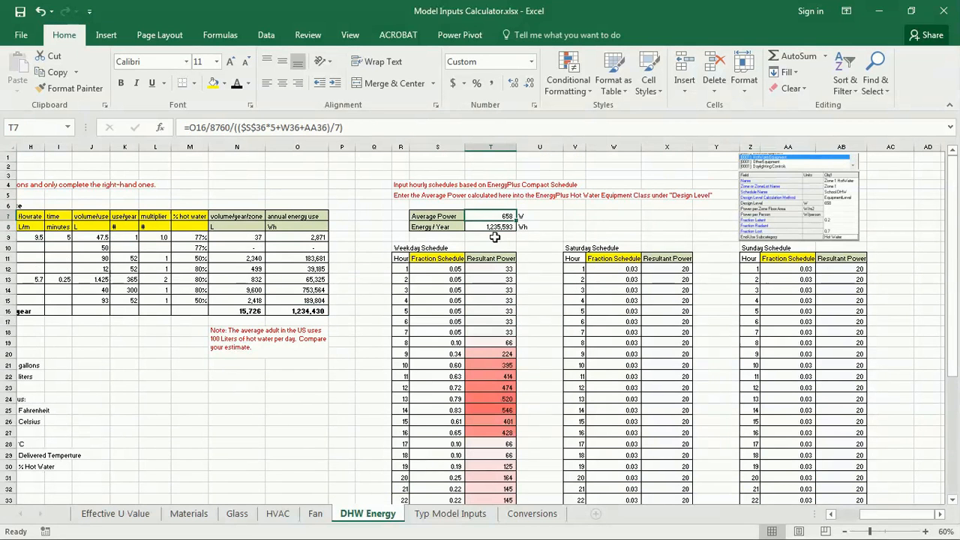
# Step: Examine the Energy / Year formula in T8 and compare its result with the annual energy use total in O16
pyautogui.click(486, 228)
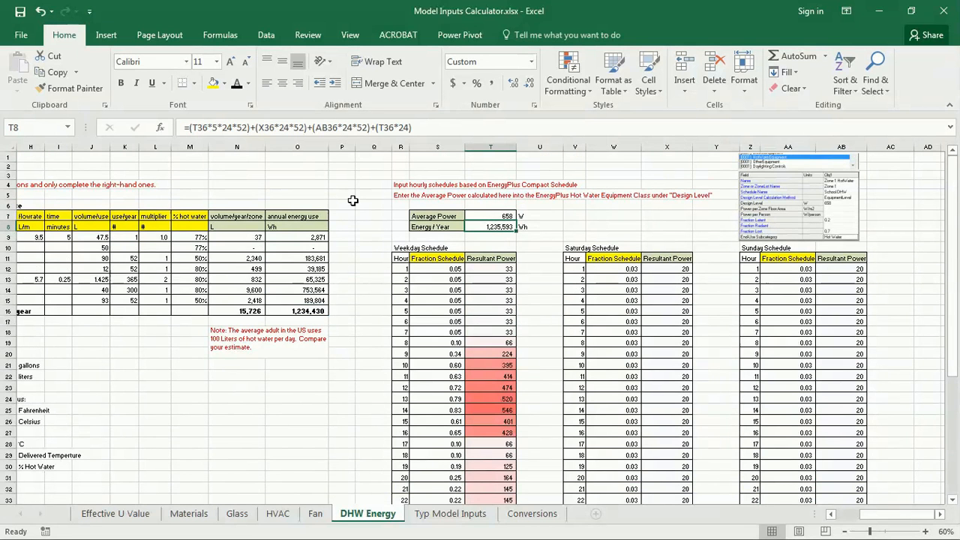
pyautogui.click(425, 126)
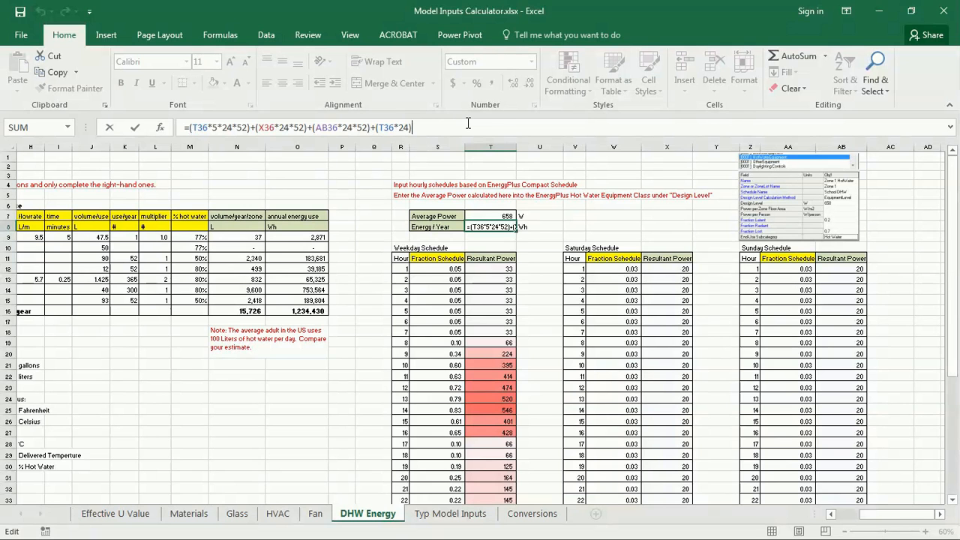
pyautogui.press('Return')
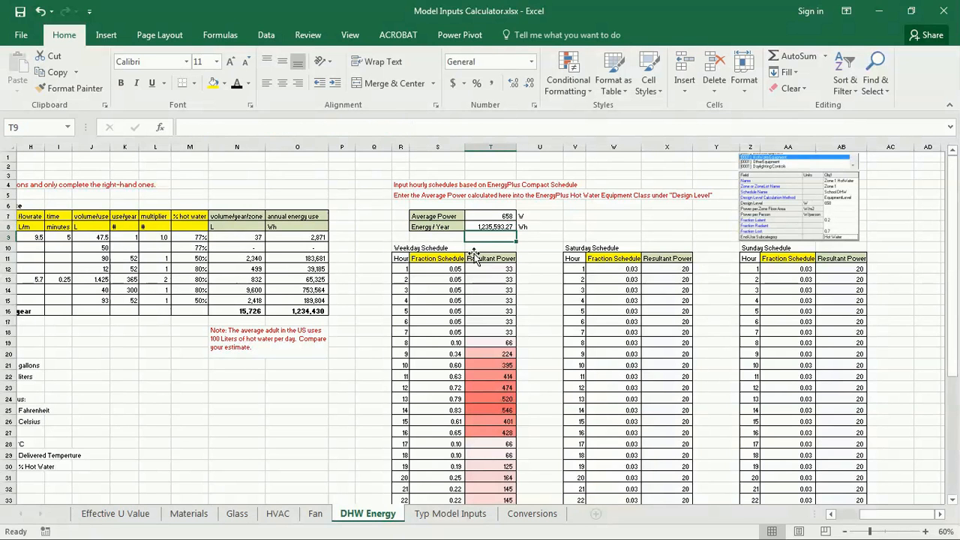
pyautogui.click(500, 226)
pyautogui.click(311, 310)
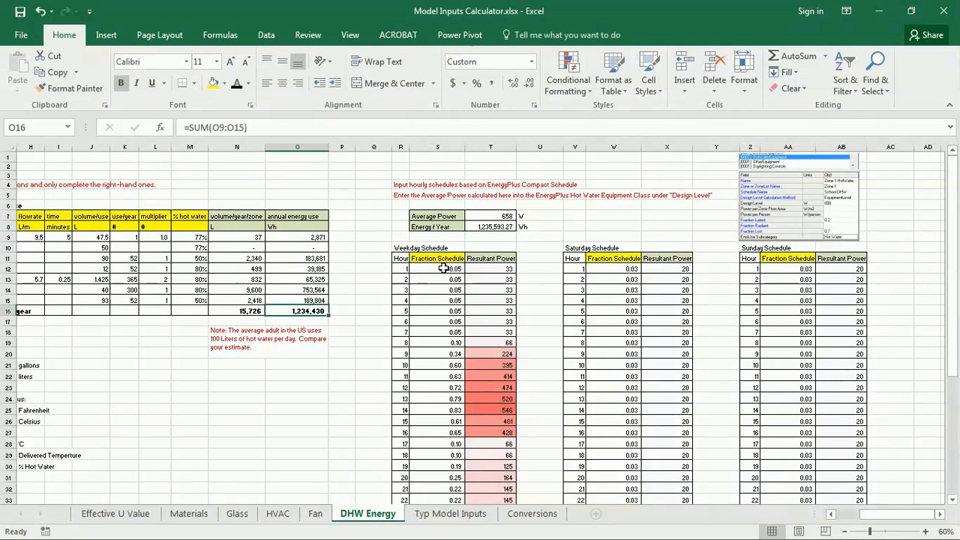
pyautogui.click(493, 227)
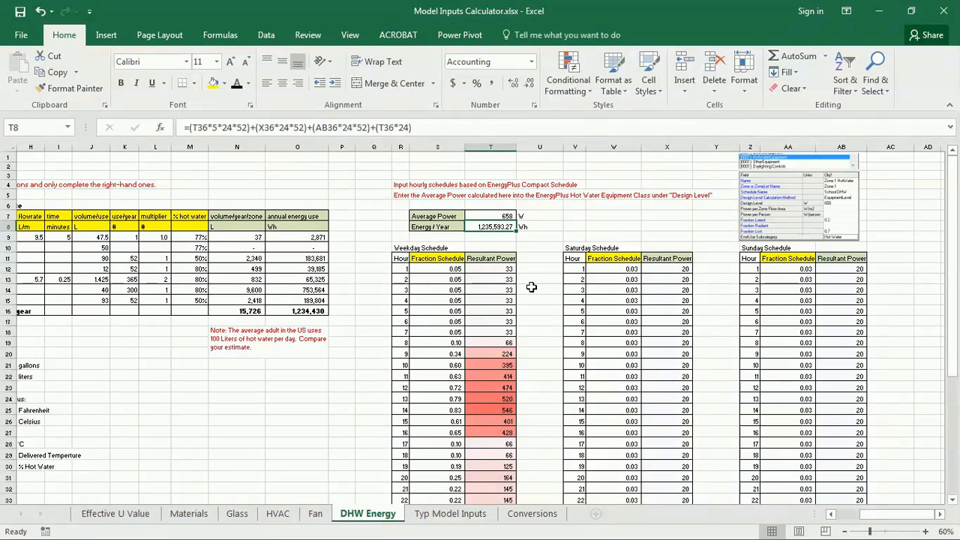
# Step: Switch to IDF Editor and set the HotWaterEquipment object's Design Level to the calculated Average Power of 658 W
pyautogui.click(509, 216)
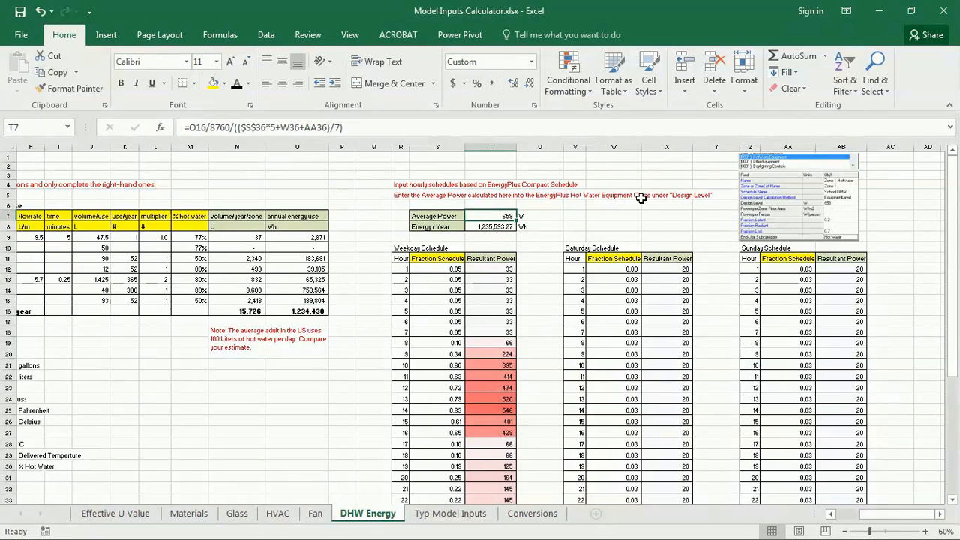
pyautogui.doubleClick(691, 7)
pyautogui.press('super+Left')
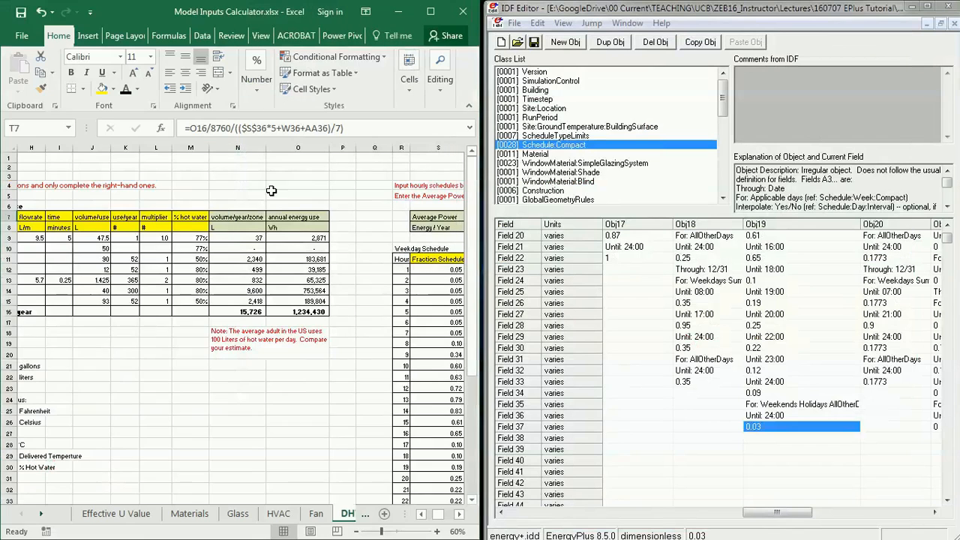
pyautogui.moveTo(723, 102); pyautogui.dragTo(724, 158)
pyautogui.click(555, 99)
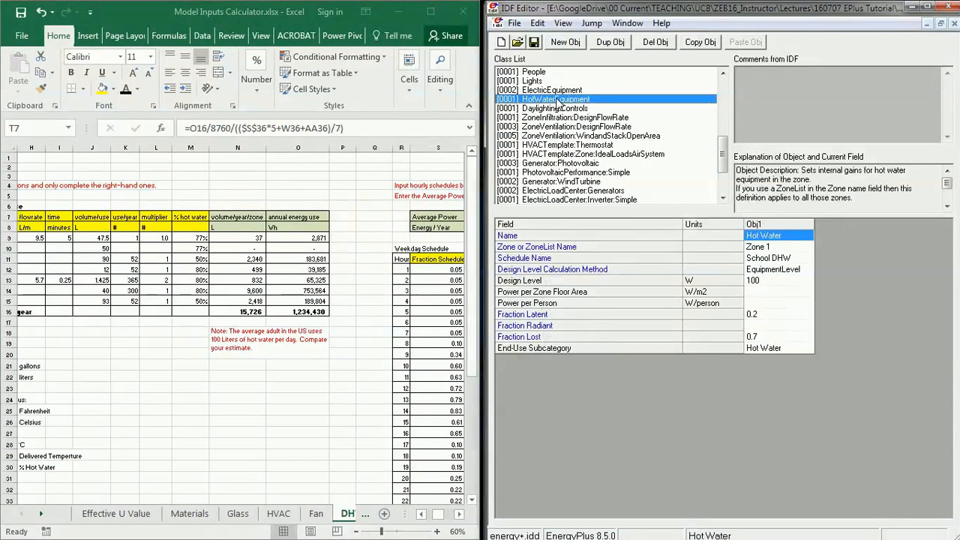
pyautogui.click(764, 282)
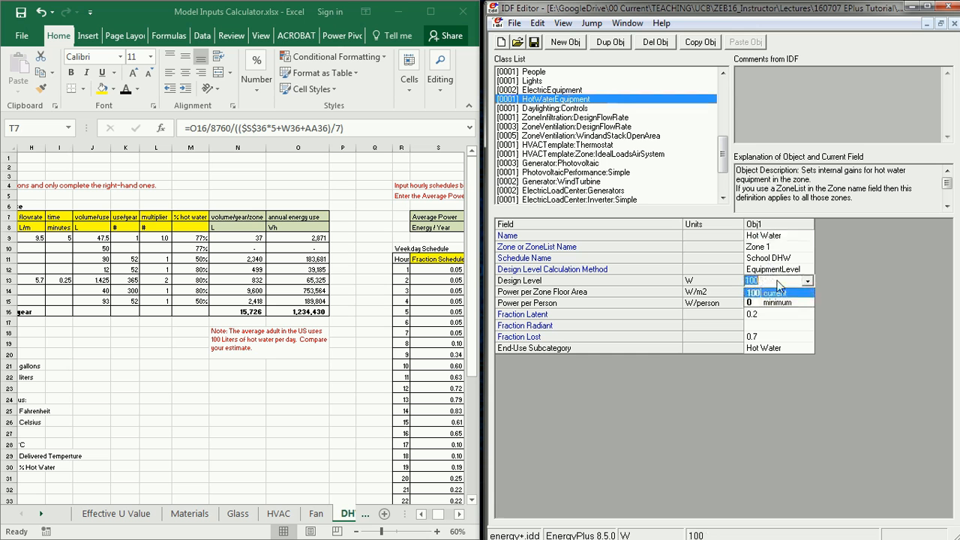
pyautogui.write('658')
pyautogui.press('Return')
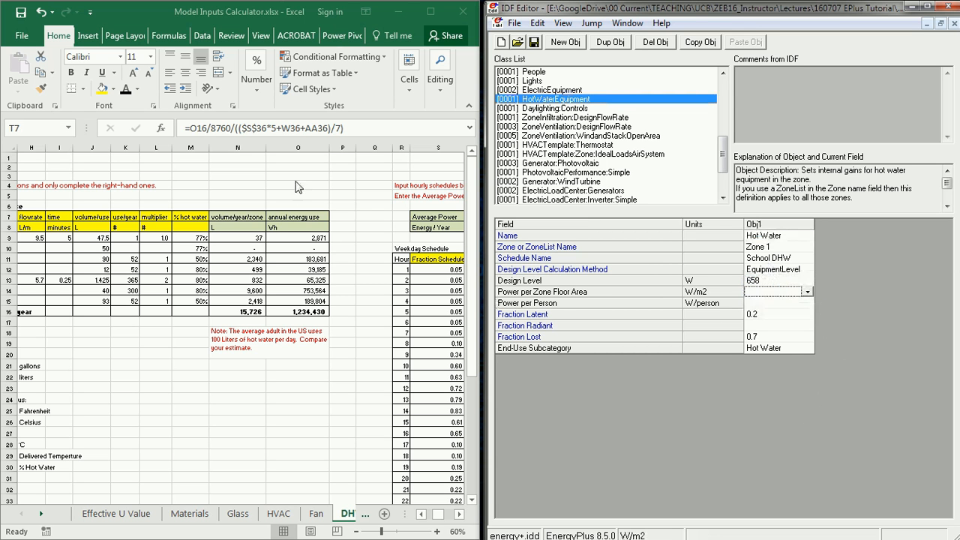
# Step: Return to the full-size Excel worksheet and enter the label DHW in cell N21, below the daily hot water use note
pyautogui.click(296, 190)
pyautogui.click(425, 7)
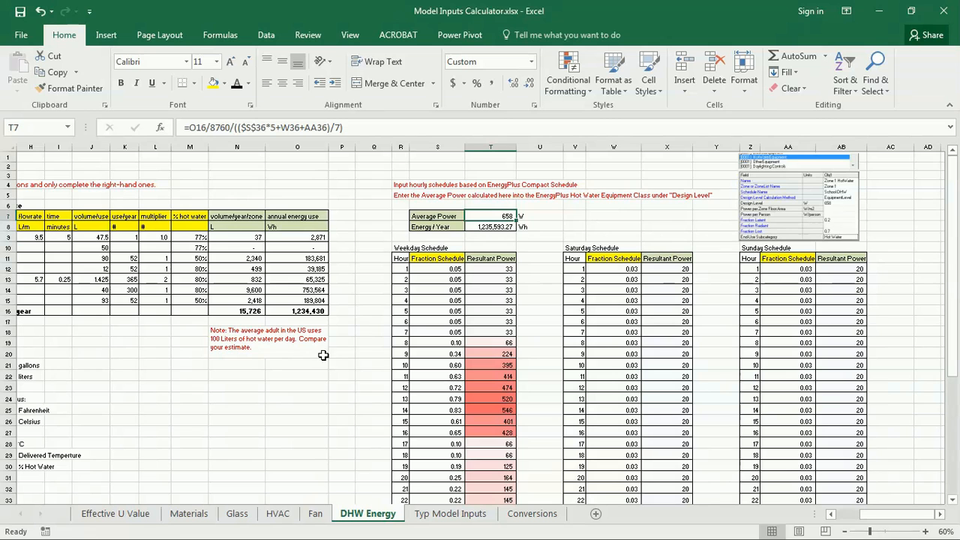
pyautogui.moveTo(871, 517)
pyautogui.mouseDown()
pyautogui.moveTo(889, 517)
pyautogui.moveTo(872, 516)
pyautogui.mouseUp()
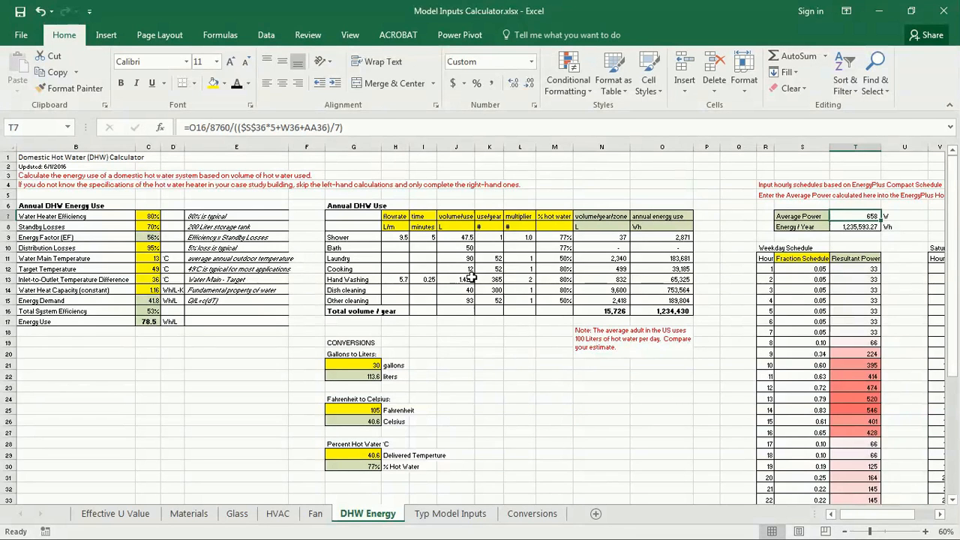
pyautogui.click(597, 365)
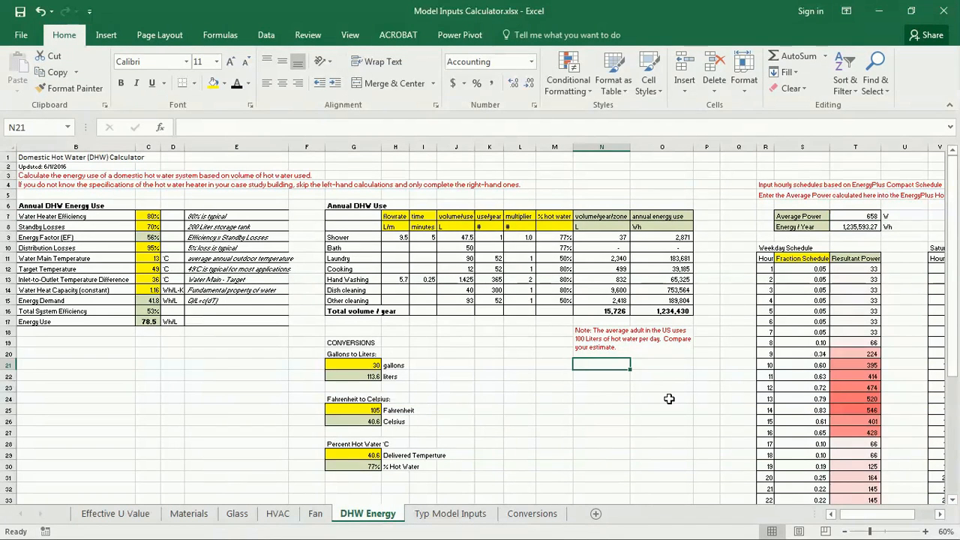
pyautogui.write('t')
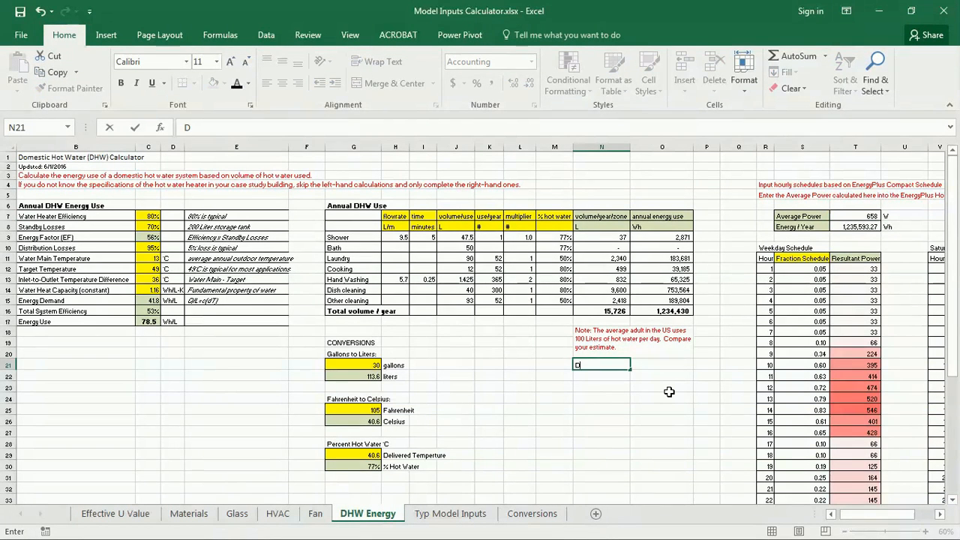
pyautogui.press('Tab')
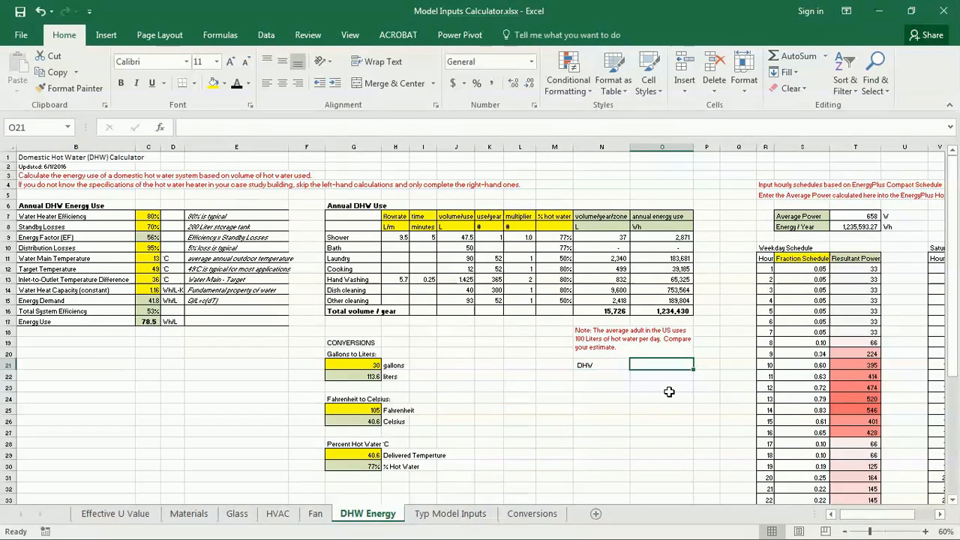
# Step: Complete the N21 label as DHW Area and enter 12000 with the unit m2 in the cells beside it
pyautogui.doubleClick(617, 364)
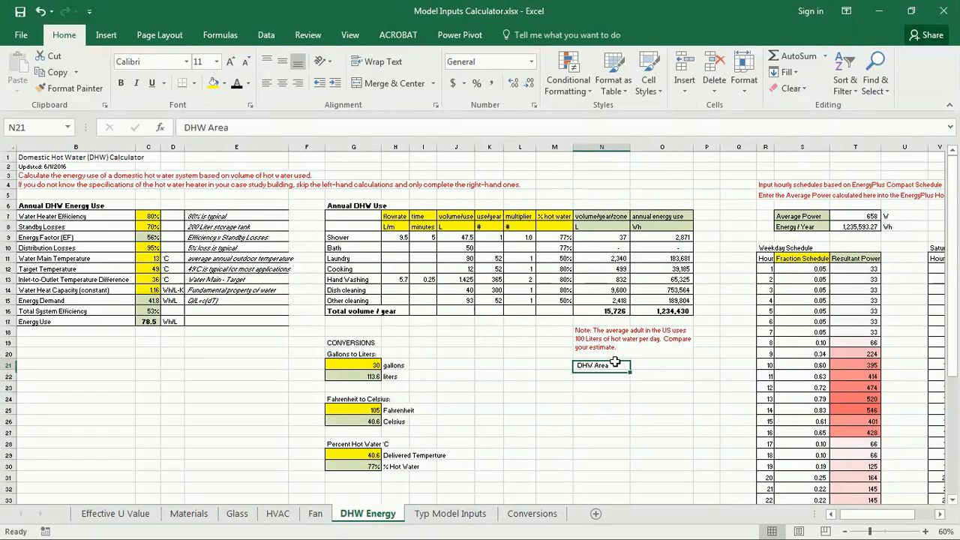
pyautogui.press('Tab')
pyautogui.write('12000')
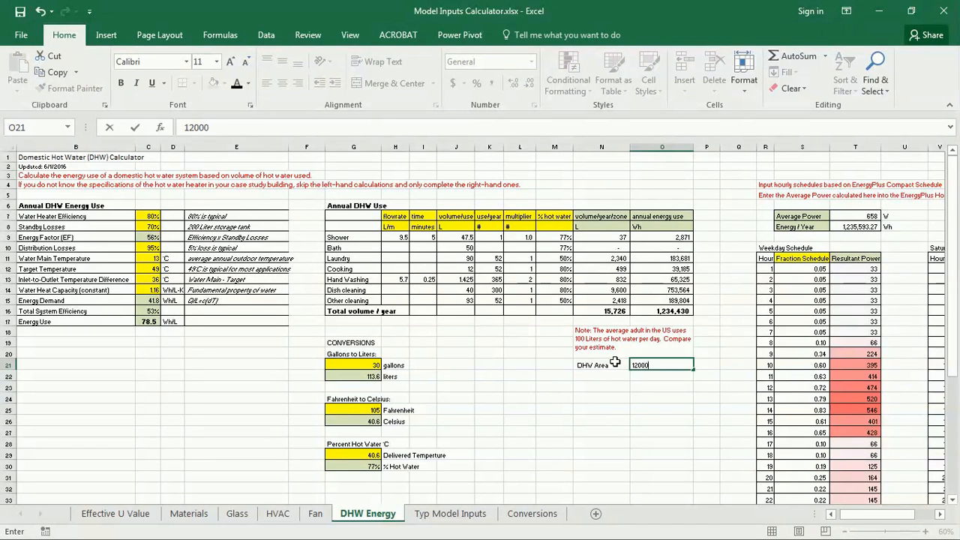
pyautogui.press('Return')
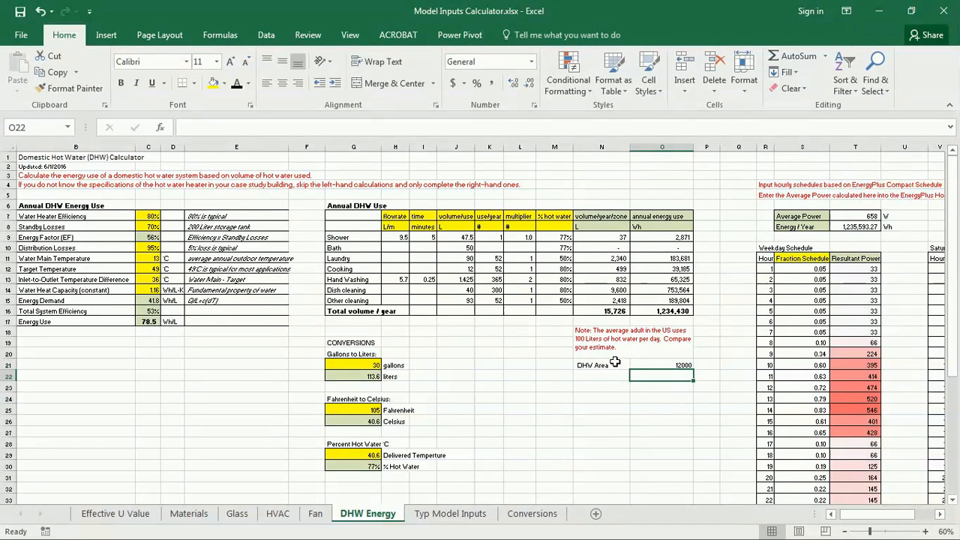
pyautogui.press('Up')
pyautogui.press('Right')
pyautogui.write('m2')
pyautogui.press('Return')
# Step: Add an Eplus Area row in N22 with the value 120 and the unit m2
pyautogui.press('Left')
pyautogui.press('Left')
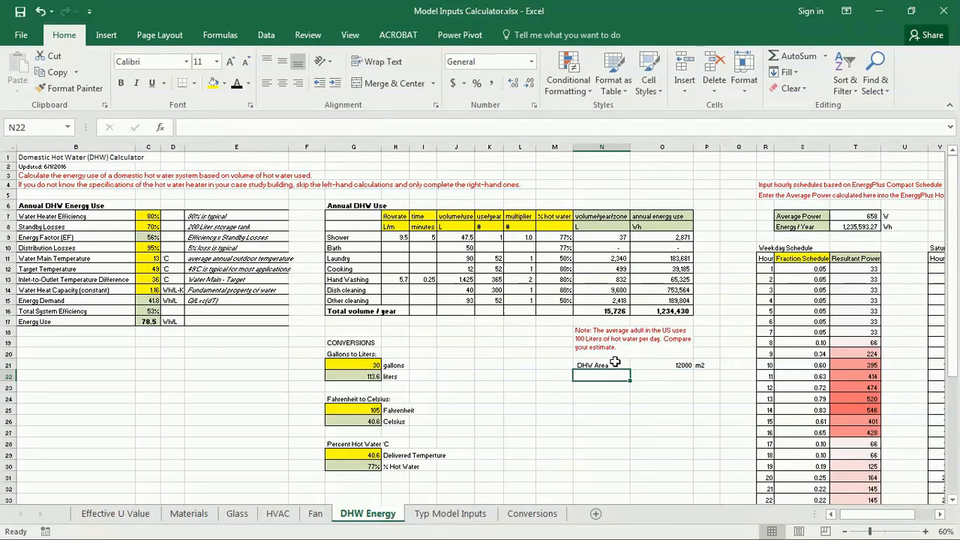
pyautogui.write('Eplus Area')
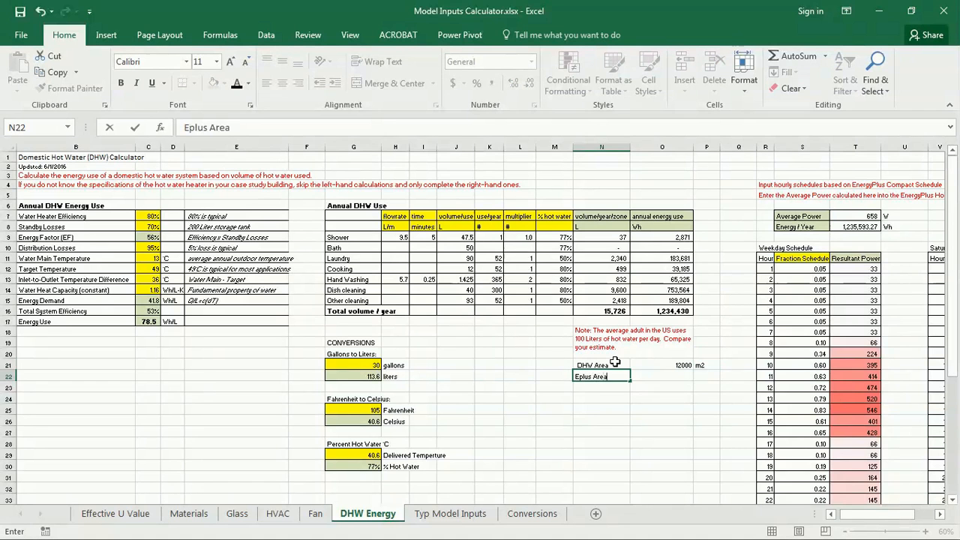
pyautogui.press('Tab')
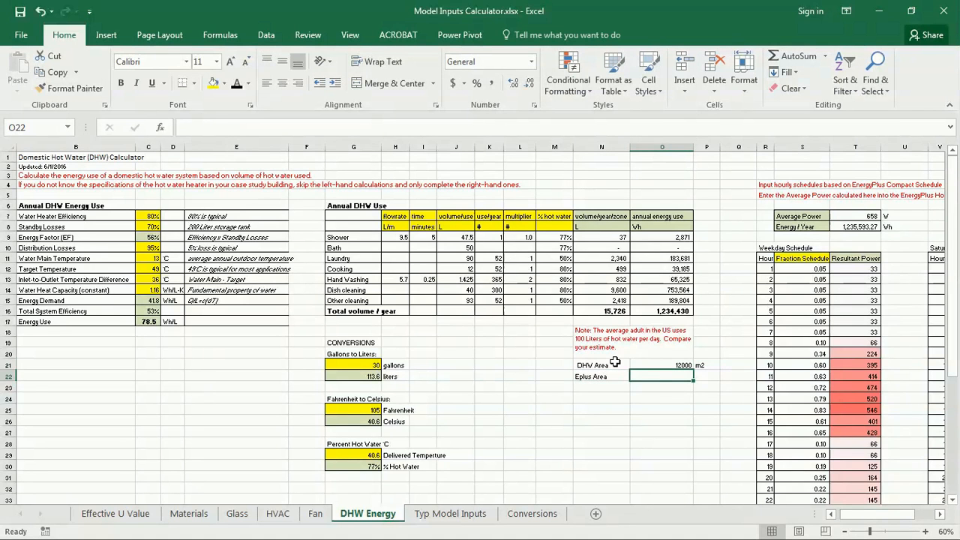
pyautogui.write('1')
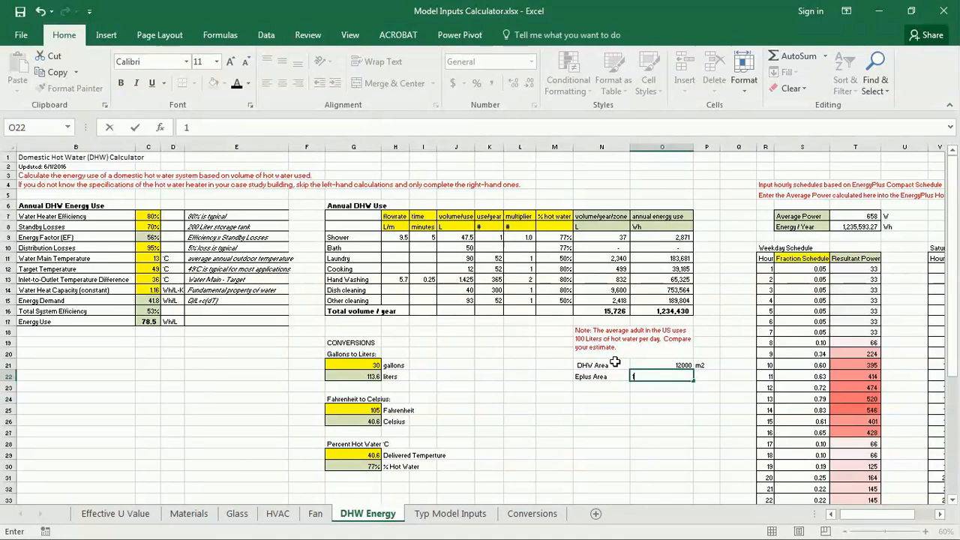
pyautogui.write('20')
pyautogui.press('Tab')
pyautogui.write('m2')
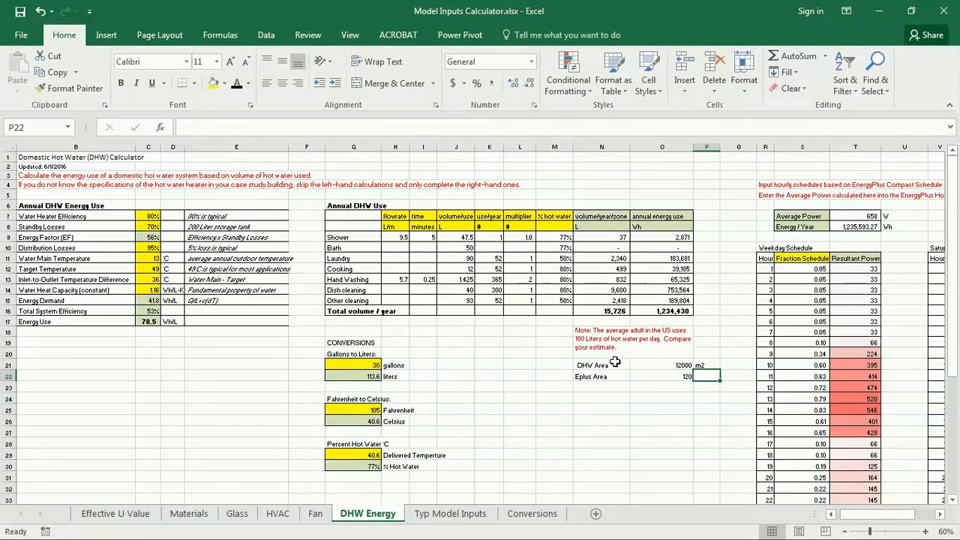
pyautogui.press('Return')
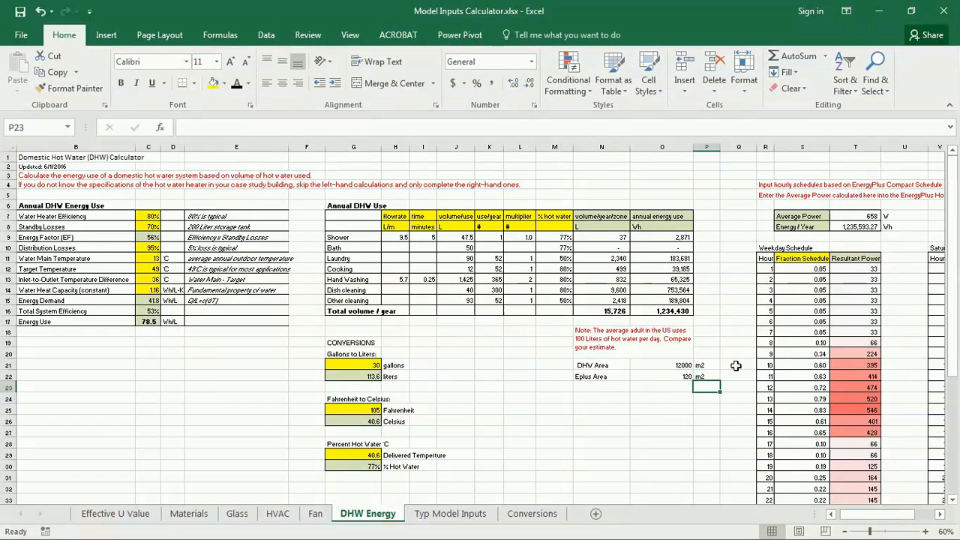
# Step: Move the two area rows to L21:N22 and link O21 to the annual energy use total in O16
pyautogui.moveTo(576, 366); pyautogui.dragTo(607, 384)
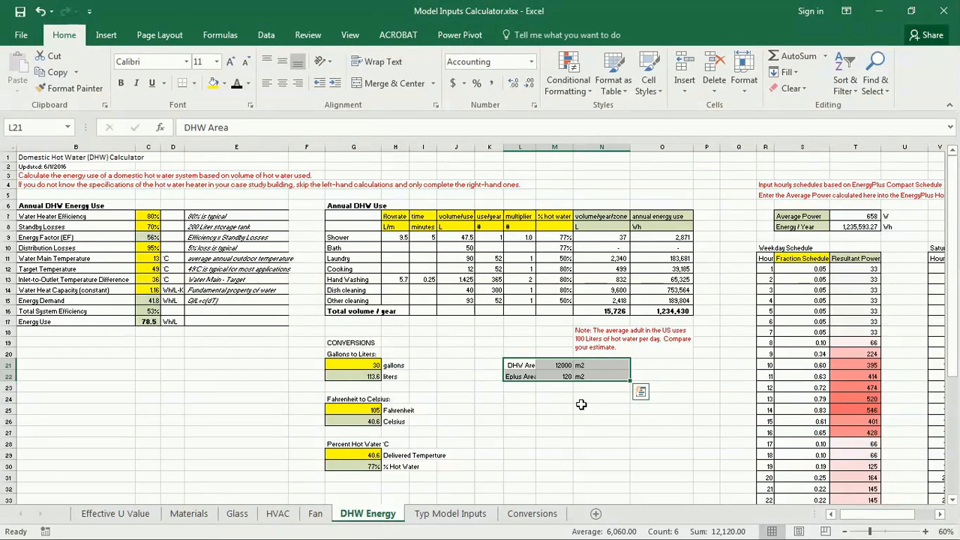
pyautogui.click(580, 408)
pyautogui.click(661, 364)
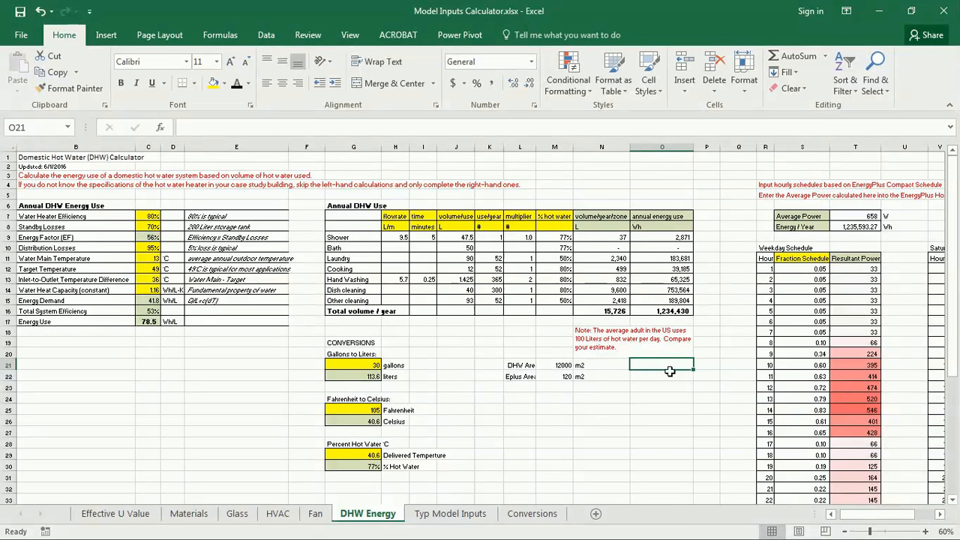
pyautogui.write('=')
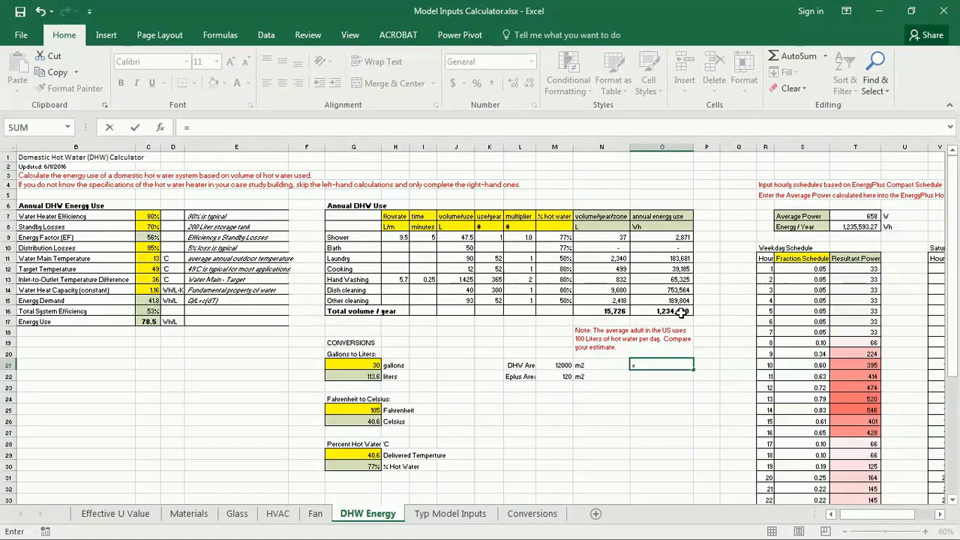
pyautogui.click(684, 310)
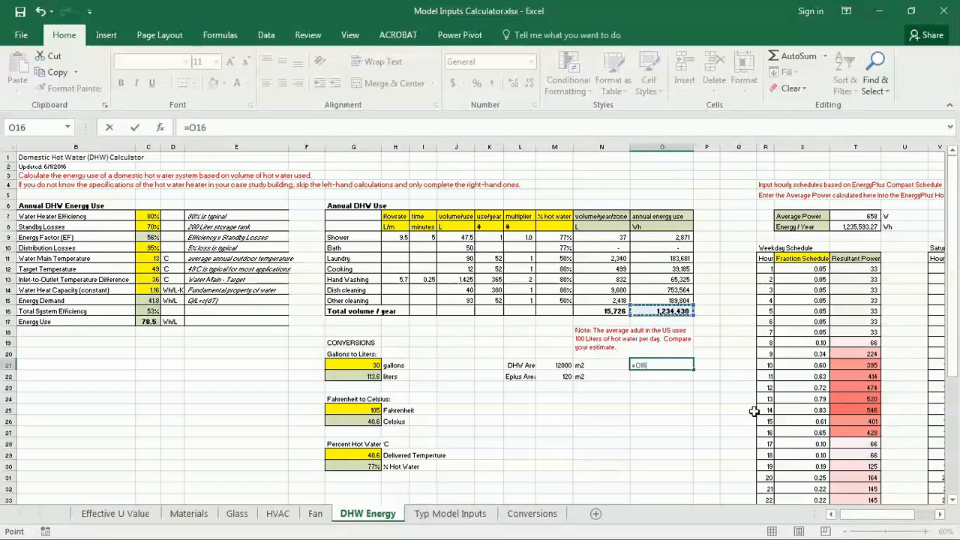
pyautogui.press('Return')
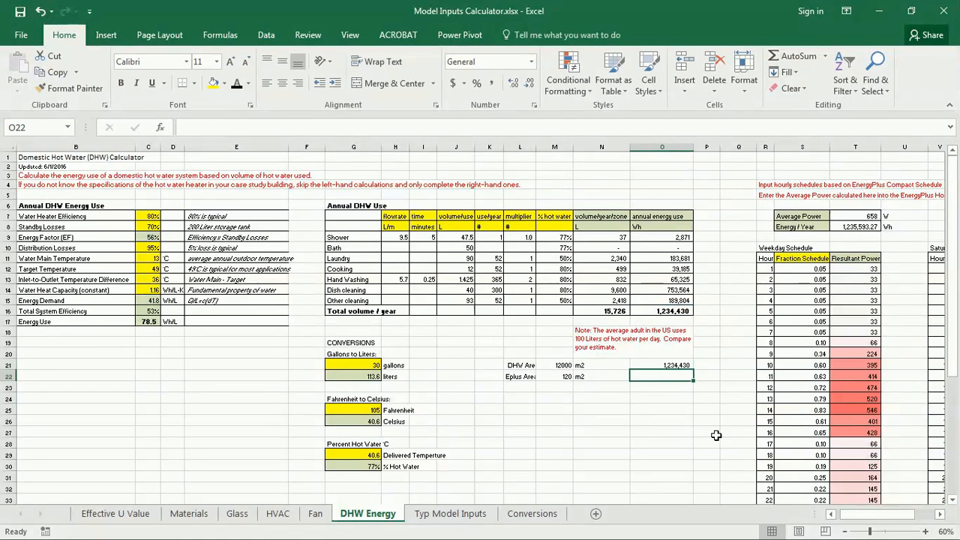
# Step: Scale the annual energy use to the Eplus area in O22 with the formula =(M22/M21)*O21
pyautogui.write('=')
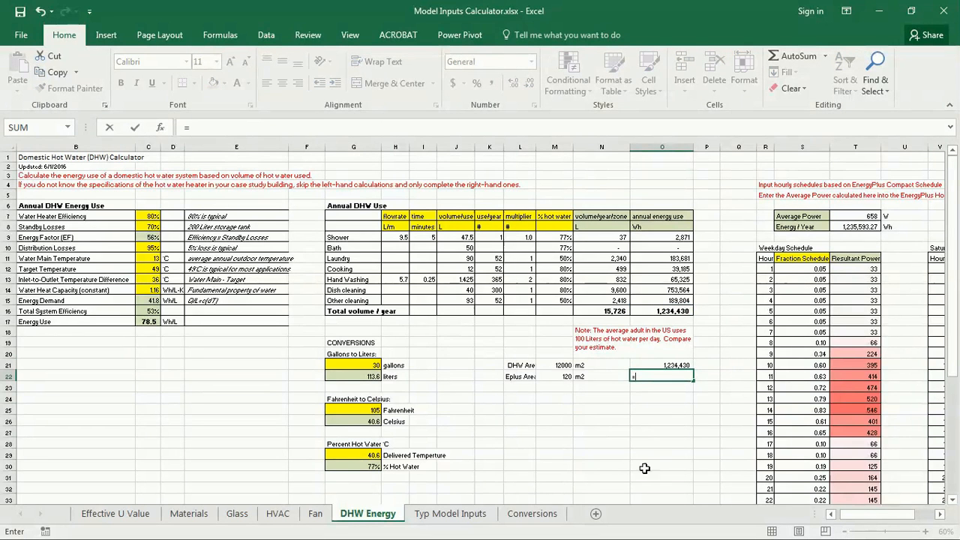
pyautogui.write('=')
pyautogui.press('BackSpace')
pyautogui.click(563, 376)
pyautogui.write('/')
pyautogui.click(556, 364)
pyautogui.write(')*')
pyautogui.click(679, 365)
pyautogui.click(636, 376)
pyautogui.write('(')
pyautogui.press('Return')
# Step: Format the scaled energy in O22 without decimals and enter the unit Wh in P22
pyautogui.press('Up')
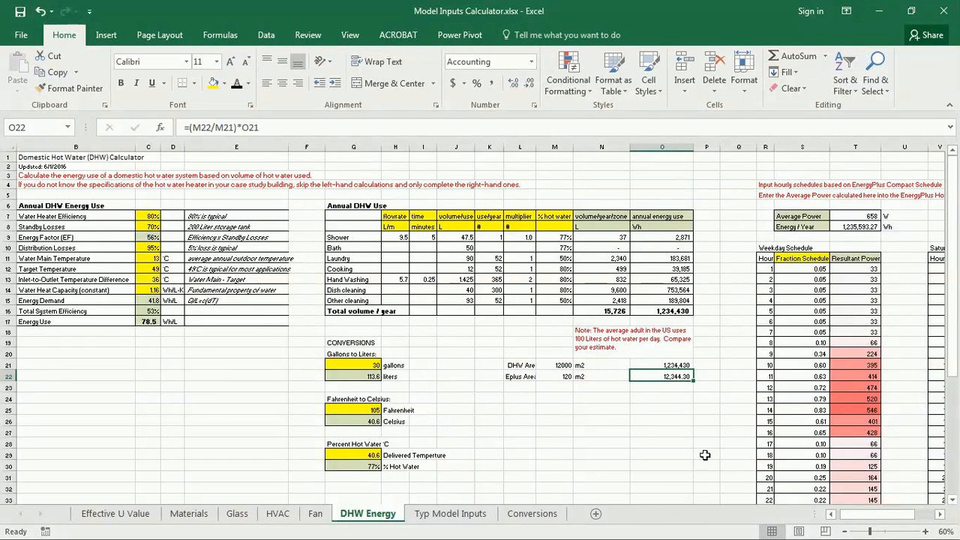
pyautogui.click(530, 84)
pyautogui.click(531, 84)
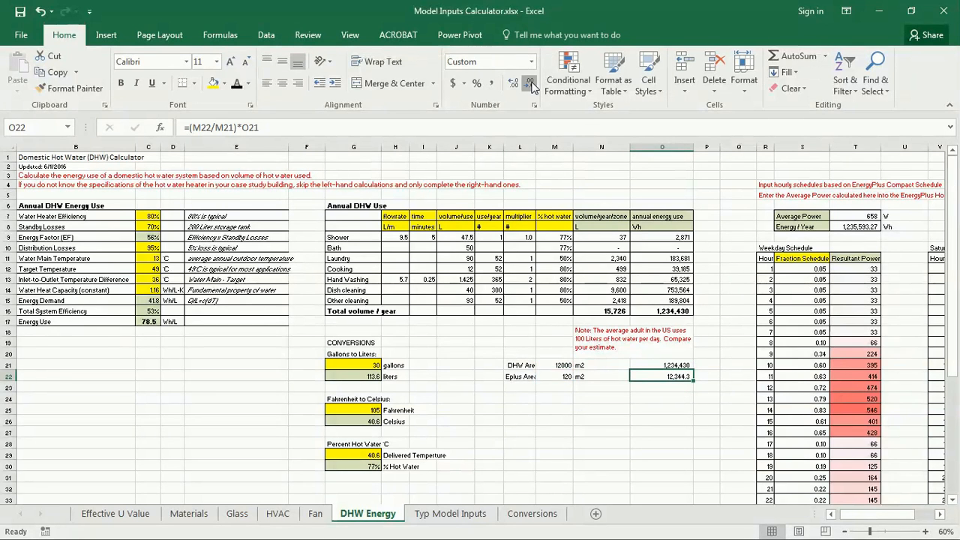
pyautogui.click(650, 441)
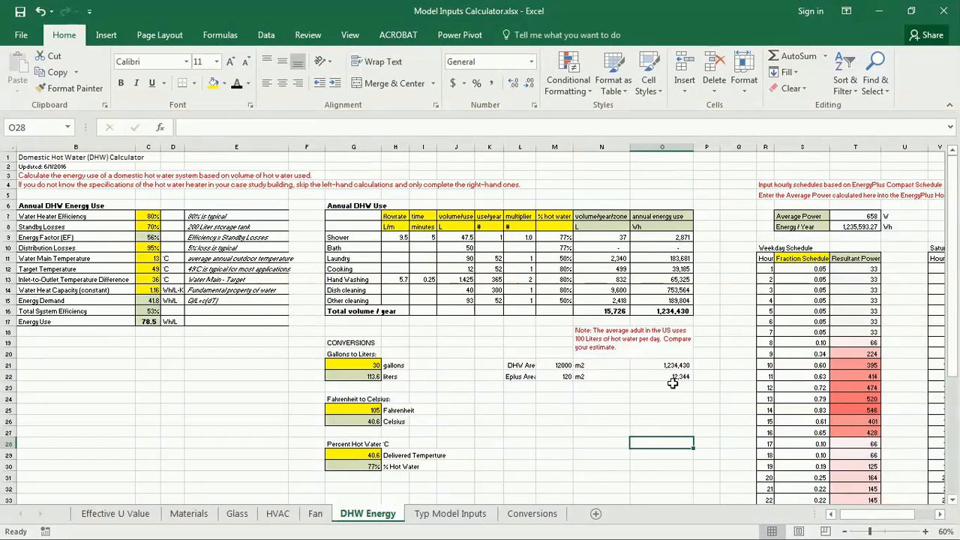
pyautogui.click(709, 376)
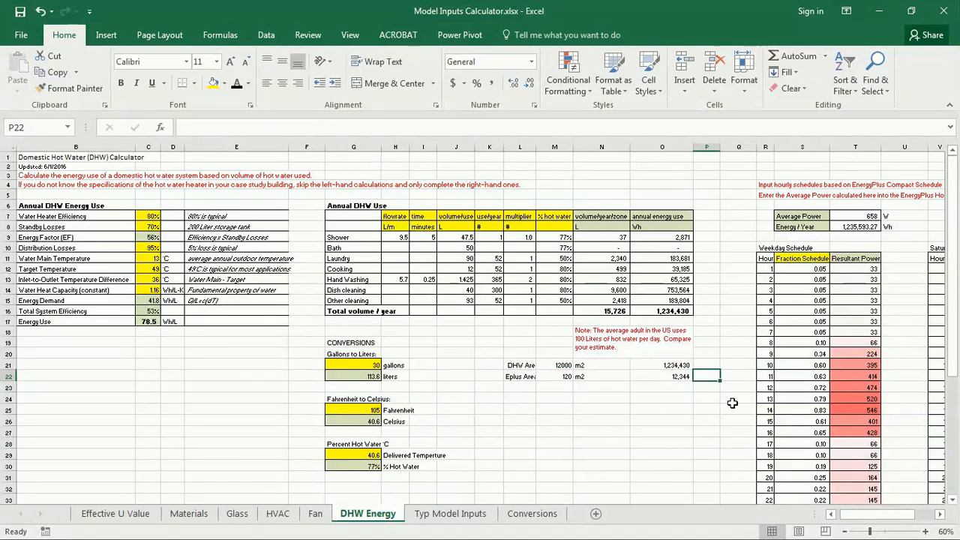
pyautogui.write('kW')
pyautogui.press('BackSpace')
pyautogui.press('BackSpace')
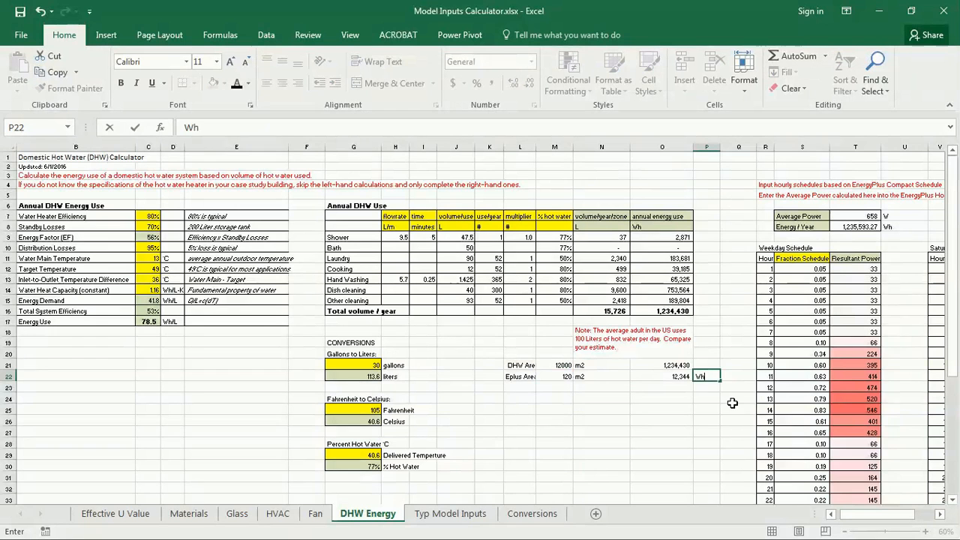
pyautogui.write('Wh')
pyautogui.press('Return')
# Step: Temporarily overwrite the annual energy total in O16 with 12,344 to check the Average Power in T7, and undo the overwrite
pyautogui.click(867, 228)
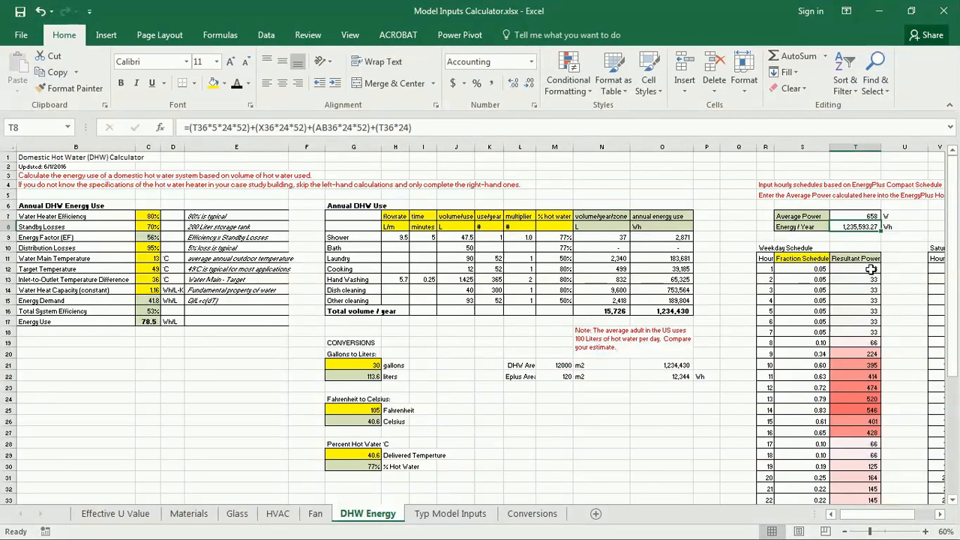
pyautogui.click(672, 310)
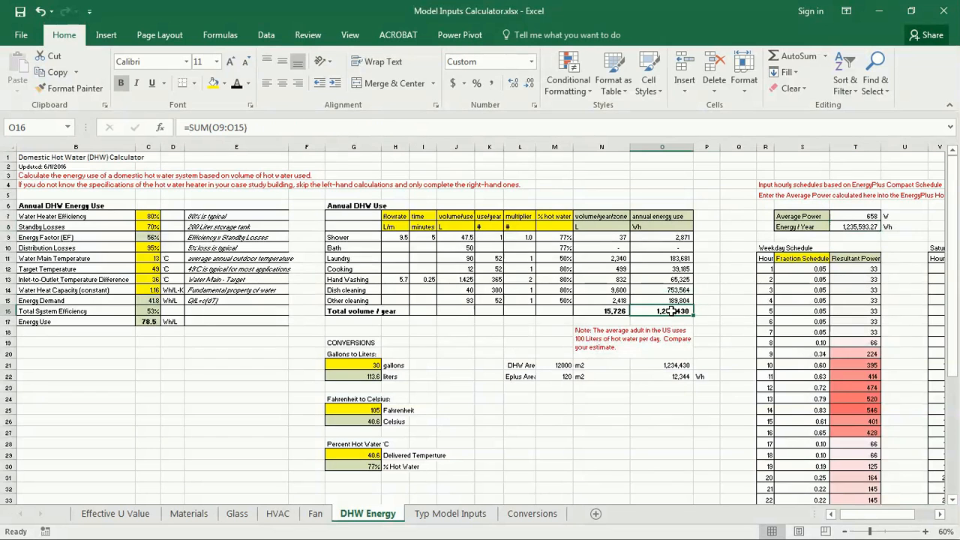
pyautogui.click(682, 378)
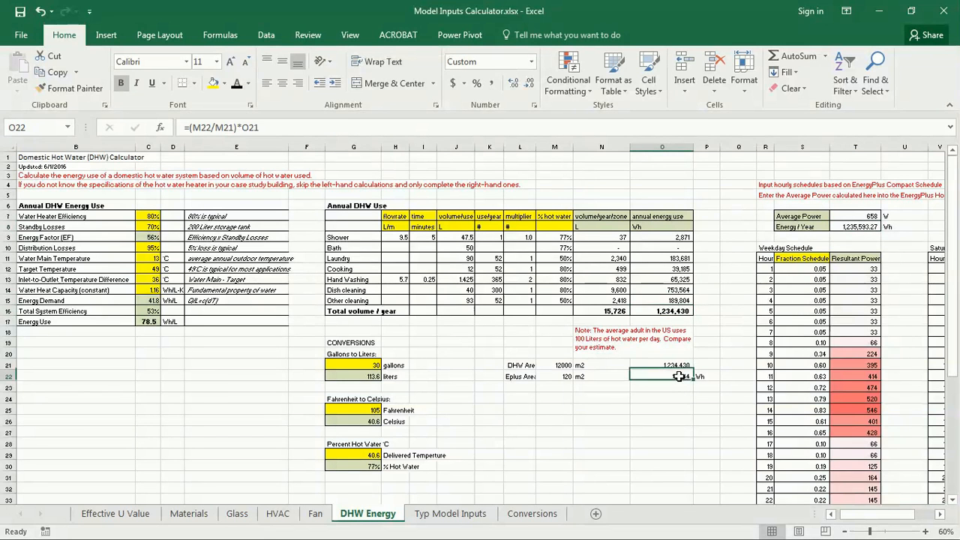
pyautogui.click(674, 312)
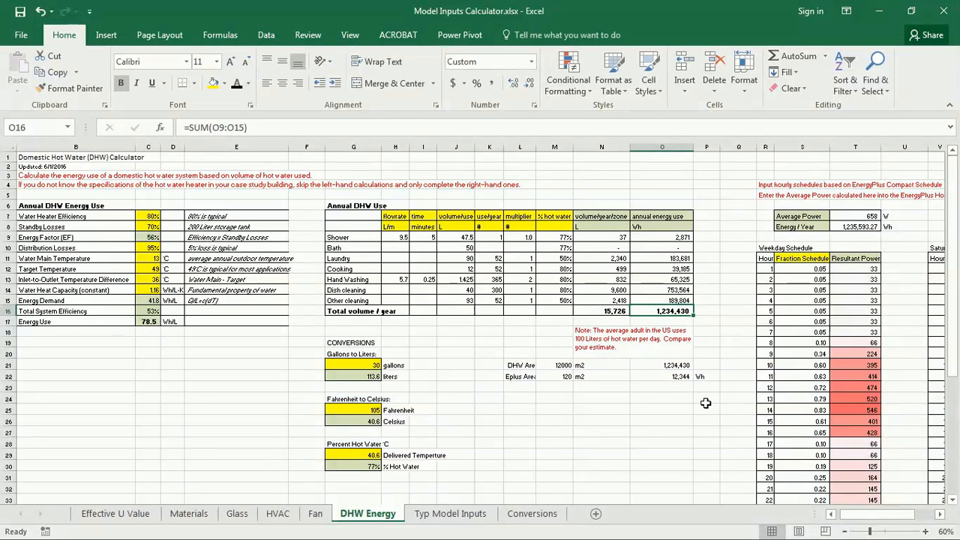
pyautogui.write('12,344')
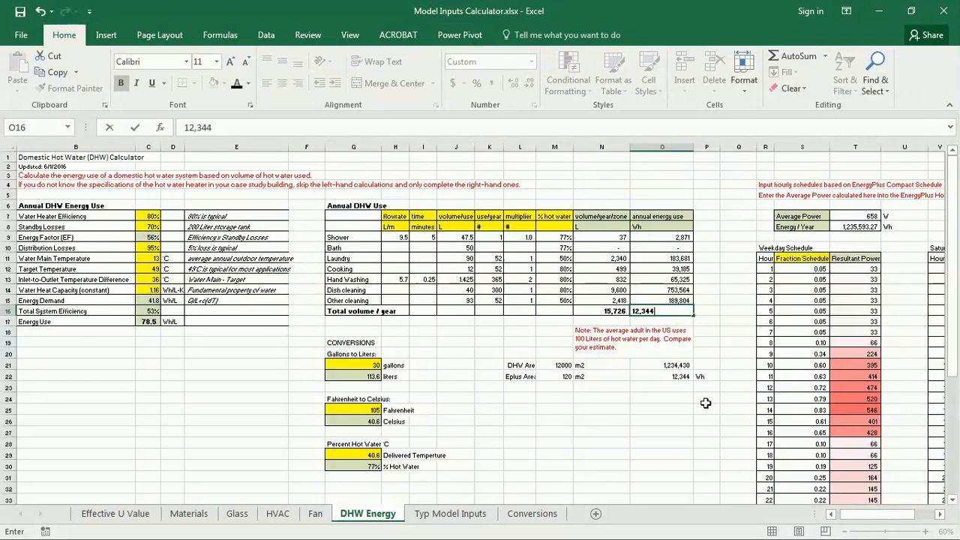
pyautogui.press('Return')
pyautogui.moveTo(955, 368); pyautogui.dragTo(956, 396)
pyautogui.click(874, 198)
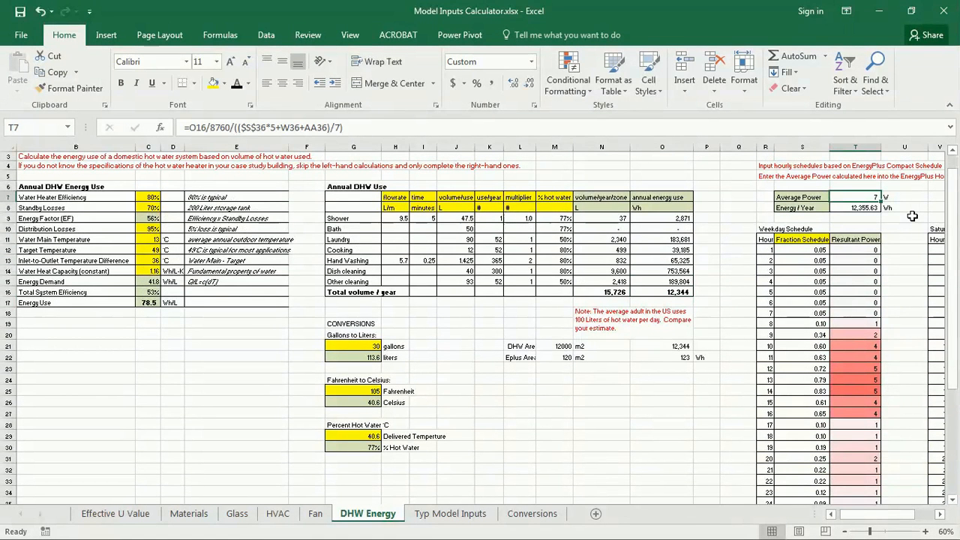
pyautogui.hotkey('ctrl', 'z')
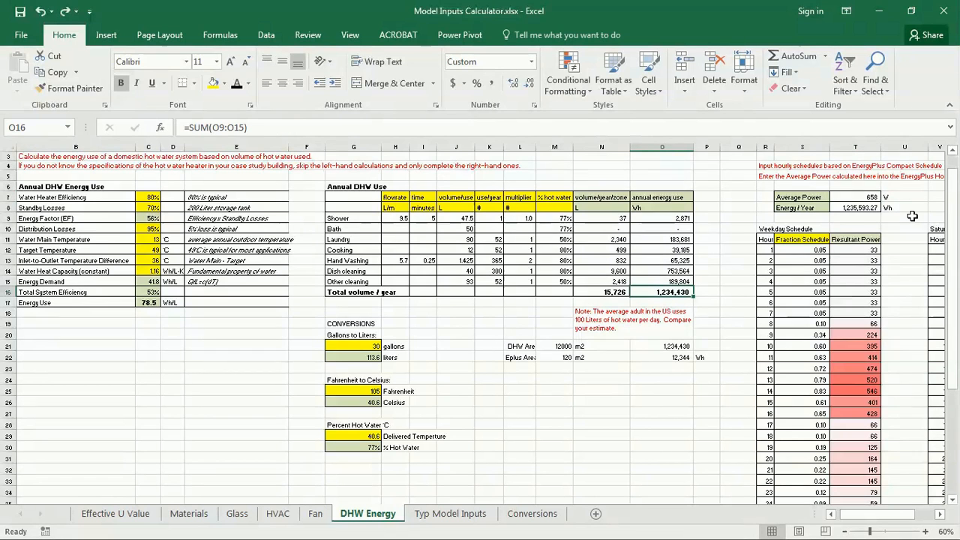
pyautogui.click(662, 375)
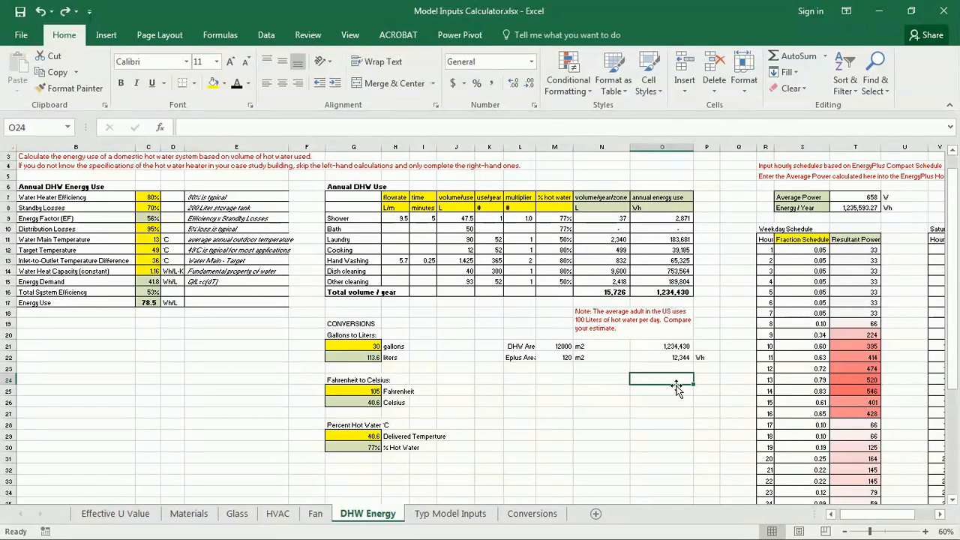